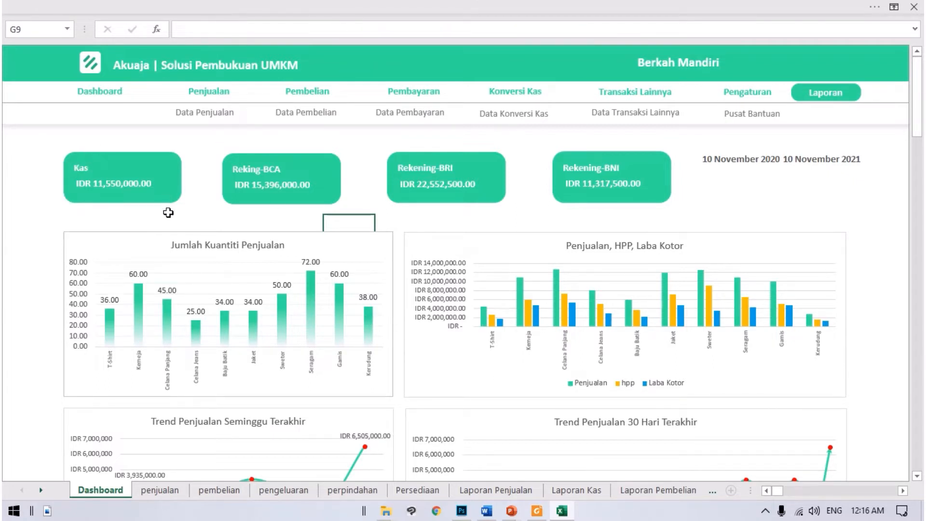
left_click_drag(88, 223, 62, 151)
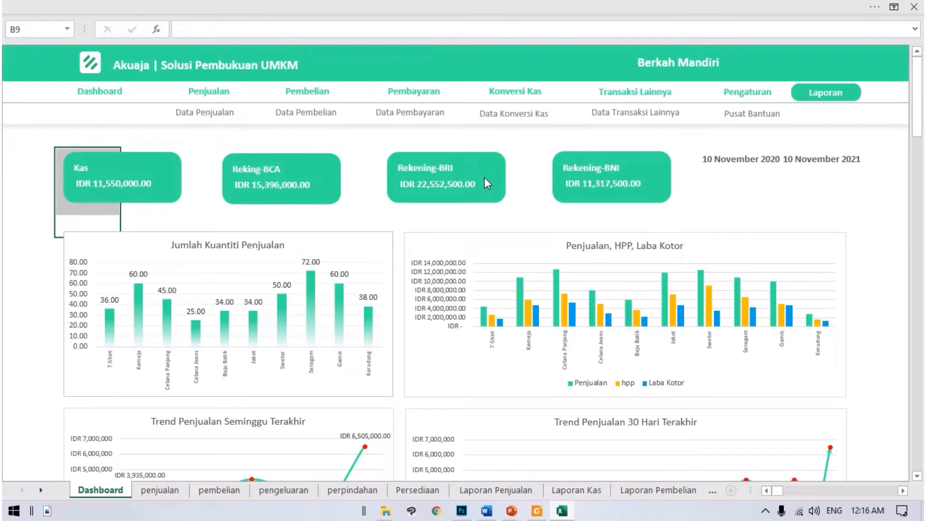
left_click(181, 207)
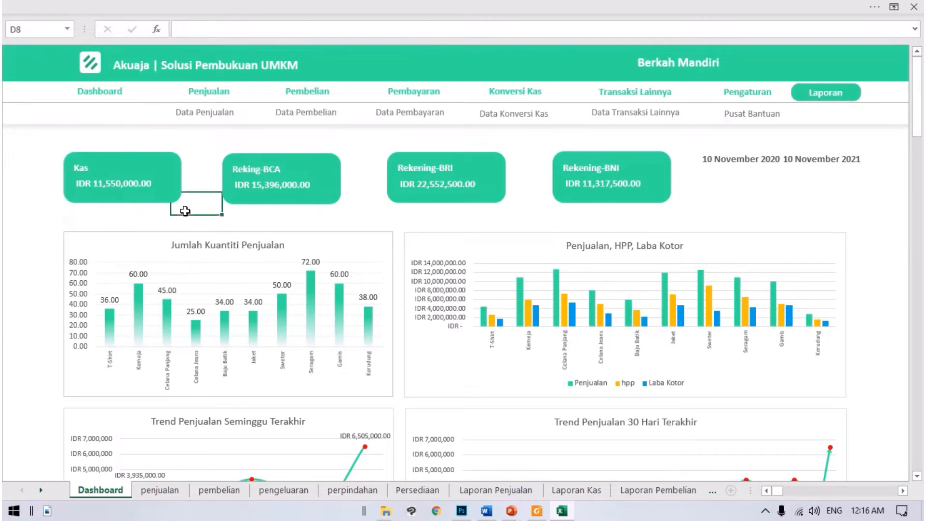
Step: Set the dashboard's end date in cell P5 to 11/1/21
left_click(820, 161)
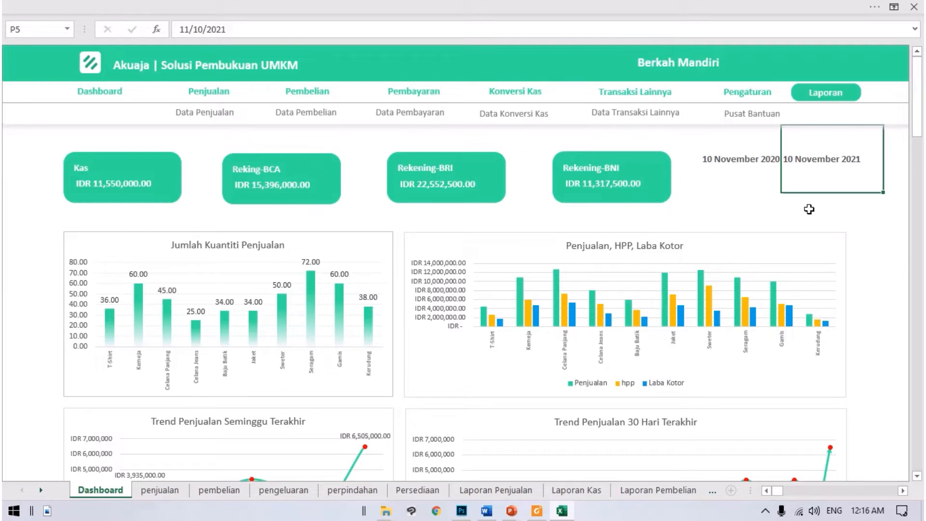
type("11")
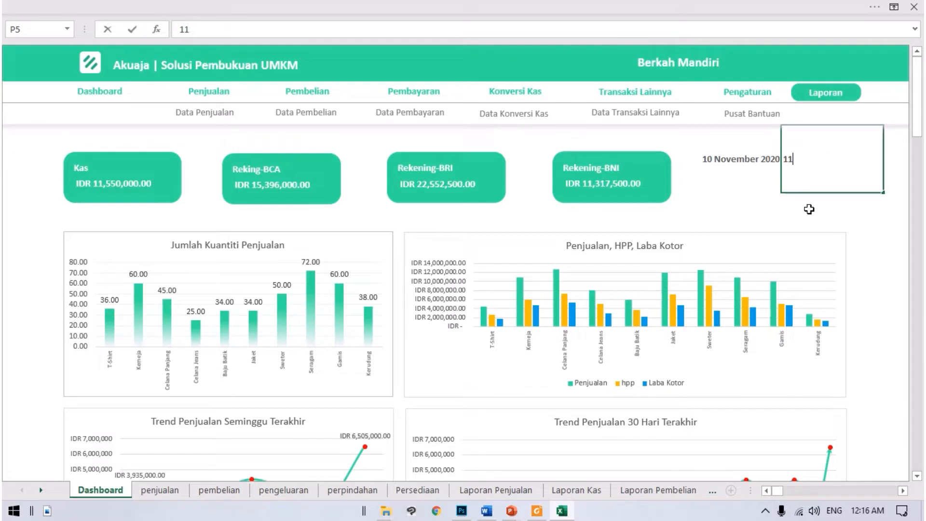
type("/1/21")
key("Return")
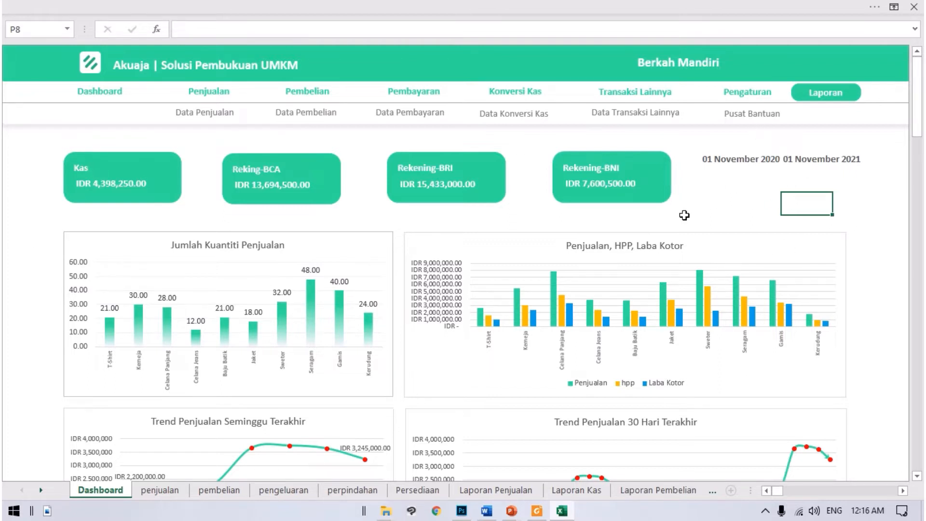
Step: Replace the dashboard's end date in cell P5 with the formula =TODAY()
left_click(805, 168)
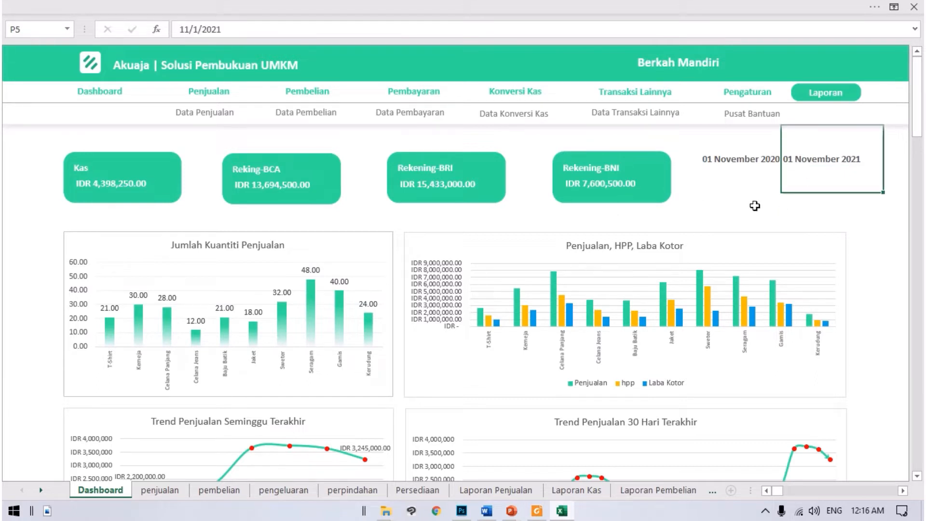
scroll(196, 300, "down", 2)
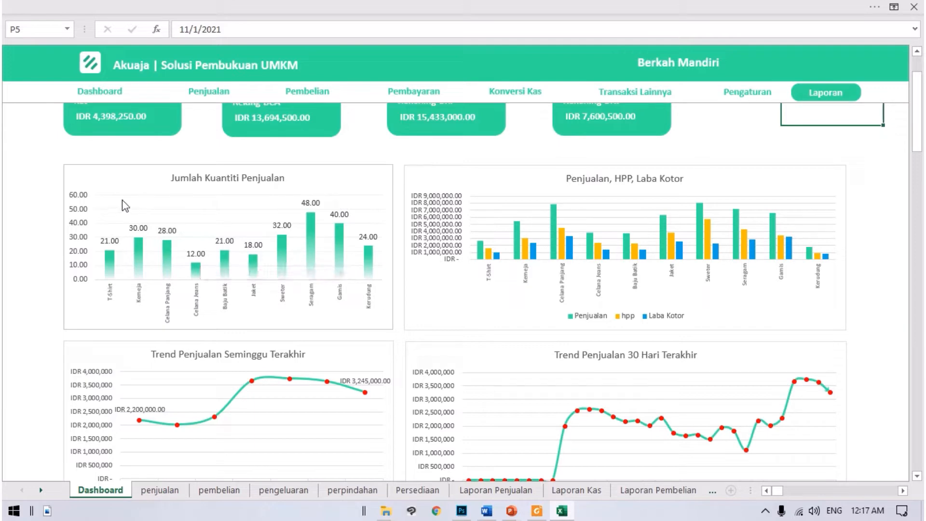
scroll(798, 185, "up", 1)
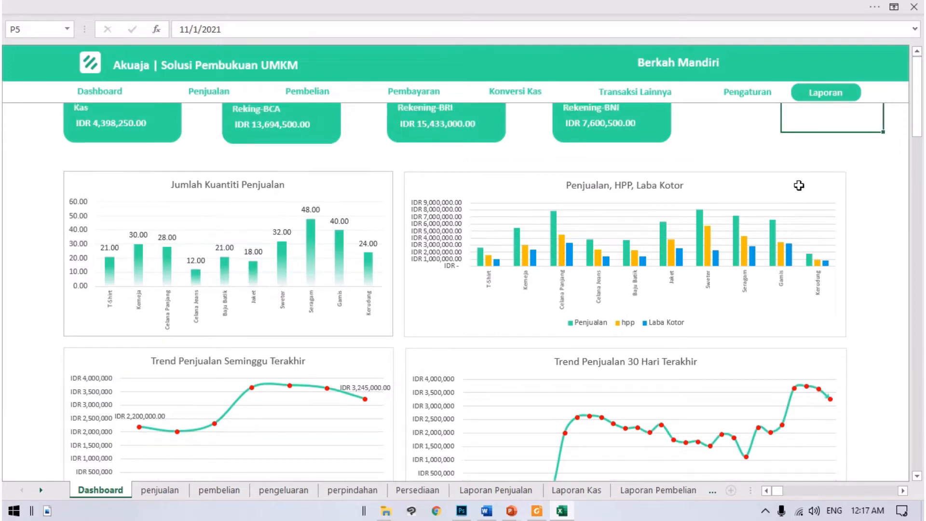
scroll(798, 185, "up", 2)
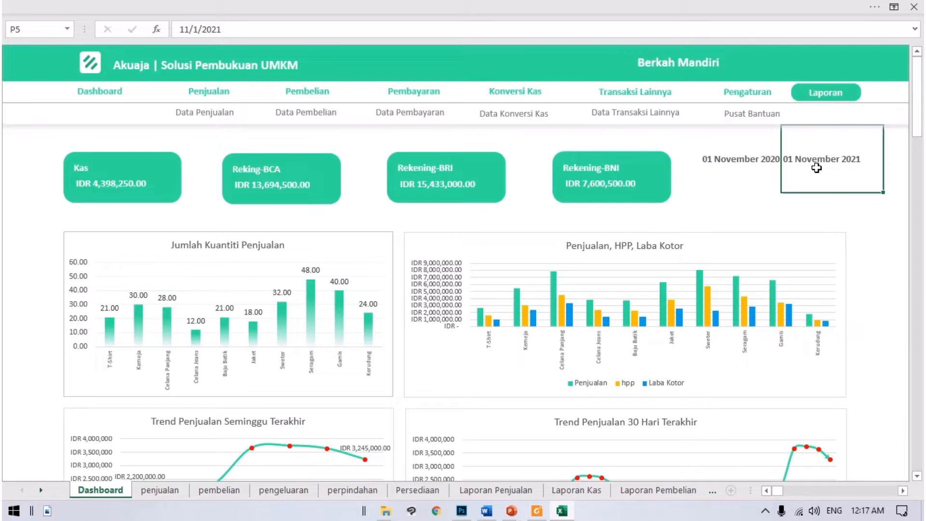
type("=")
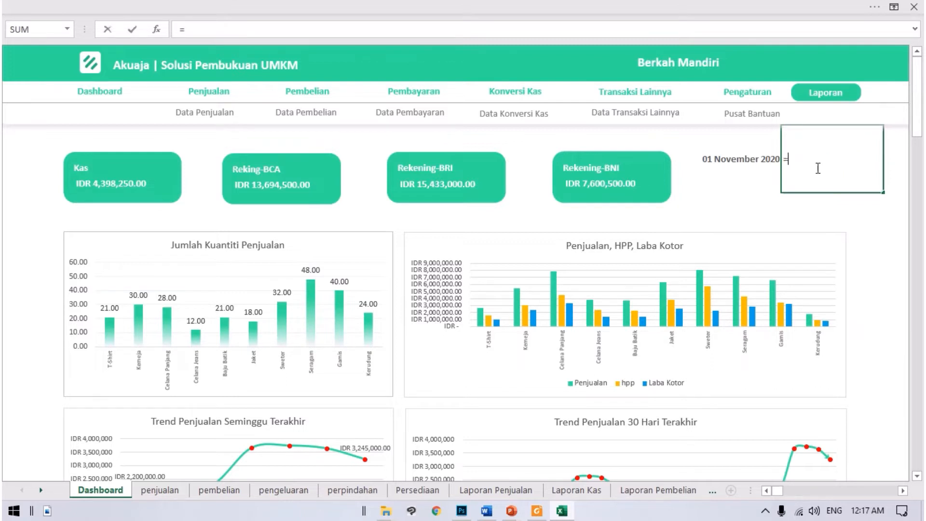
type("t")
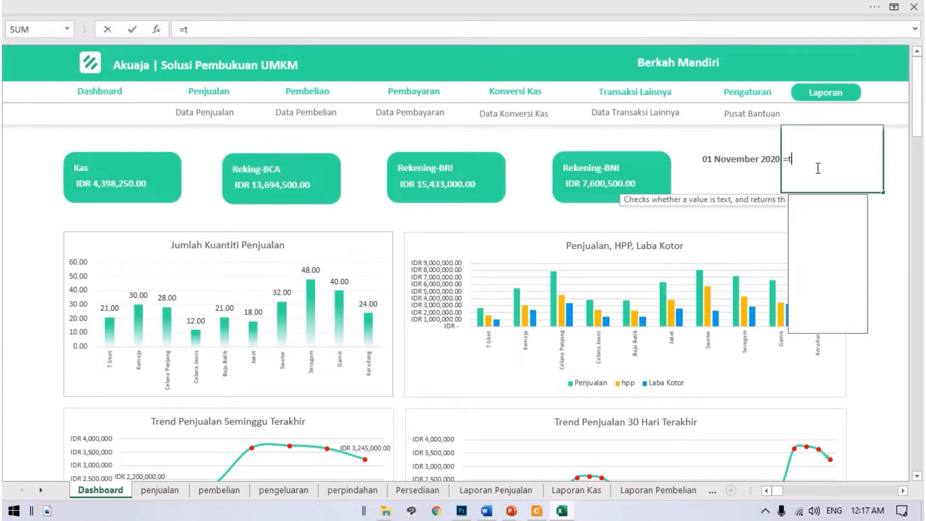
type("oday(")
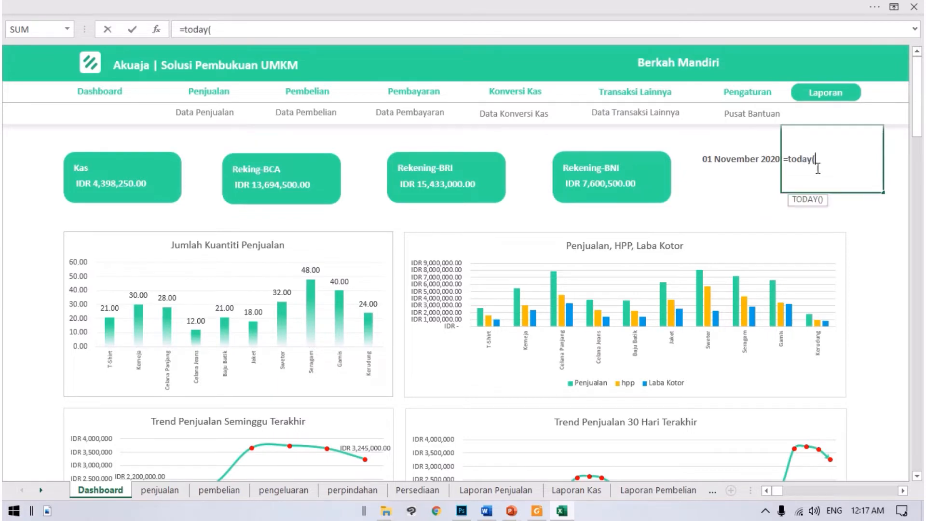
type(")")
key("Return")
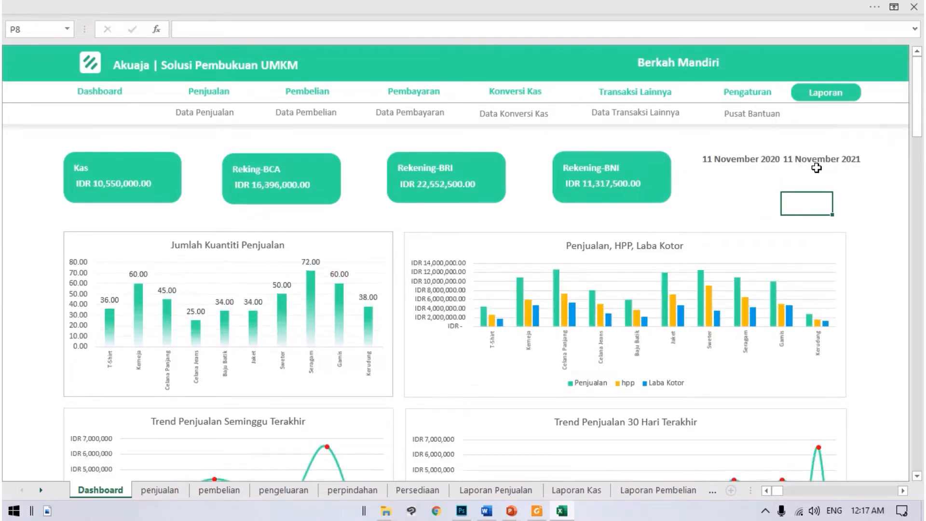
Step: Review the dashboard's sales quantity, gross profit and weekly and 30-day sales trend charts, down to the operating expense and other cash transaction charts
scroll(501, 258, "down", 1)
scroll(501, 261, "up", 1)
scroll(248, 261, "down", 1)
scroll(247, 262, "down", 1)
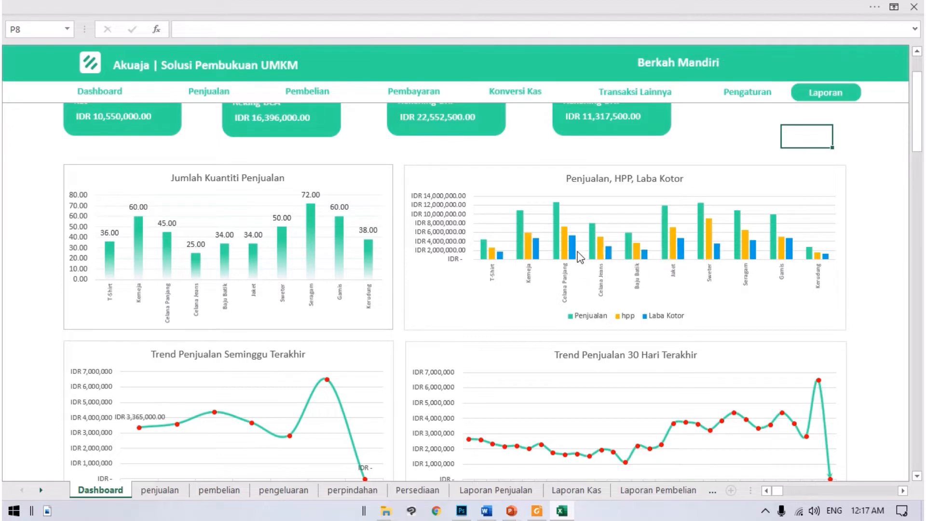
mouse_move(576, 242)
mouse_move(554, 207)
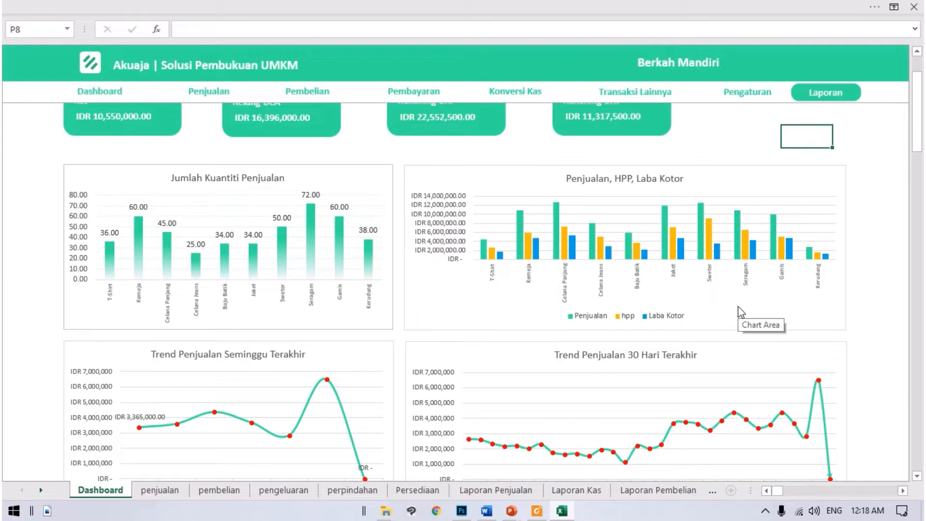
scroll(515, 329, "down", 5)
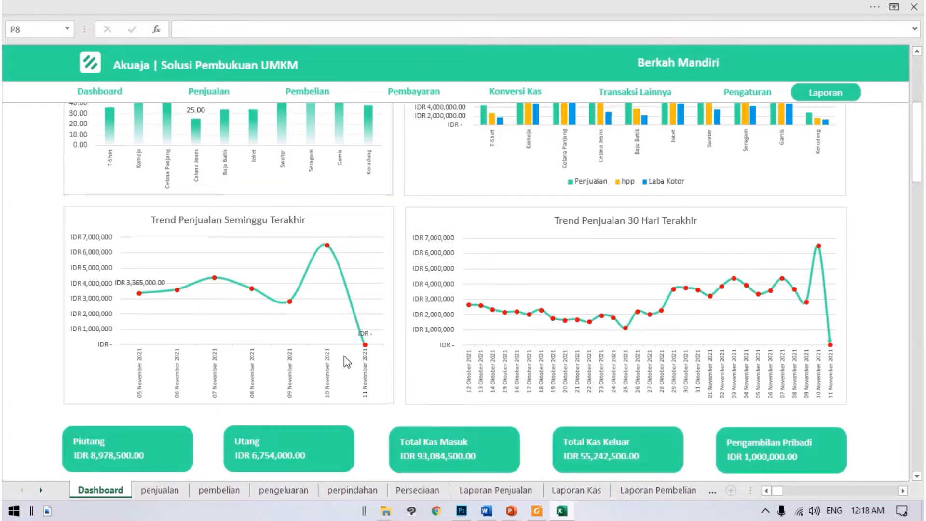
scroll(421, 337, "down", 3)
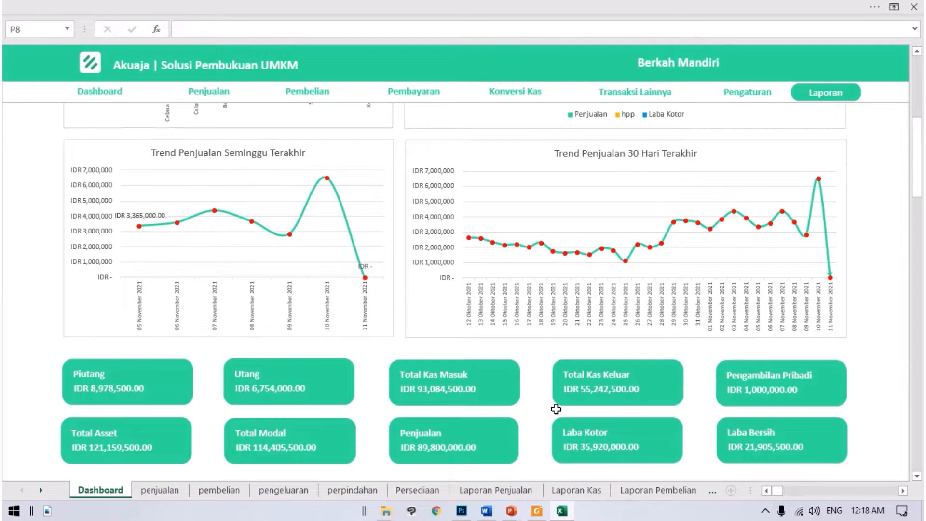
scroll(556, 408, "down", 5)
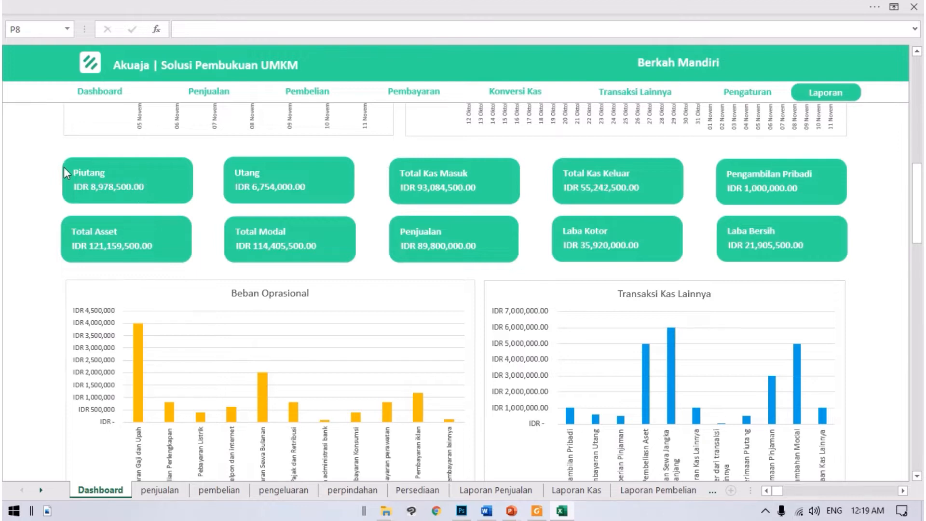
Step: Examine the Piutang and Utang summary cards, highlighting the cells behind each one
left_click(53, 143)
left_click(52, 157)
left_click_drag(52, 157, 194, 202)
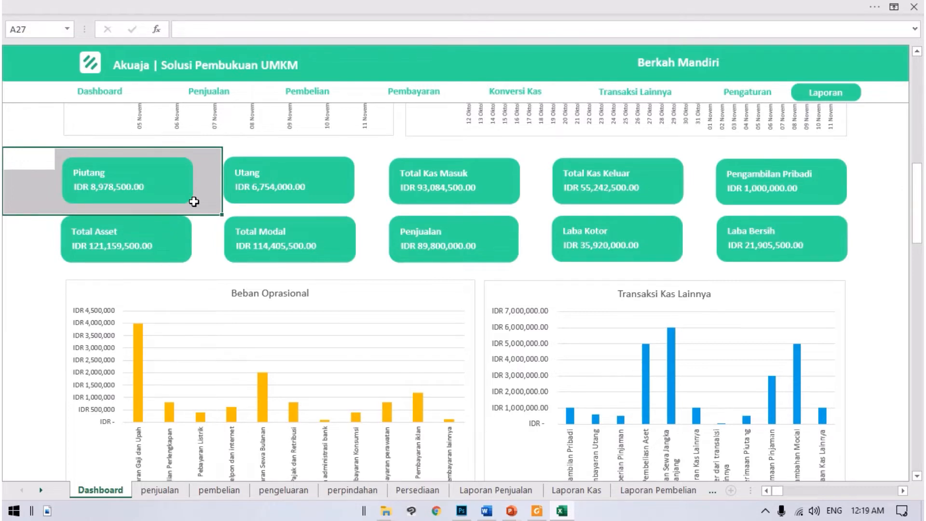
left_click(267, 208)
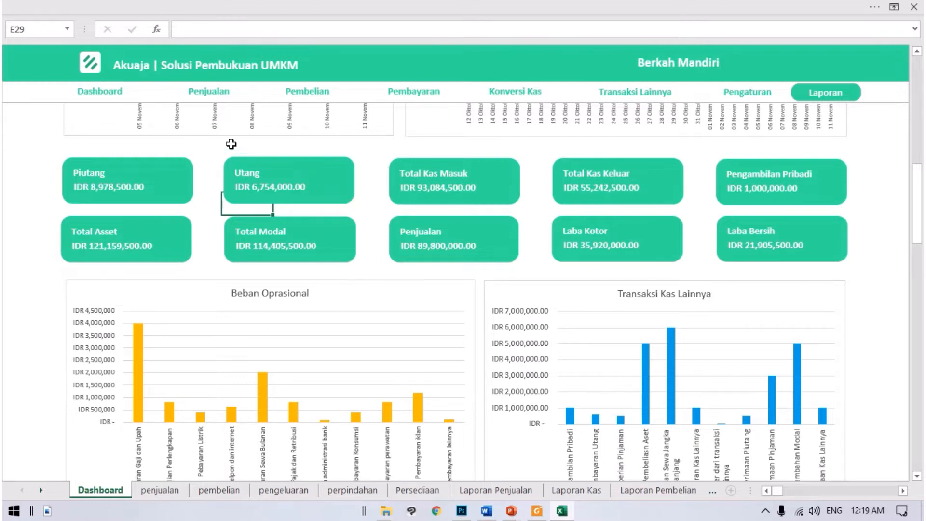
left_click_drag(221, 152, 344, 196)
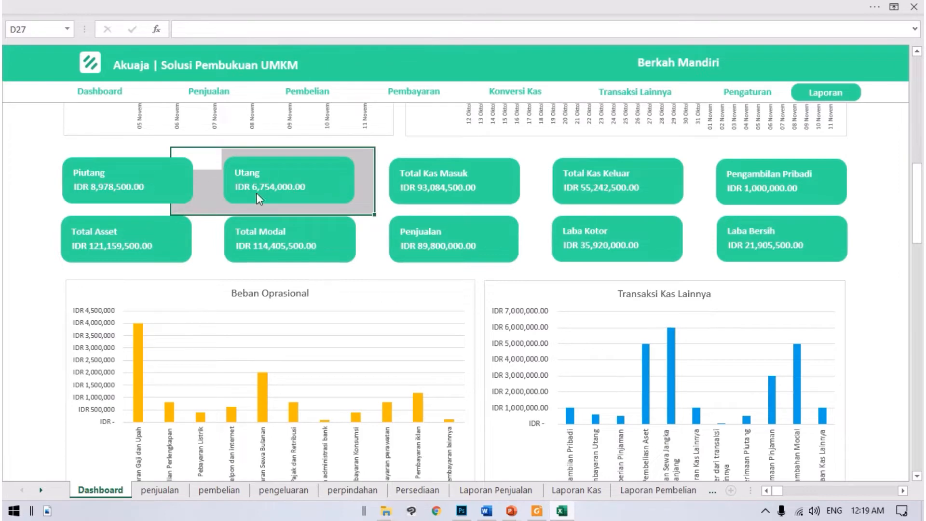
left_click(381, 182)
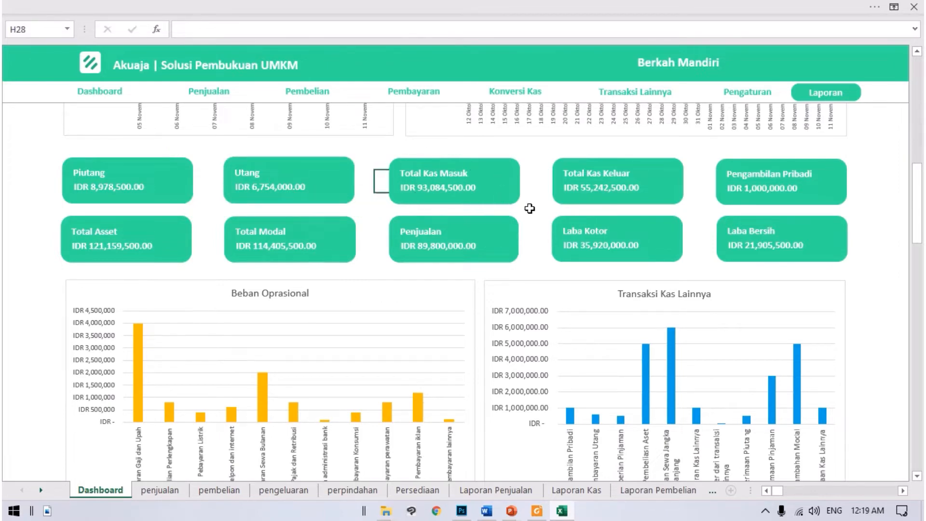
Step: Inspect the formulas behind the dashboard's start date in N5 and end date in P5
scroll(529, 208, "up", 10)
left_click(759, 171)
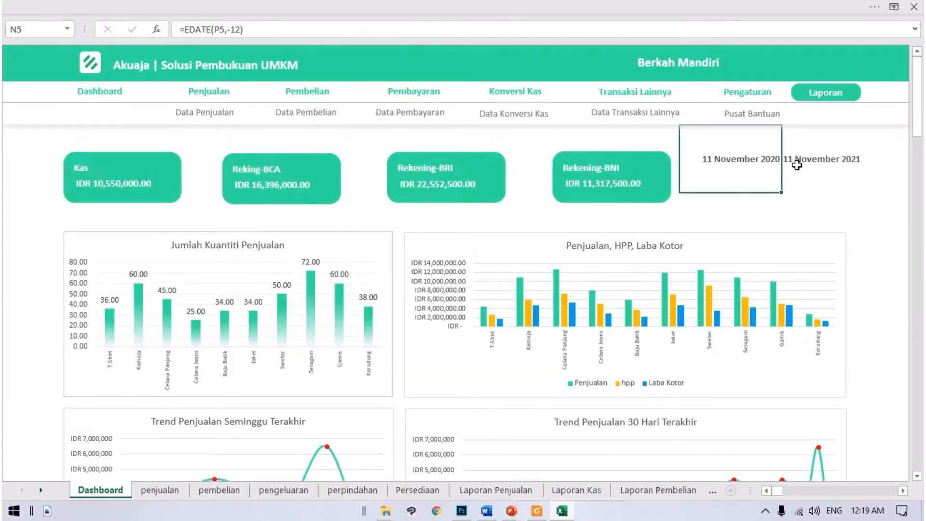
scroll(643, 215, "down", 10)
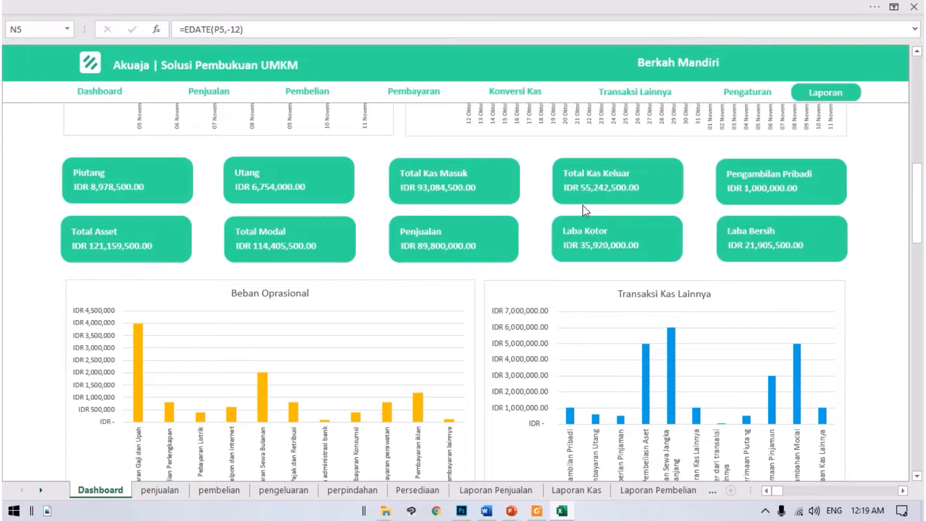
scroll(630, 201, "up", 5)
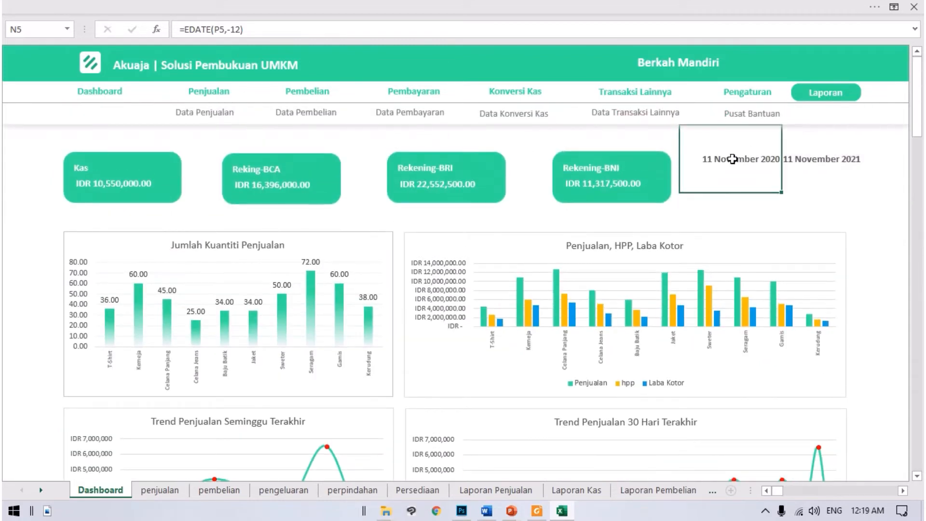
left_click(812, 169)
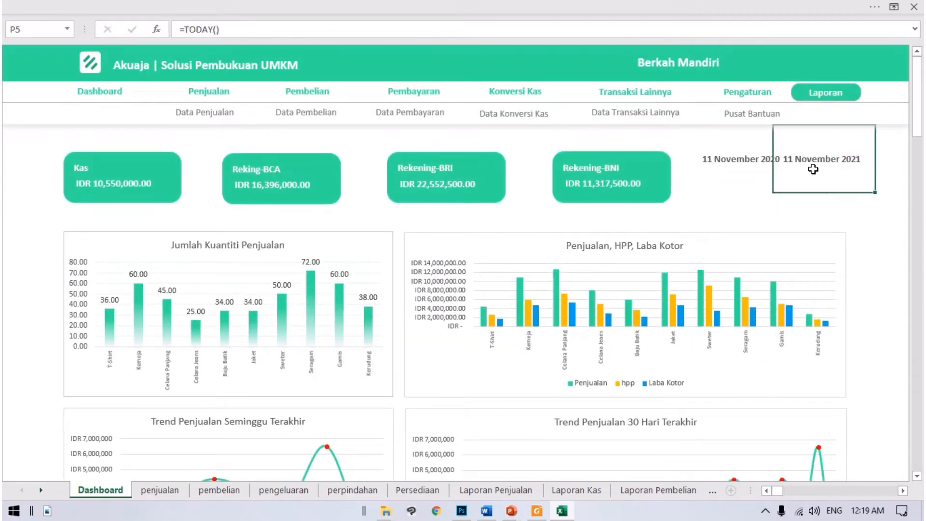
left_click(714, 162)
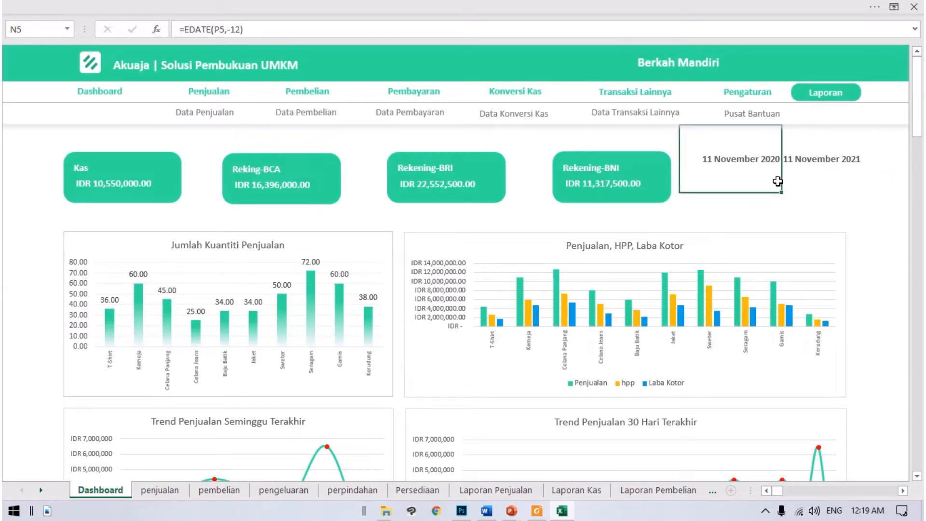
Step: Examine the Pengambilan Pribadi, Total Asset and Total Modal summary cards, highlighting the cells behind Total Modal
scroll(789, 182, "down", 5)
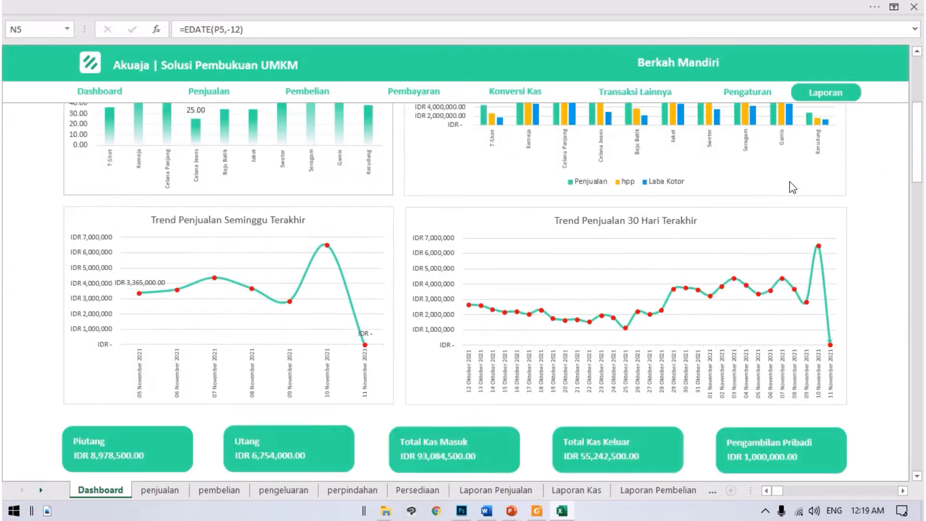
scroll(789, 181, "down", 5)
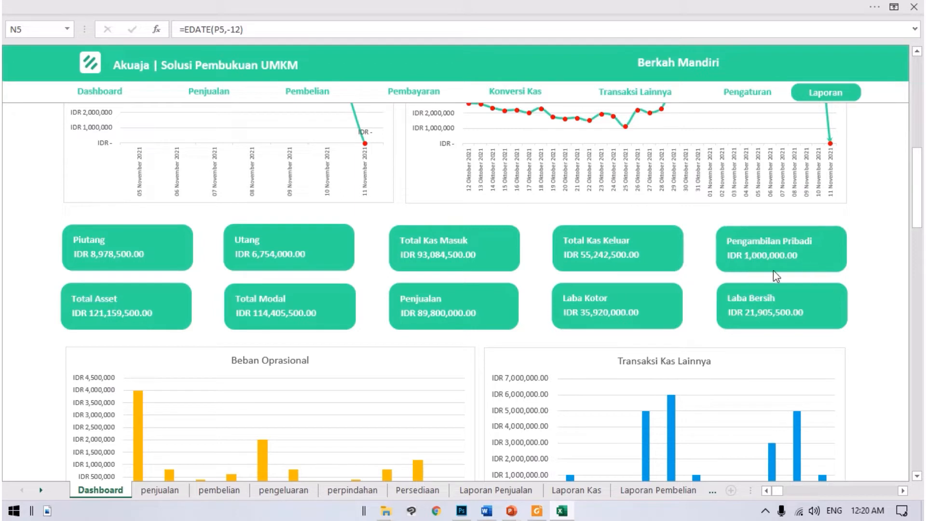
left_click(696, 255)
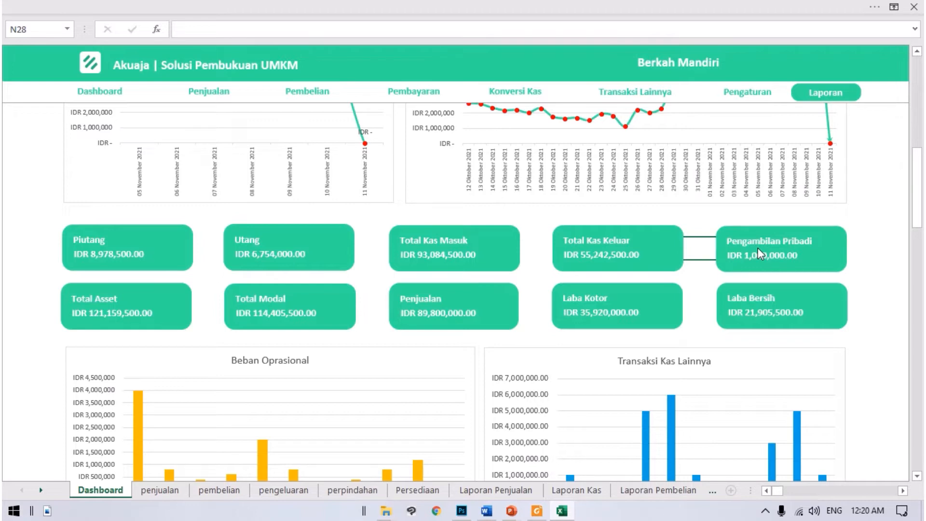
key("Down")
key("Down")
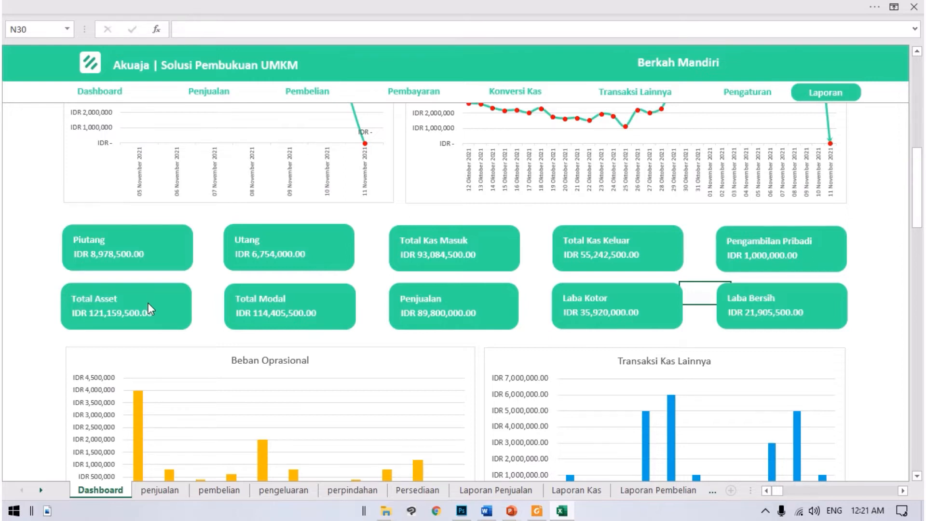
left_click(217, 302)
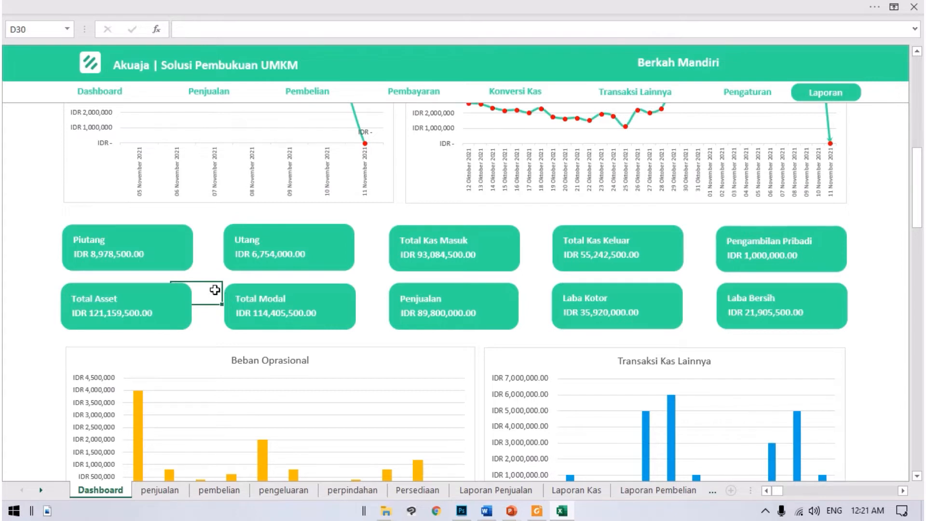
left_click_drag(209, 289, 364, 337)
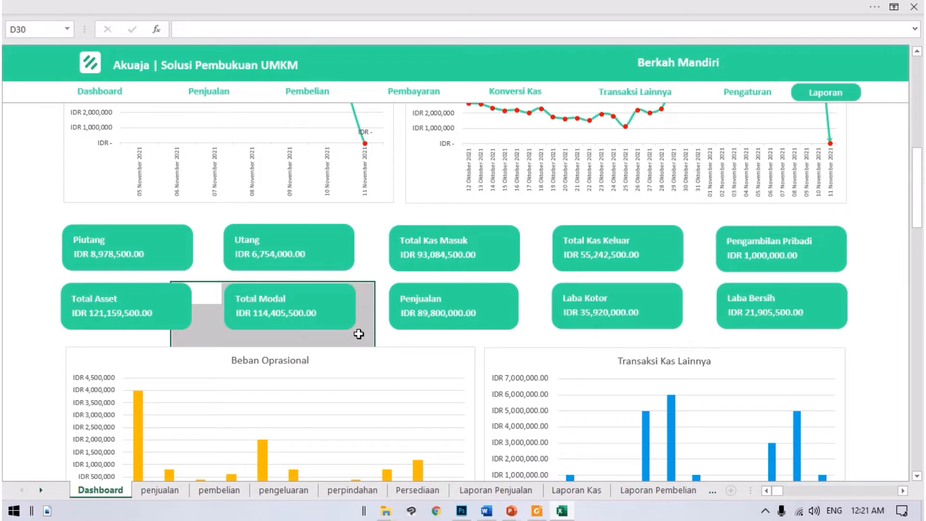
Step: Select the start and end date cells N5 and P5 on the dashboard to point out the reporting period
scroll(809, 250, "up", 10)
left_click(708, 157)
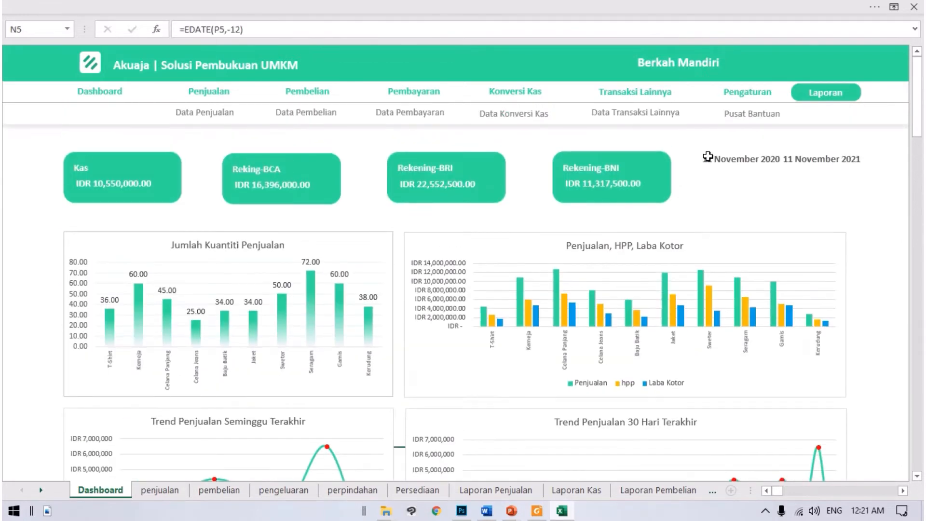
left_click_drag(707, 157, 817, 166)
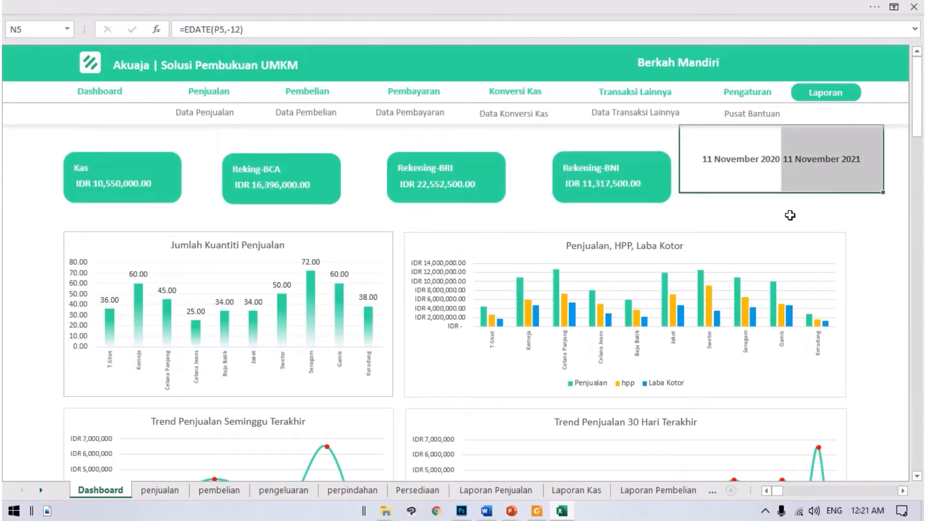
Step: Examine the Total Modal and Penjualan summary cards, highlighting the cells behind the Penjualan card
scroll(769, 225, "down", 5)
scroll(752, 238, "down", 4)
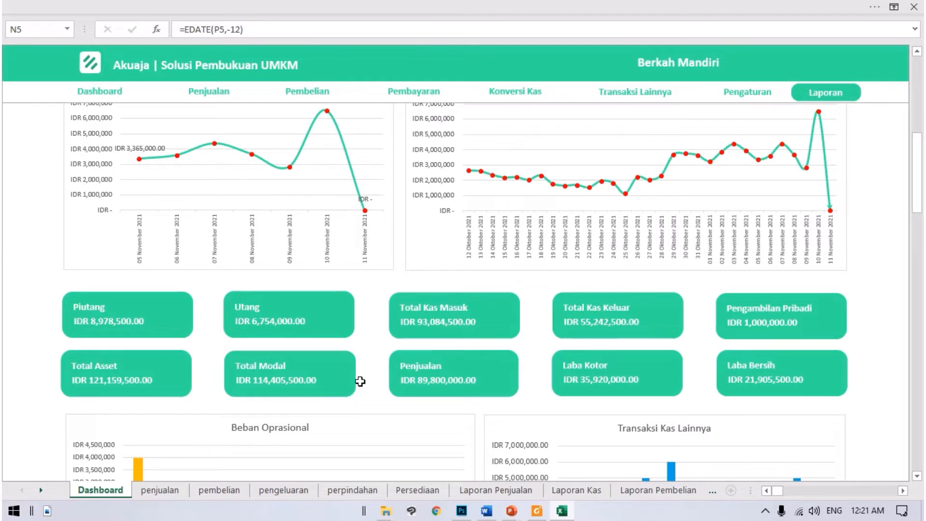
scroll(360, 386, "down", 2)
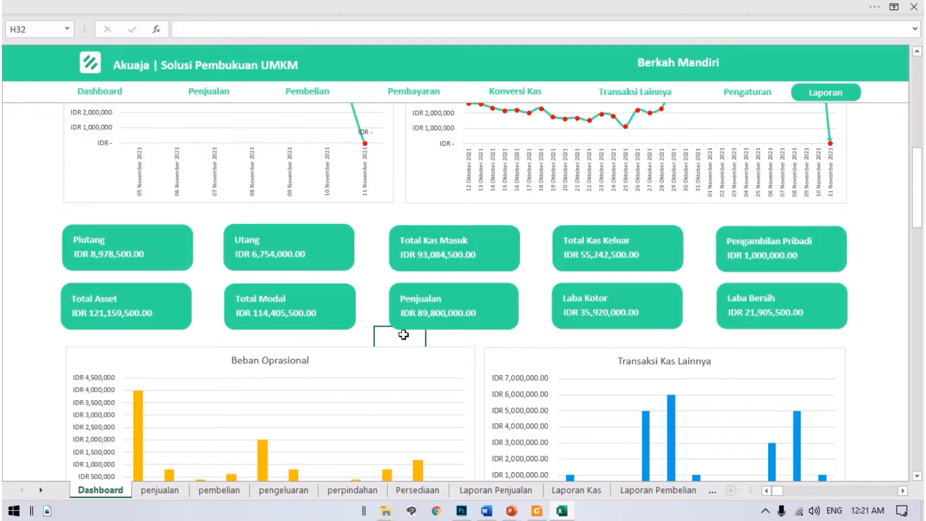
left_click_drag(405, 334, 525, 289)
Step: Point out the start date in N5, then examine the Laba Kotor and Laba Bersih summary cards
scroll(637, 275, "up", 10)
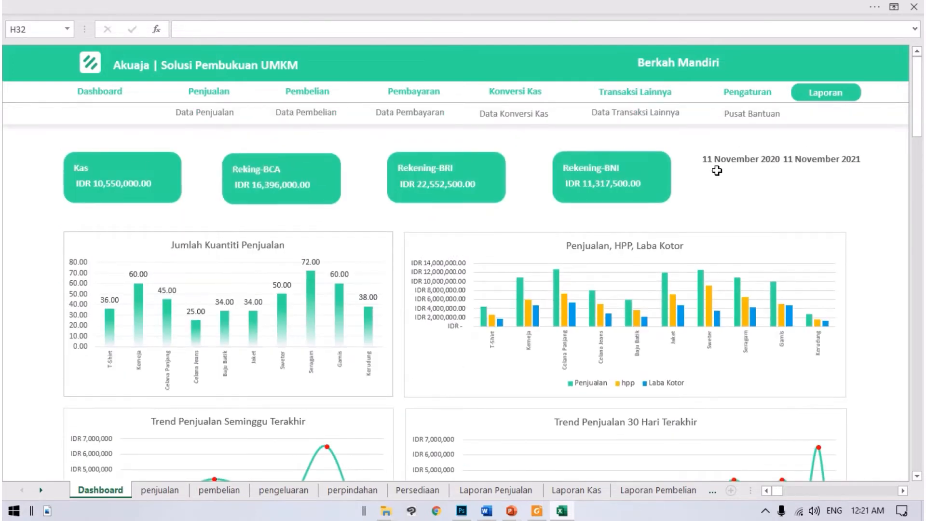
left_click(716, 170)
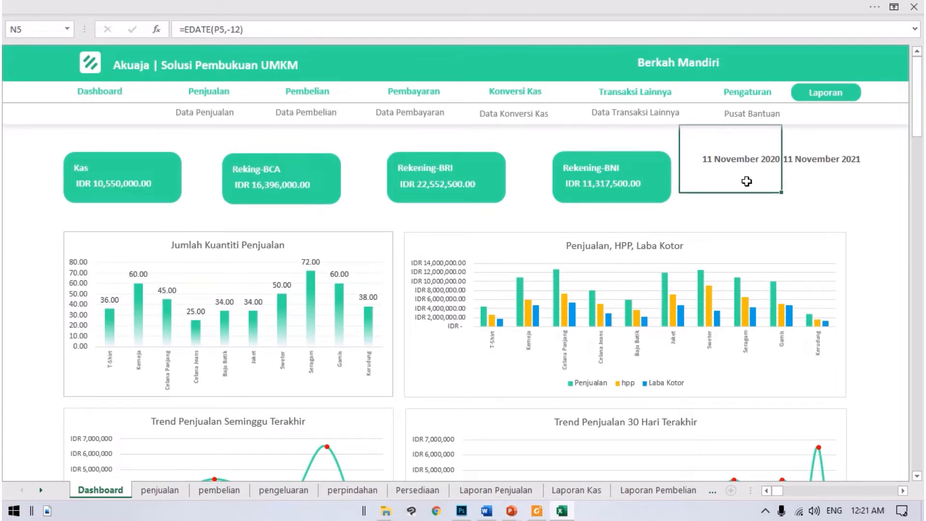
scroll(629, 262, "down", 6)
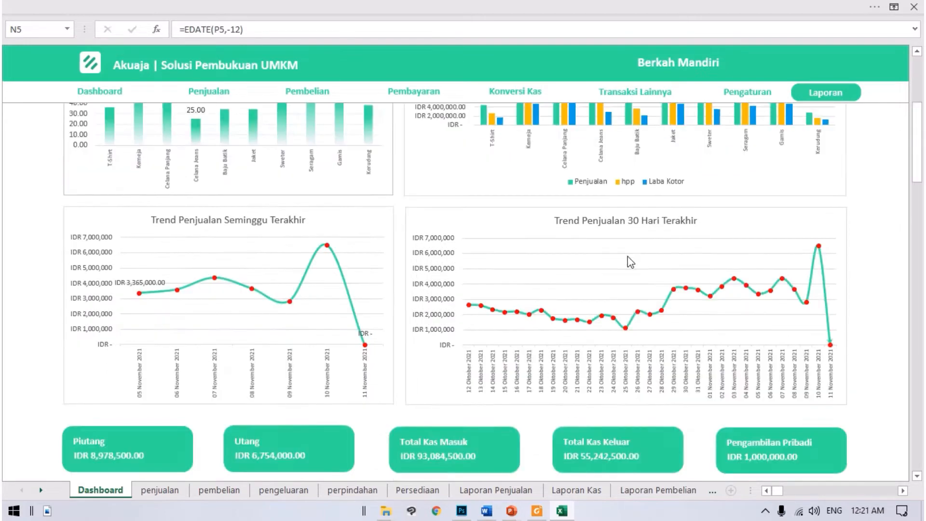
scroll(629, 262, "down", 4)
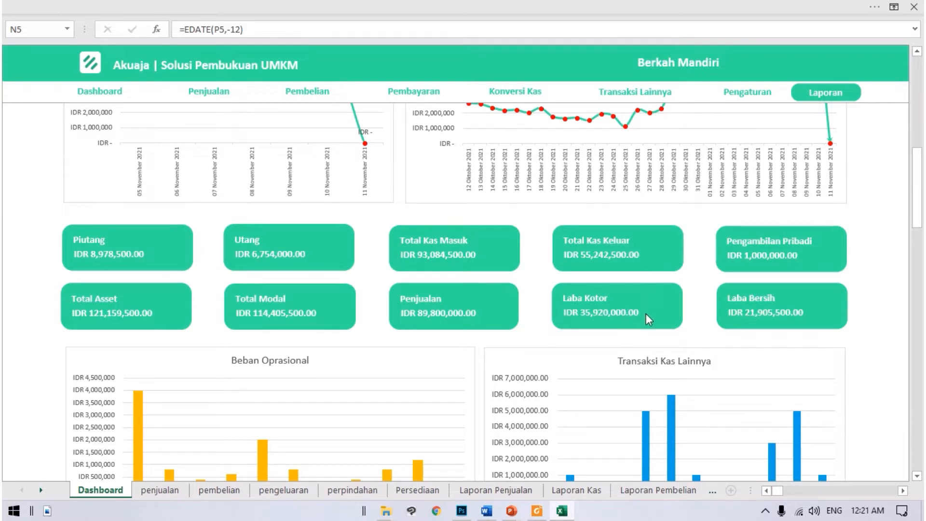
left_click(698, 309)
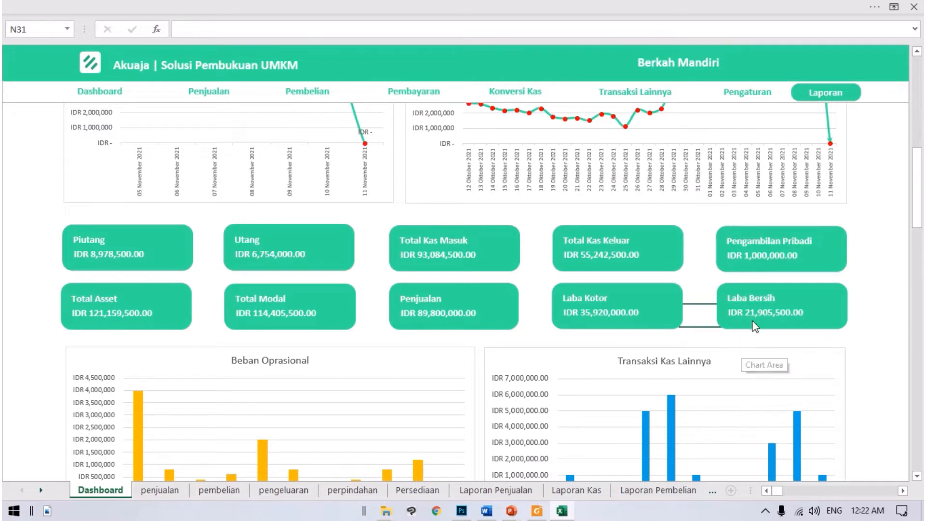
Step: View the Beban Oprasional and Transaksi Kas Lainnya charts and highlight the dashboard's start and end dates that govern them
scroll(727, 314, "down", 2)
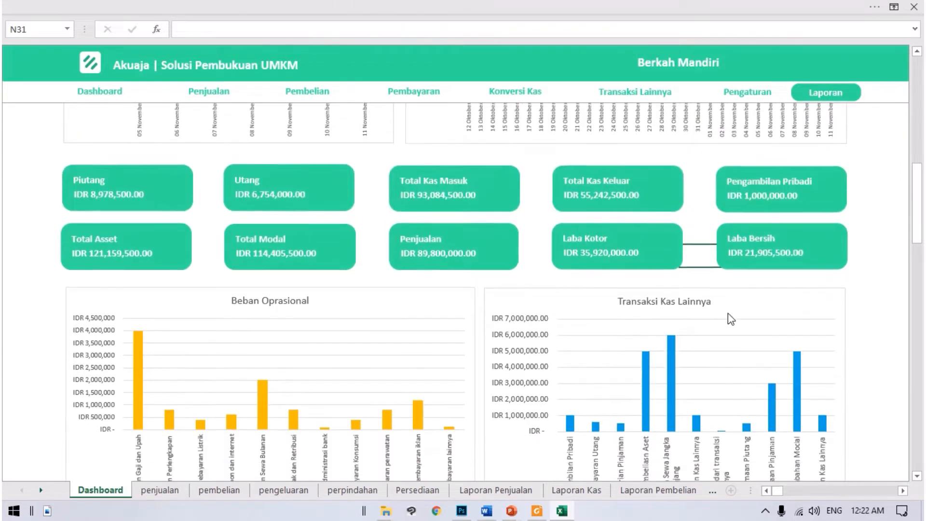
scroll(735, 291, "down", 2)
scroll(735, 291, "down", 1)
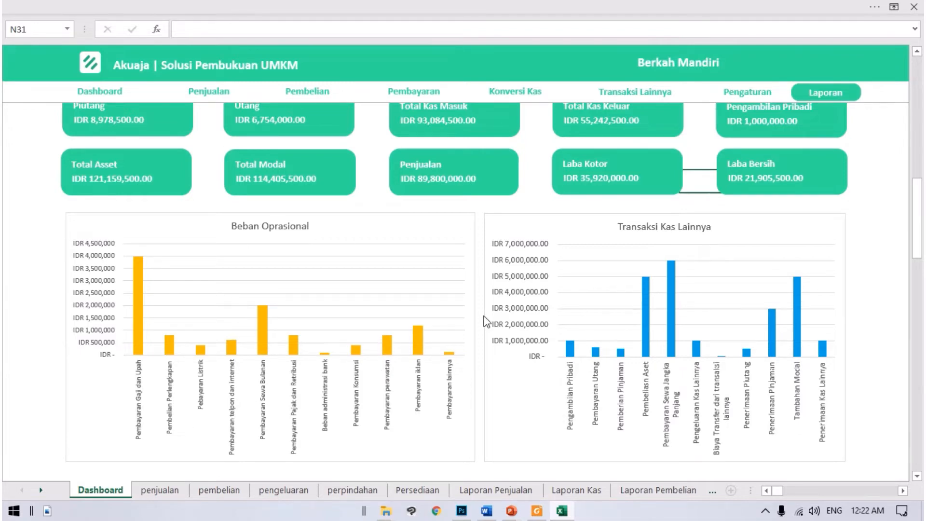
scroll(485, 322, "up", 10)
left_click(736, 150)
left_click_drag(736, 149, 814, 146)
Step: Examine the expense categories in the Beban Oprasional chart and the transaction types in the Transaksi Kas Lainnya chart
scroll(612, 226, "down", 8)
scroll(549, 274, "down", 3)
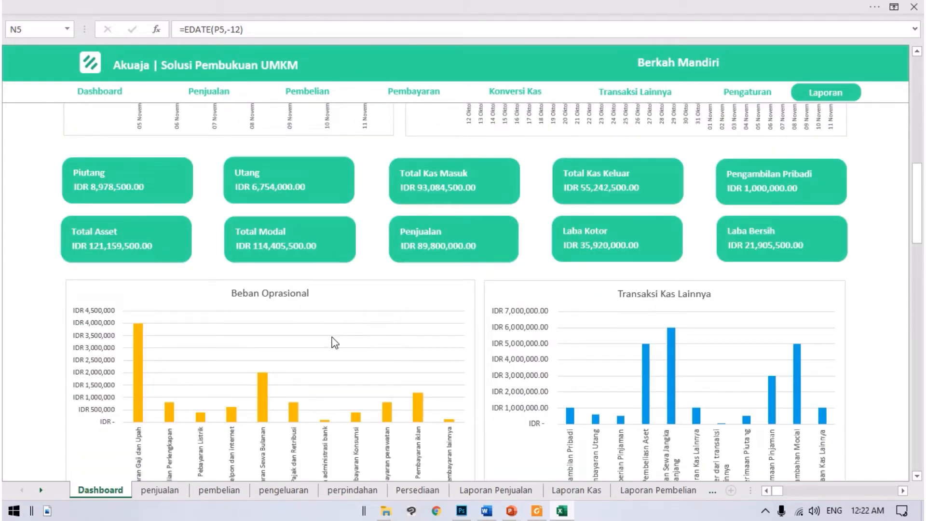
scroll(179, 354, "down", 2)
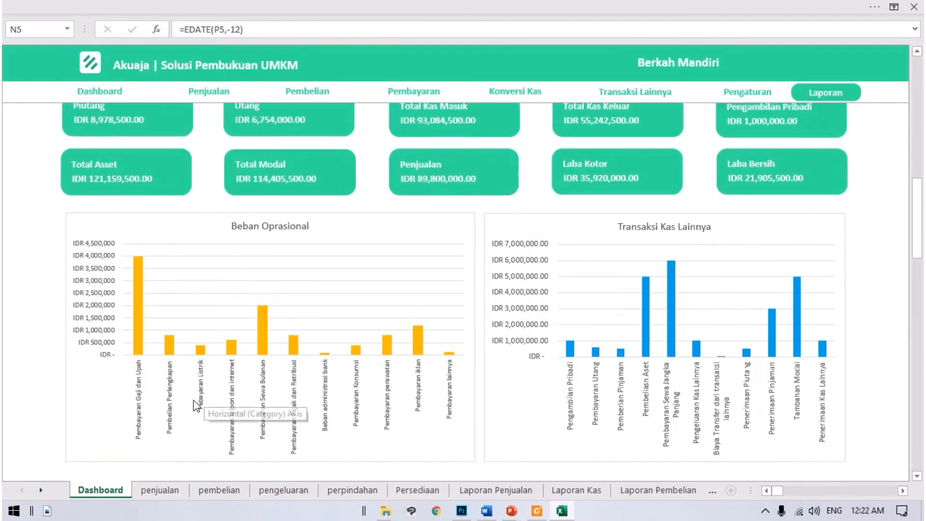
mouse_move(421, 346)
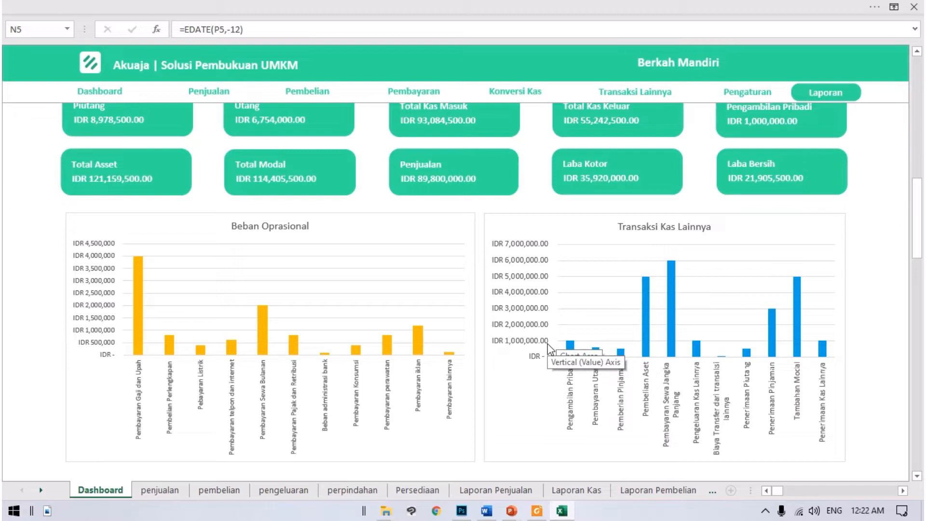
left_click(886, 289)
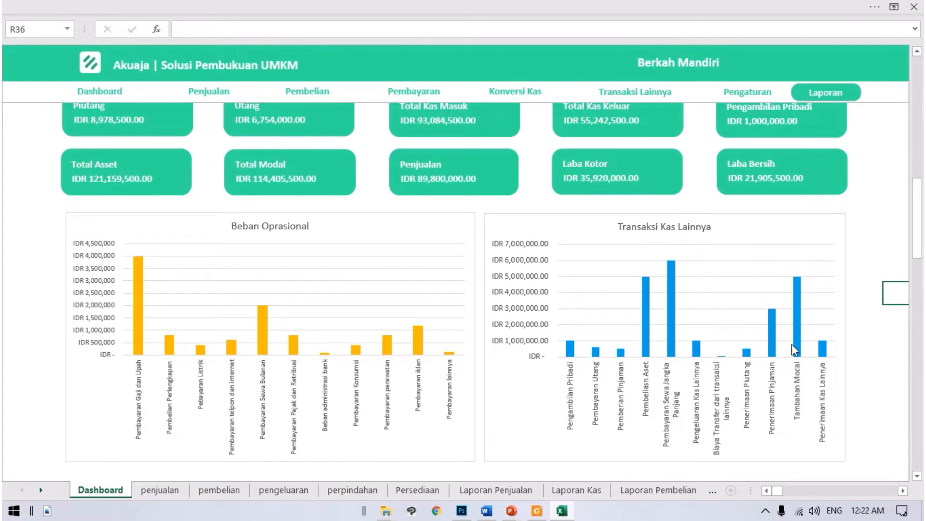
Step: Examine the Stok Produk table and its bar chart, highlighting the product rows with their Persediaan, Terjual and Sisa columns
scroll(716, 338, "down", 2)
scroll(717, 337, "up", 2)
scroll(743, 331, "down", 2)
scroll(742, 332, "up", 2)
scroll(704, 365, "down", 8)
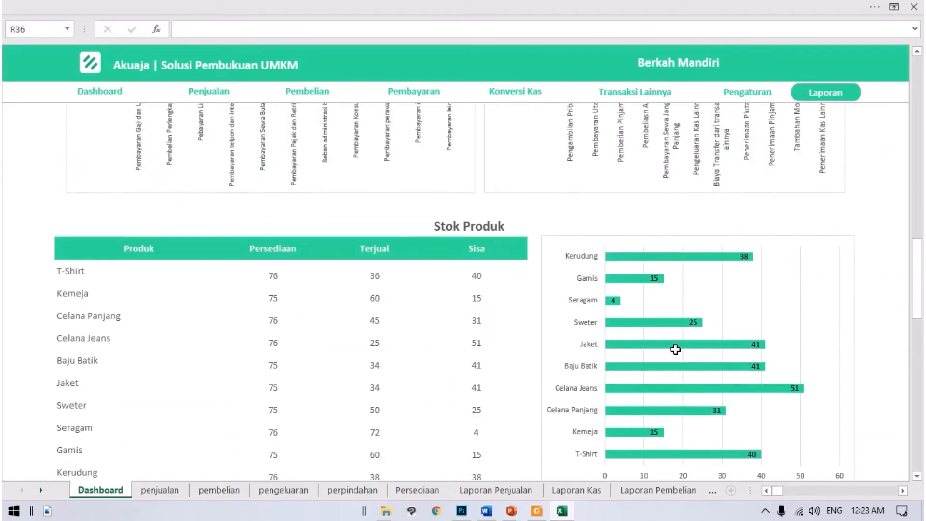
scroll(678, 381, "down", 2)
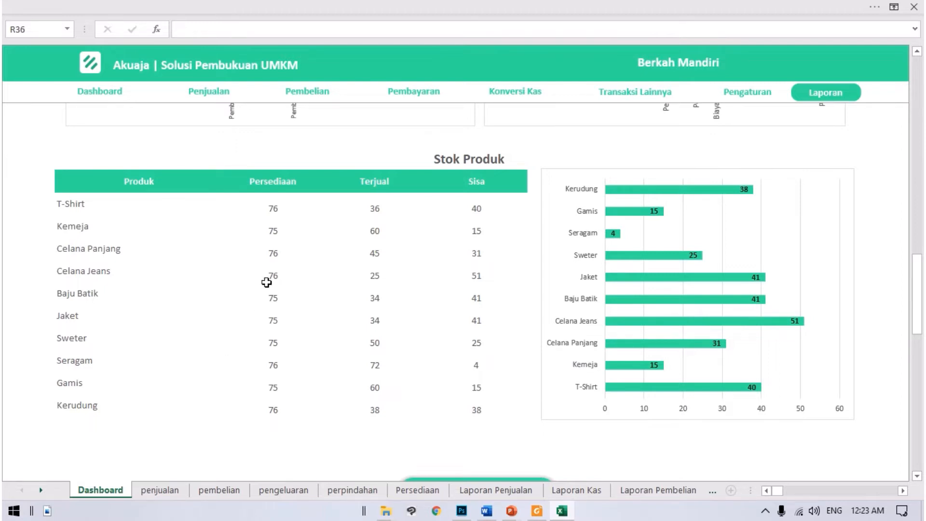
left_click_drag(95, 210, 481, 405)
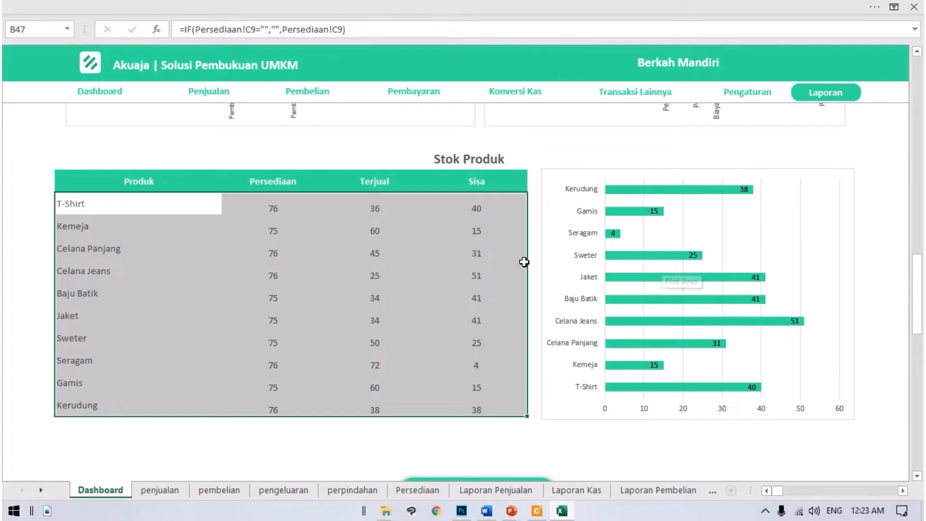
left_click(504, 289)
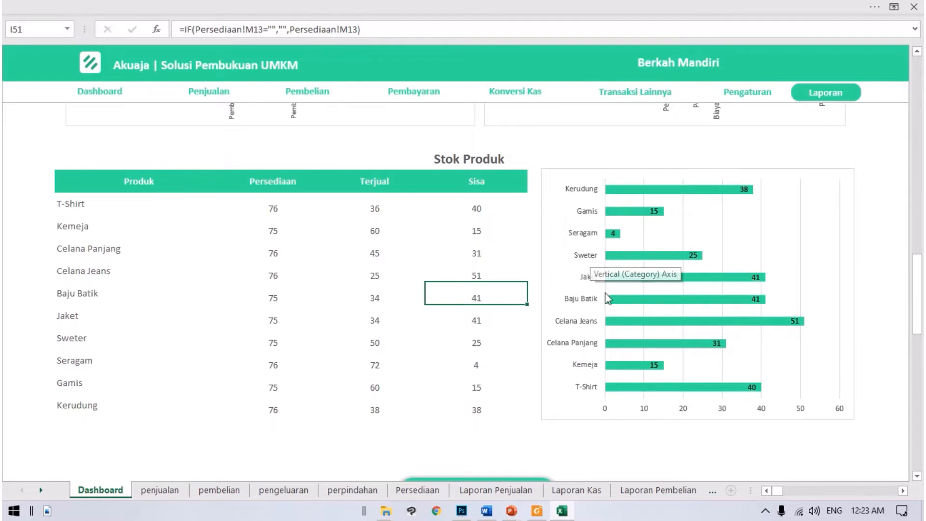
Step: Open the Penjualan transaction form from the dashboard and inspect the formula in its No Transaksi field
scroll(484, 311, "up", 1)
scroll(590, 309, "up", 8)
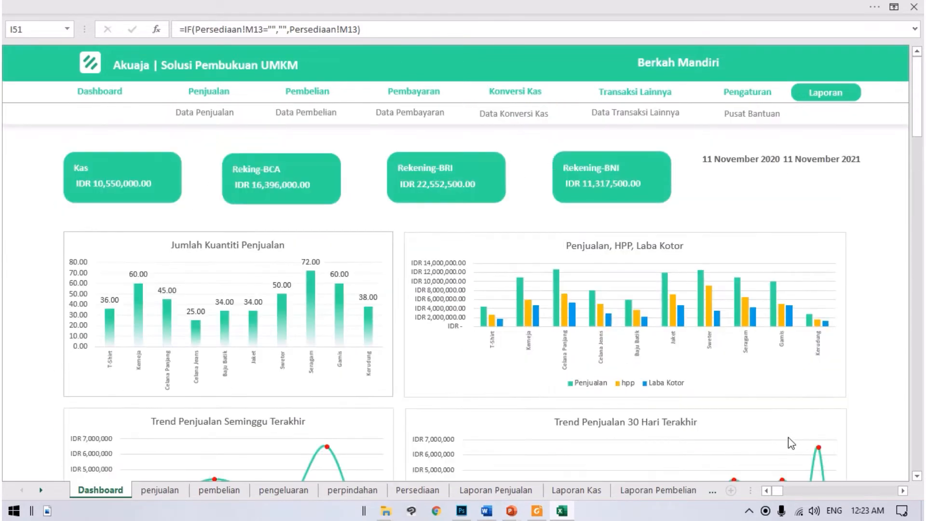
left_click(209, 101)
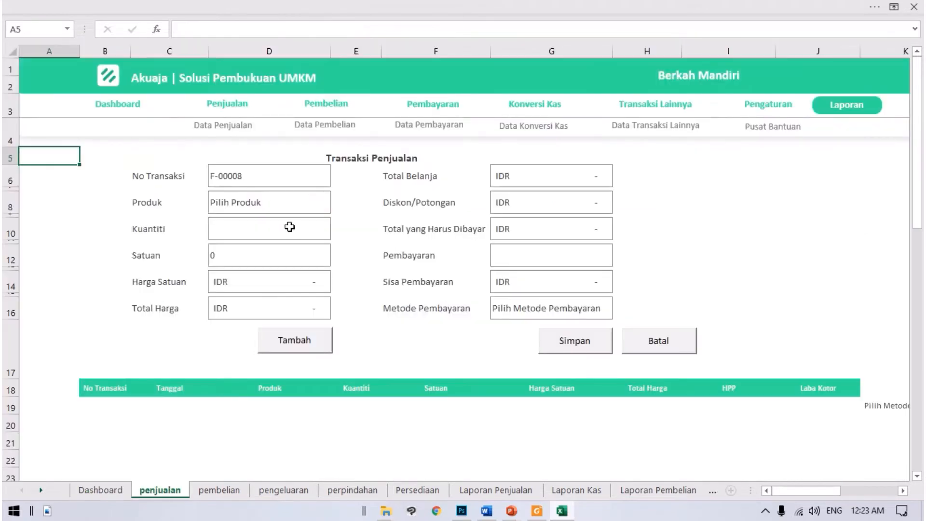
left_click(253, 175)
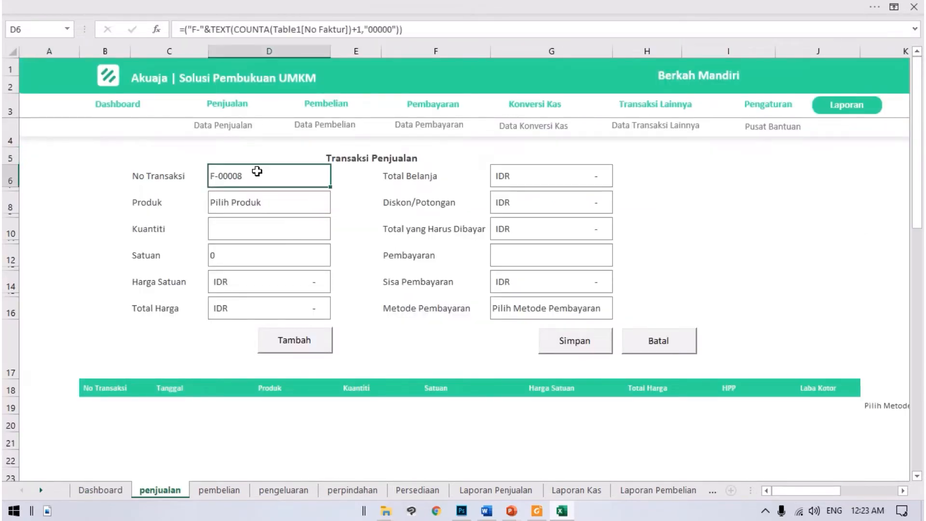
Step: Choose T-Shirt as the product with a quantity of 1 and add it to the sales transaction
left_click(288, 211)
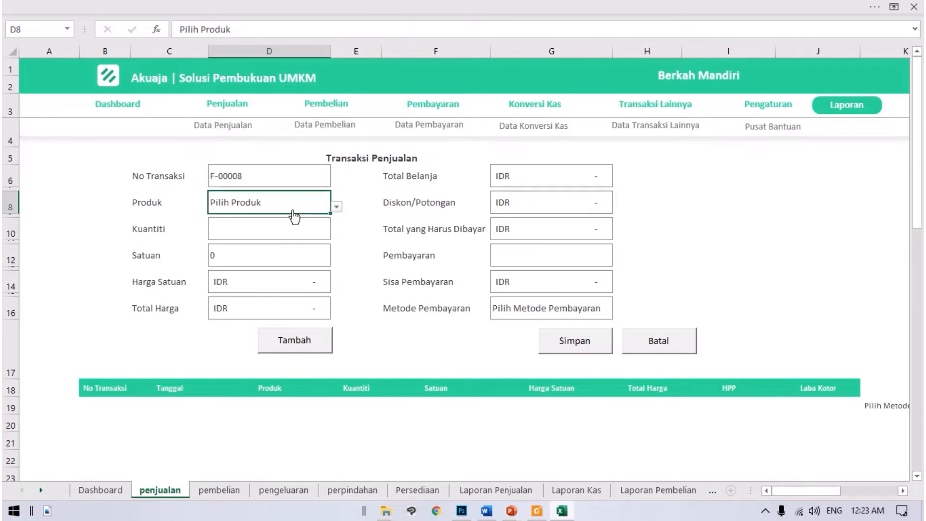
left_click(336, 206)
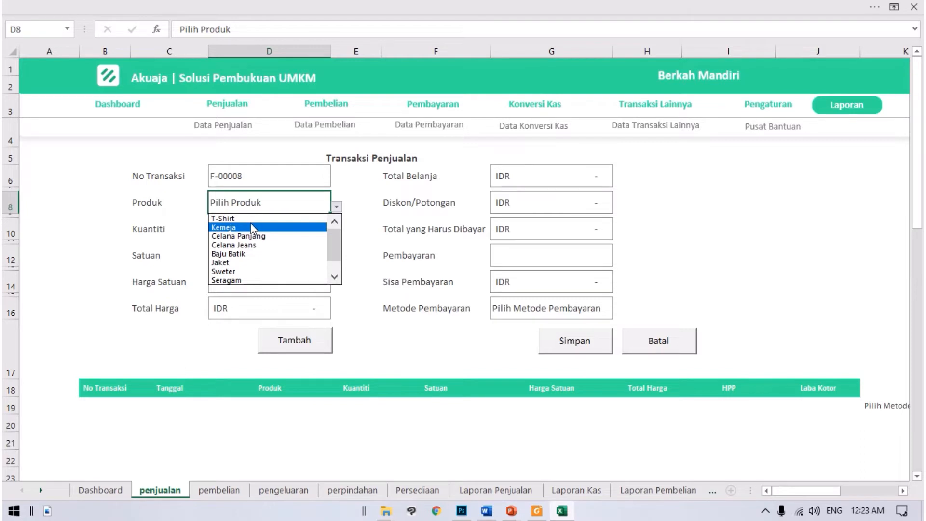
left_click(236, 218)
left_click(226, 234)
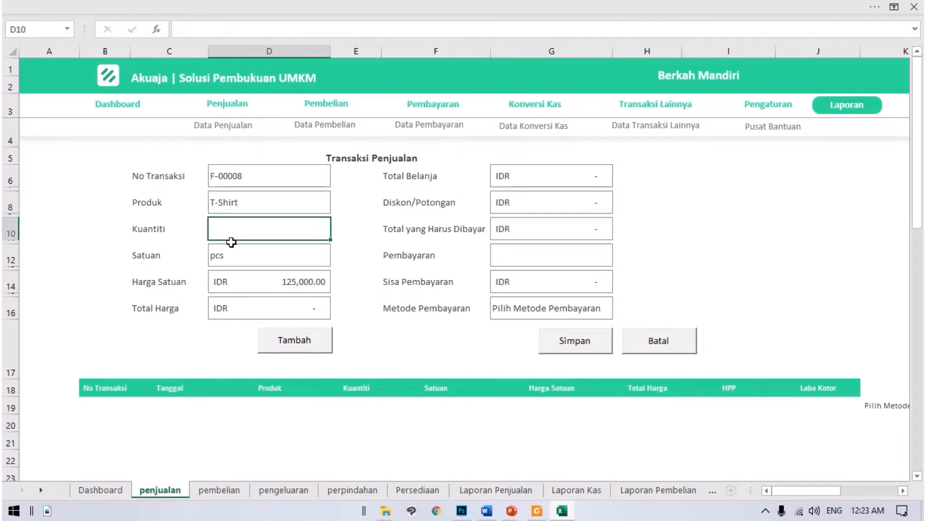
type("1")
left_click(362, 333)
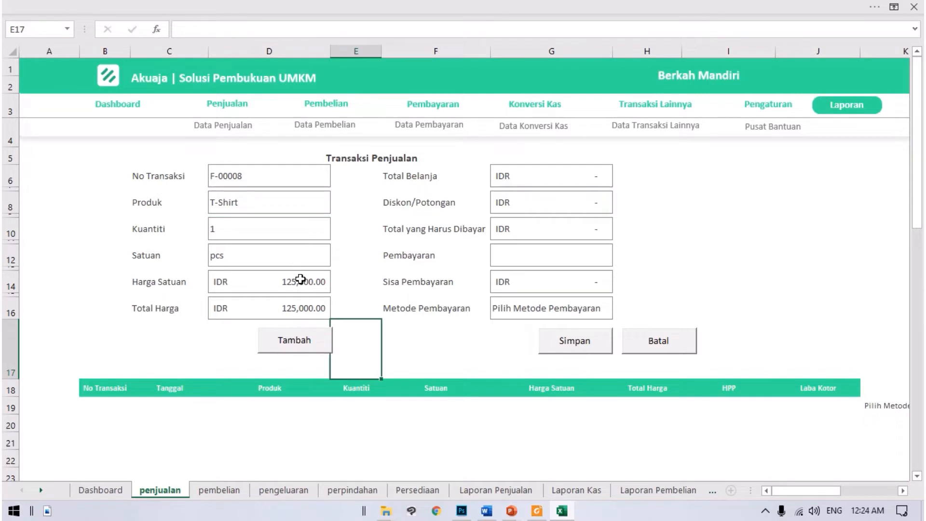
left_click(321, 346)
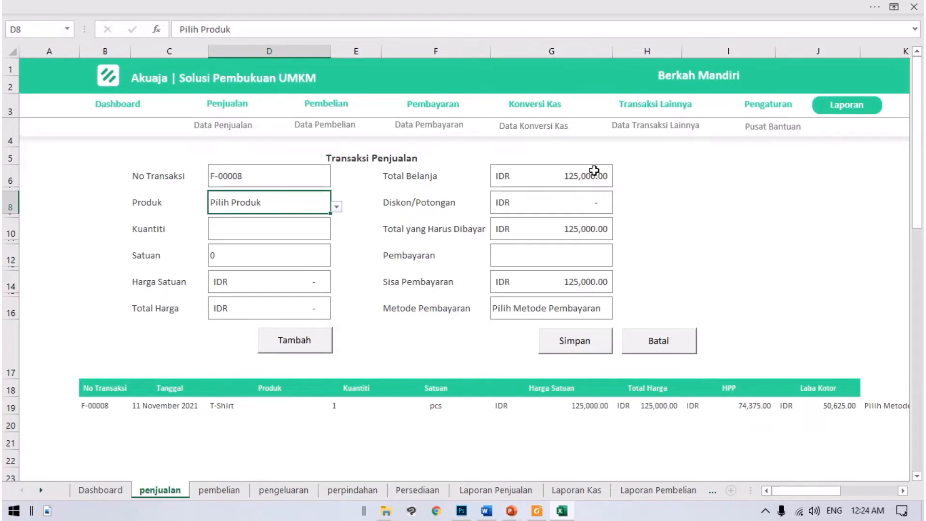
Step: Check the Total Belanja amount and set Diskon/Potongan to 10,000
left_click(462, 183)
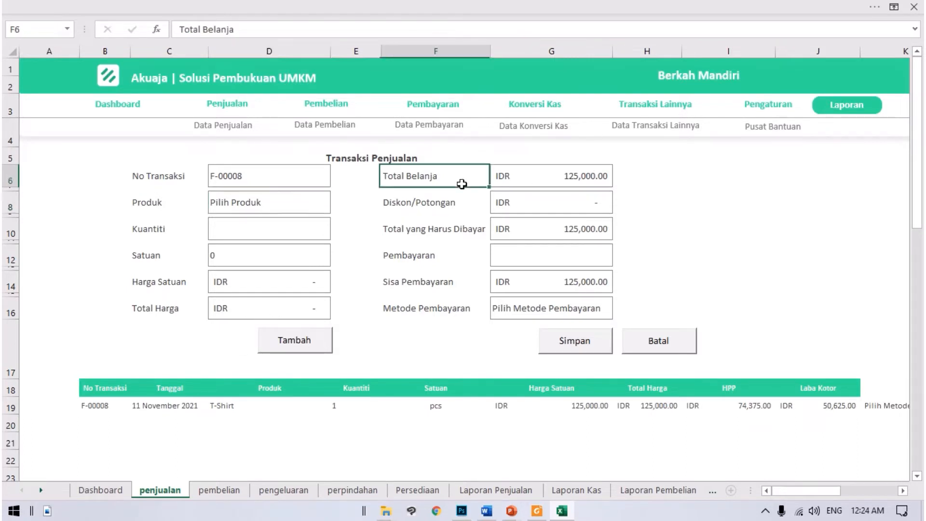
left_click(581, 182)
left_click(593, 209)
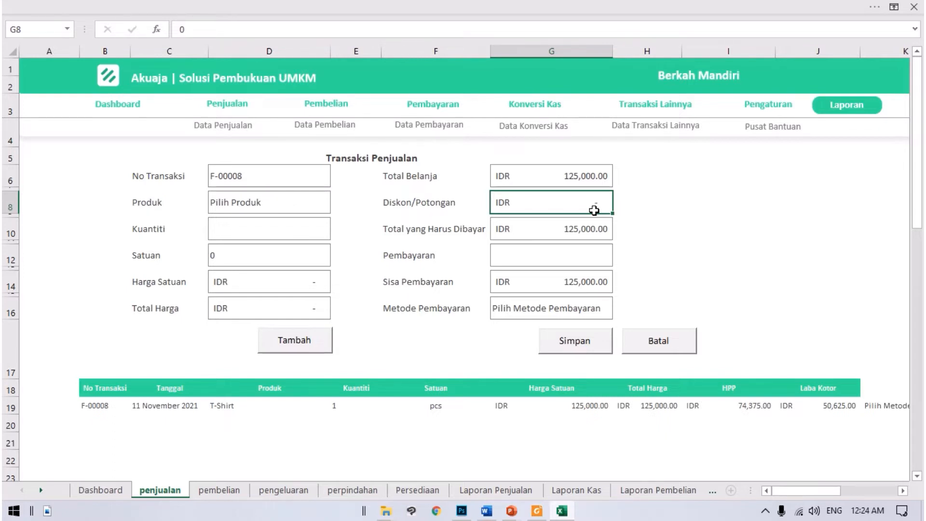
type("10000")
key("Return")
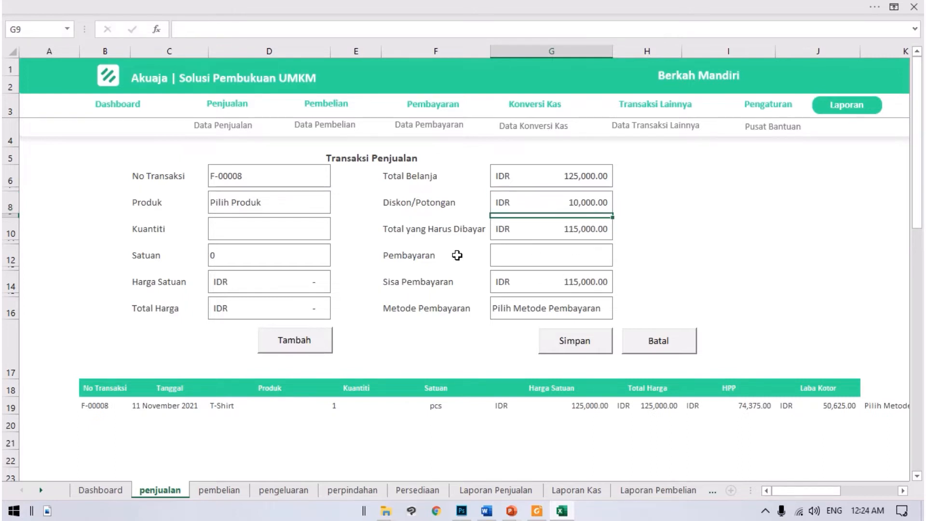
Step: Check Total yang Harus Dibayar and enter 100,000 as the Pembayaran amount
left_click(576, 227)
left_click(549, 256)
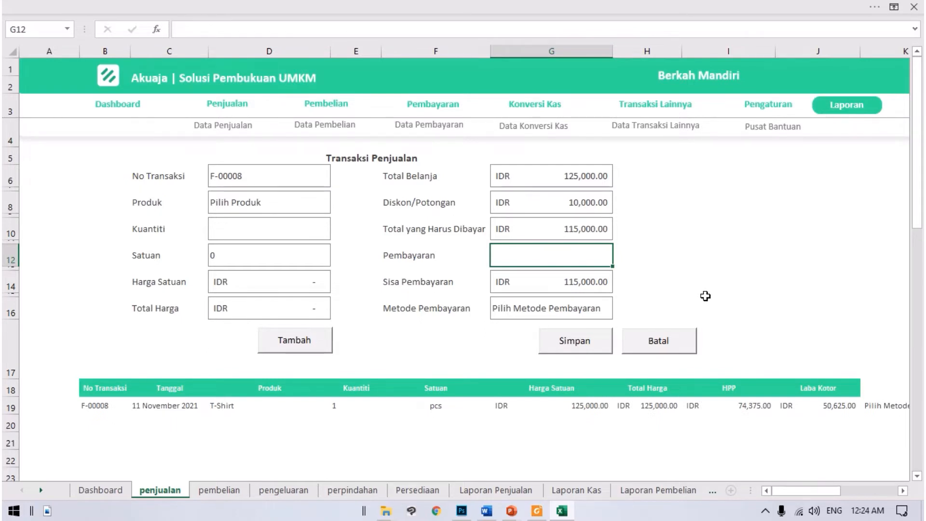
type("100000")
key("Return")
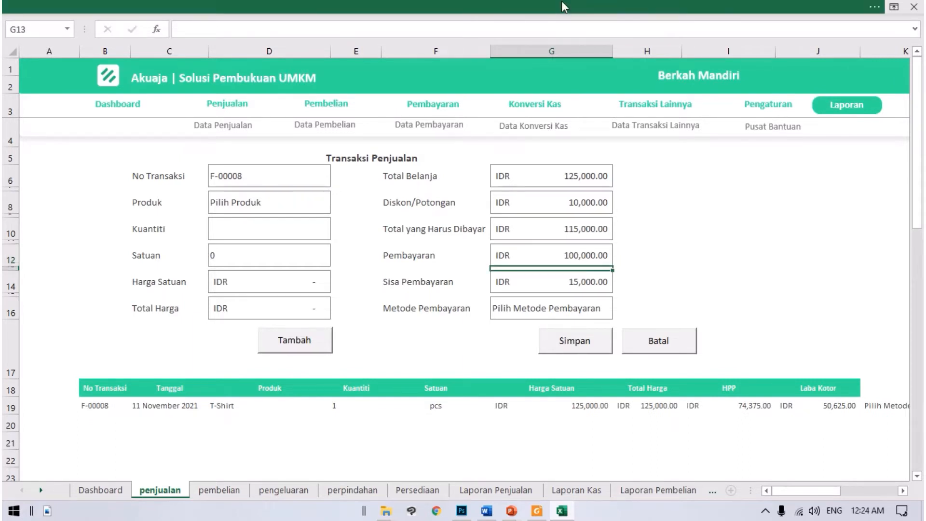
Step: Set Metode Pembayaran to Reking-BCA for the sales transaction
left_click(608, 304)
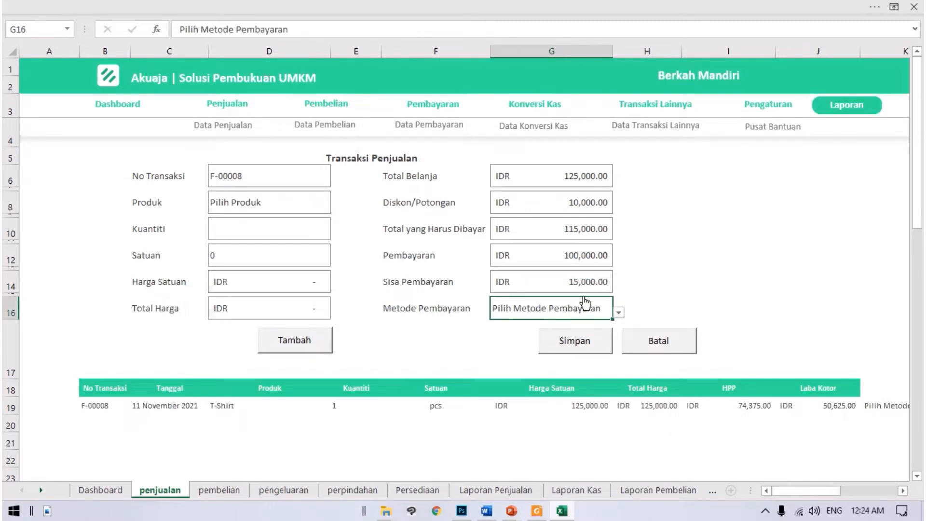
left_click(617, 312)
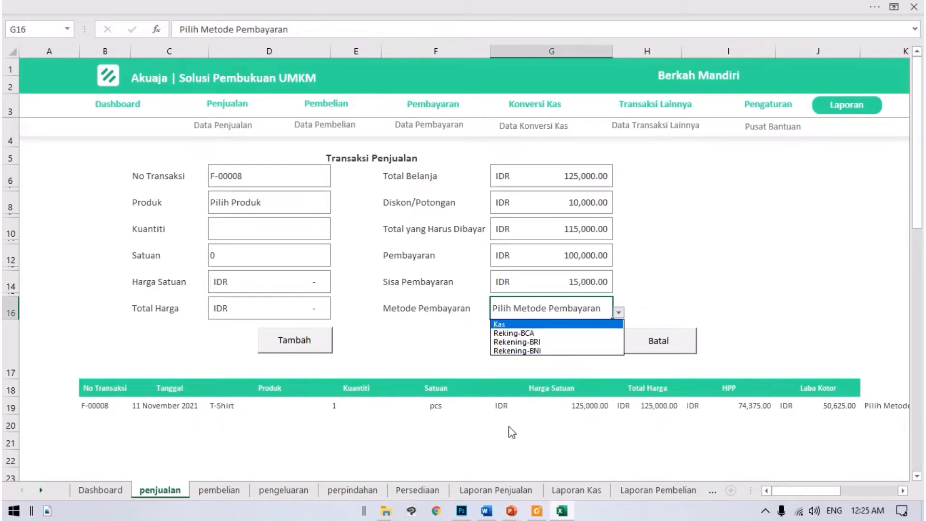
left_click(546, 337)
left_click(746, 268)
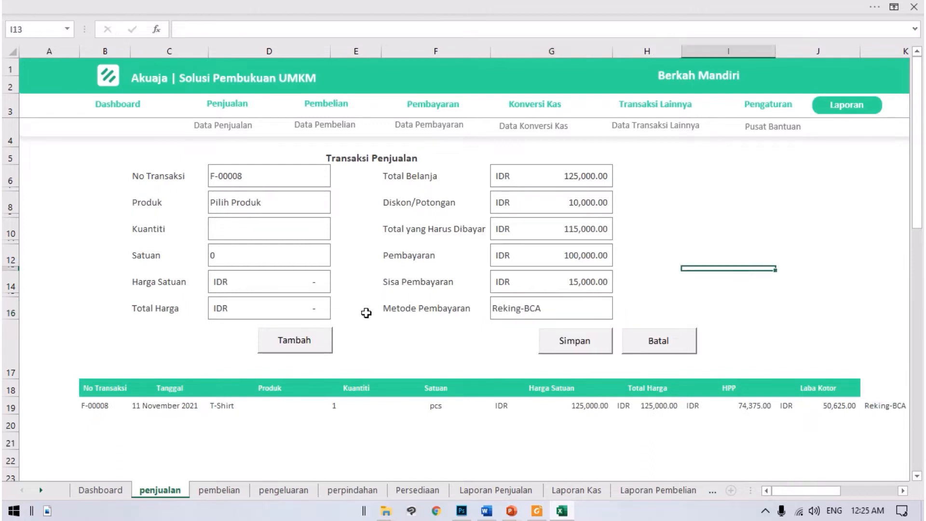
Step: Save the sales transaction and acknowledge the confirmation so its PDF sales invoice opens
left_click(568, 343)
left_click(478, 308)
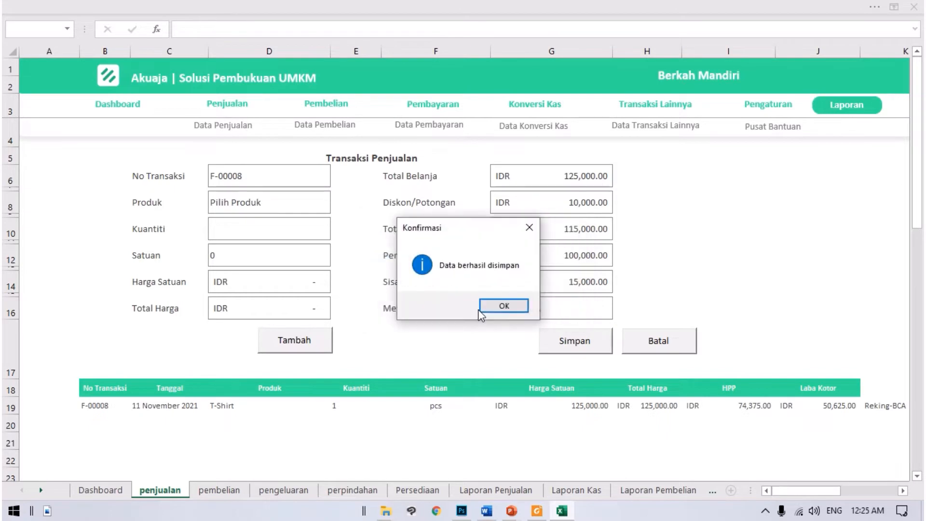
left_click(506, 305)
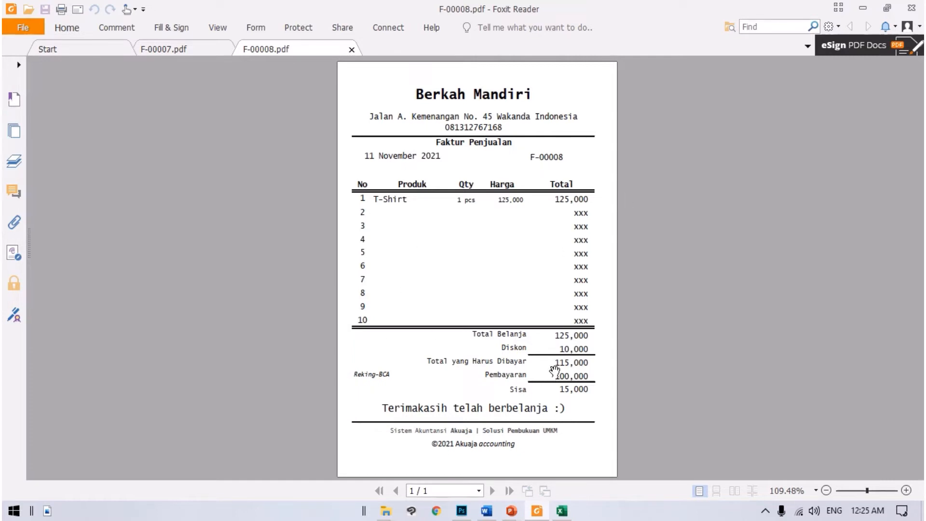
Step: Check the sales invoice down to its payment totals, then close all PDF tabs and acknowledge the saved transaction
left_click_drag(867, 490, 871, 490)
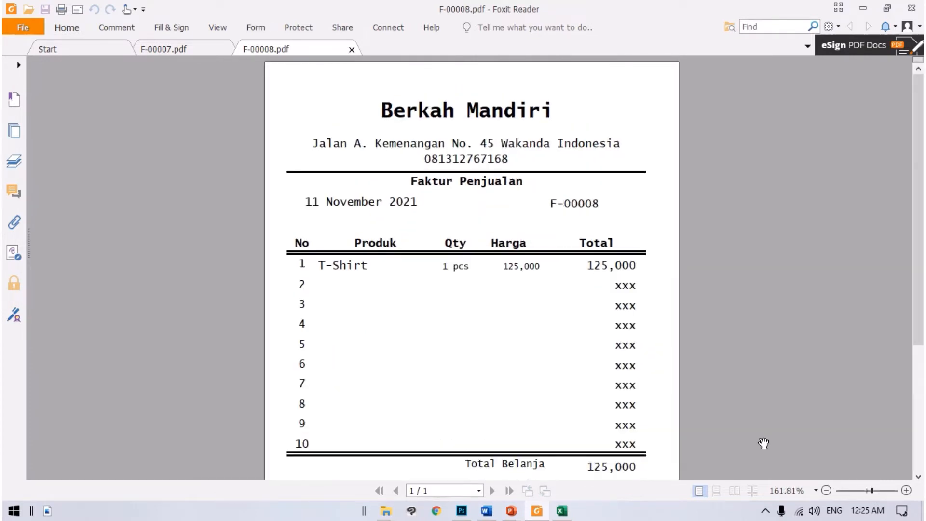
scroll(763, 443, "down", 5)
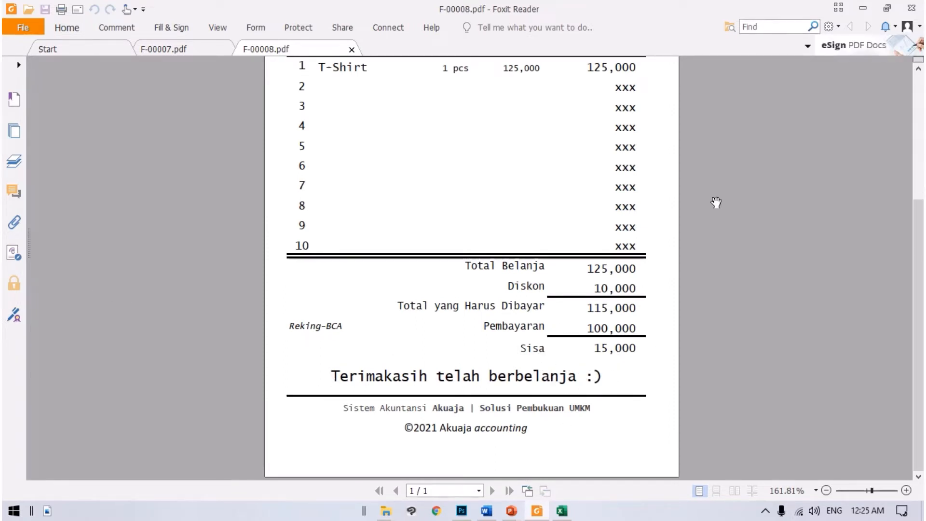
left_click(911, 7)
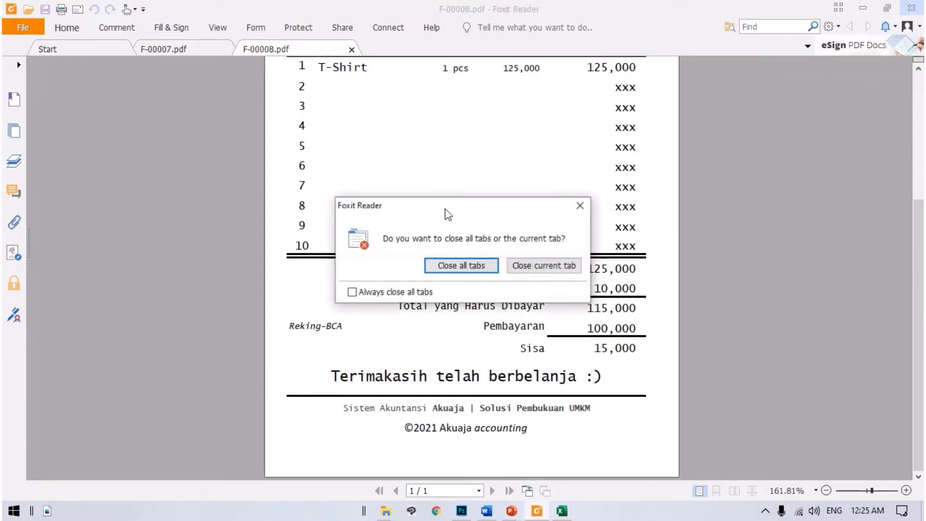
left_click(484, 266)
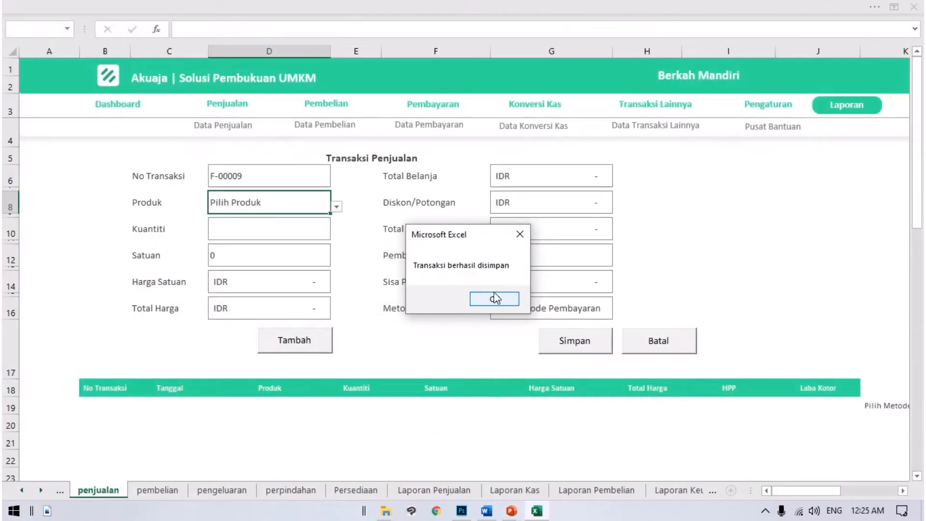
left_click(494, 299)
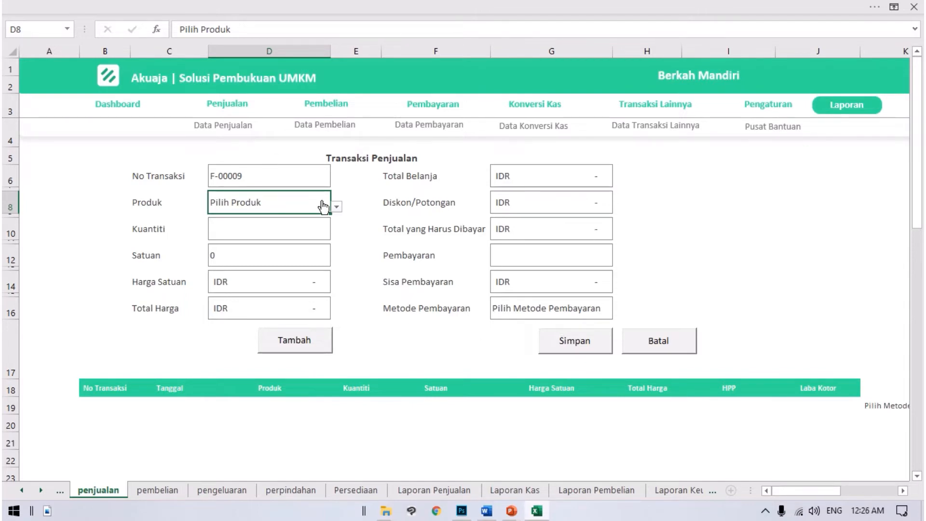
Step: Open Data Penjualan and examine the sales records from the first row through the newly saved T-Shirt sale
left_click(220, 131)
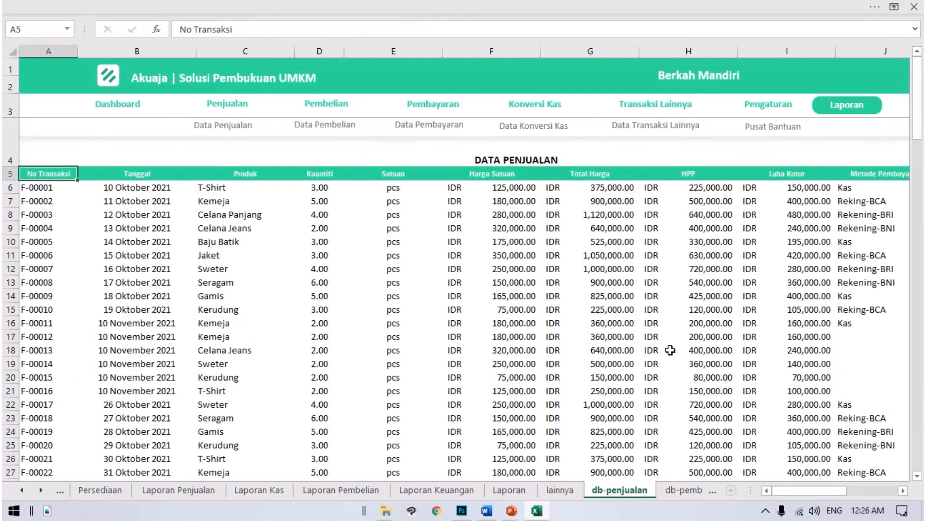
scroll(432, 308, "down", 7)
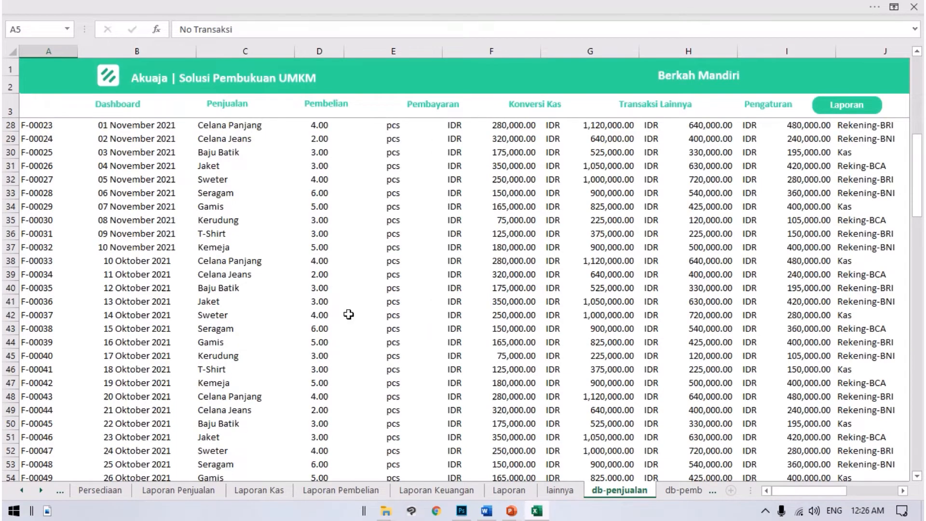
scroll(347, 313, "down", 16)
scroll(311, 322, "down", 10)
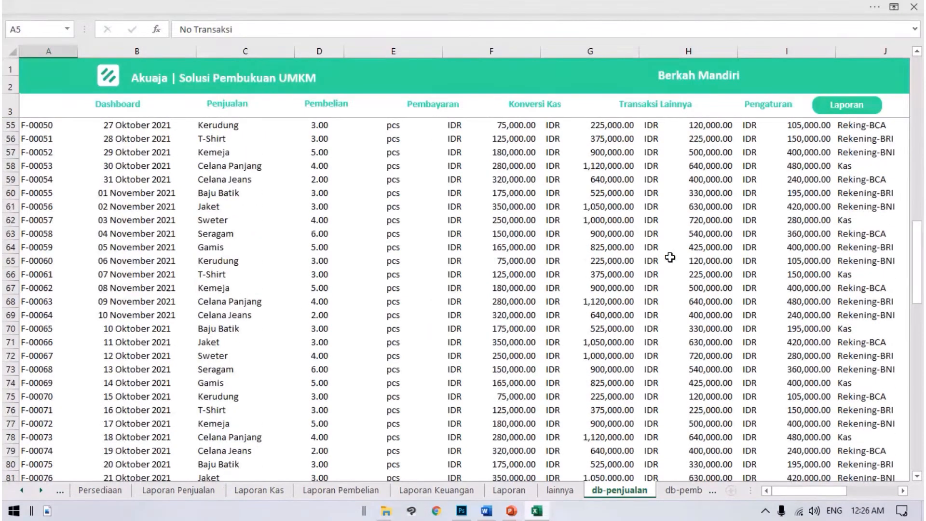
scroll(448, 298, "down", 8)
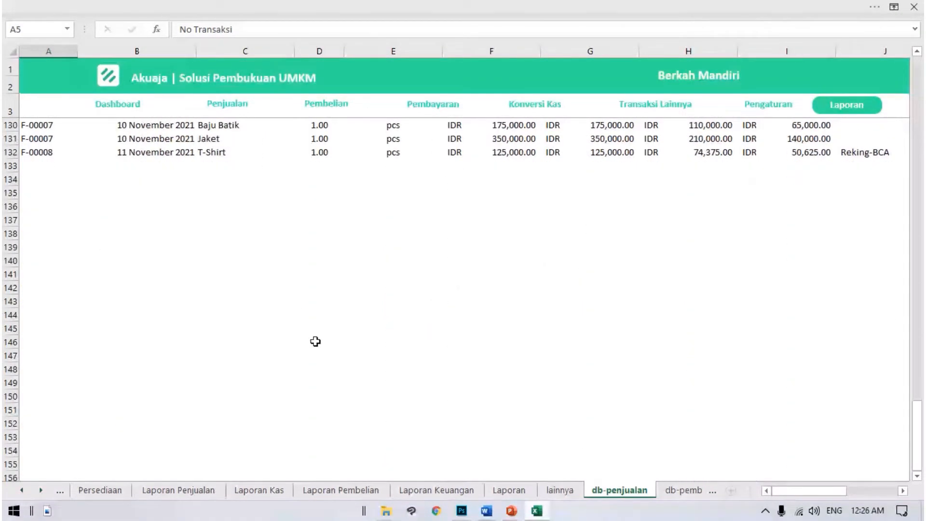
scroll(279, 347, "up", 4)
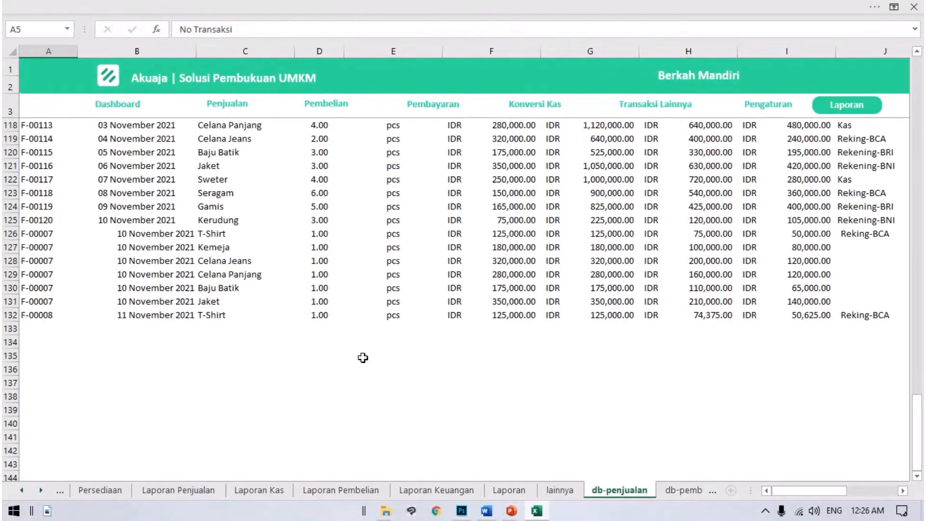
scroll(315, 361, "up", 5)
scroll(263, 369, "up", 20)
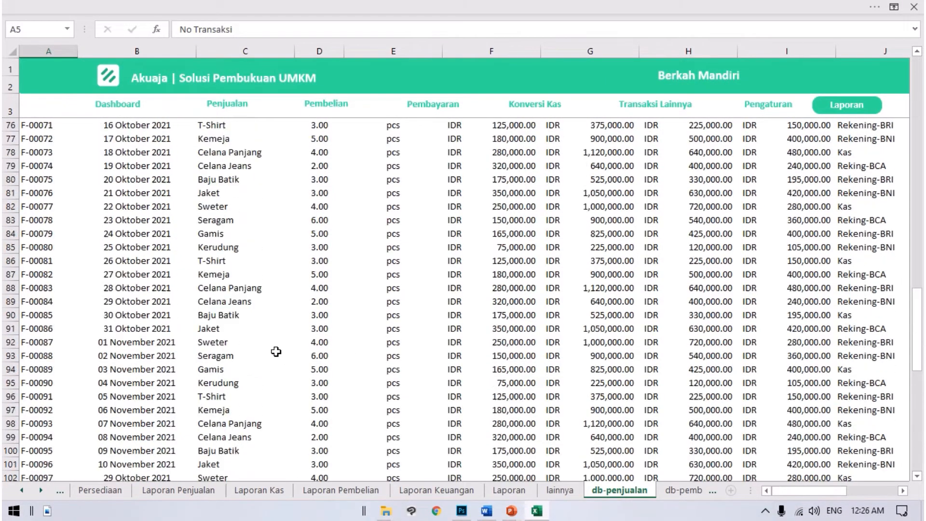
scroll(317, 337, "up", 7)
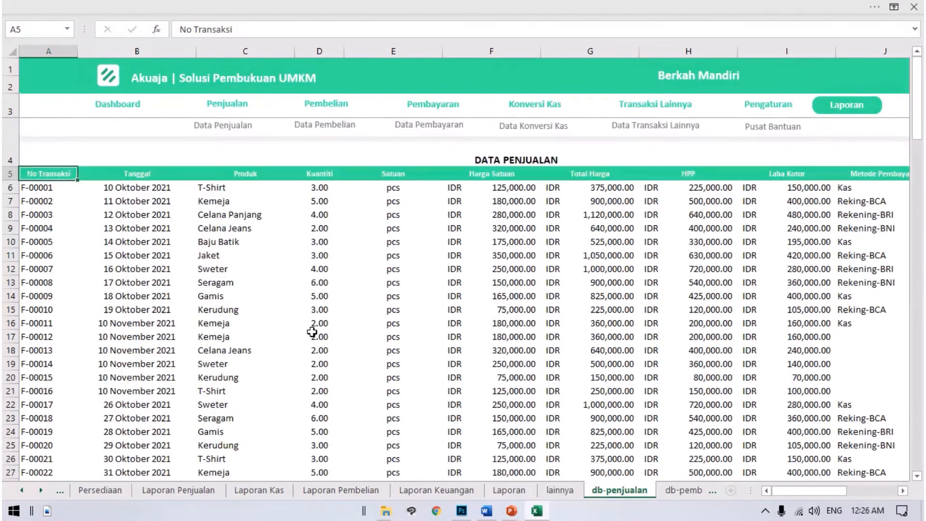
Step: Examine the Kemeja sale of 11 Oktober 2021 in row 7, from Tanggal across to Laba Kotor
left_click(133, 204)
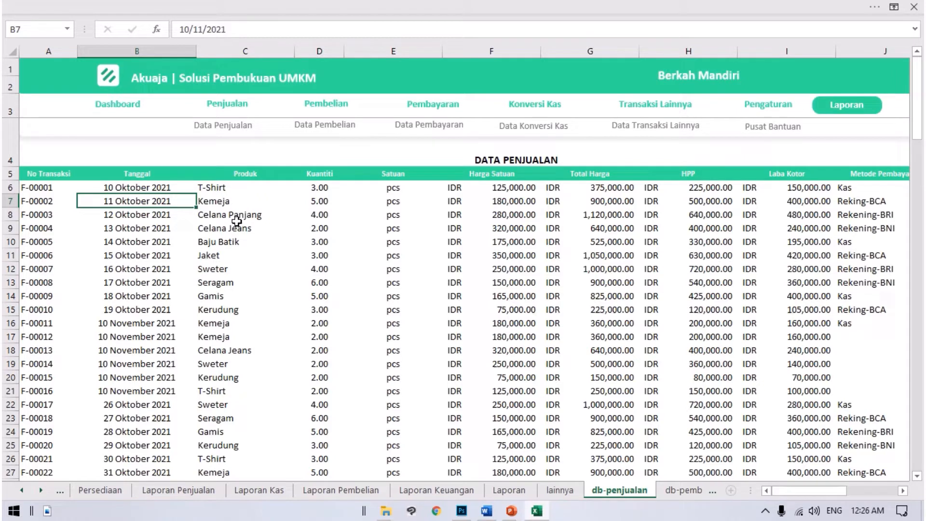
key("Right")
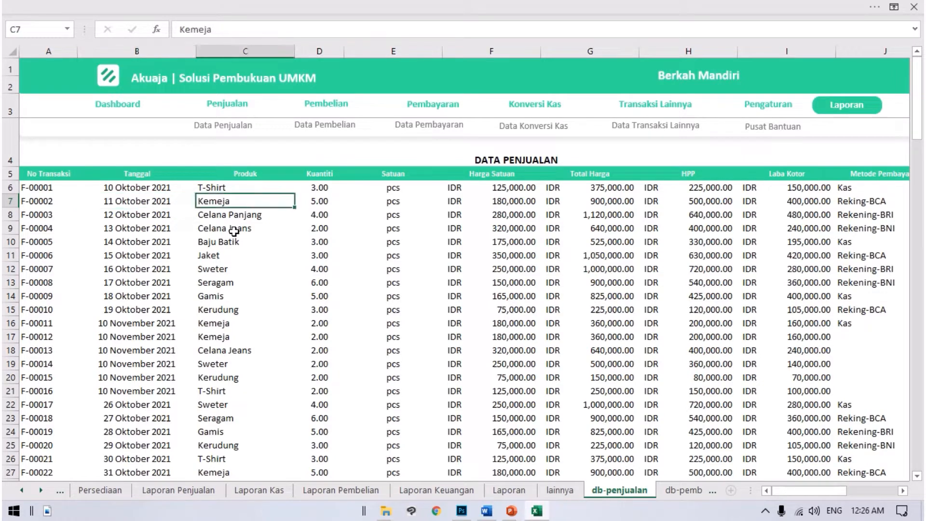
key("Right")
key("Right")
key("Right")
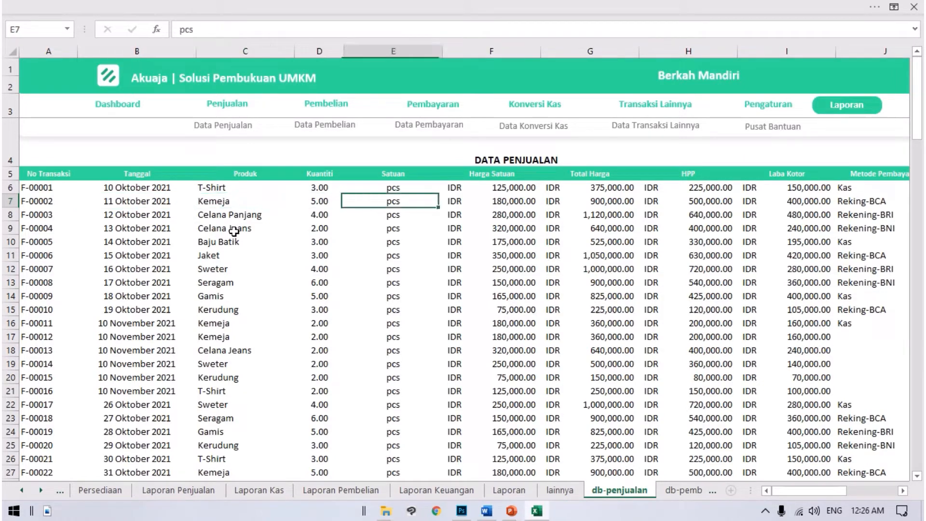
key("Right")
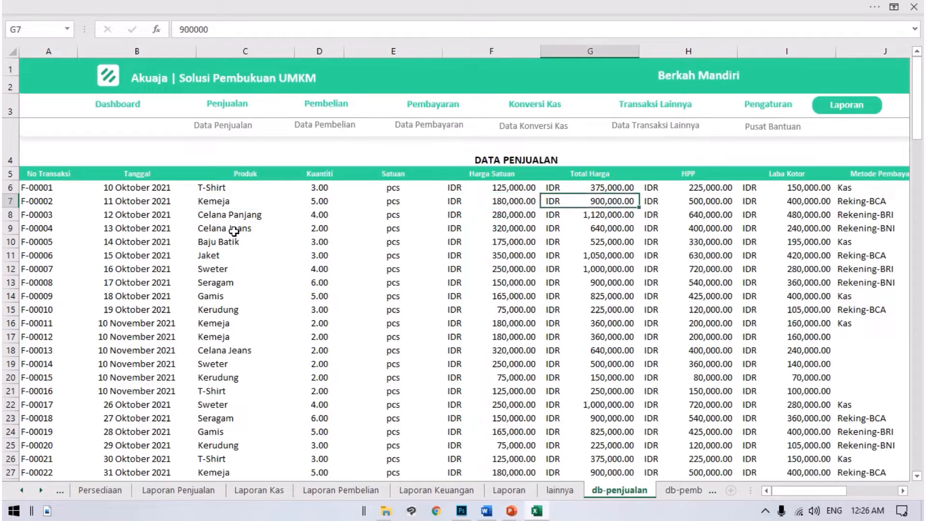
key("Right")
key("Right")
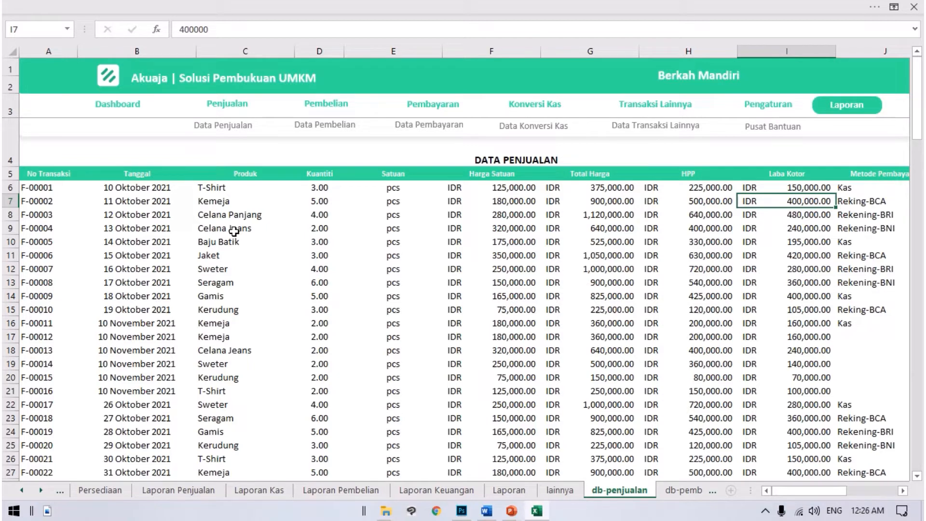
Step: Examine the Kuantiti, Harga Satuan and Total Harga values of the T-Shirt sale in row 6
key("Left")
key("Left")
key("Left")
key("Left")
key("Left")
key("Left")
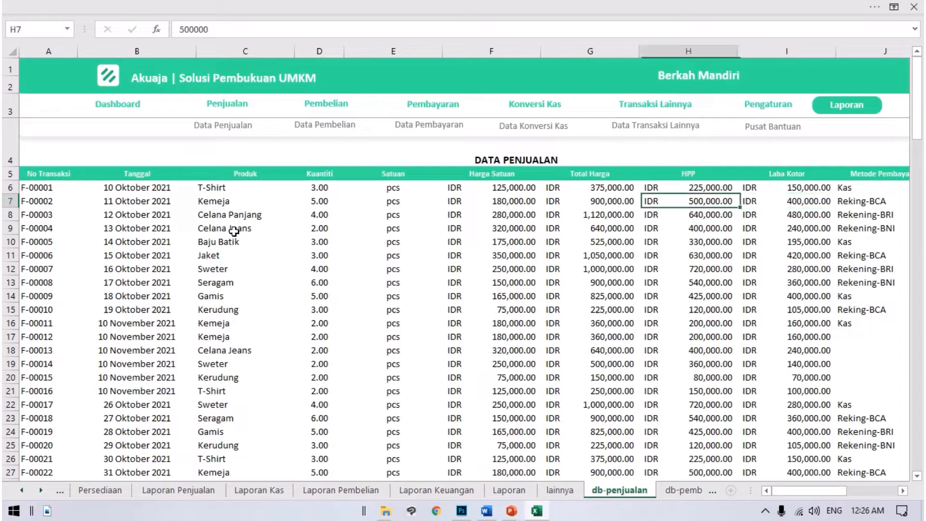
key("Up")
key("Right")
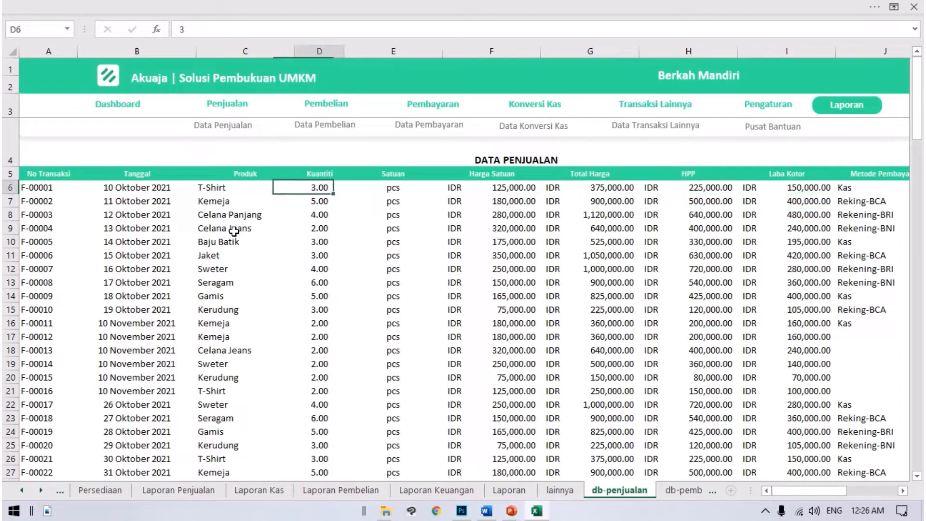
key("Right")
key("Right")
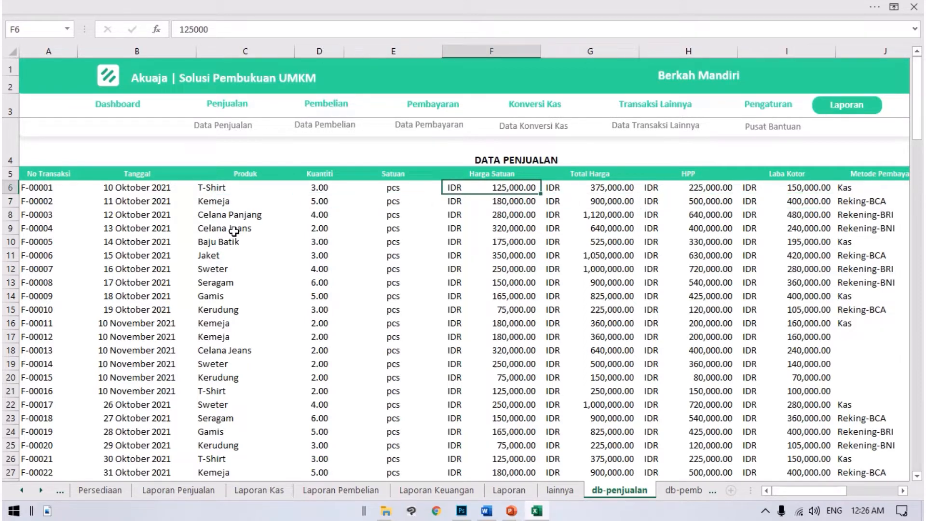
key("Right")
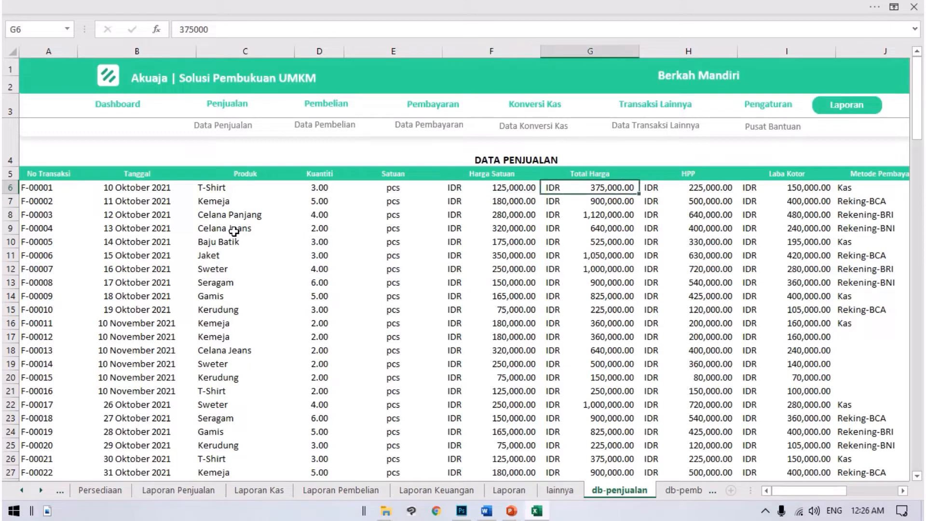
key("Left")
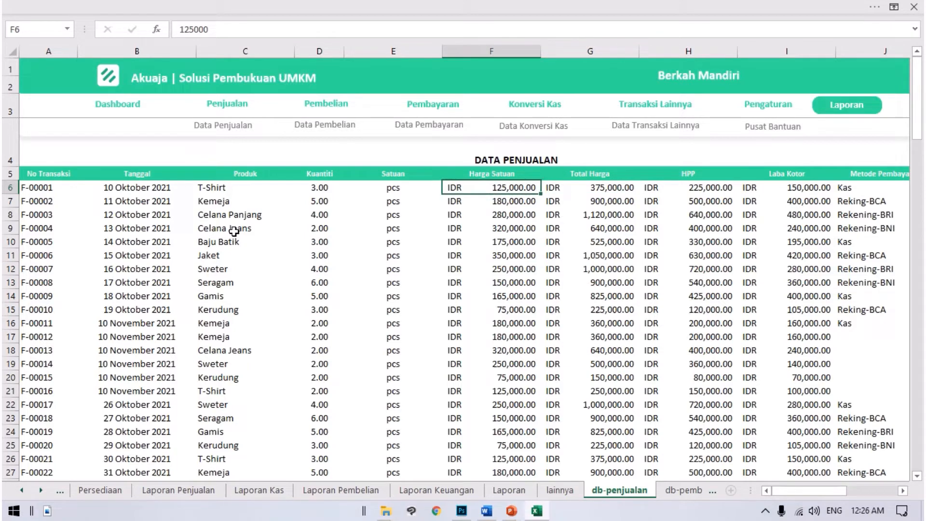
key("Right")
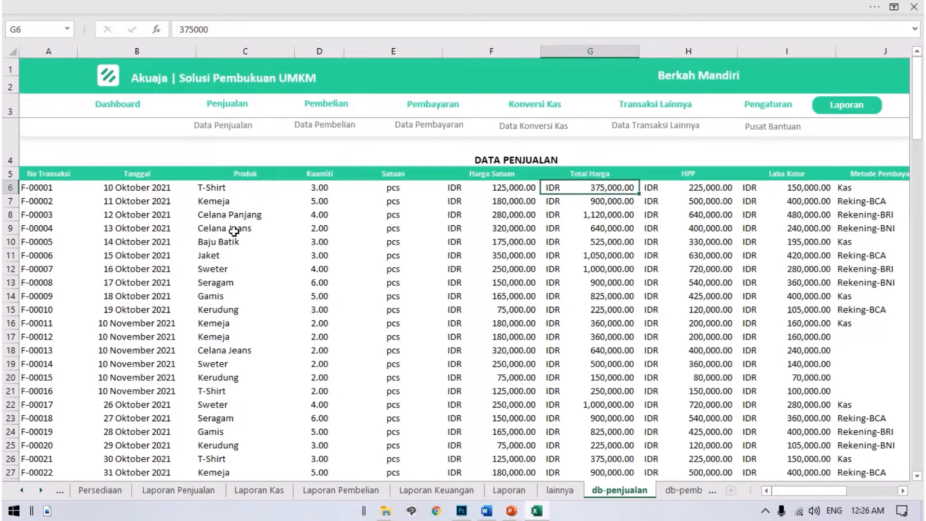
Step: Examine row 6's remaining sales columns, from HPP and Metode Pembayaran through Diskon to Sisa Pembayaran
key("Right")
key("Right")
key("Right")
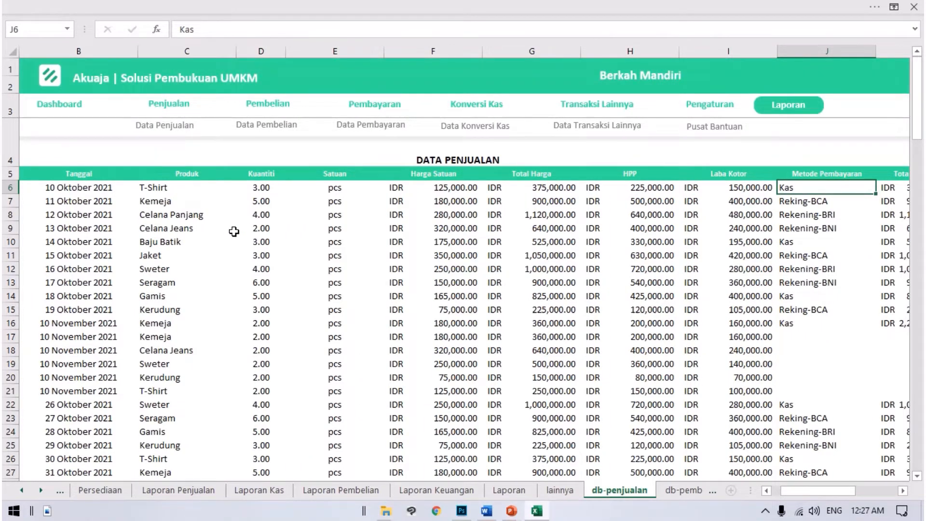
key("Right")
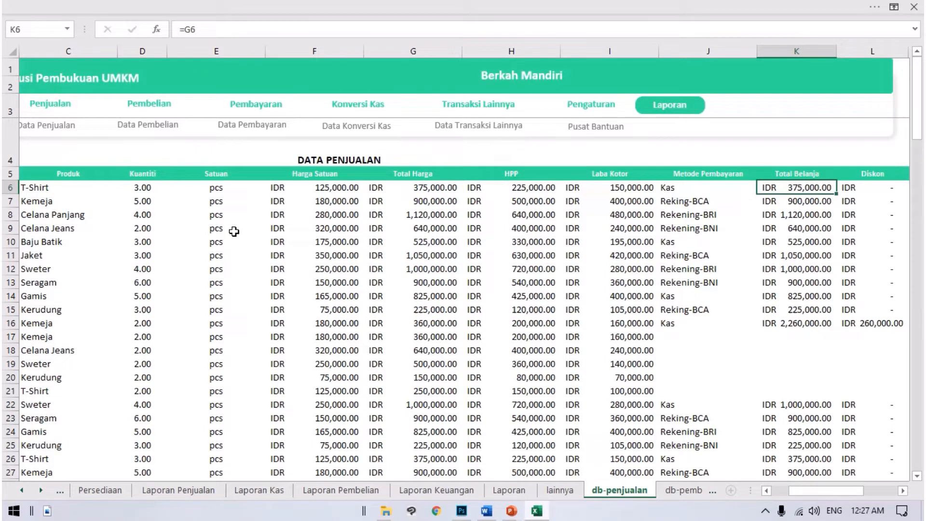
key("Right")
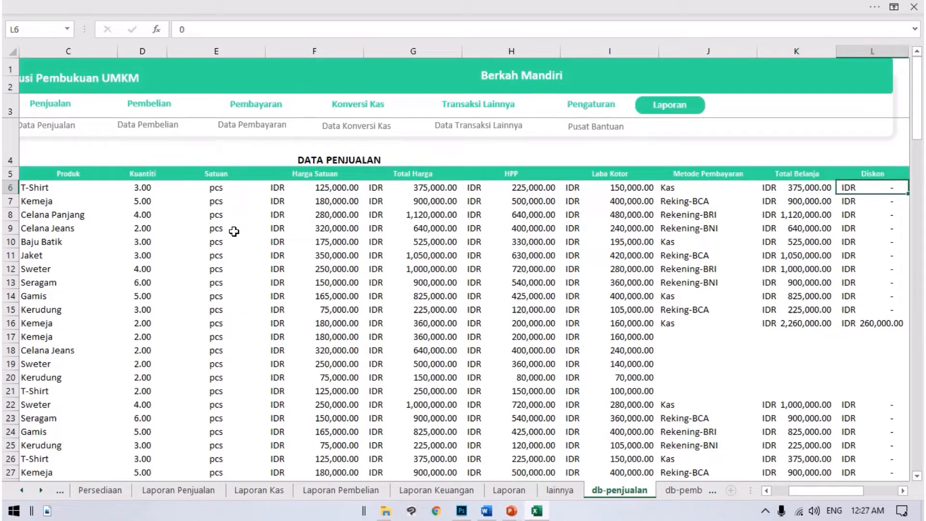
key("Right")
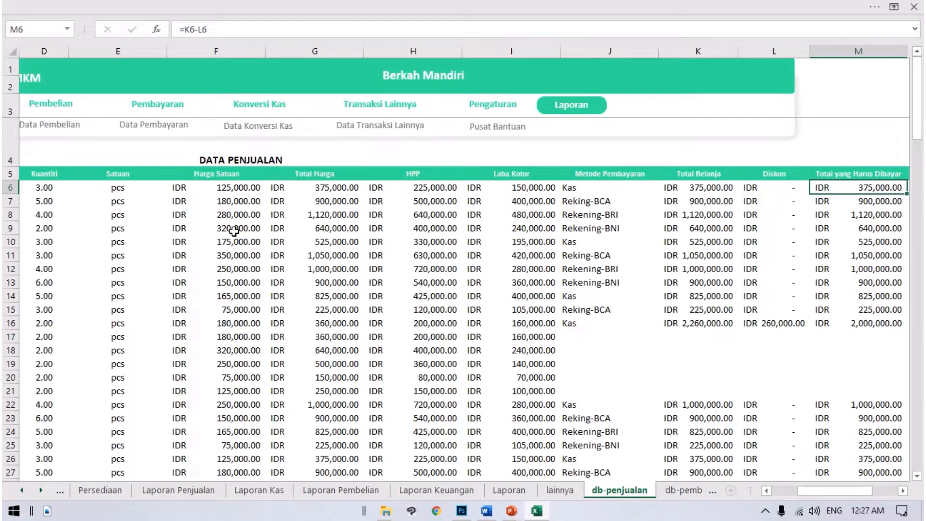
key("Right")
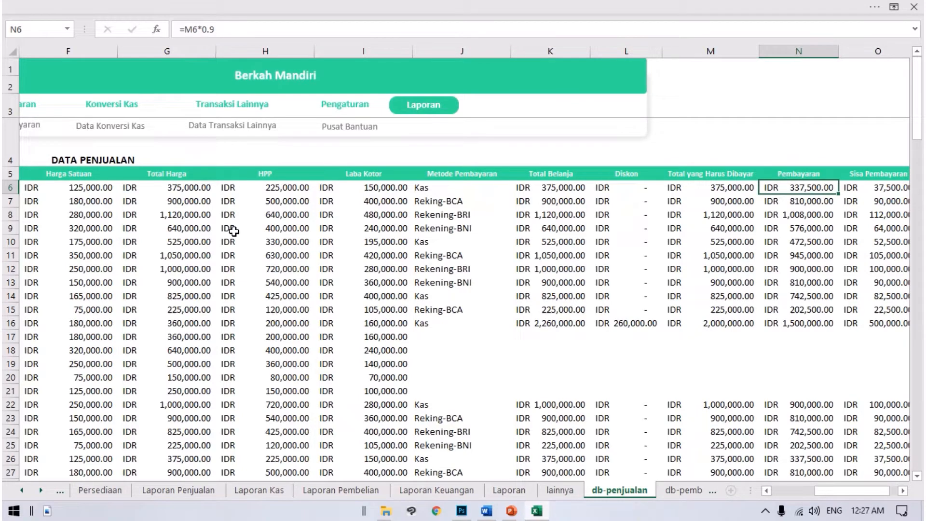
scroll(233, 231, "right", 2)
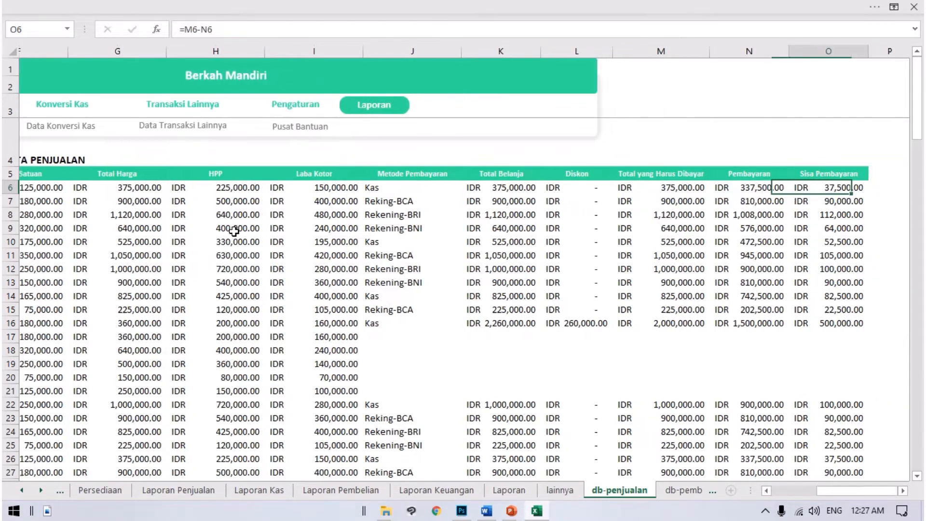
key("Right")
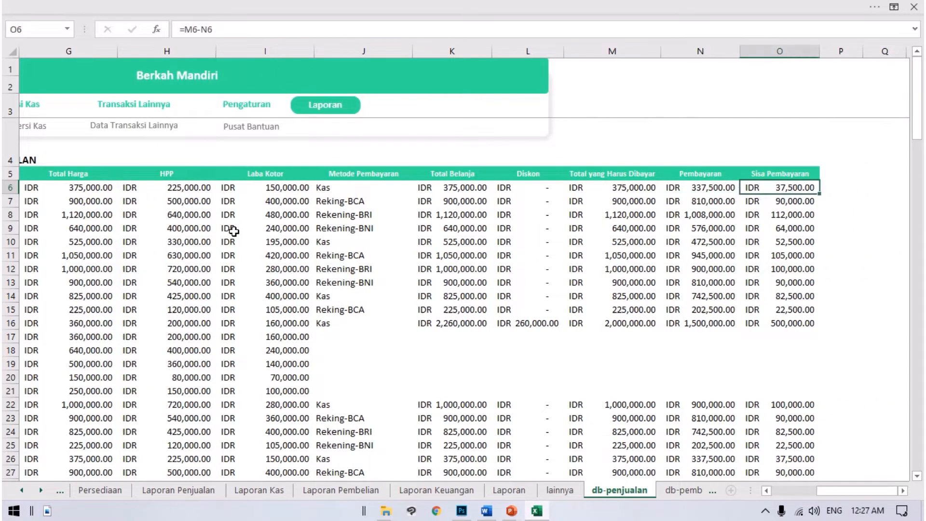
Step: Return to the start of the sales record, then open the Pembelian form with its Jenis Produk field selected
key("Left")
key("Left")
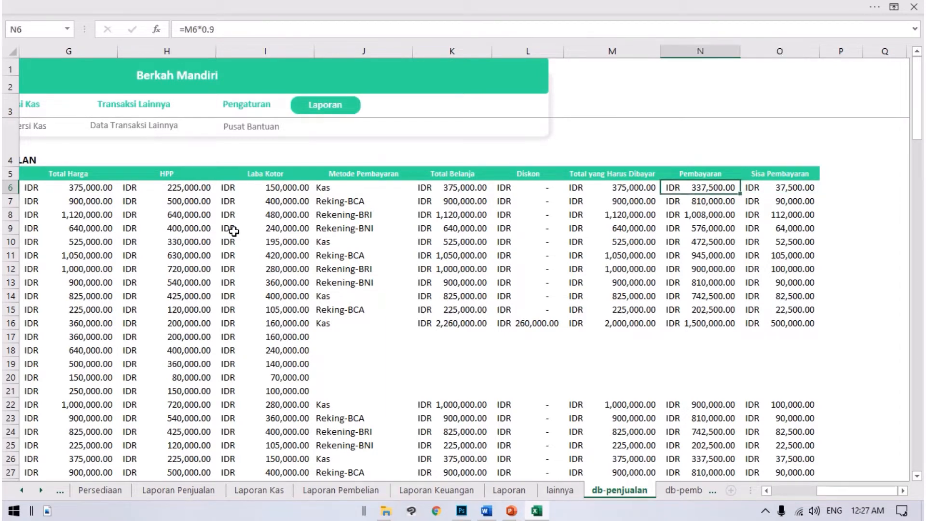
key("Left")
key("Left")
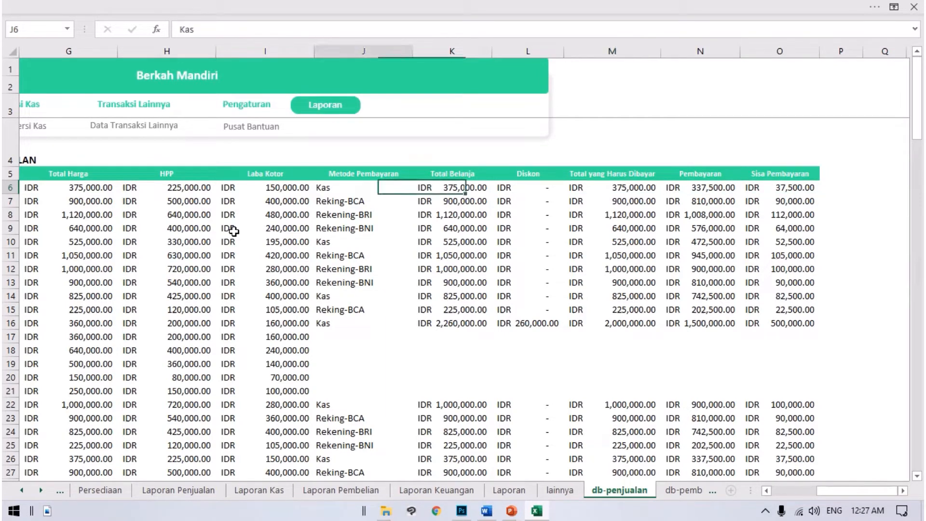
key("Home")
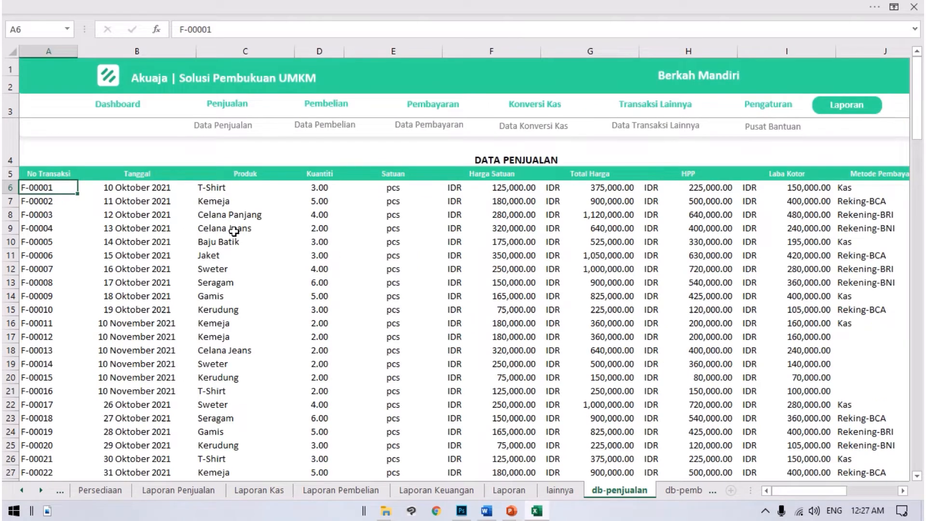
left_click(332, 105)
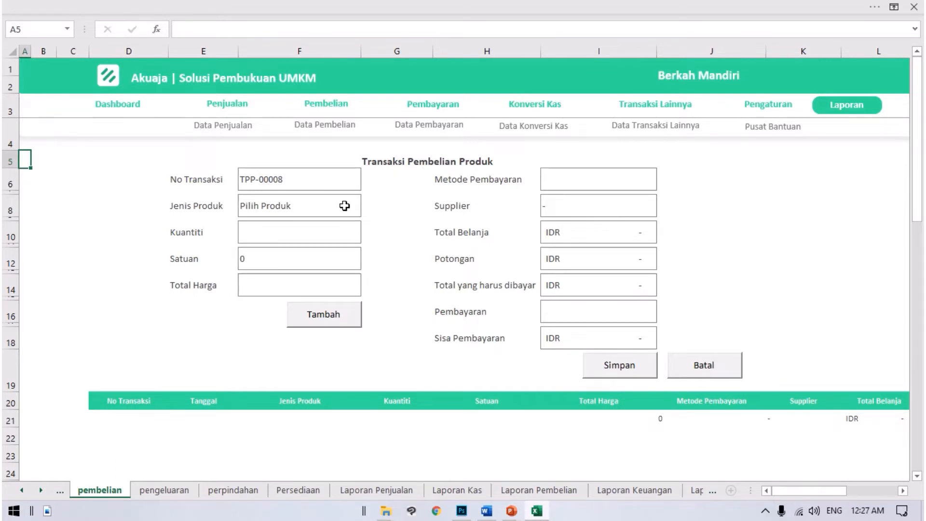
left_click(344, 205)
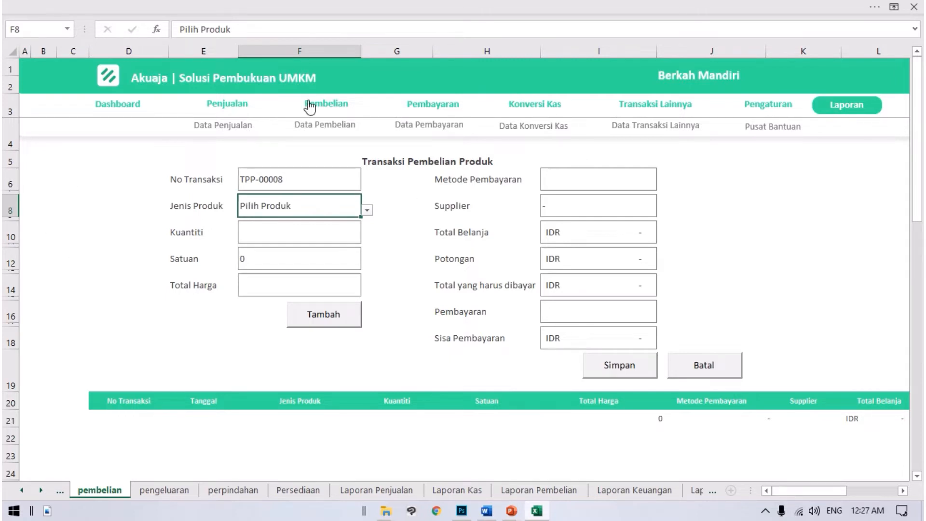
Step: Choose T-Shirt as the Jenis Produk and set the Kuantiti to 10
left_click(367, 210)
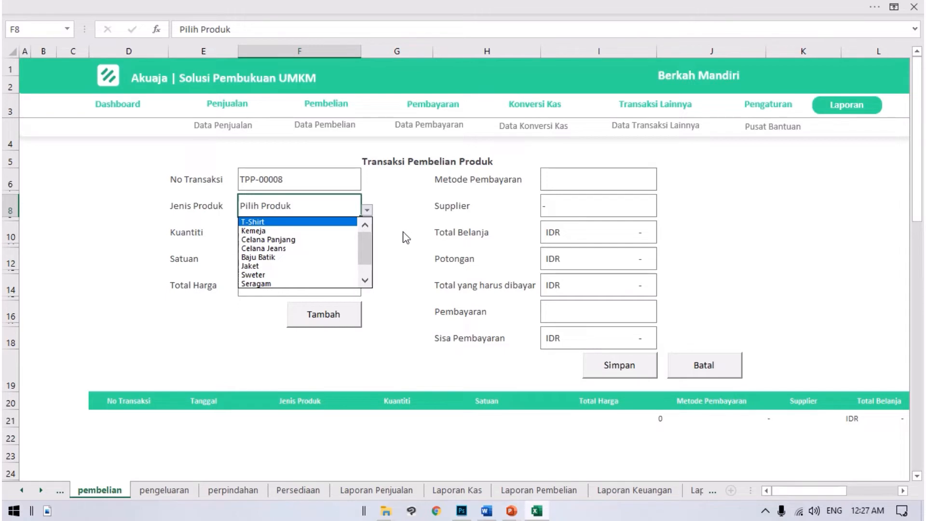
key("Escape")
left_click(369, 212)
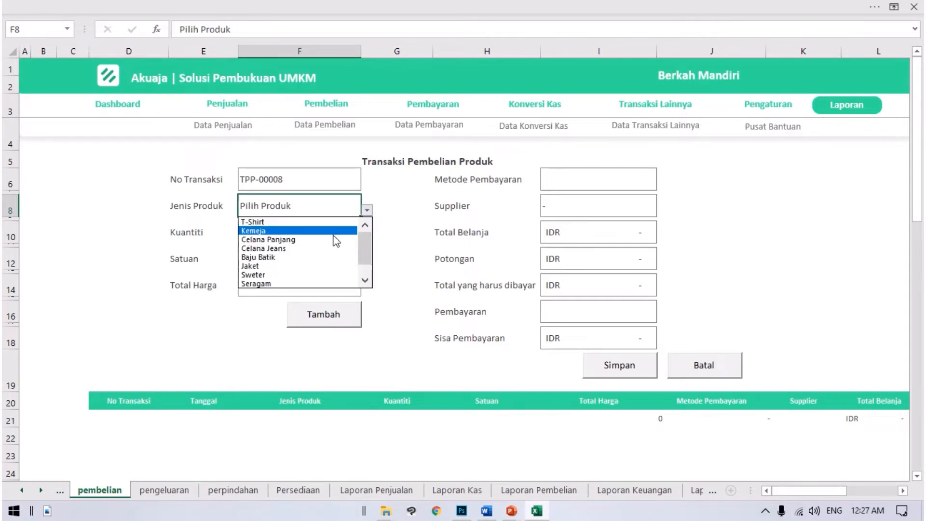
left_click(290, 222)
left_click(274, 234)
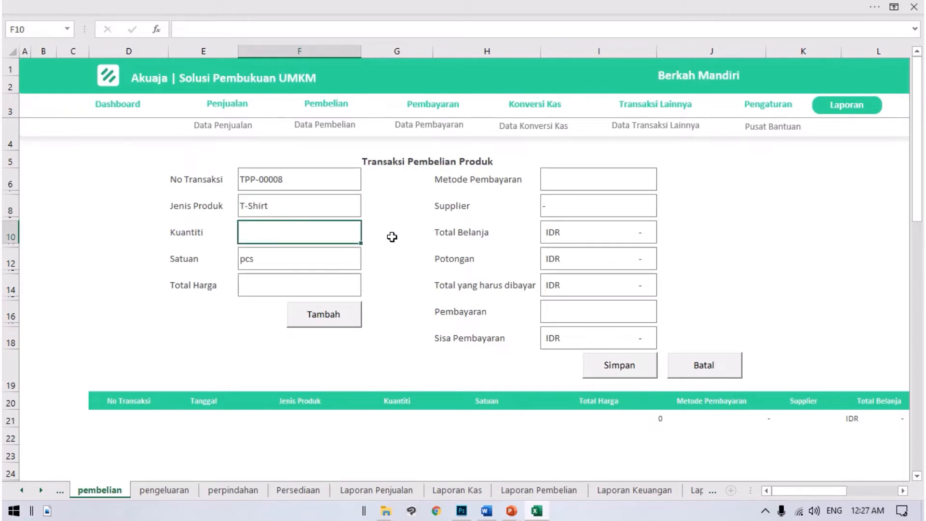
type("100")
key("BackSpace")
key("Return")
Step: Set the Total Harga to 500,000 and add the T-Shirt item to the purchase list
left_click(271, 286)
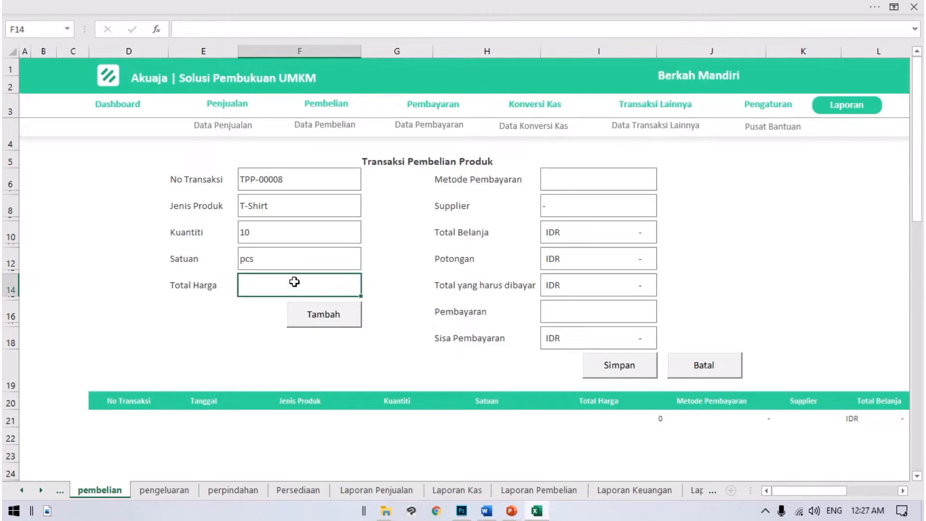
left_click(264, 235)
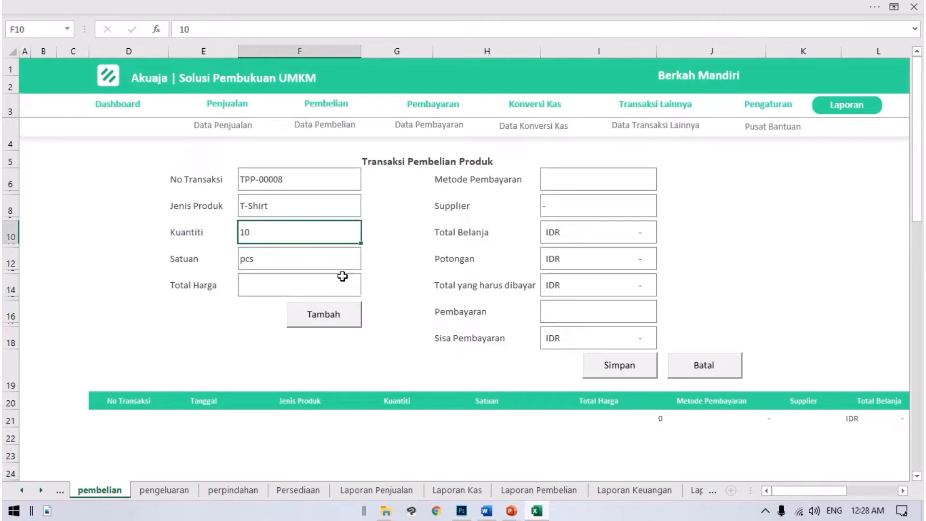
left_click(300, 290)
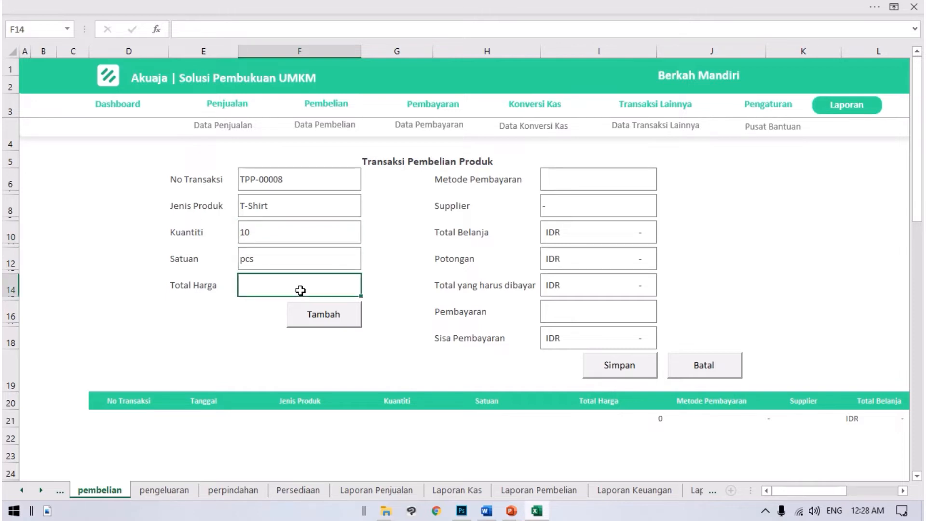
type("200")
key("BackSpace")
key("BackSpace")
key("BackSpace")
type("500,000")
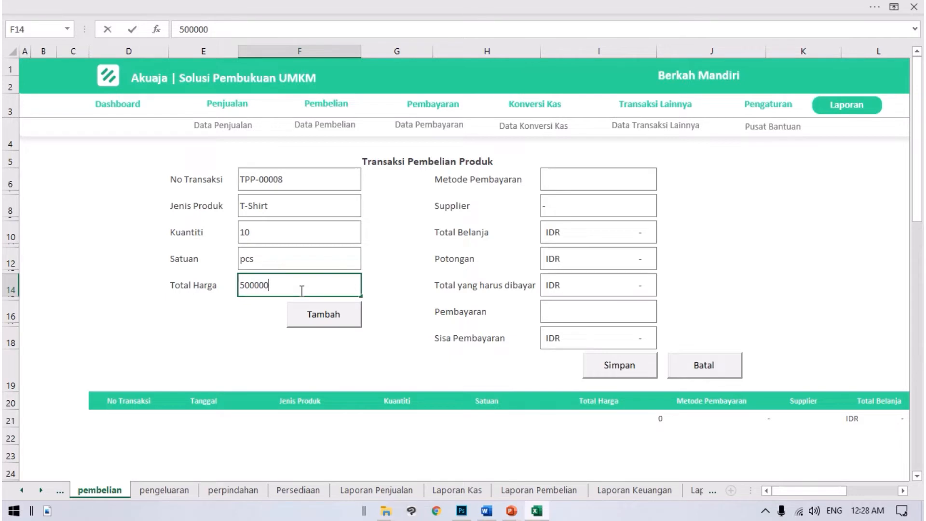
key("Return")
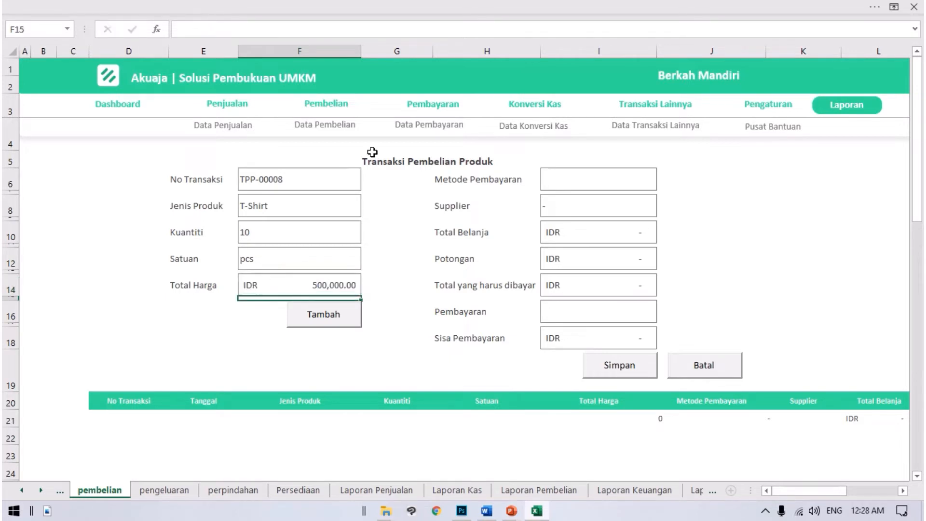
left_click(315, 317)
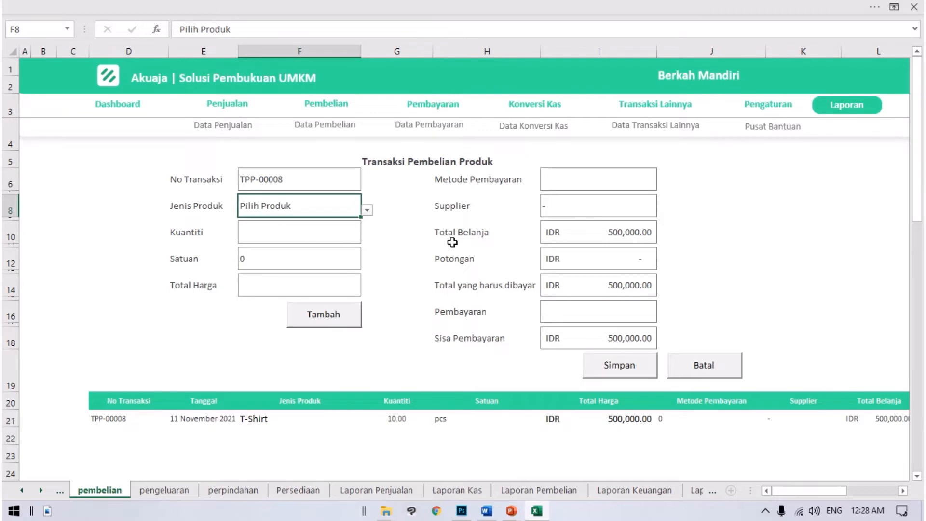
Step: Check the purchase totals and set the Metode Pembayaran to Rekening-BRI
left_click(605, 289)
left_click(605, 232)
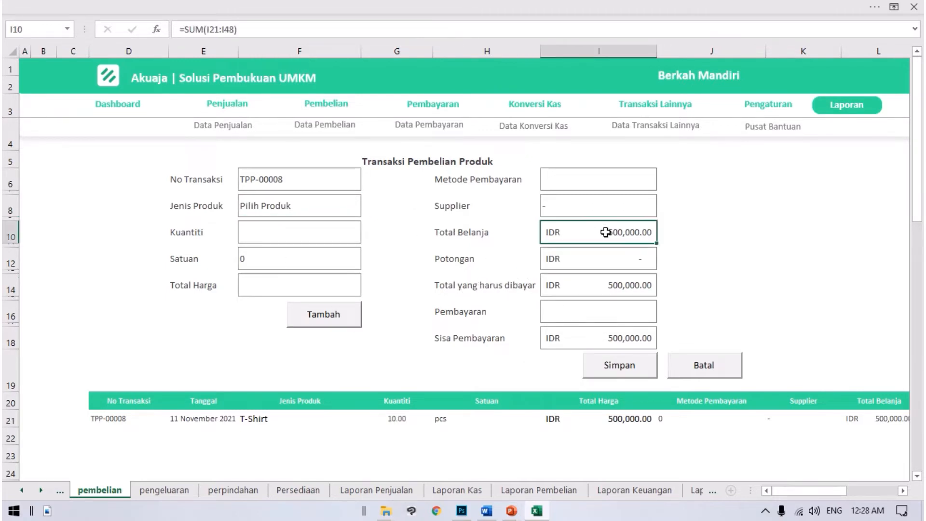
left_click(470, 178)
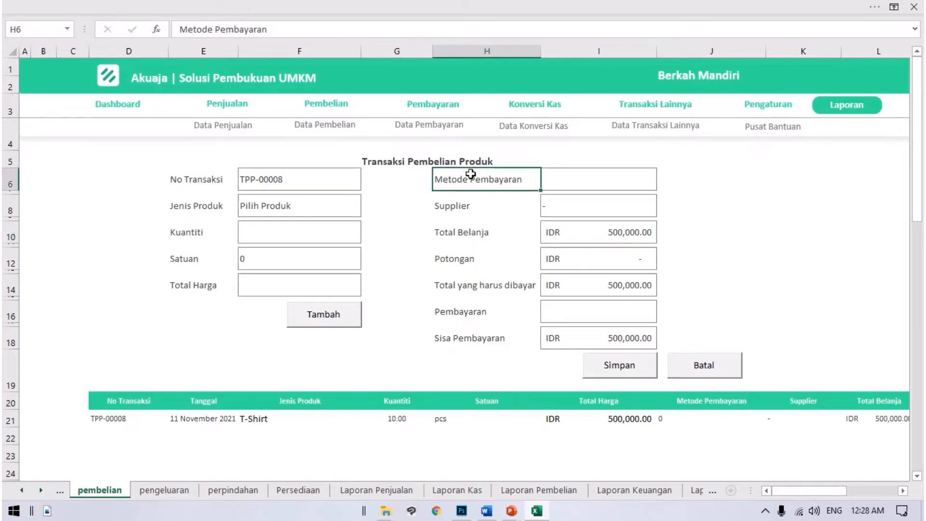
left_click(586, 180)
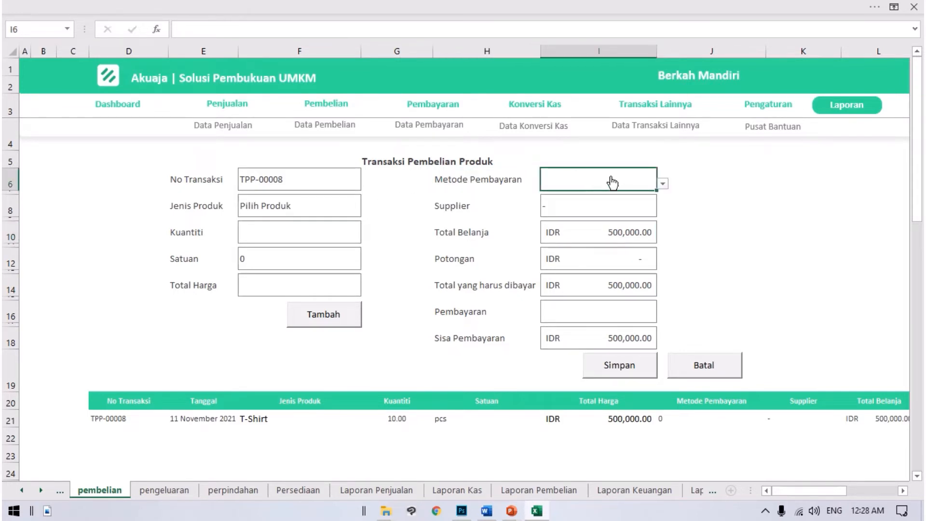
left_click(662, 184)
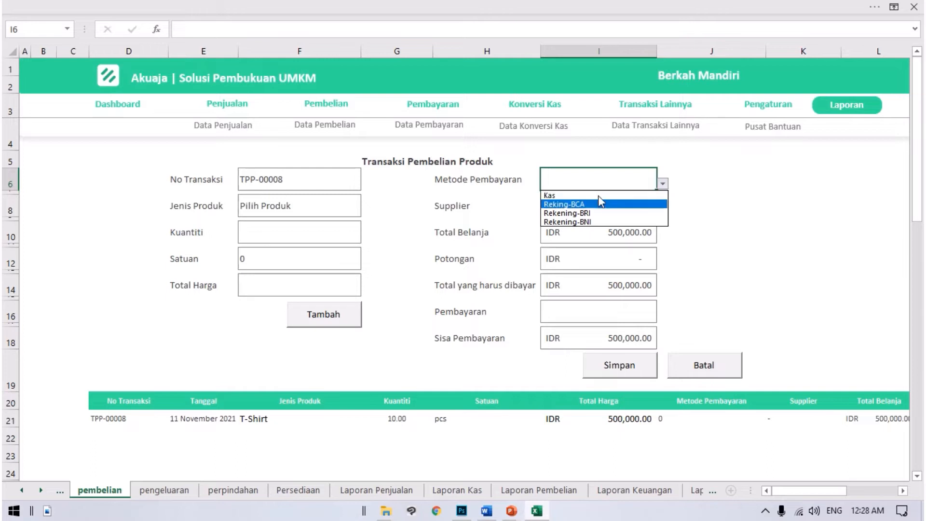
left_click(600, 214)
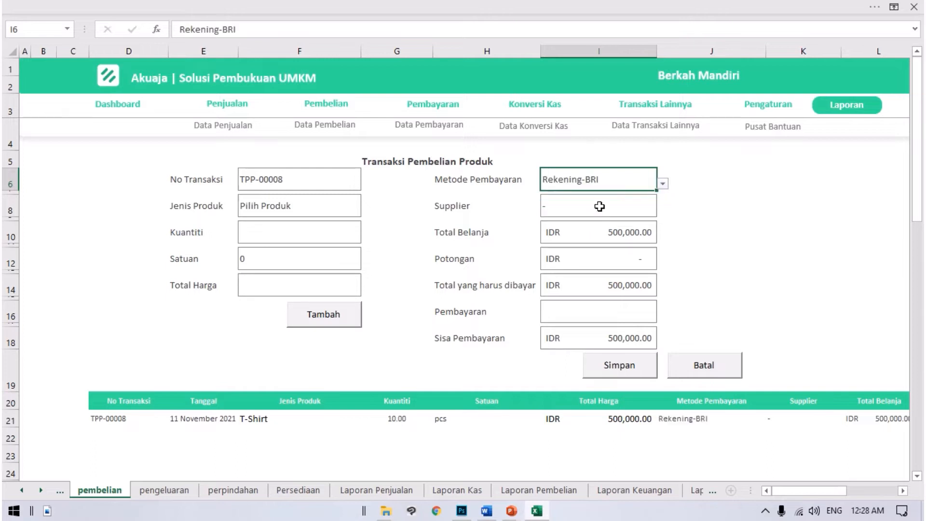
Step: Enter Toko Berkah as the Supplier of the purchase
left_click(608, 195)
double_click(608, 196)
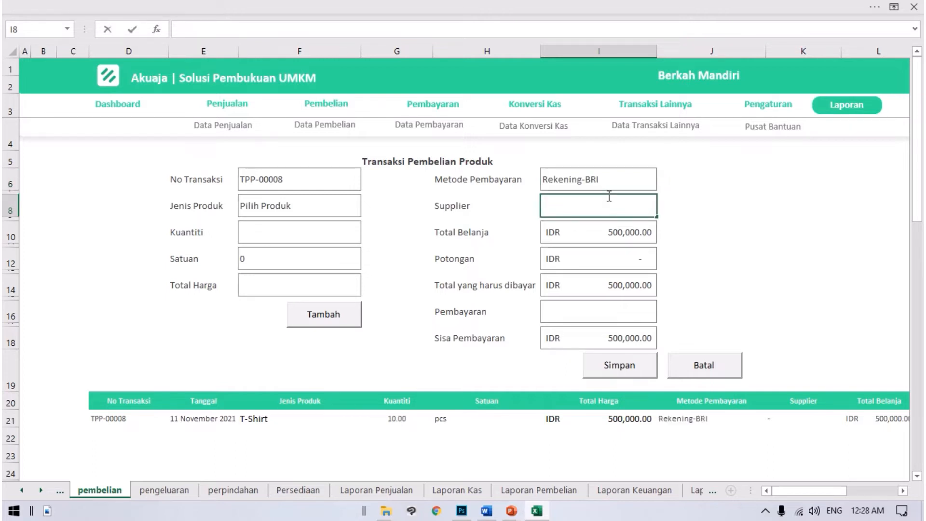
type("Toko Berkah")
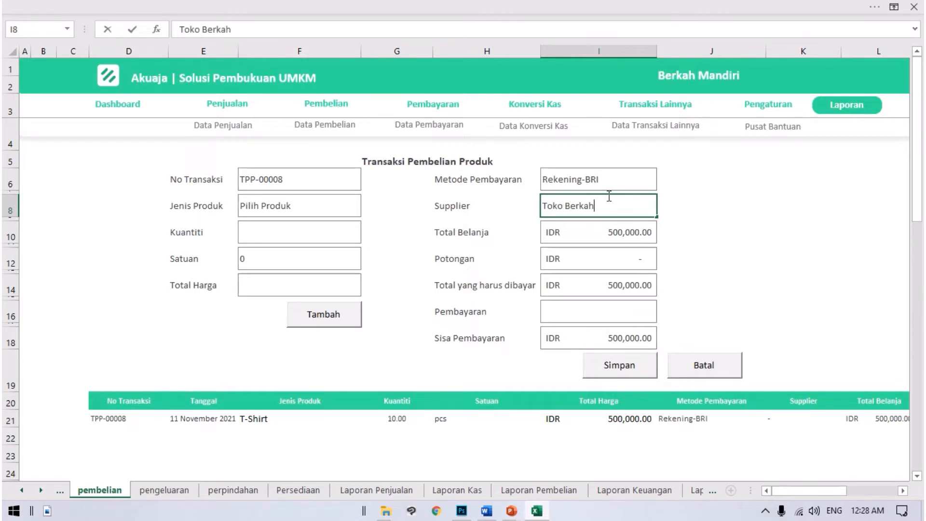
key("Return")
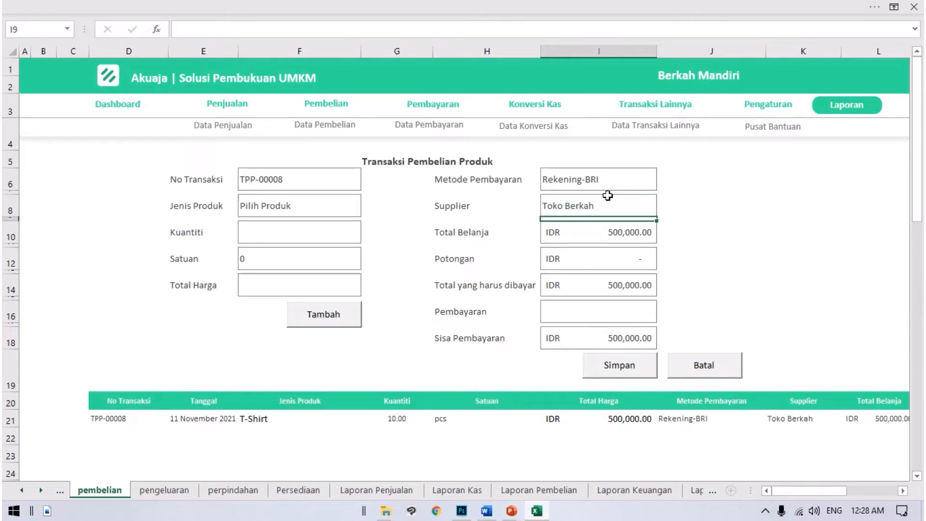
Step: Set the purchase discount (Potongan) to 50,000
left_click(622, 238)
left_click(625, 256)
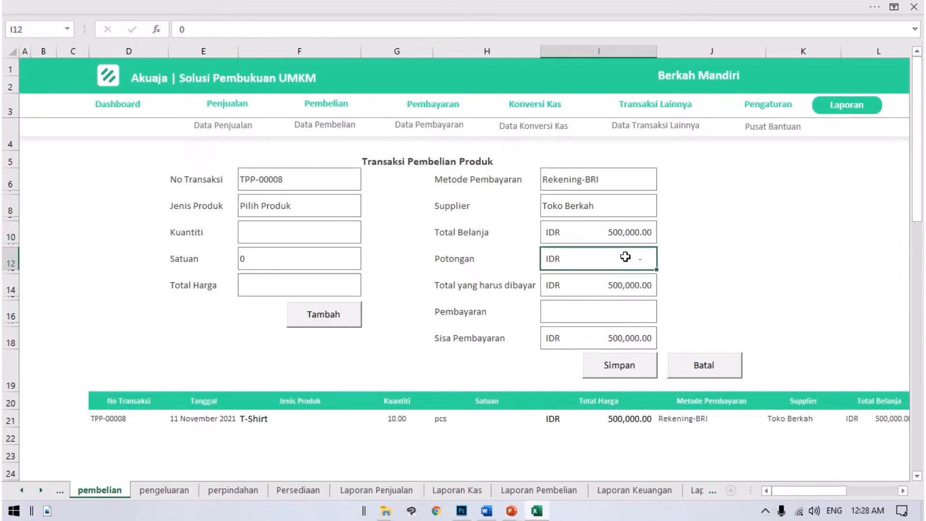
type("5")
type("0,00000")
key("Return")
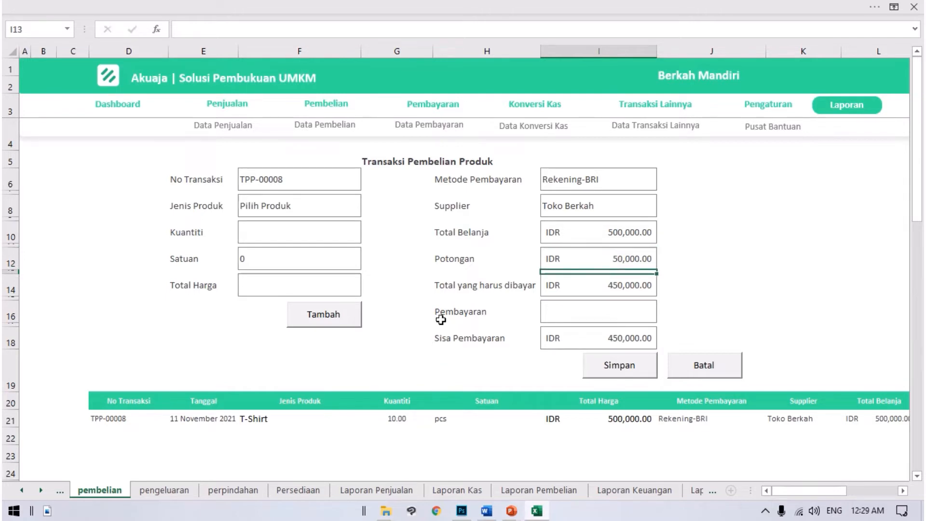
Step: Check the Total yang harus dibayar and enter a Pembayaran of 300,000
left_click(603, 288)
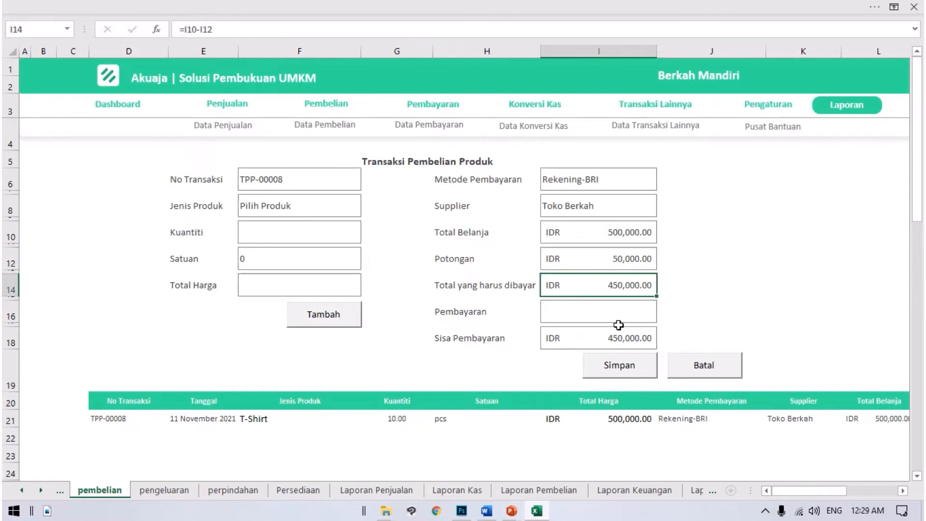
left_click(610, 313)
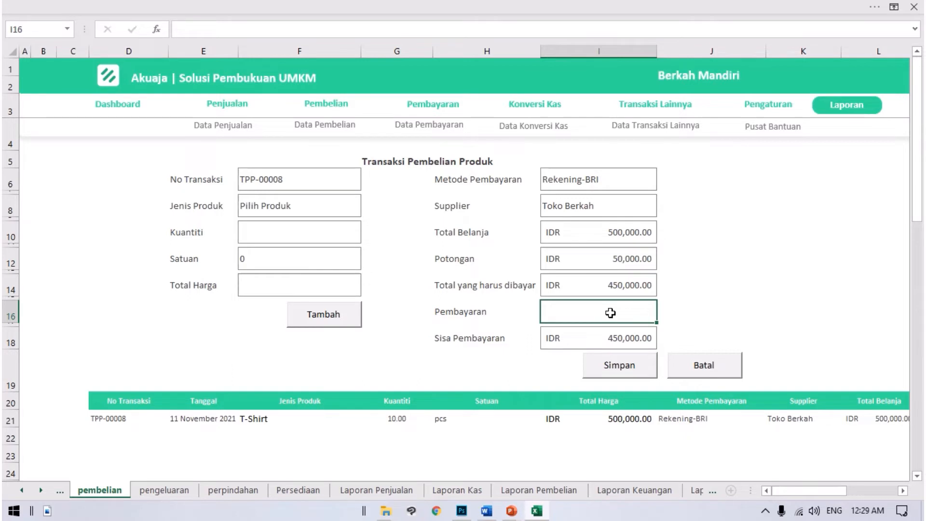
double_click(610, 313)
type("300,")
type("00000")
key("Return")
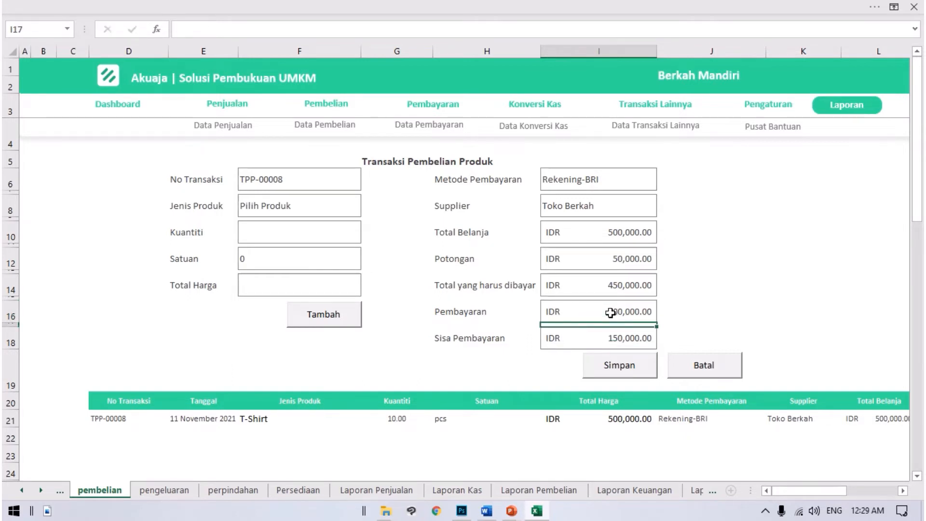
Step: Check the Sisa Pembayaran, then save the purchase transaction and dismiss the confirmation messages
left_click(451, 335)
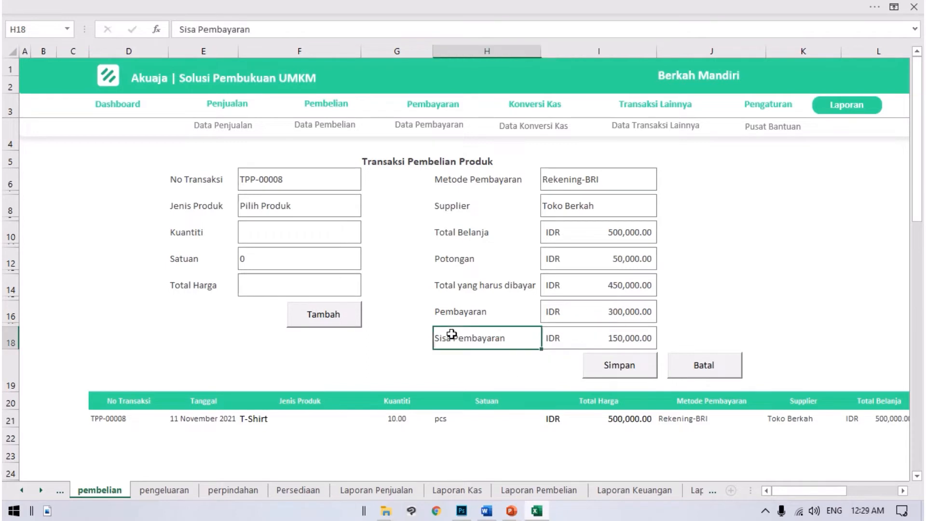
left_click(552, 337)
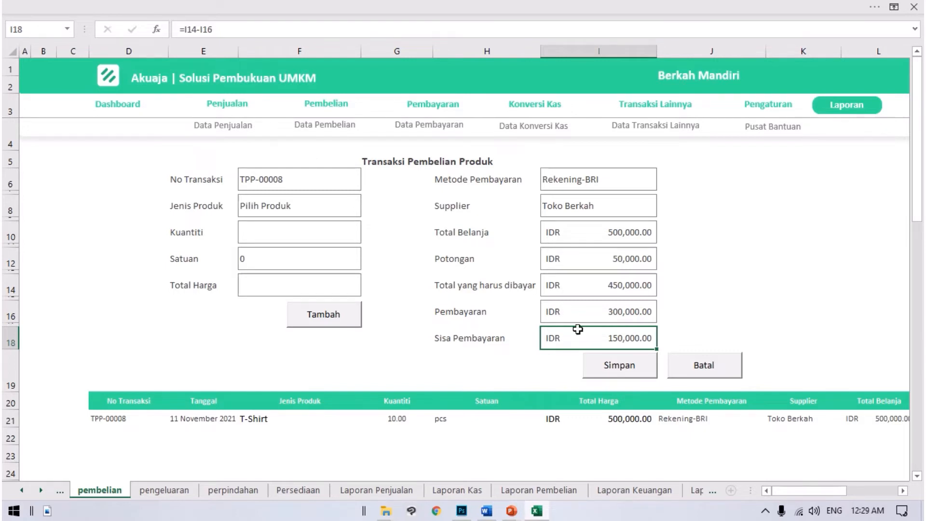
left_click(630, 366)
left_click(493, 307)
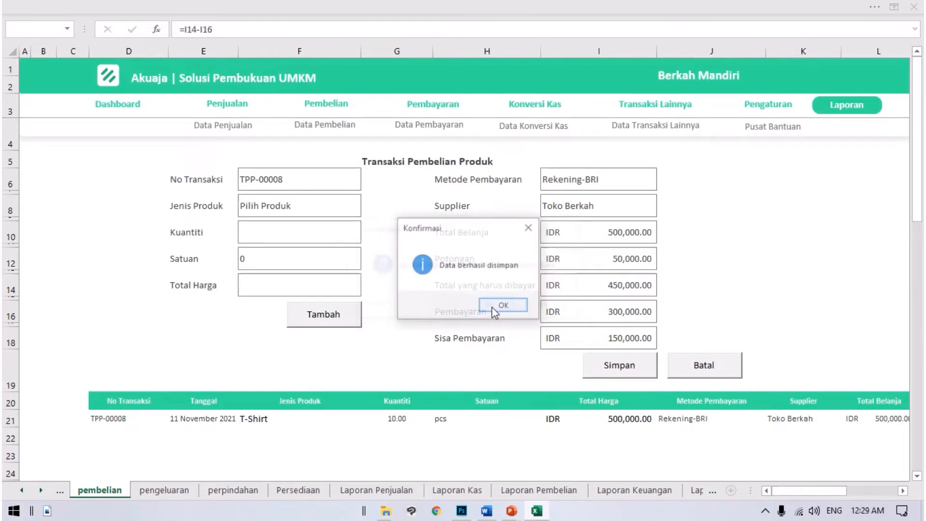
left_click(495, 308)
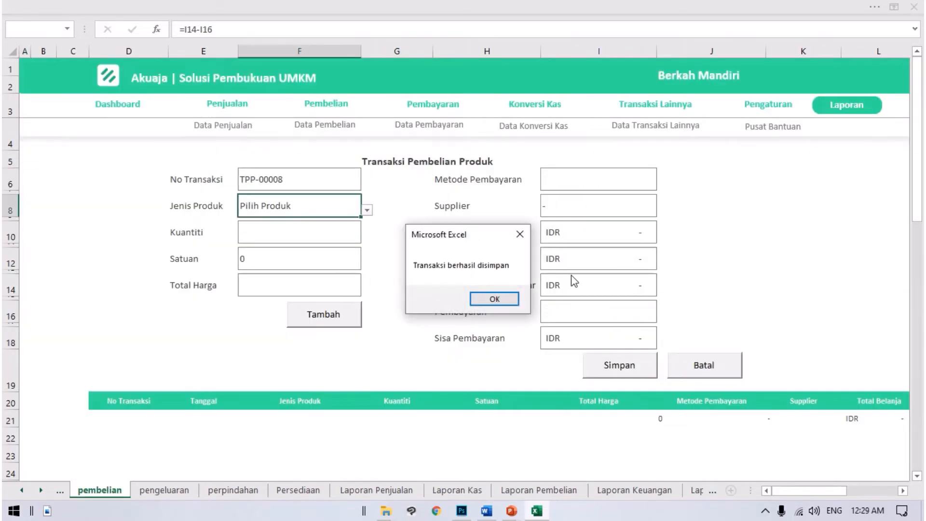
left_click(496, 296)
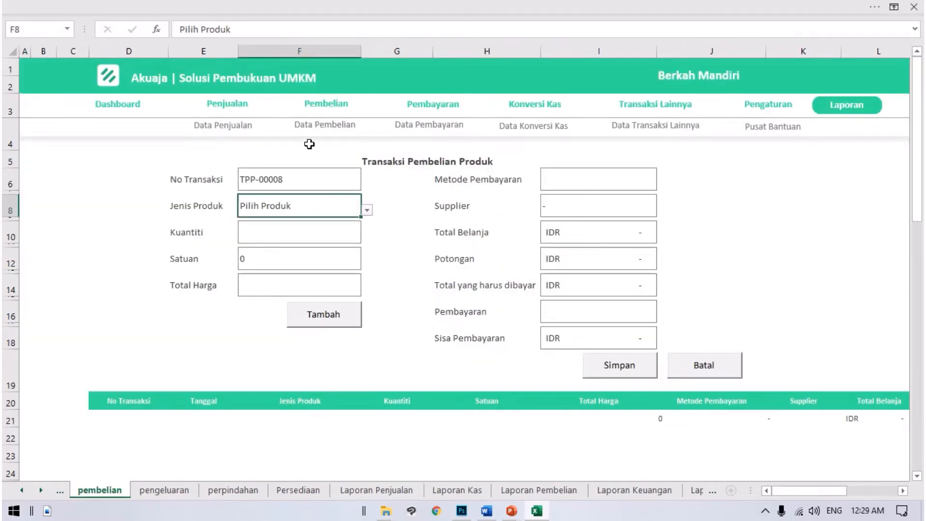
Step: Open Data Pembelian and find the newly saved T-Shirt purchase of 11 November 2021 at the end of the records
left_click(320, 132)
scroll(295, 329, "down", 4)
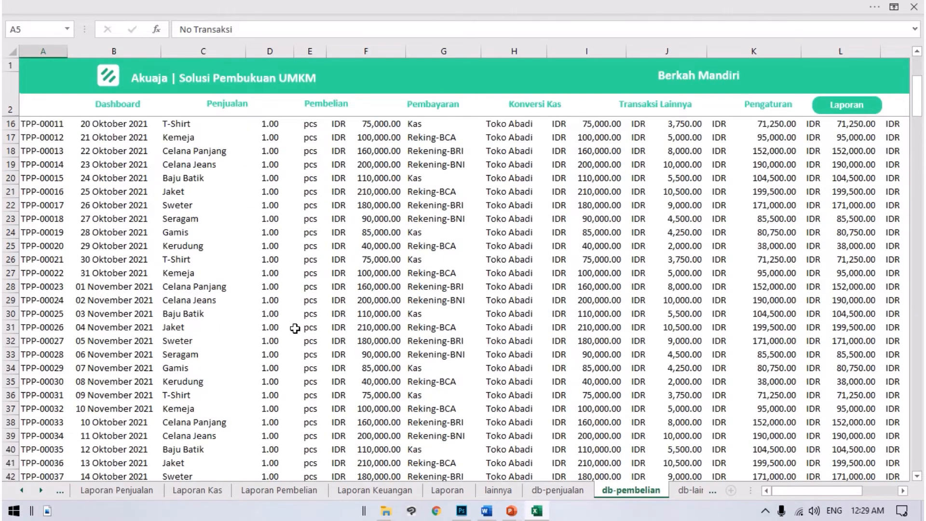
scroll(212, 316, "up", 4)
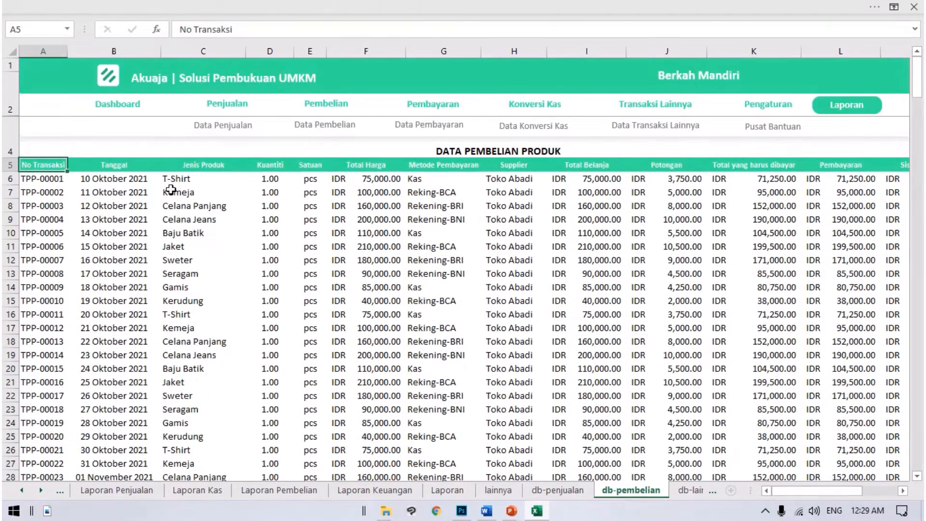
scroll(176, 190, "down", 9)
scroll(187, 206, "down", 10)
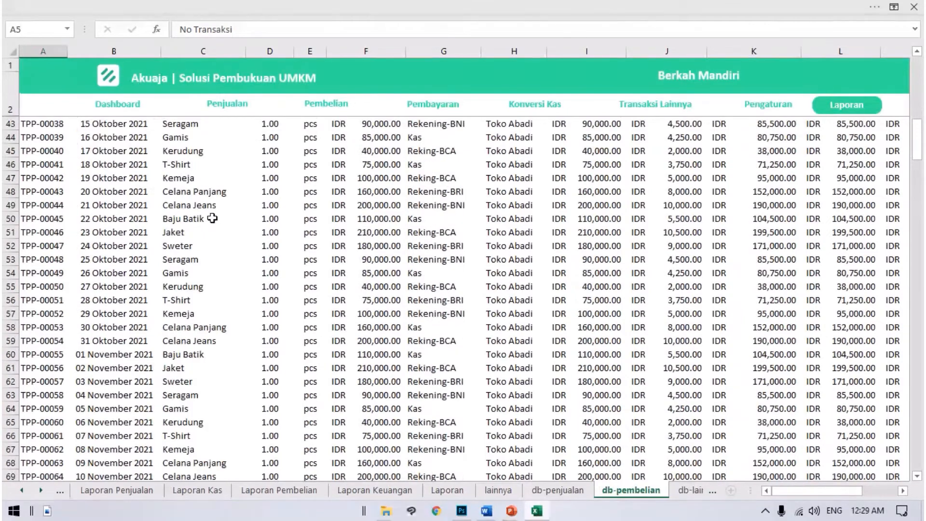
scroll(252, 284, "up", 5)
scroll(252, 284, "down", 20)
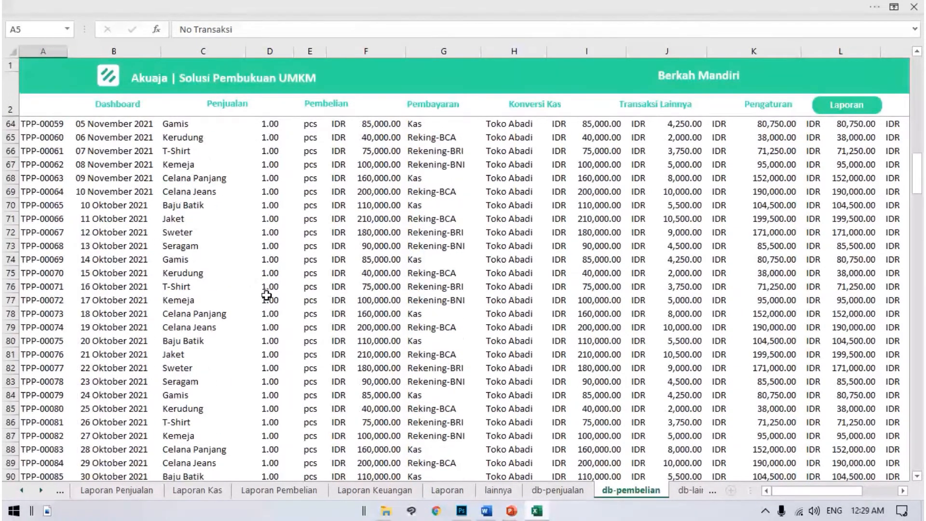
scroll(234, 316, "down", 20)
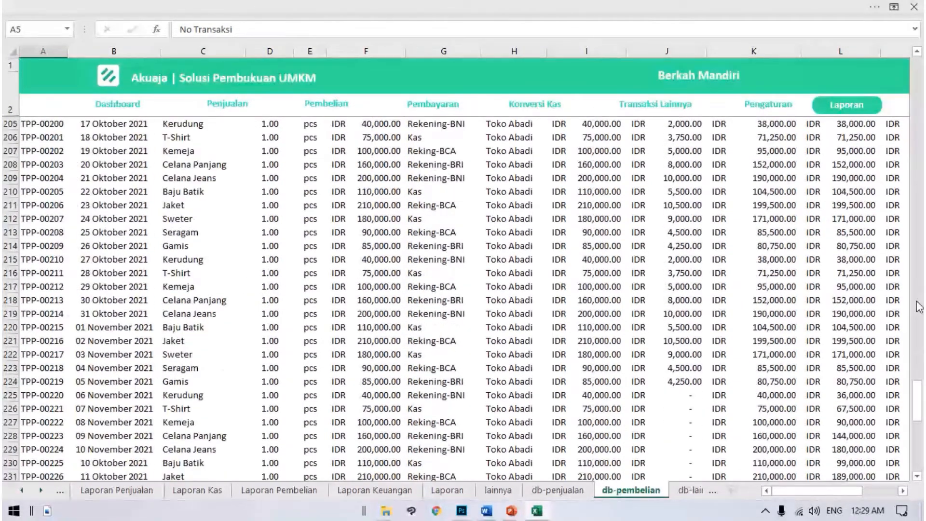
left_click(62, 312)
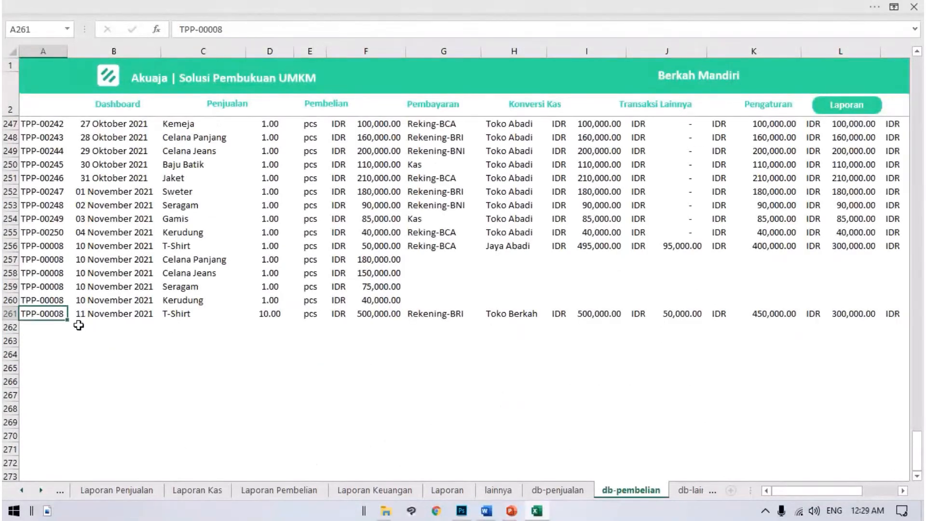
Step: Examine the new T-Shirt purchase in row 261, from No Transaksi across to Kuantiti
scroll(93, 275, "up", 2)
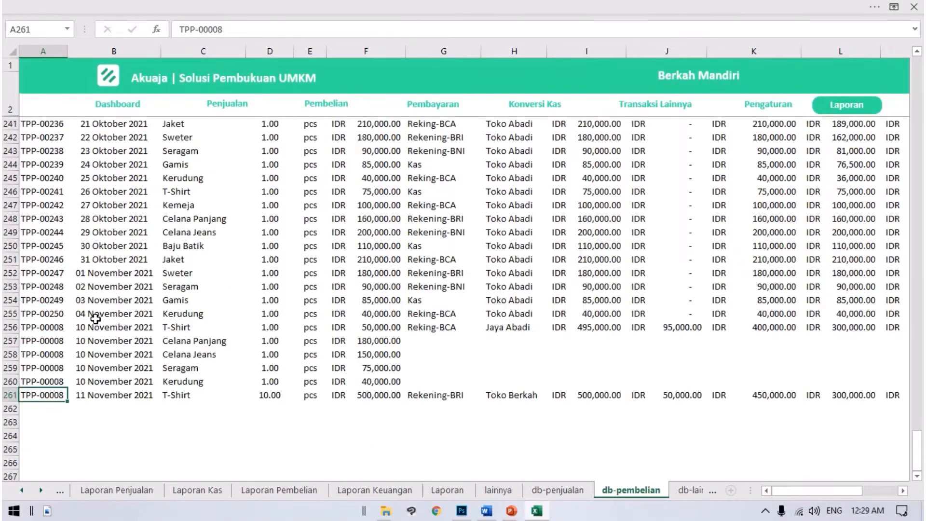
scroll(95, 316, "down", 5)
scroll(77, 321, "up", 2)
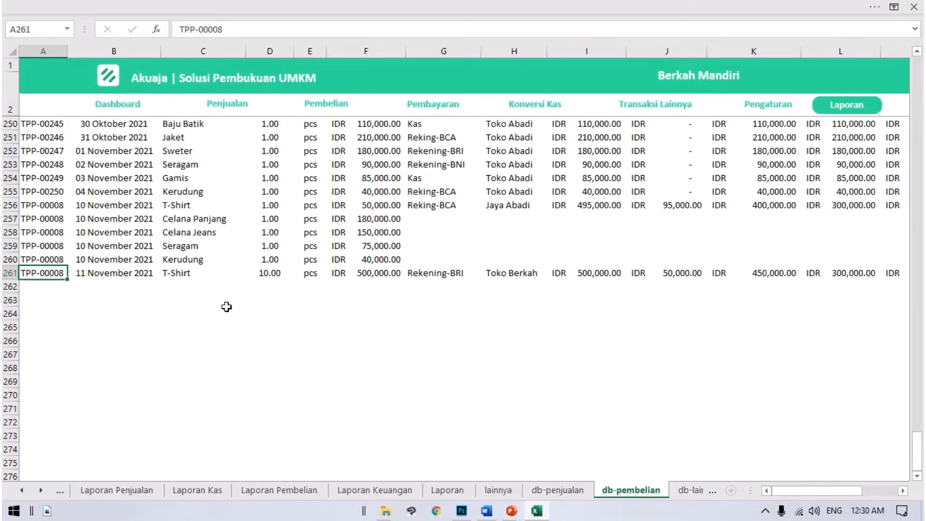
key("Up")
key("Up")
key("Down")
key("Down")
key("Right")
key("Right")
key("Right")
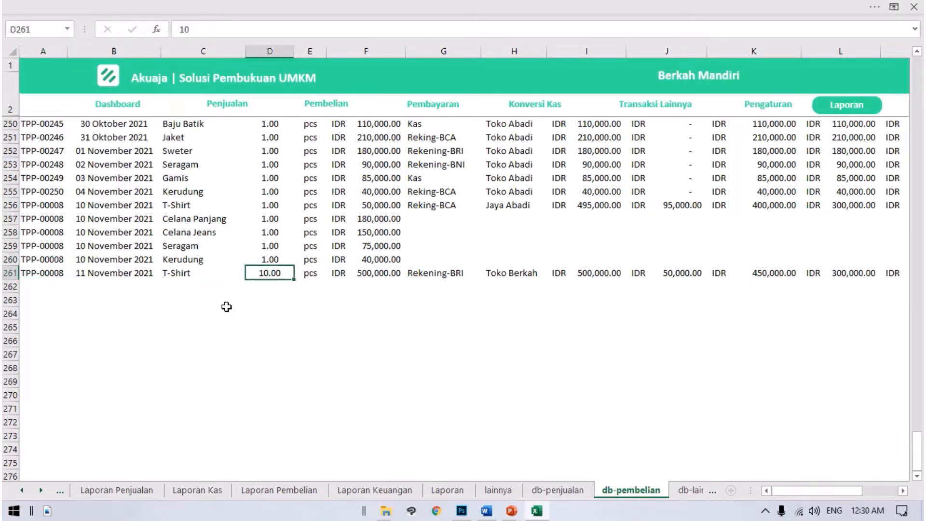
Step: Examine the remaining fields of the new T-Shirt purchase in row 261, from the unit across to the outstanding balance in column M
key("Right")
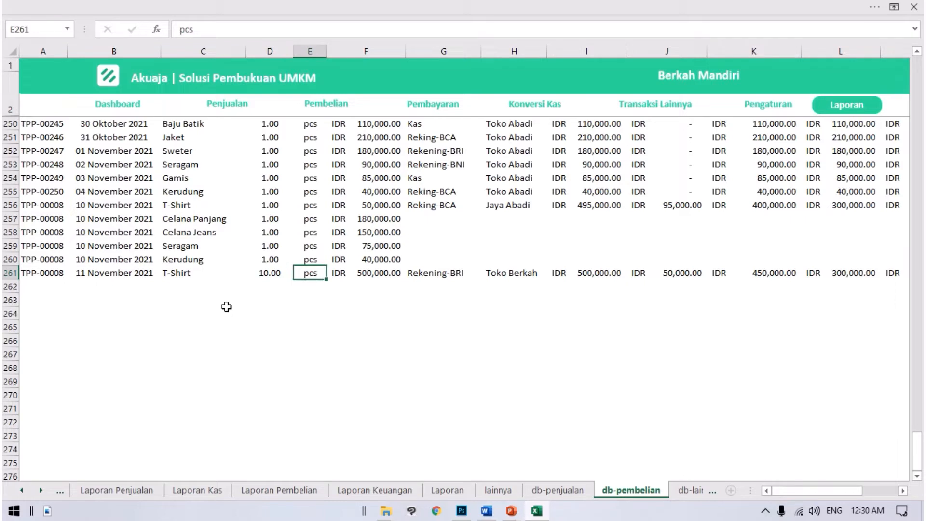
key("Right")
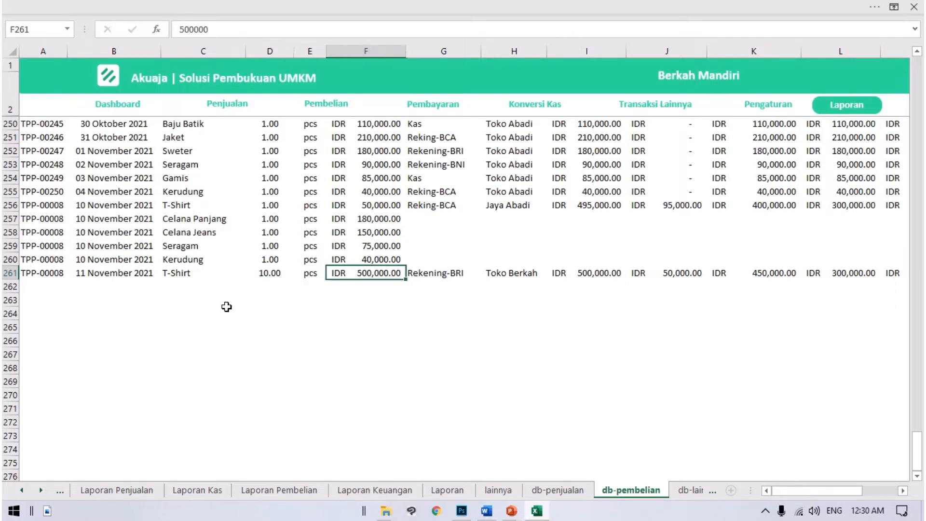
key("Right")
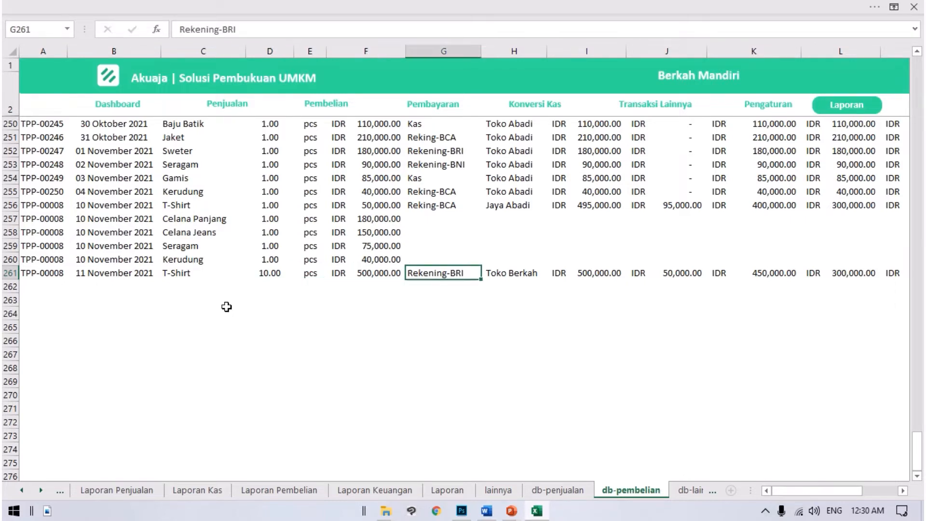
key("Right")
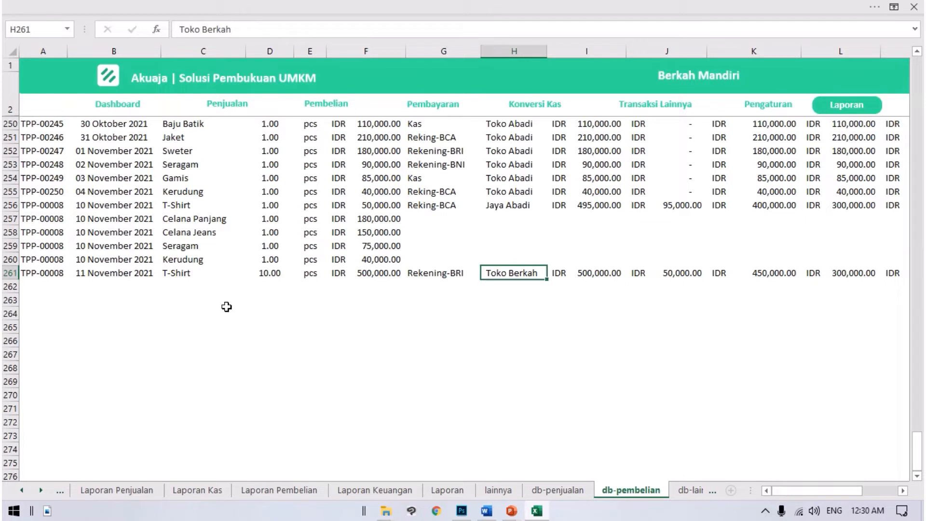
key("Right")
key("Right")
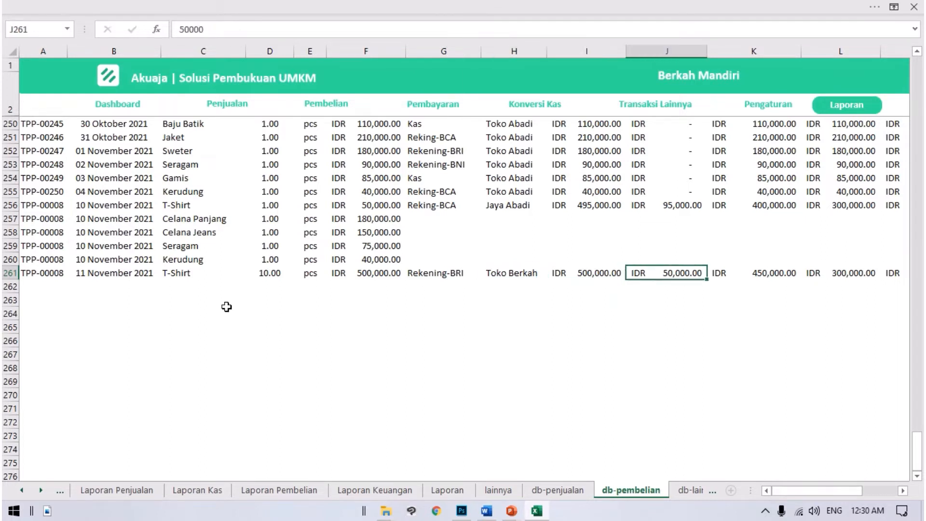
key("Right")
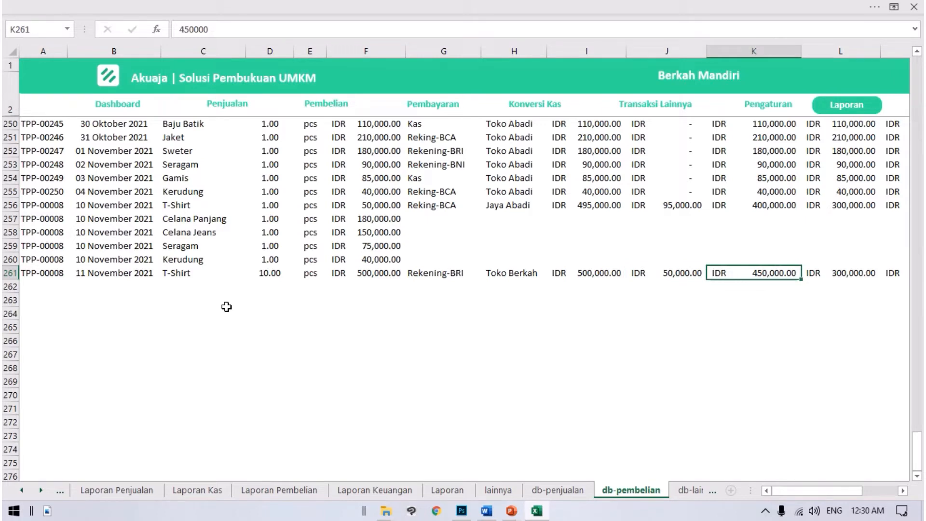
key("Right")
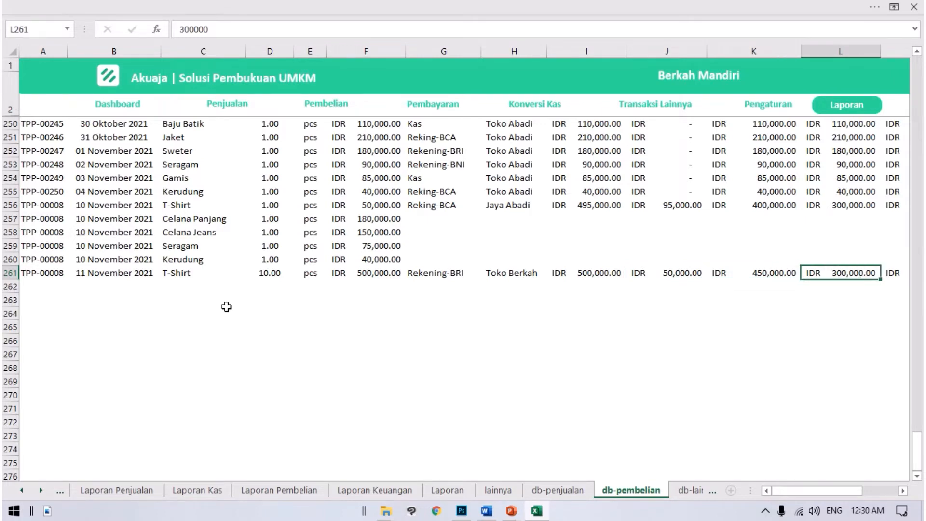
key("Right")
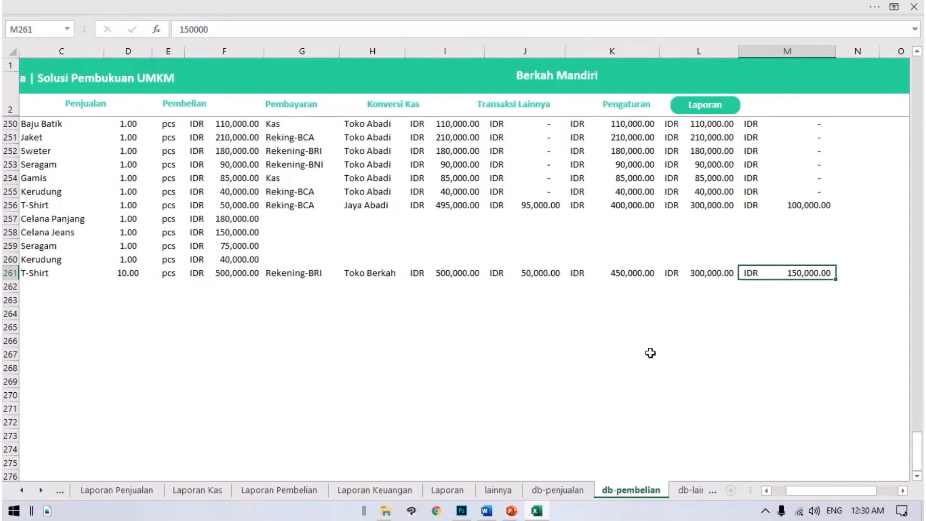
Step: Open the Pembayaran form and set Jenis Pengeluaran to Pembayaran Gaji dan Upah
scroll(798, 290, "up", 2)
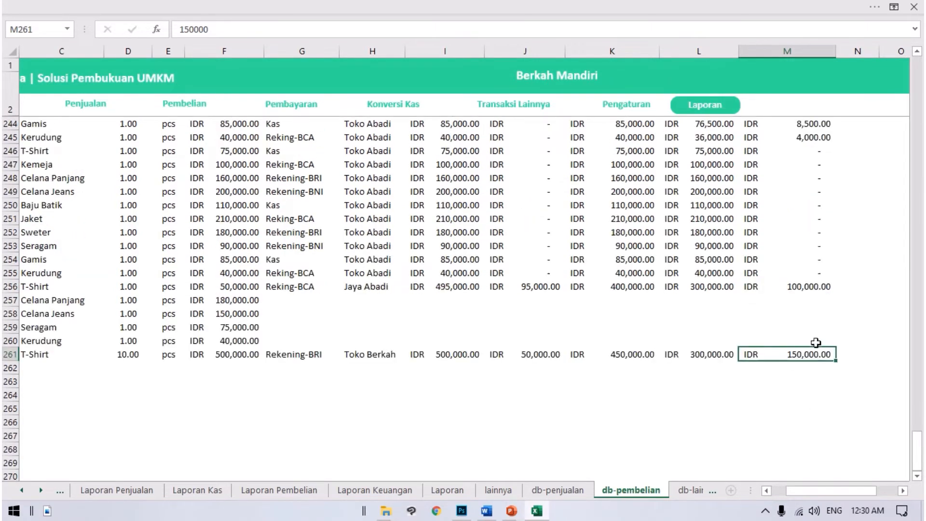
scroll(445, 327, "up", 6)
scroll(445, 327, "up", 20)
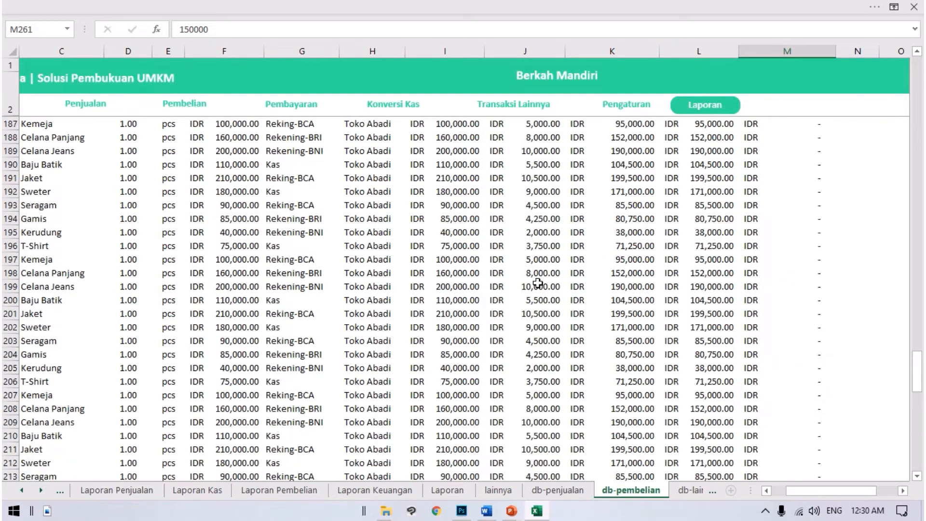
scroll(370, 233, "up", 20)
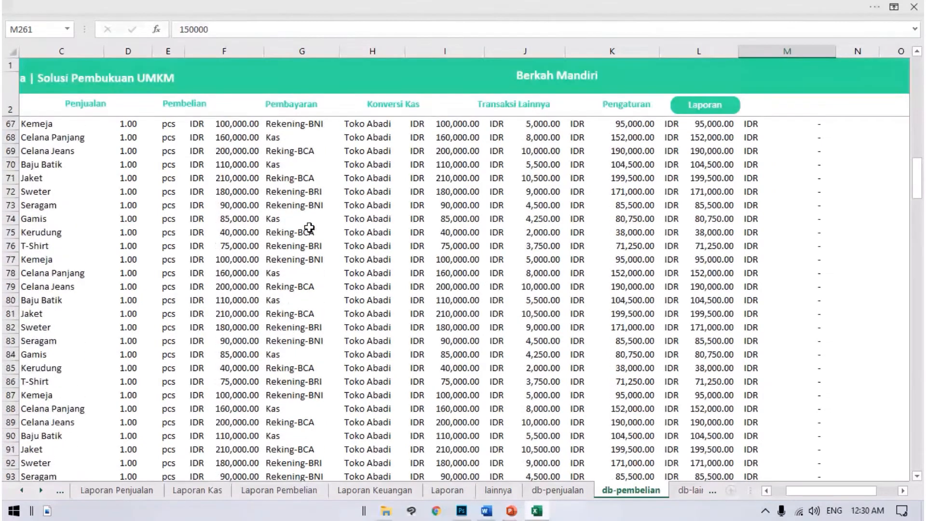
left_click(304, 114)
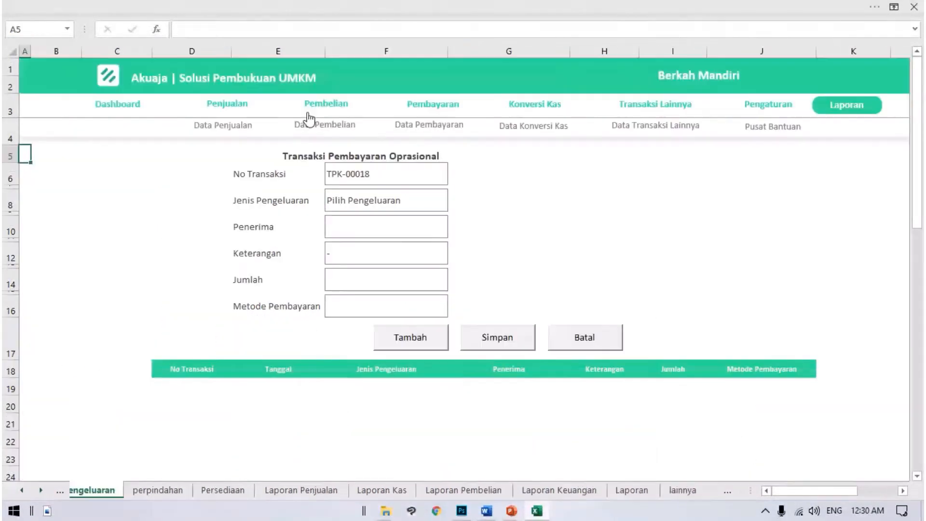
left_click(404, 202)
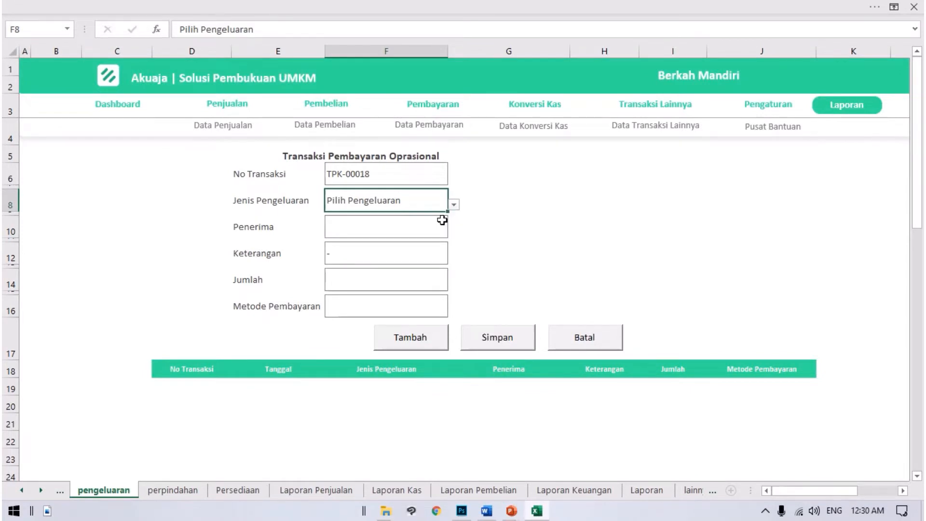
left_click(454, 205)
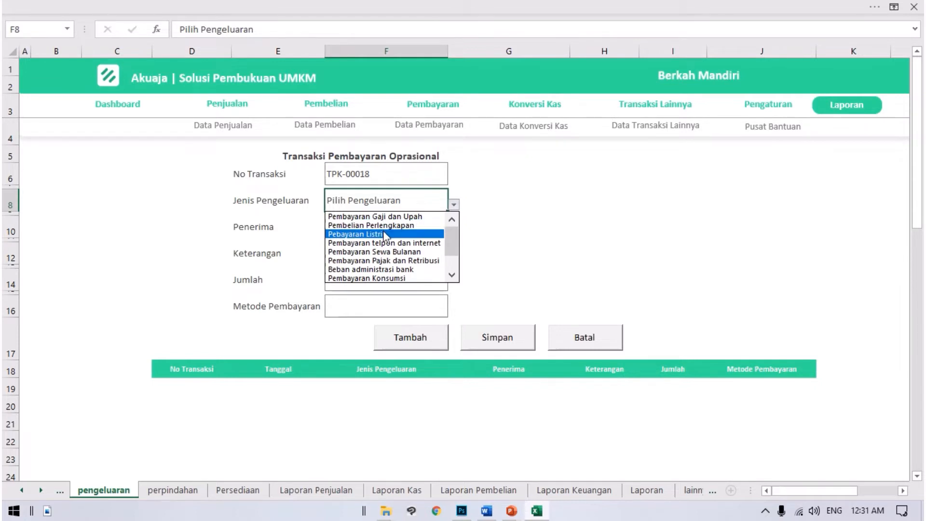
left_click(580, 204)
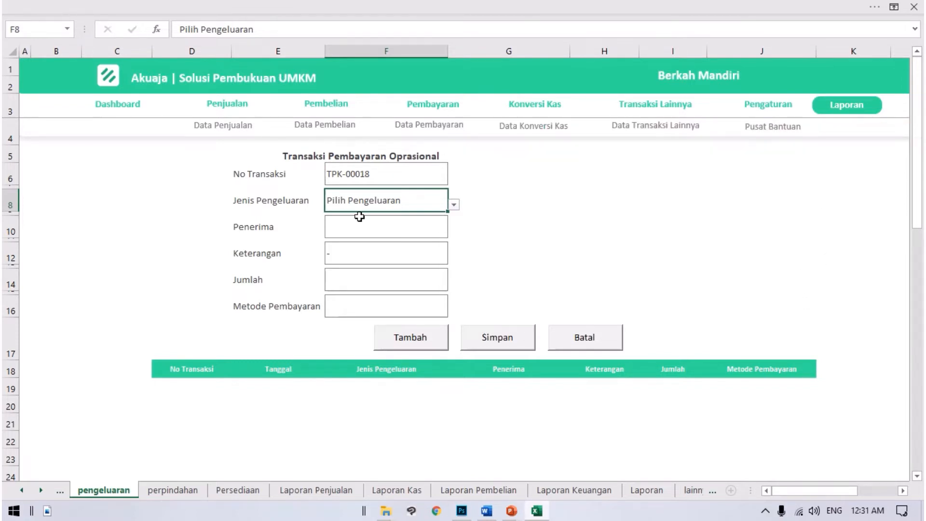
left_click(454, 205)
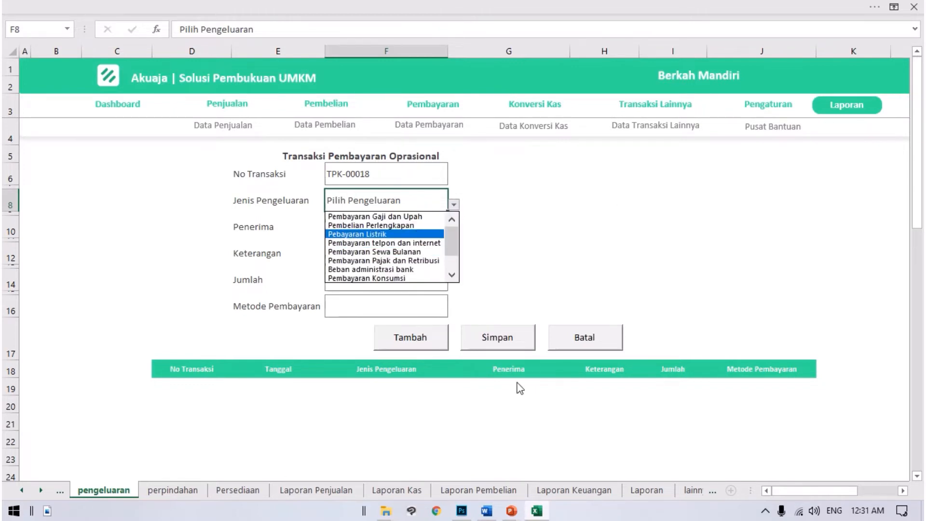
left_click(374, 217)
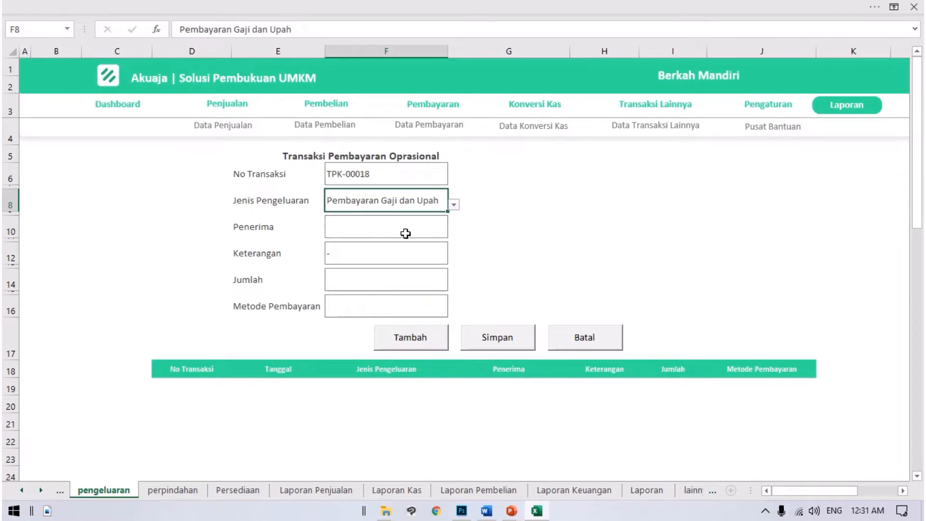
Step: Fill in Penerima with the employee's name and set Keterangan to "Gajian"
left_click(335, 230)
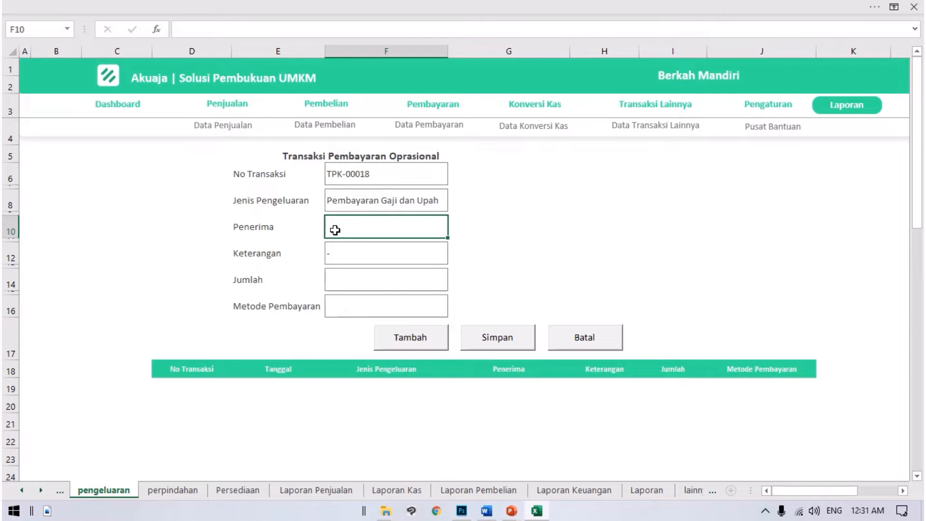
type("Pak Asep")
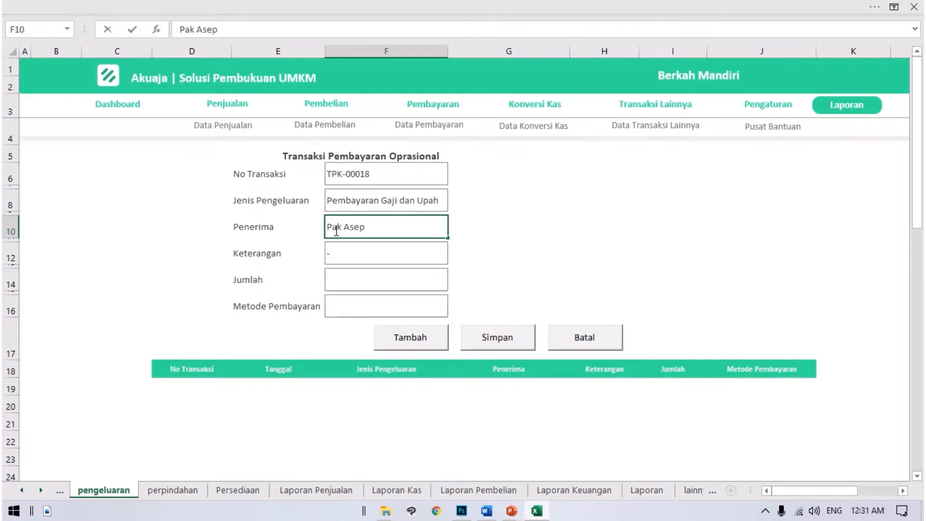
key("Return")
key("Return")
type("Gaji")
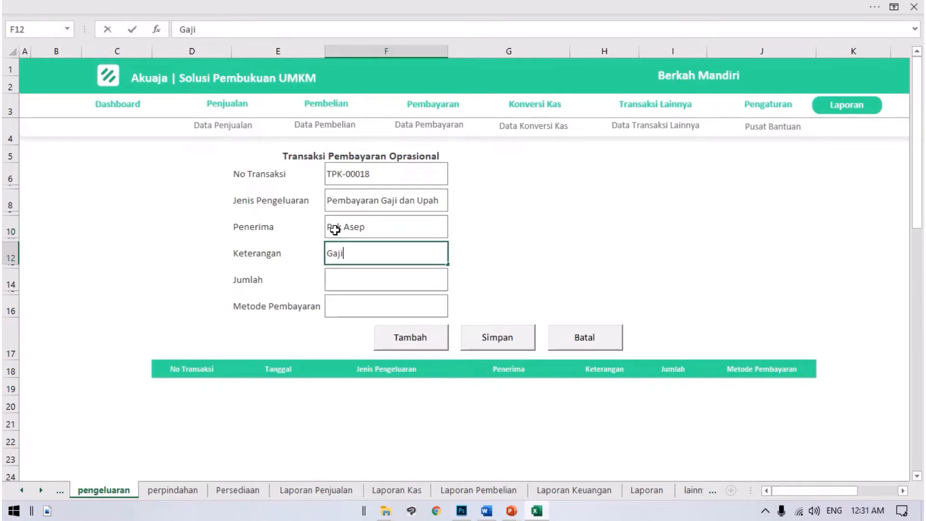
key("Return")
key("Return")
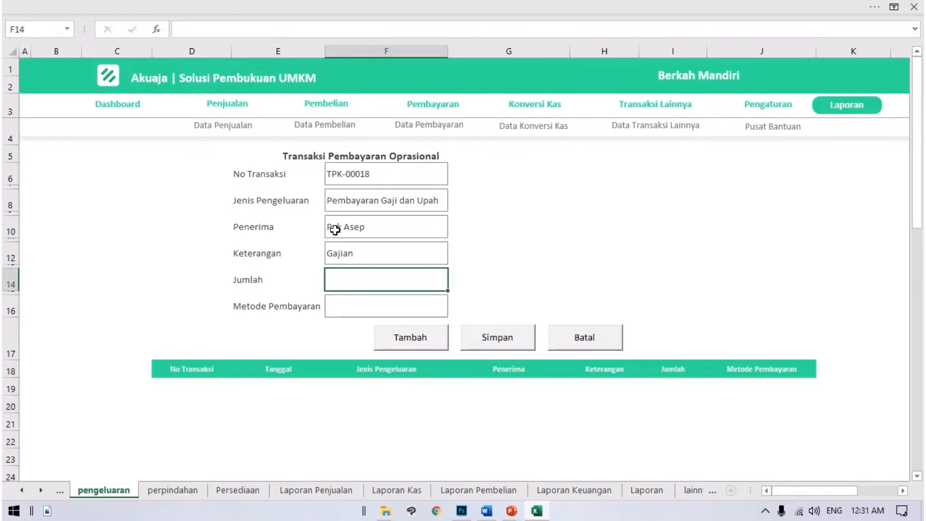
Step: Set Jumlah to 500,000 and Metode Pembayaran to Kas, and add the salary payment to the transaction list
type("50")
type("0,00000")
key("Return")
left_click(397, 306)
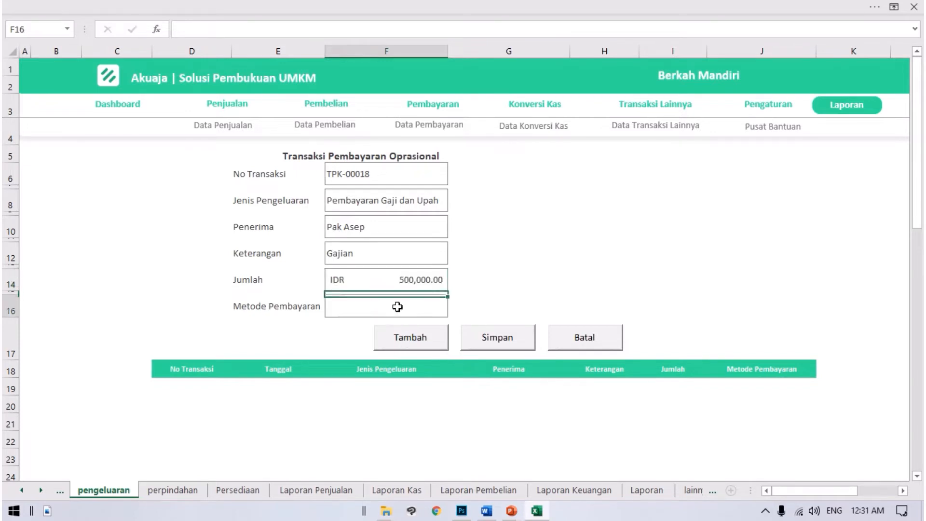
left_click(454, 311)
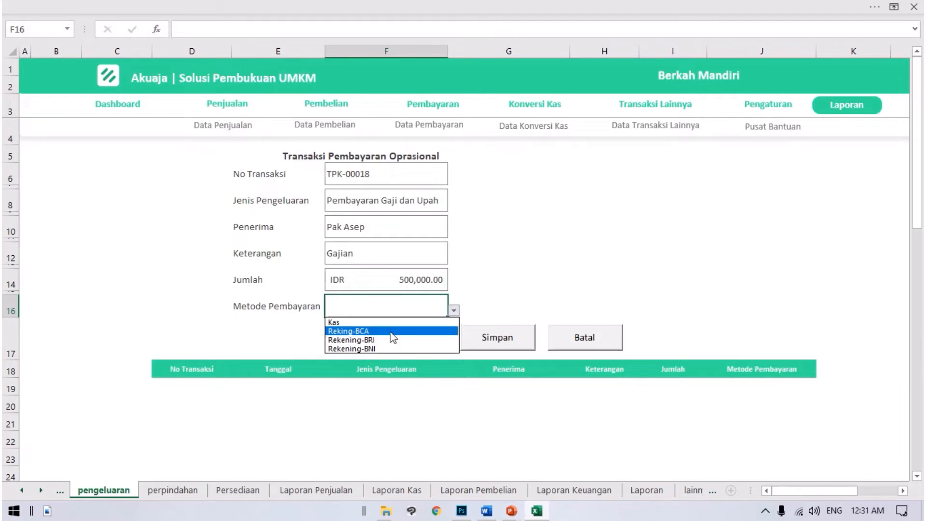
left_click(334, 321)
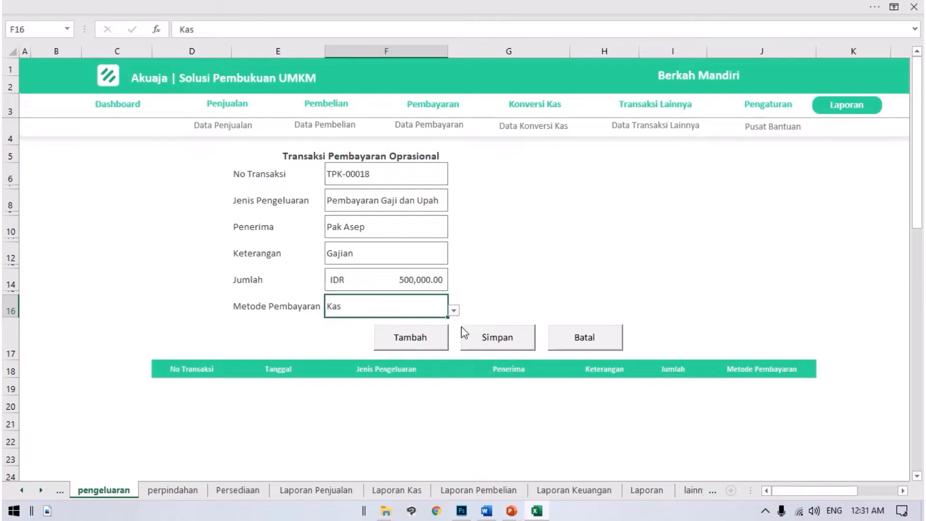
left_click(411, 345)
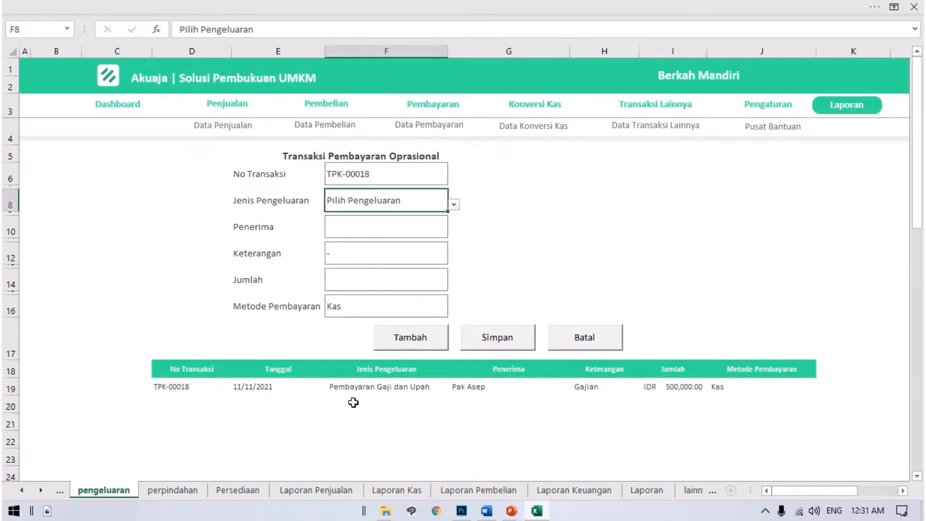
Step: For a second payment, set Jenis Pengeluaran to Pebayaran Listrik and Penerima to PLN
left_click(453, 205)
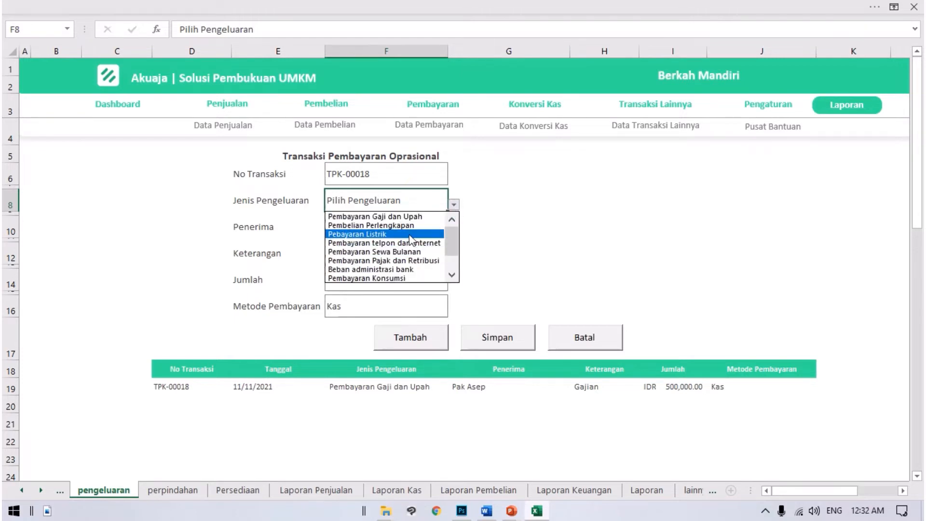
left_click(338, 235)
left_click(340, 224)
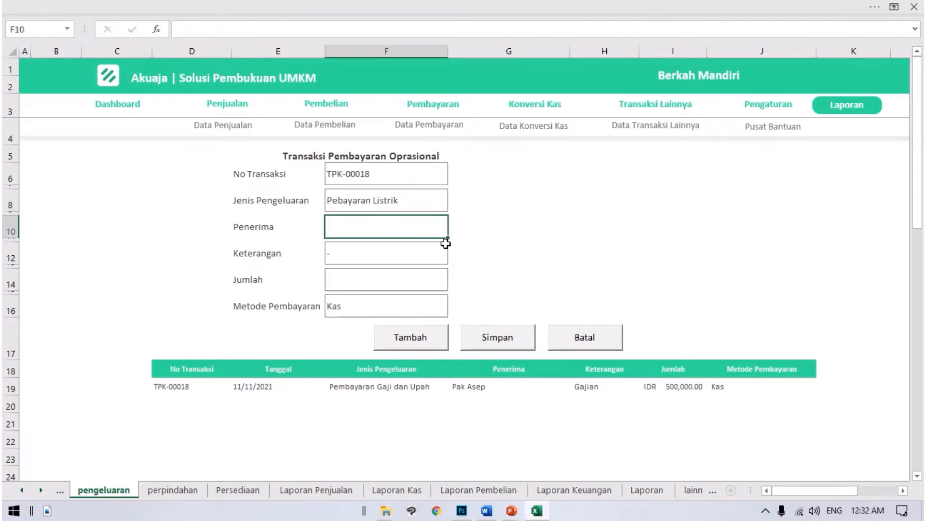
type("PLN")
key("Return")
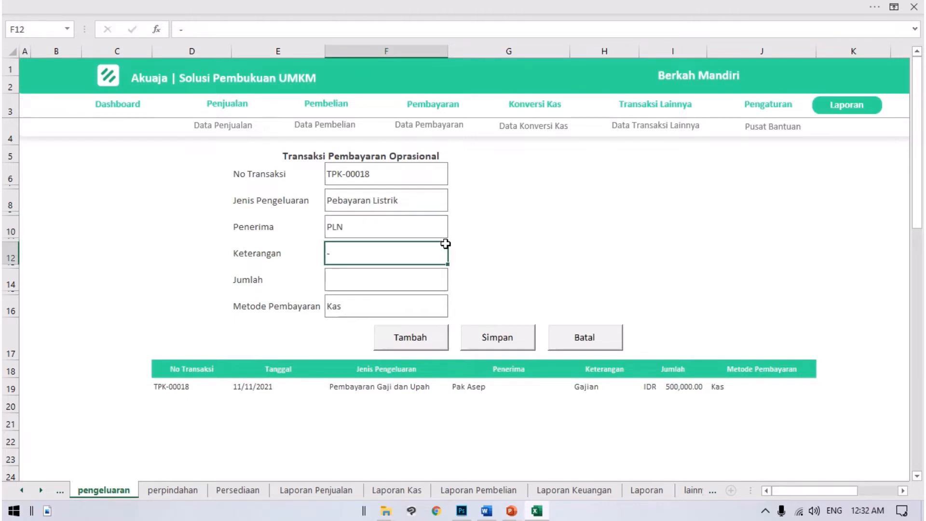
Step: Enter "Bayar Listrik" as the Keterangan and 100,000 as the Jumlah of the electricity payment
type("Bayar Listri")
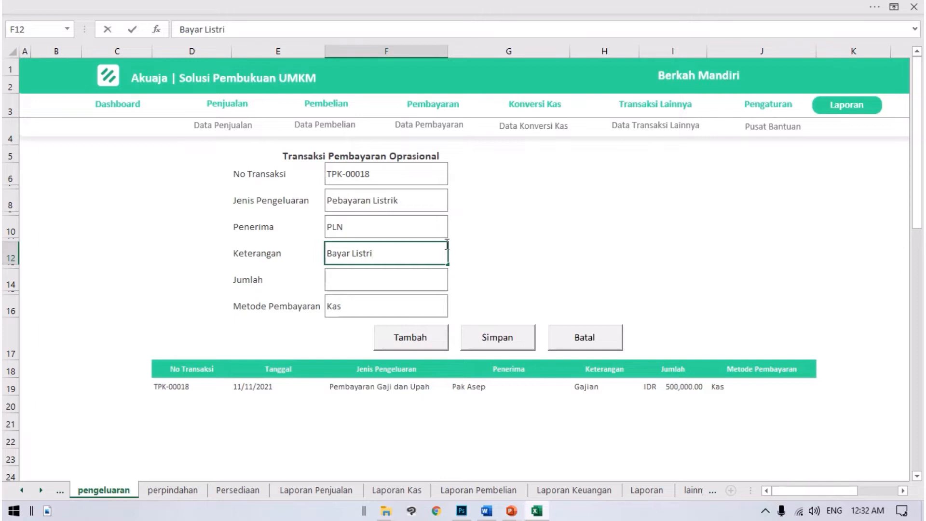
type("k")
key("Return")
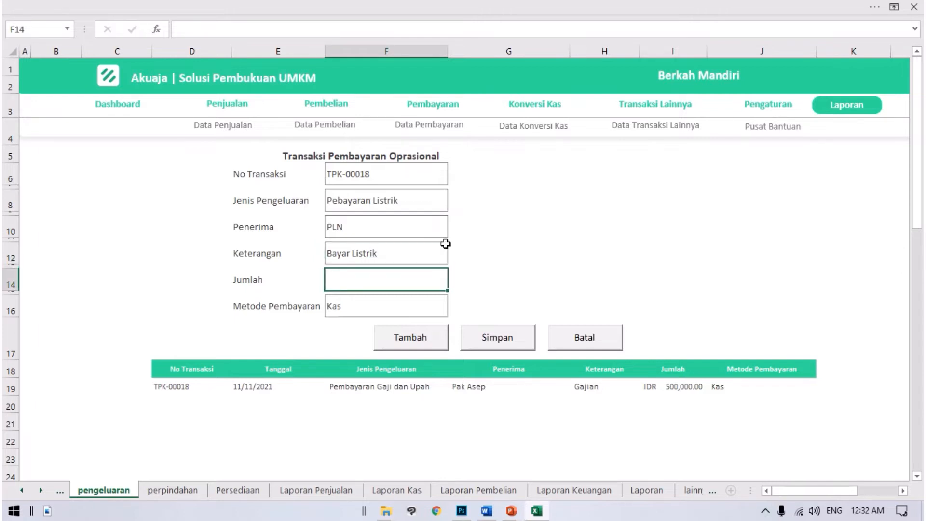
type("100,000")
key("Return")
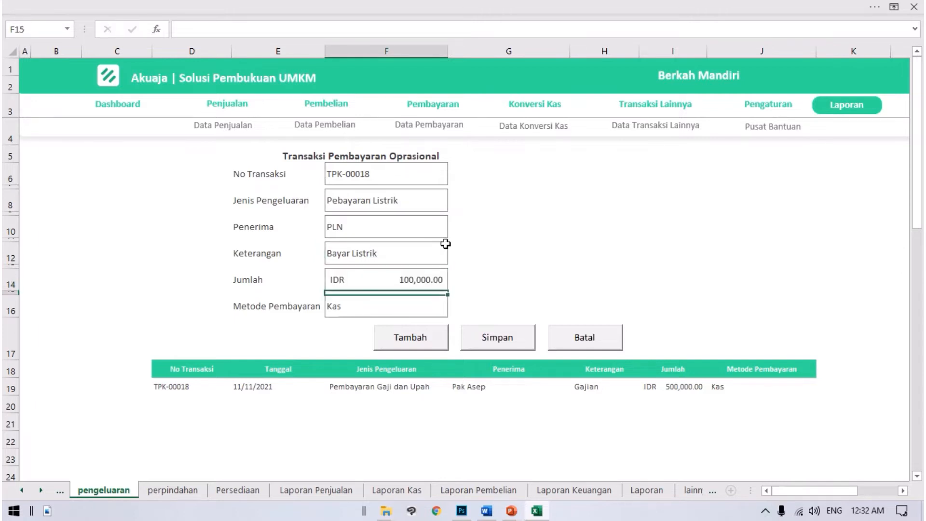
Step: Set Metode Pembayaran to Reking-BCA and add the electricity payment to the transaction list
left_click(431, 304)
left_click(453, 310)
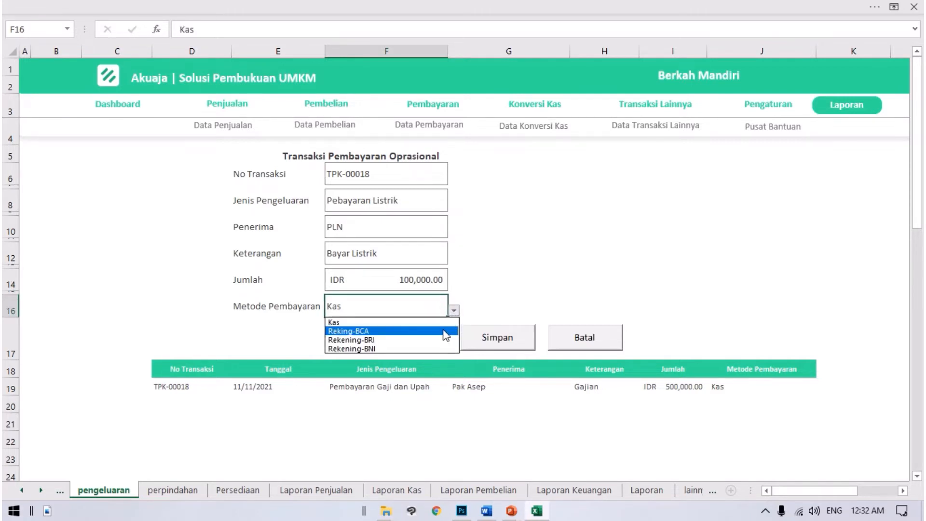
left_click(377, 330)
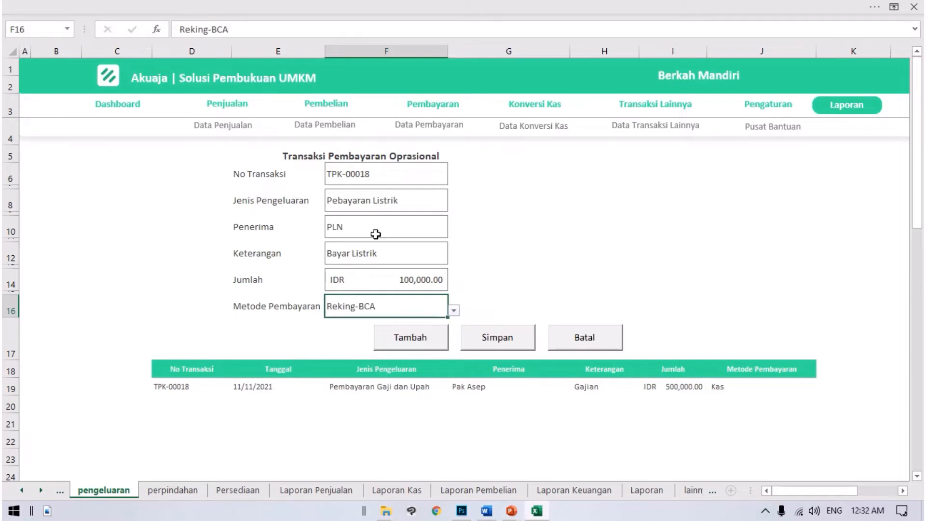
left_click(409, 336)
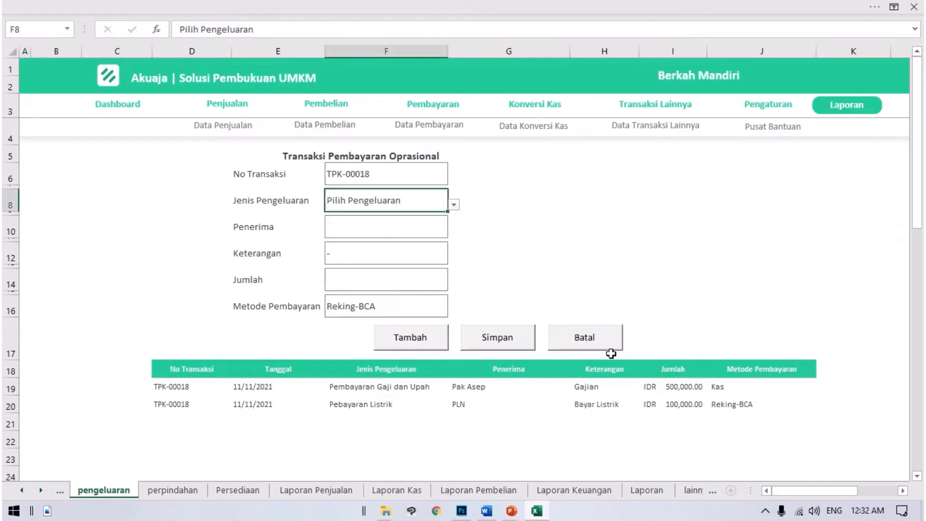
Step: Save the listed salary and electricity payments and confirm the save
left_click(521, 343)
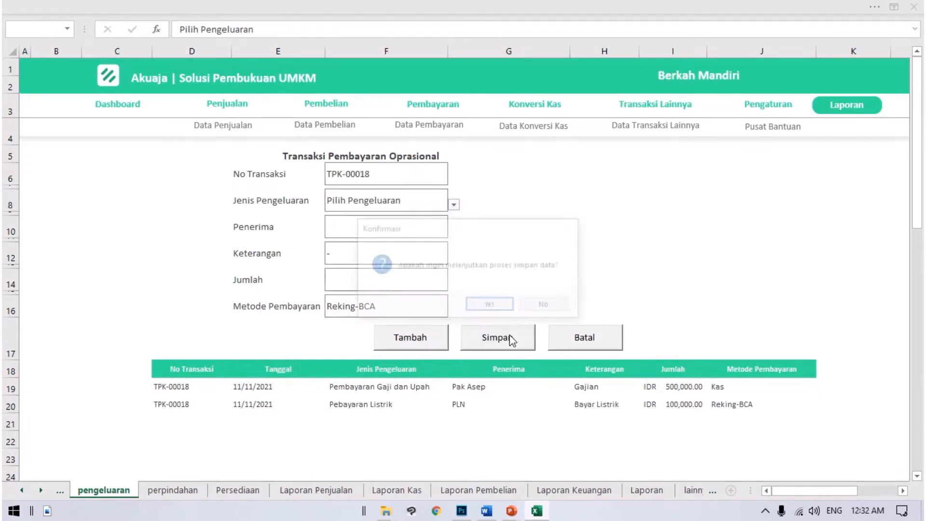
left_click(498, 304)
left_click(503, 306)
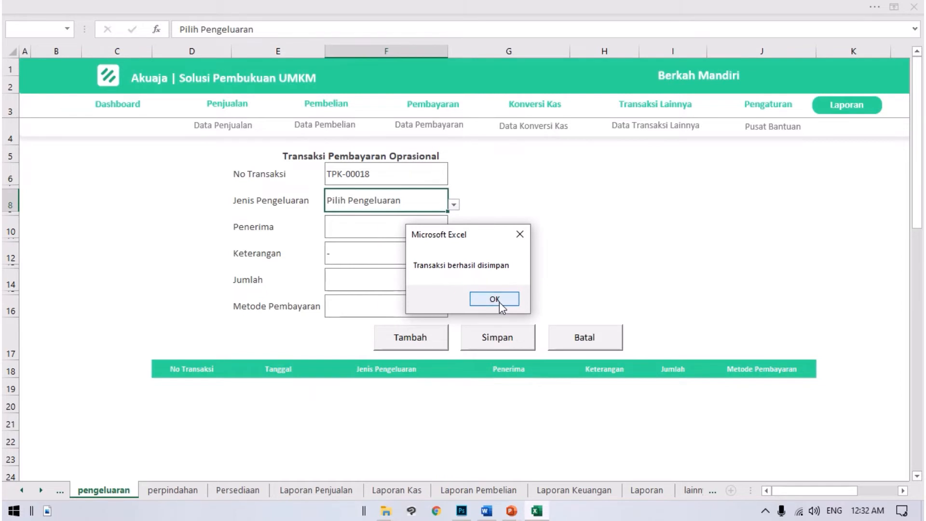
left_click(500, 304)
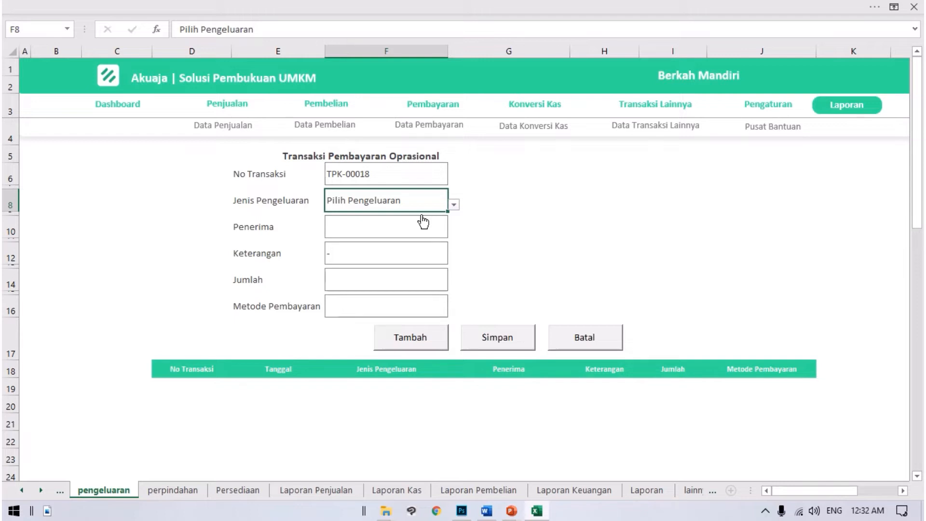
Step: Look through the available Jenis Pengeluaran options without choosing one
left_click(453, 206)
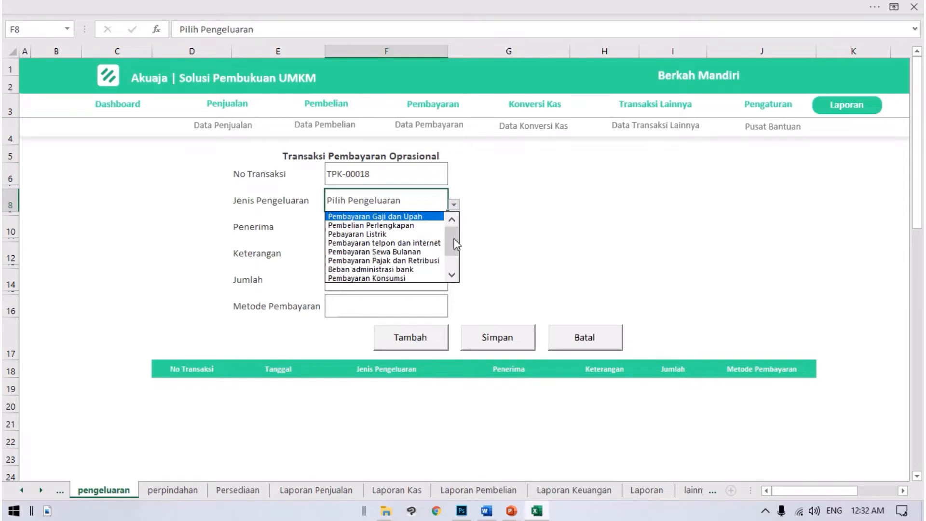
left_click_drag(453, 236, 459, 271)
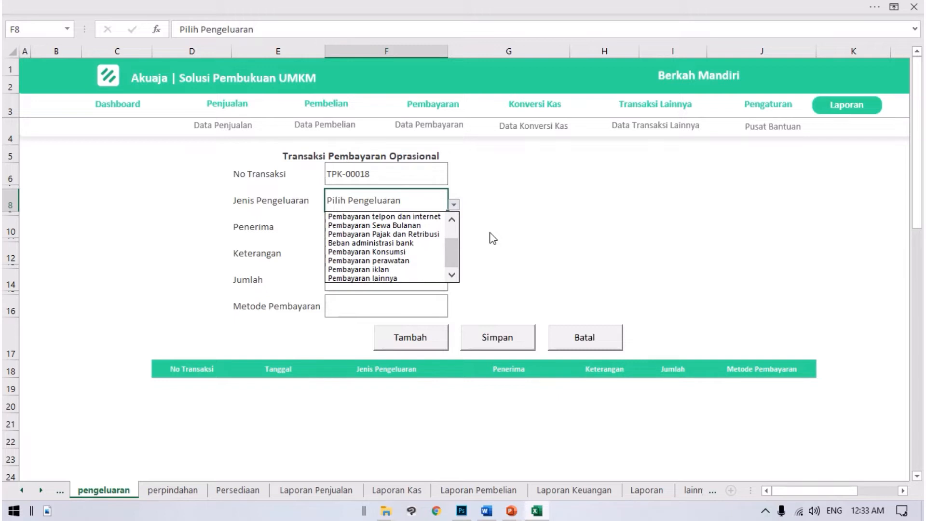
key("Escape")
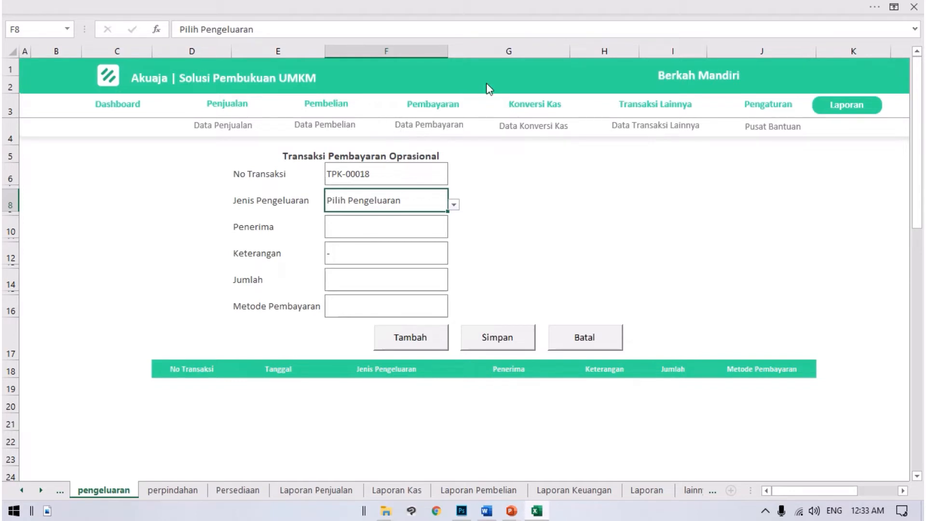
Step: Open Data Pembayaran and go to the most recent operational payment records
left_click(435, 127)
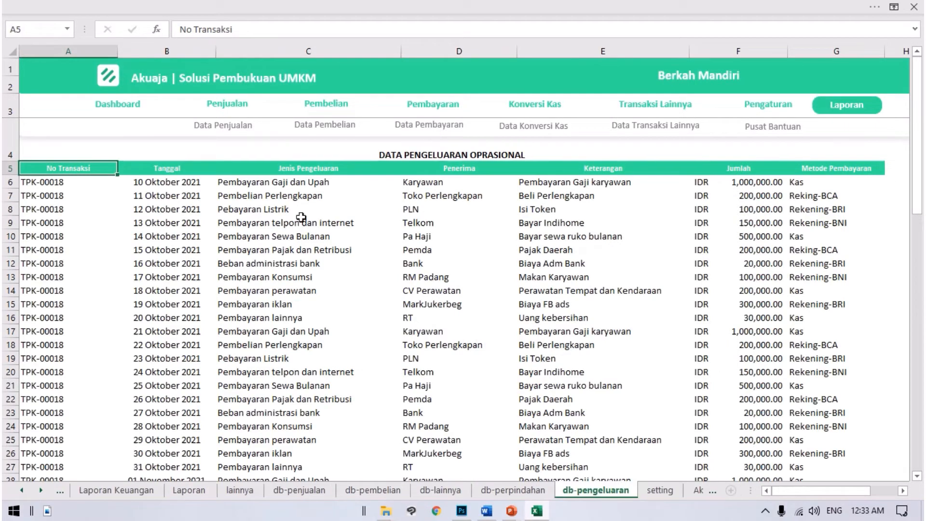
scroll(301, 217, "down", 3)
scroll(120, 273, "up", 3)
scroll(325, 304, "down", 6)
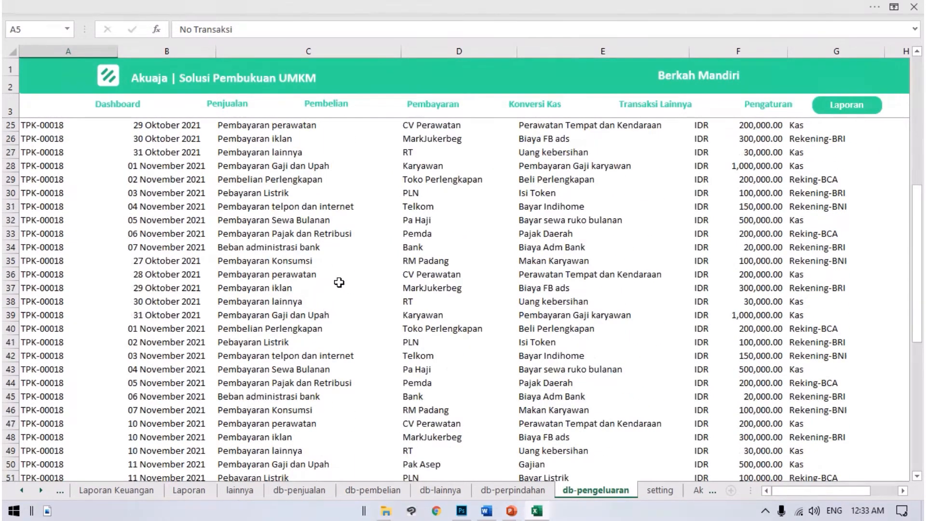
scroll(343, 284, "down", 7)
scroll(352, 284, "up", 2)
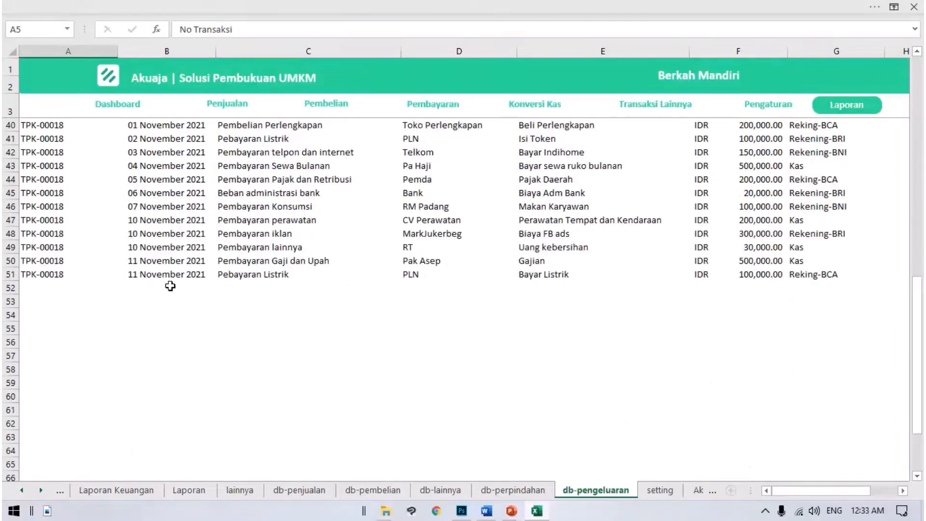
Step: Examine the date, expense type, recipient, description, amount and payment method of the two 11 November 2021 payments
left_click_drag(134, 260, 212, 269)
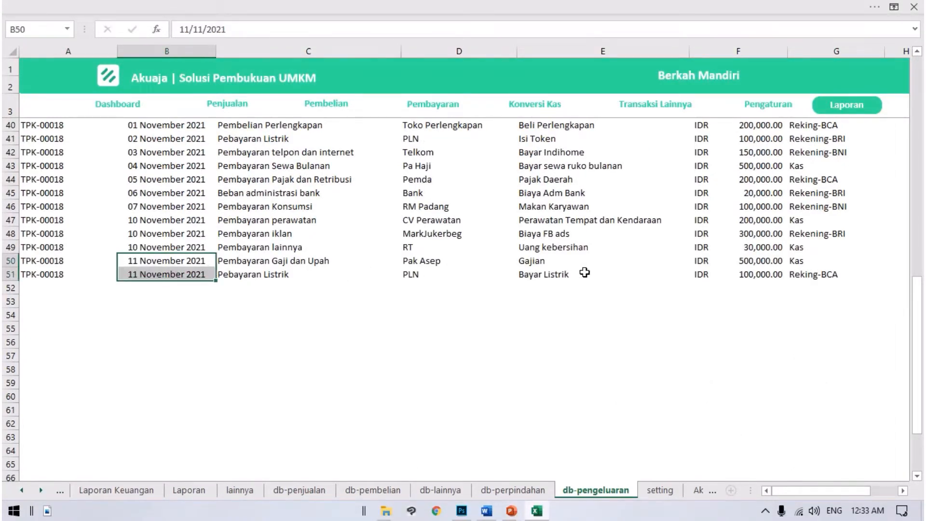
left_click(296, 262)
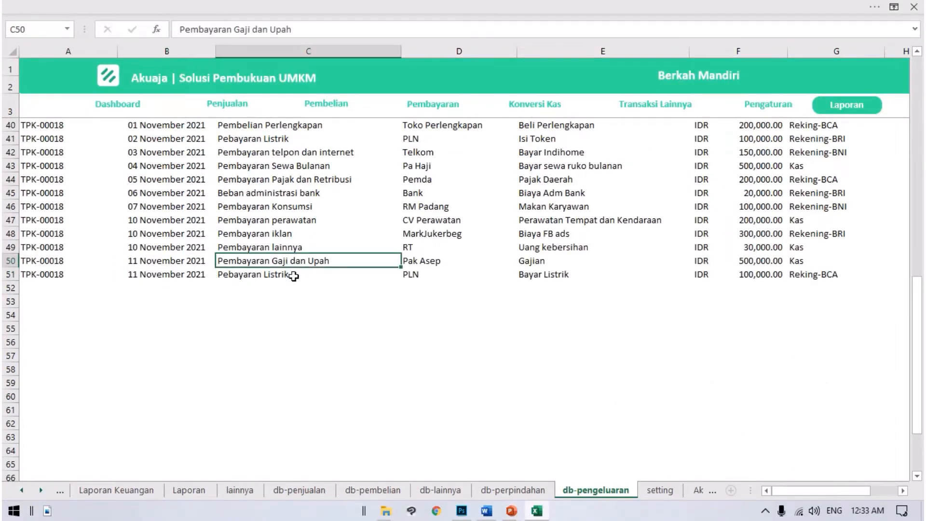
left_click(332, 282)
left_click(408, 265)
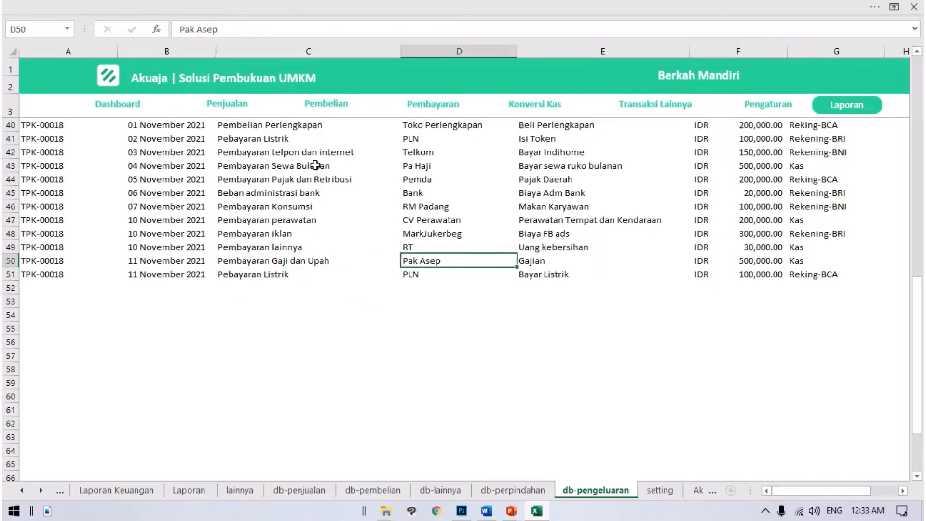
left_click_drag(426, 262, 425, 273)
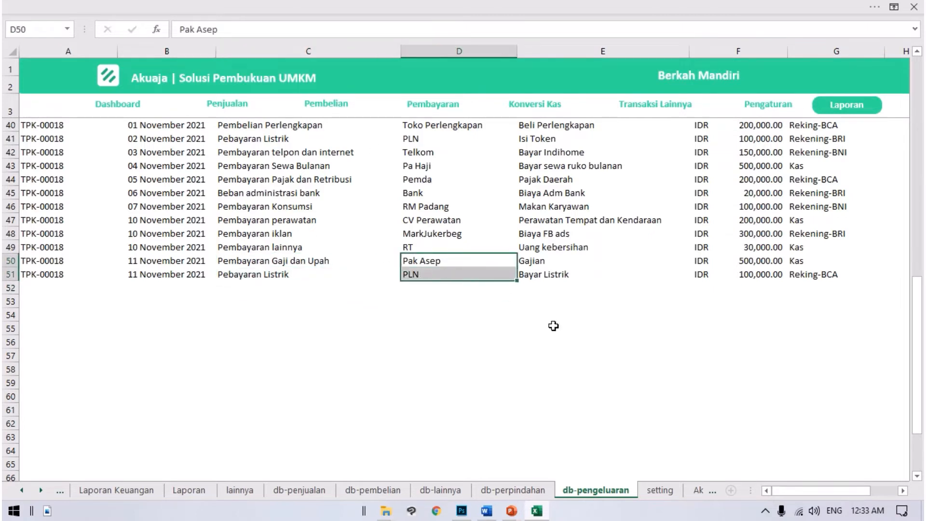
left_click_drag(545, 274, 548, 288)
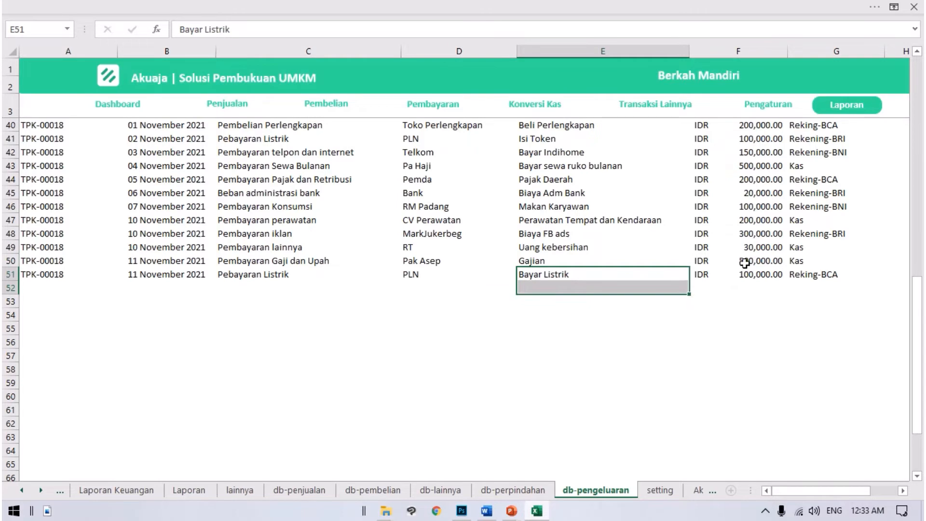
left_click_drag(745, 262, 797, 288)
scroll(610, 269, "up", 4)
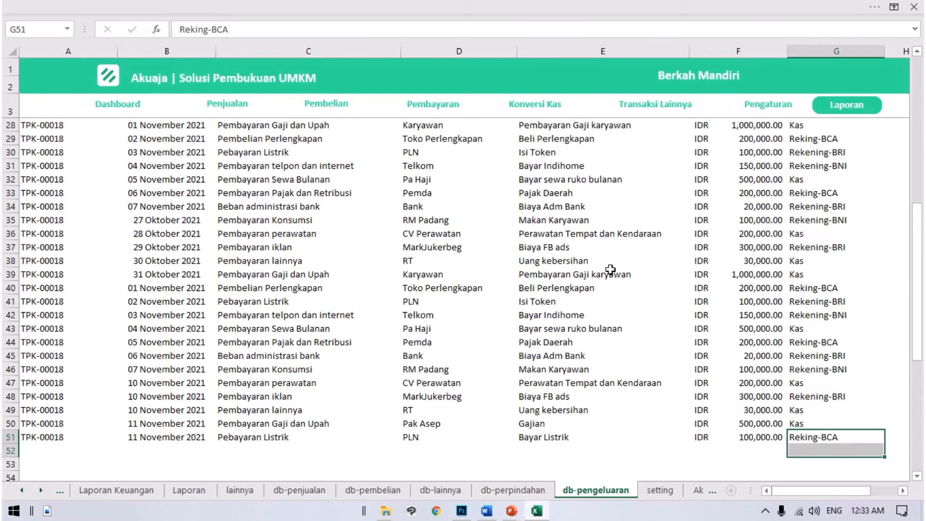
scroll(610, 269, "up", 7)
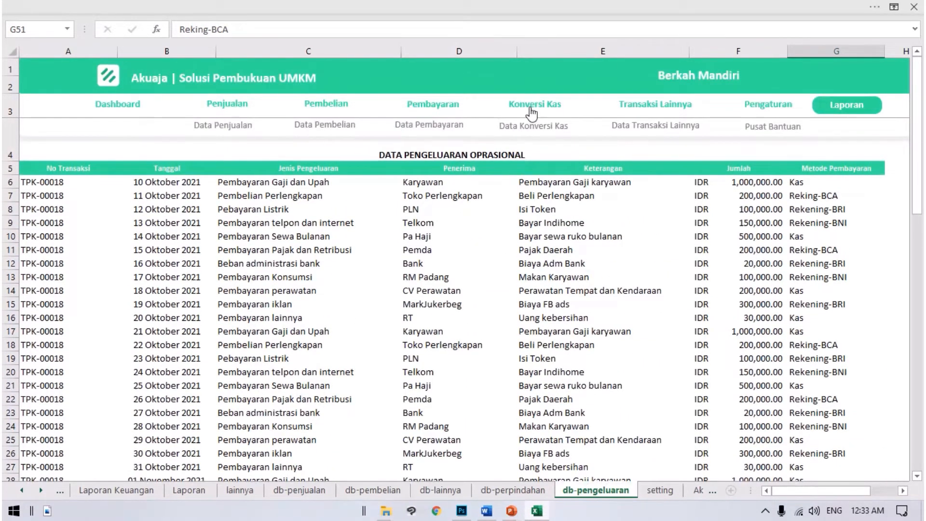
Step: Open the Konversi Kas form and set Rekening Asal to Kas and Rekening Tujuan to Reking-BCA
left_click(530, 110)
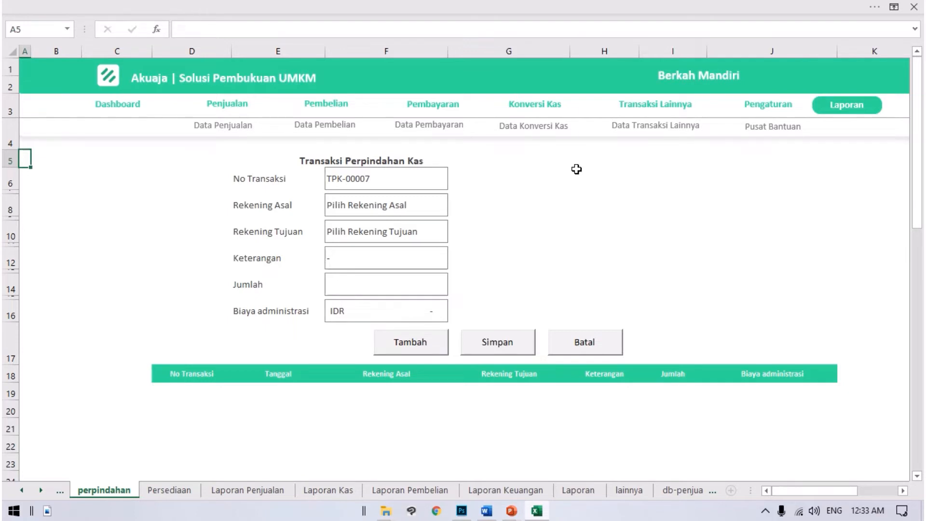
left_click(439, 203)
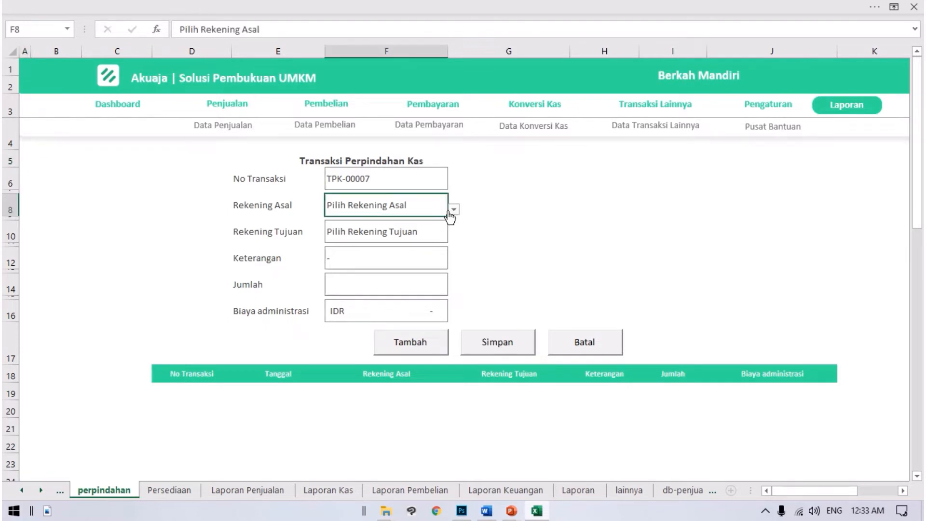
left_click(452, 210)
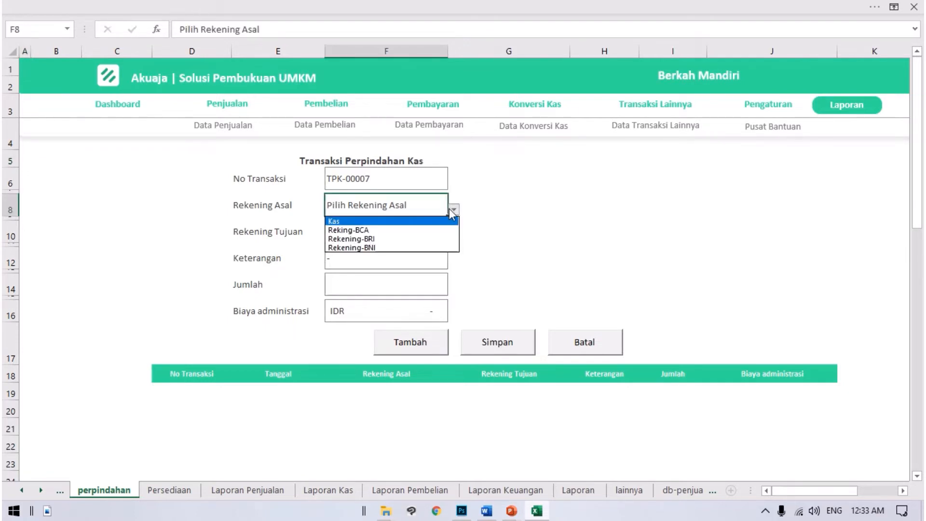
left_click(333, 221)
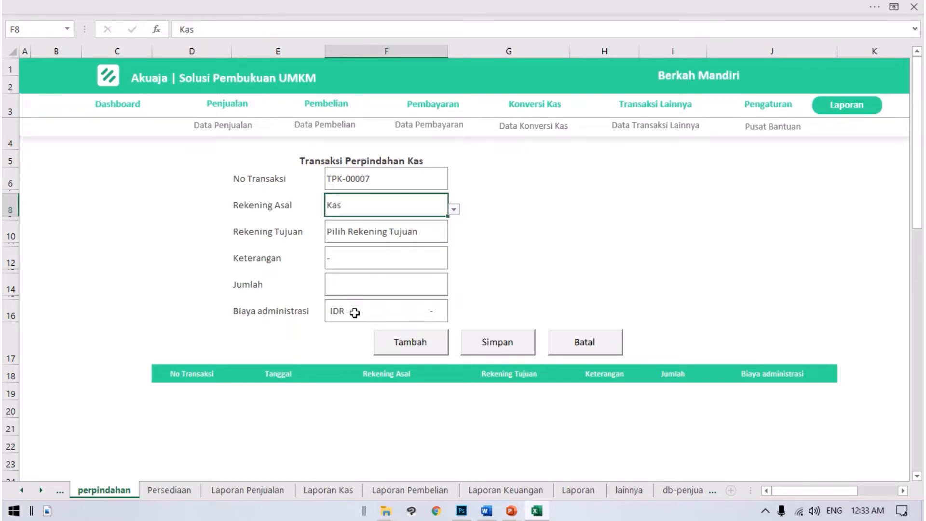
left_click(388, 232)
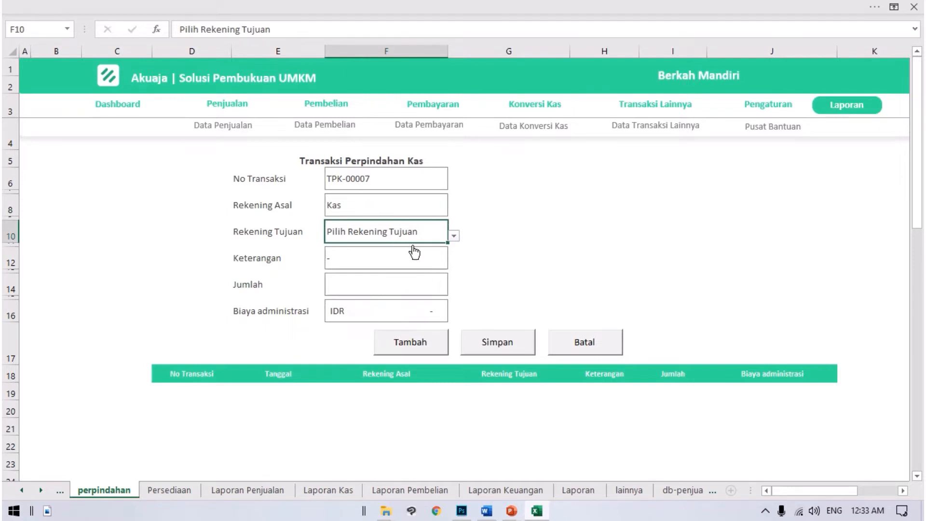
left_click(454, 236)
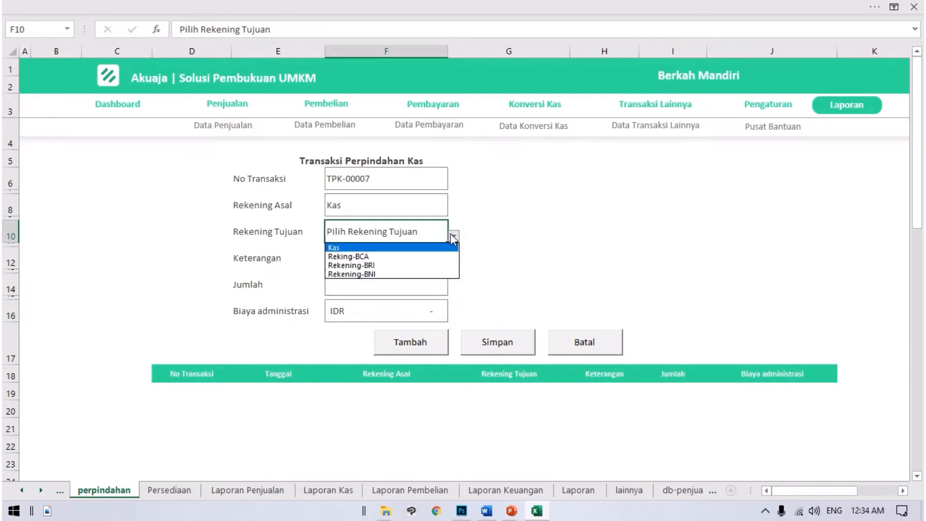
left_click(424, 257)
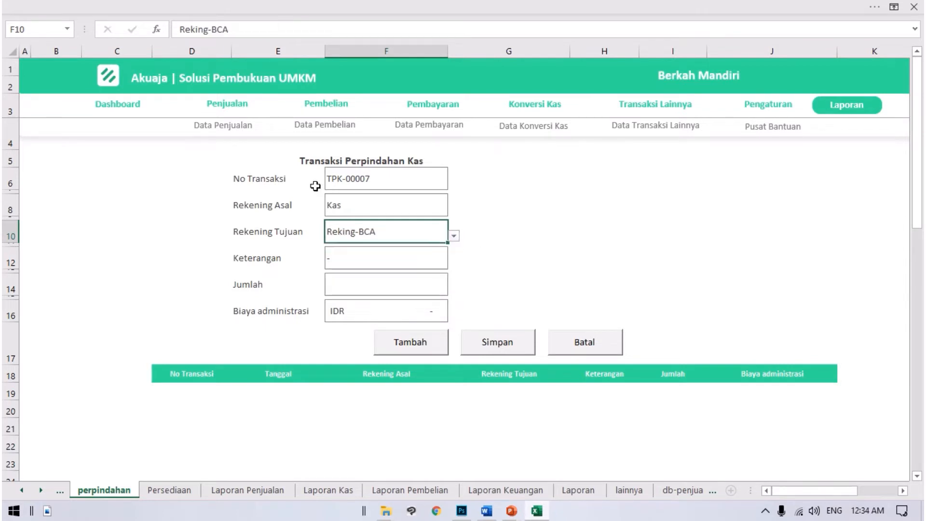
Step: Review the account options offered for Rekening Asal in the cash transfer form
left_click(361, 214)
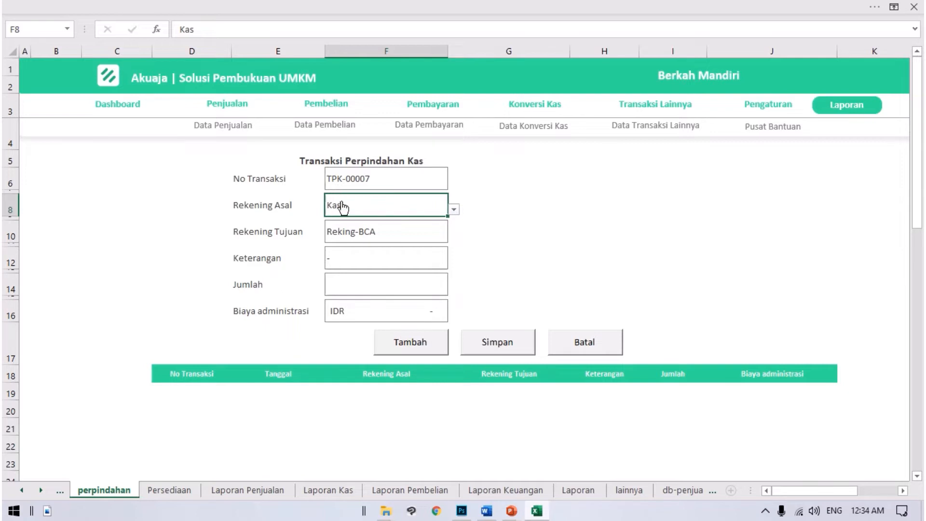
key("alt+Down")
left_click(548, 222)
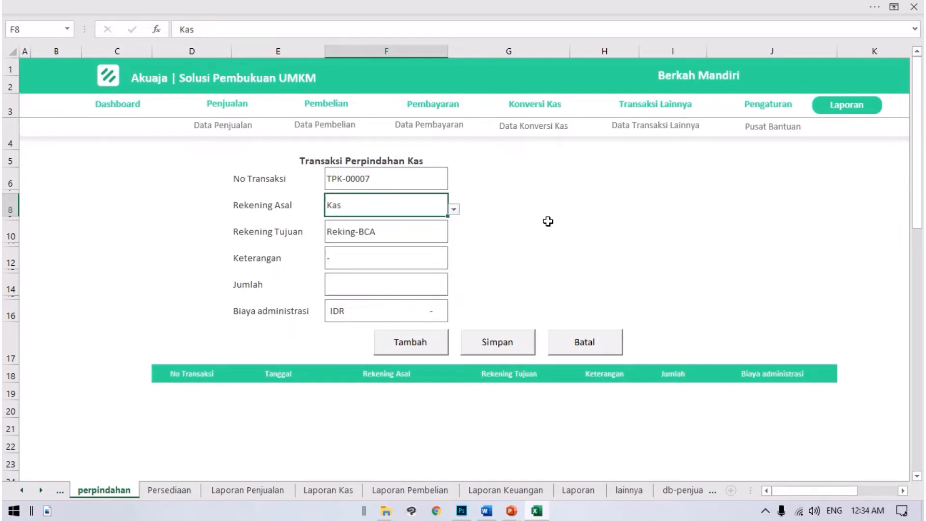
left_click(385, 231)
Step: Enter "Nabung" as the Keterangan of the cash transfer
left_click(396, 254)
key("Delete")
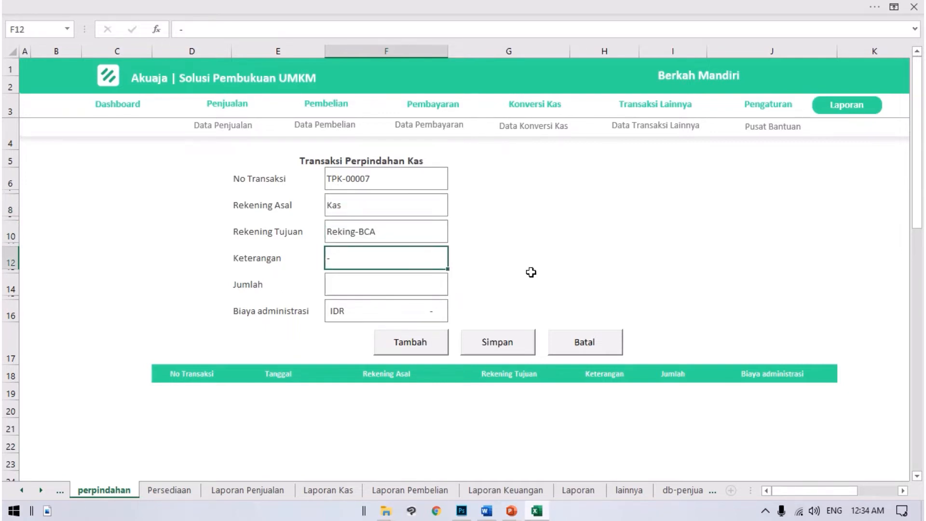
key("F2")
type("Nabung")
key("Return")
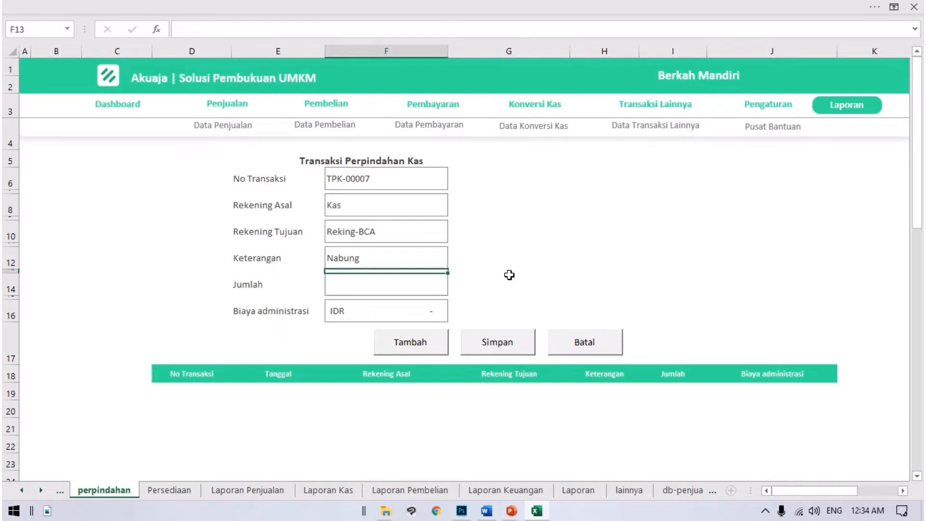
Step: Set the transfer's Jumlah to 1,000,000 and add it to the transaction list without an administration fee
key("Down")
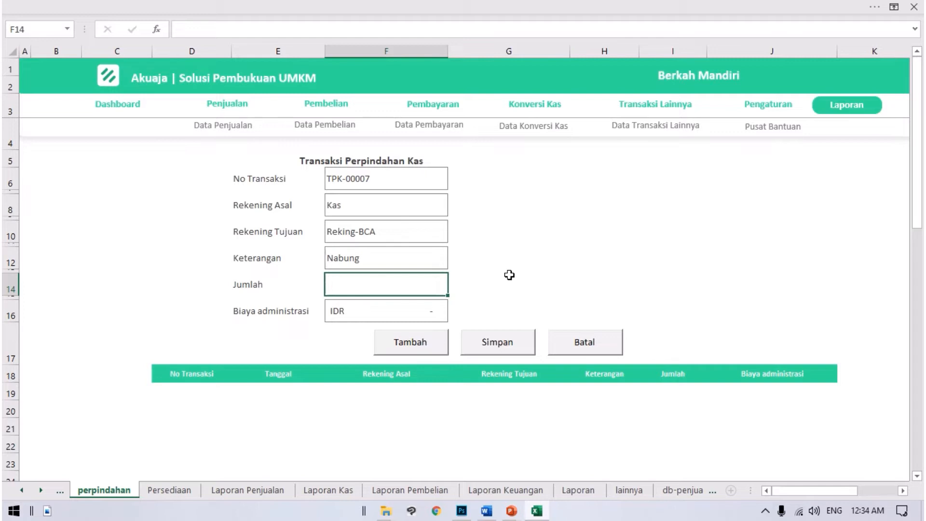
type("1,000,")
type("000000")
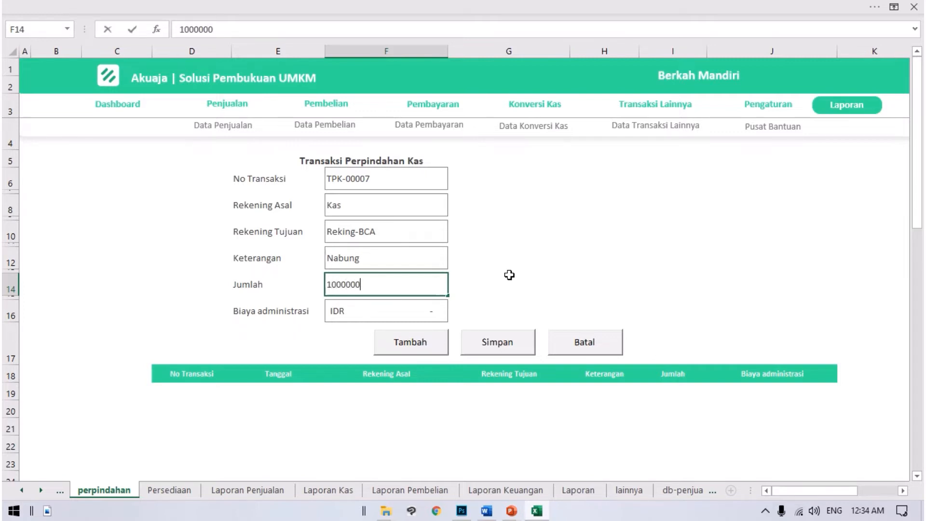
key("Return")
left_click(335, 310)
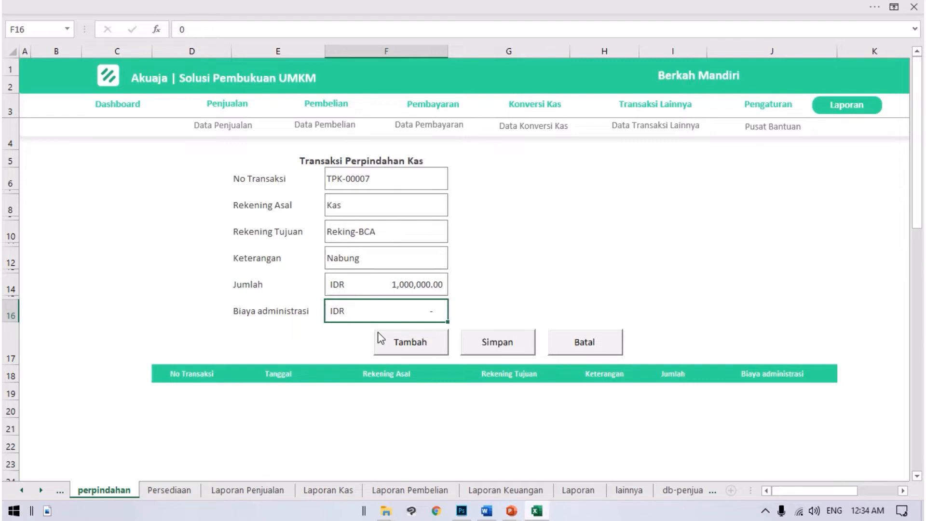
left_click(410, 347)
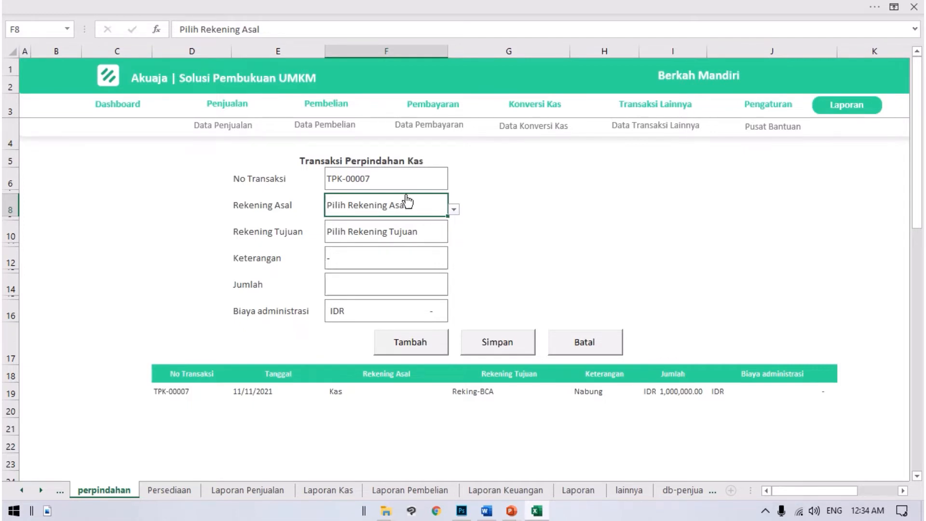
Step: For a second transfer, set Rekening Asal to Rekening-BNI and Rekening Tujuan to Kas
left_click(454, 210)
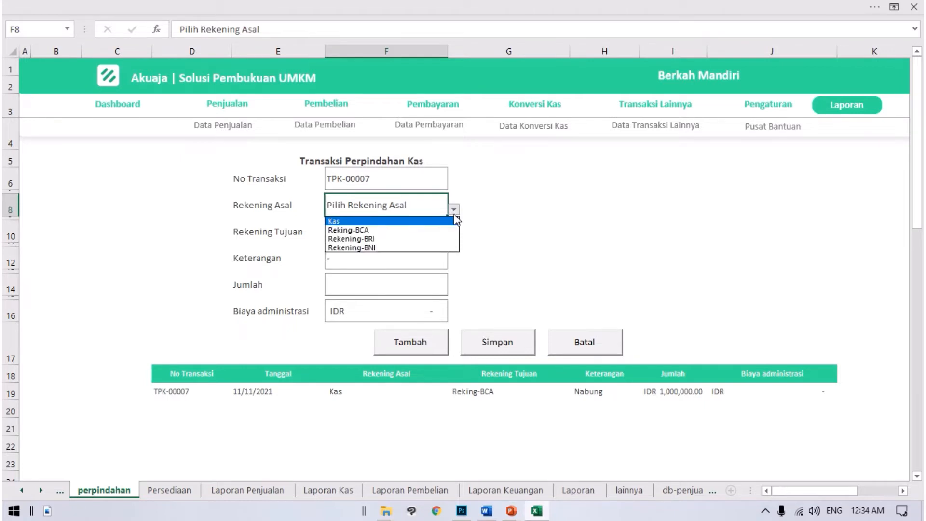
left_click(439, 248)
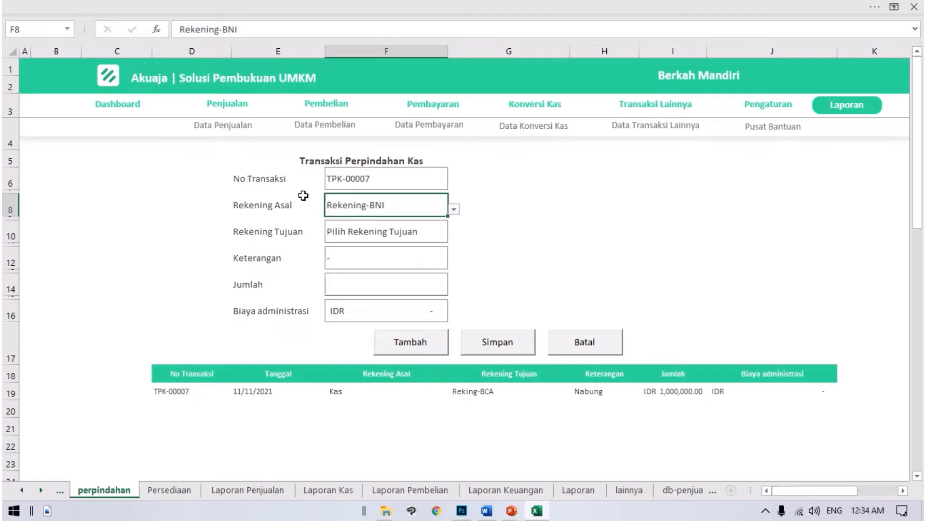
key("alt+Down")
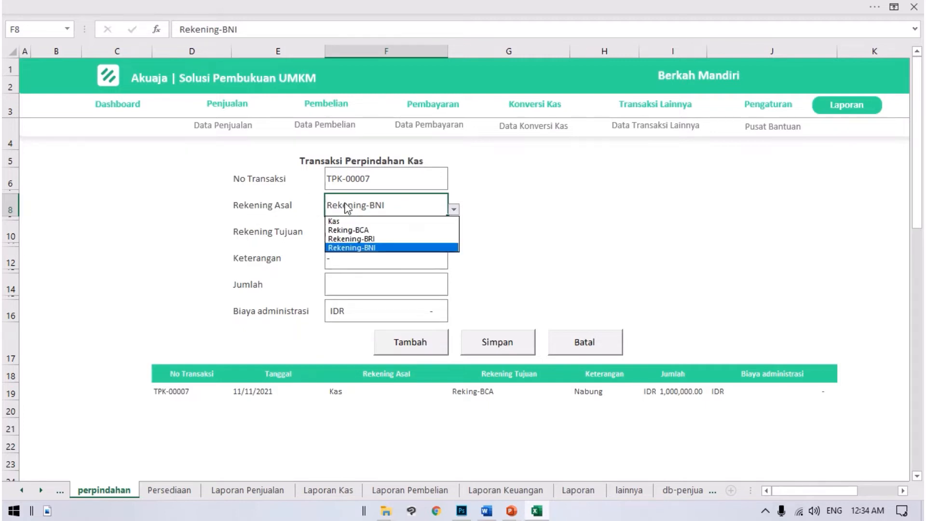
left_click(544, 206)
left_click(431, 241)
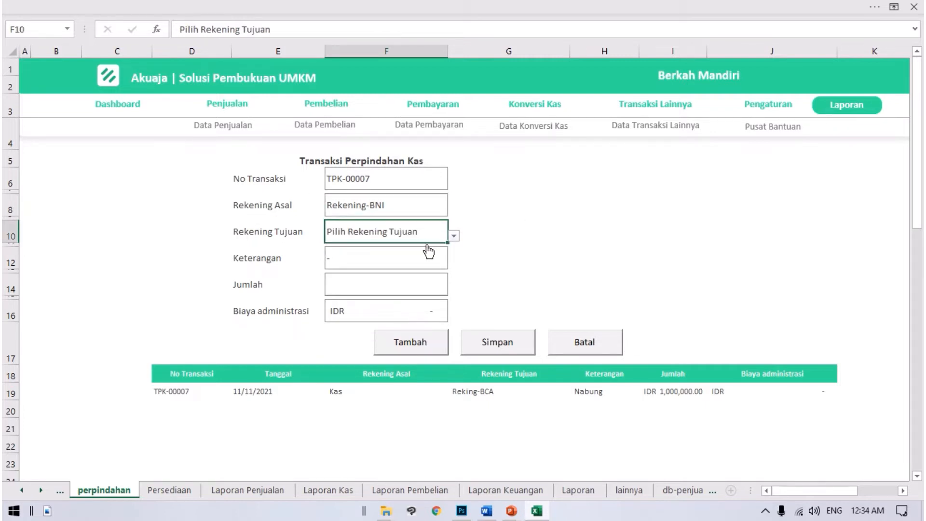
left_click(454, 237)
left_click(356, 246)
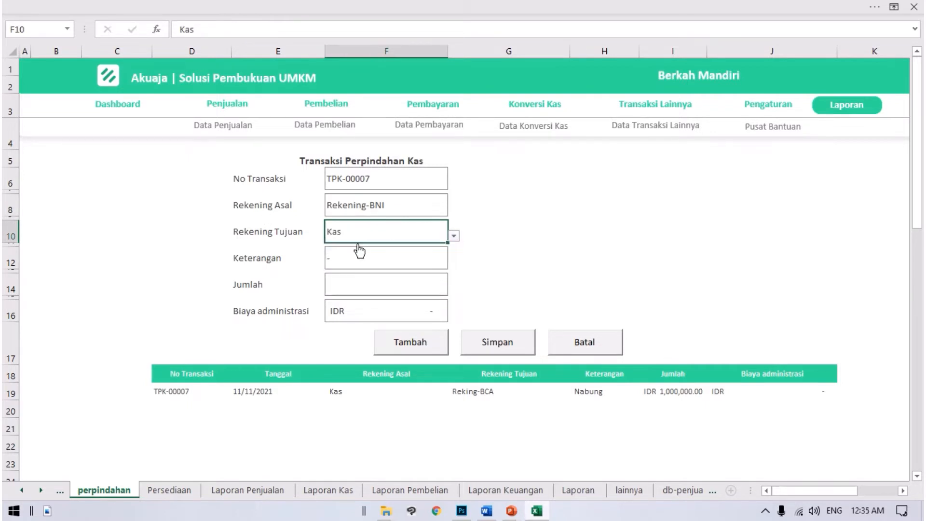
Step: Enter "Traik tunai" as the second transfer's Keterangan and set its Jumlah to 500,000
left_click(437, 258)
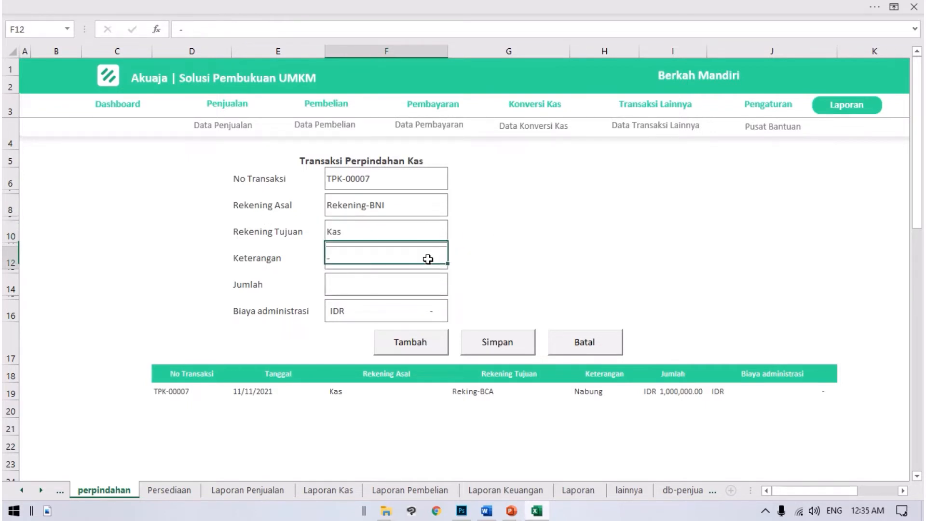
type("Tra")
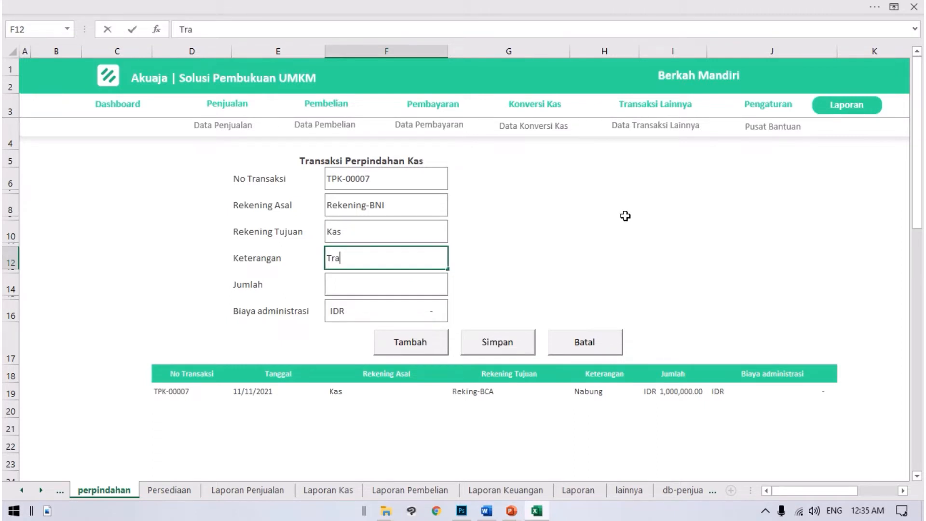
type("ik tunai")
key("Return")
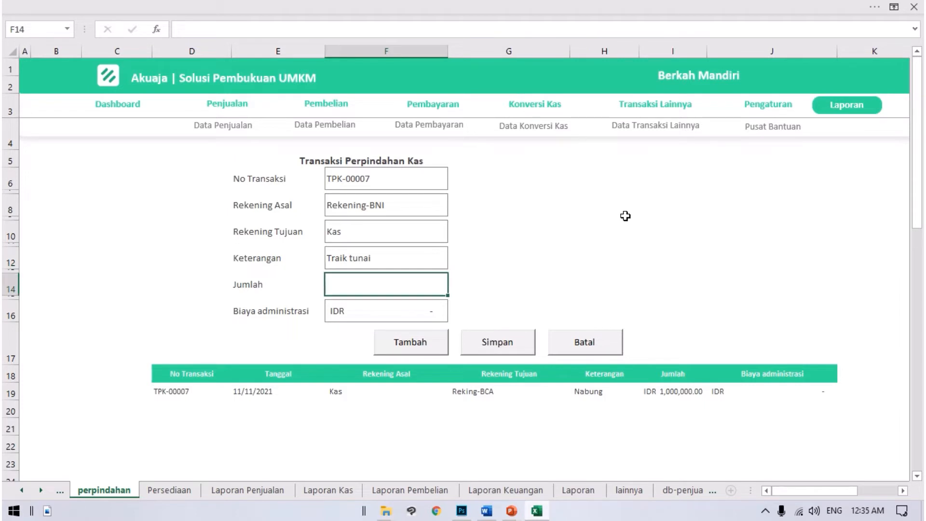
type("500000")
key("Return")
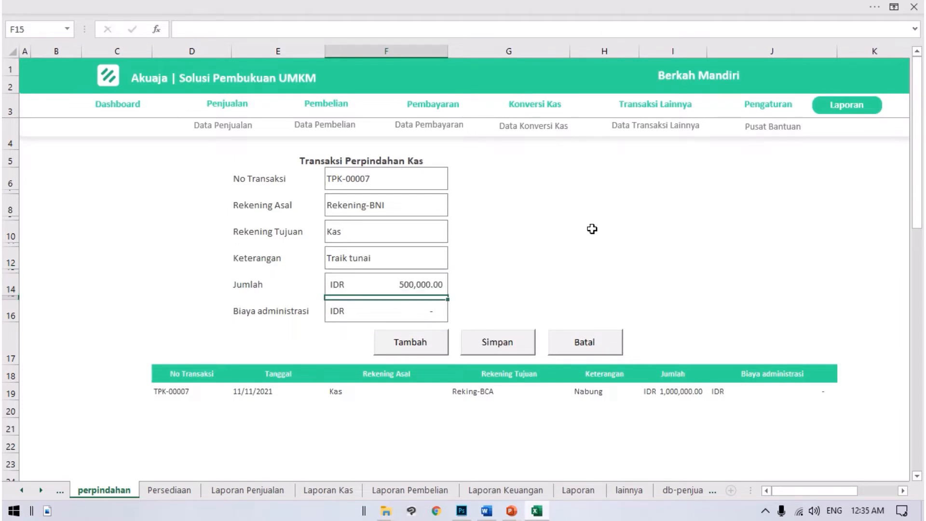
Step: Set the second transfer's Biaya administrasi to 4,000 and add the transfer to the transaction list
left_click(442, 308)
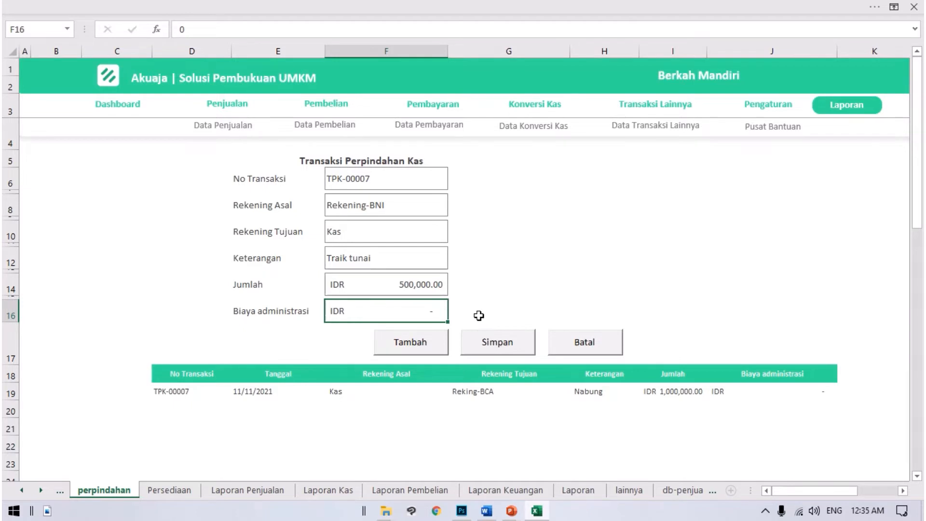
type("4000")
key("Return")
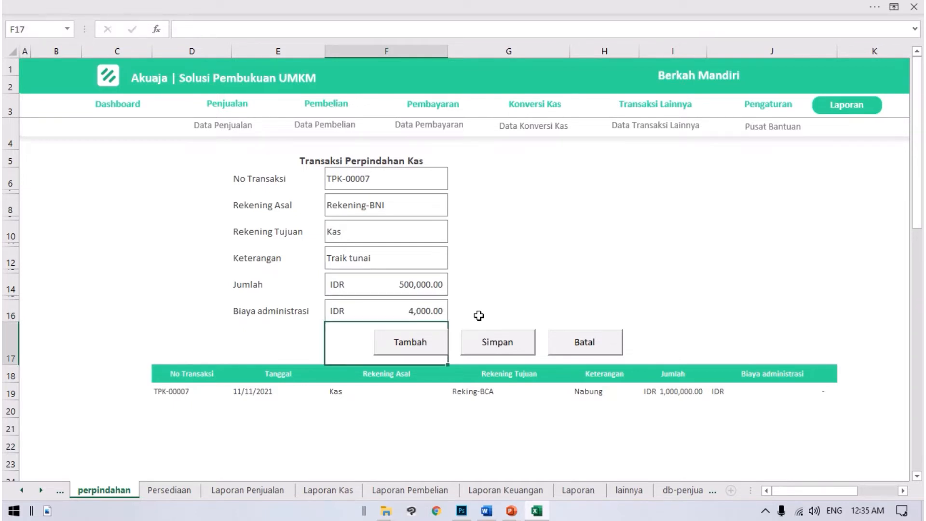
left_click(436, 345)
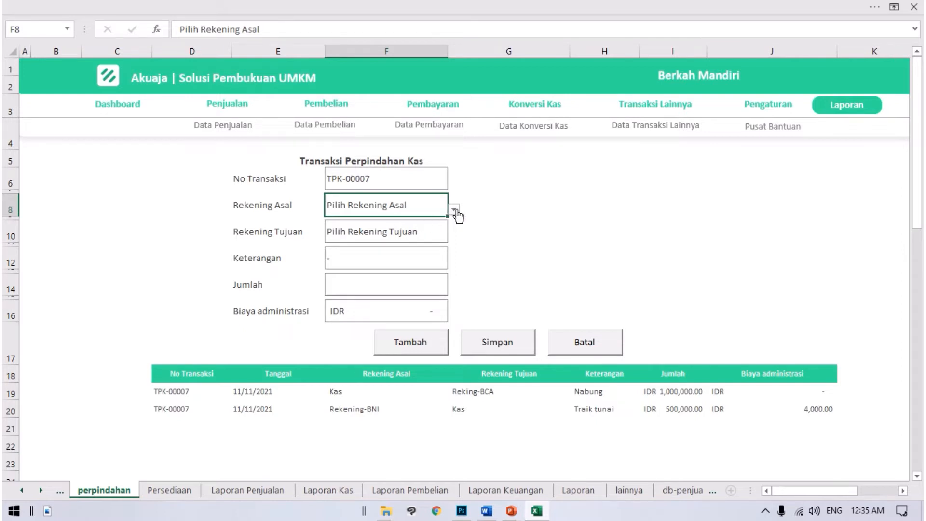
Step: For a third transfer, set Rekening Asal to Reking-BCA and Rekening Tujuan to Rekening-BRI
left_click(454, 210)
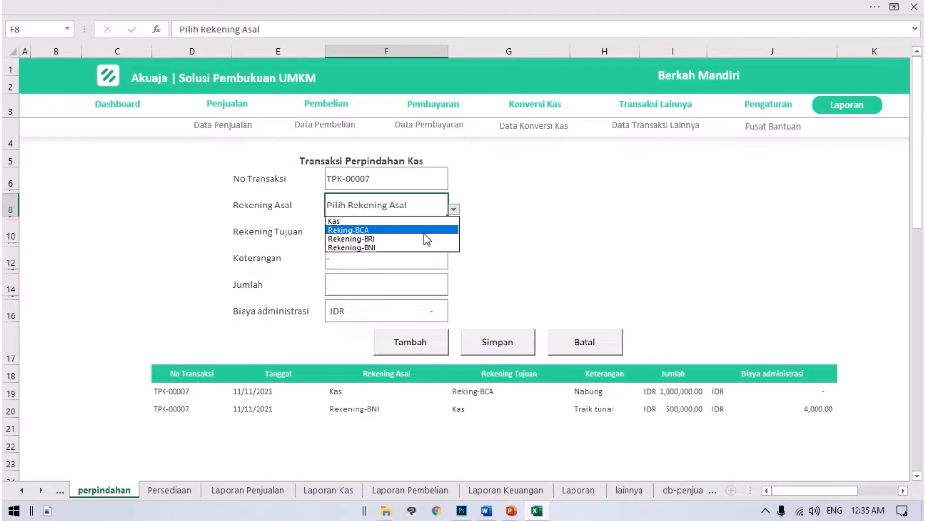
left_click(539, 215)
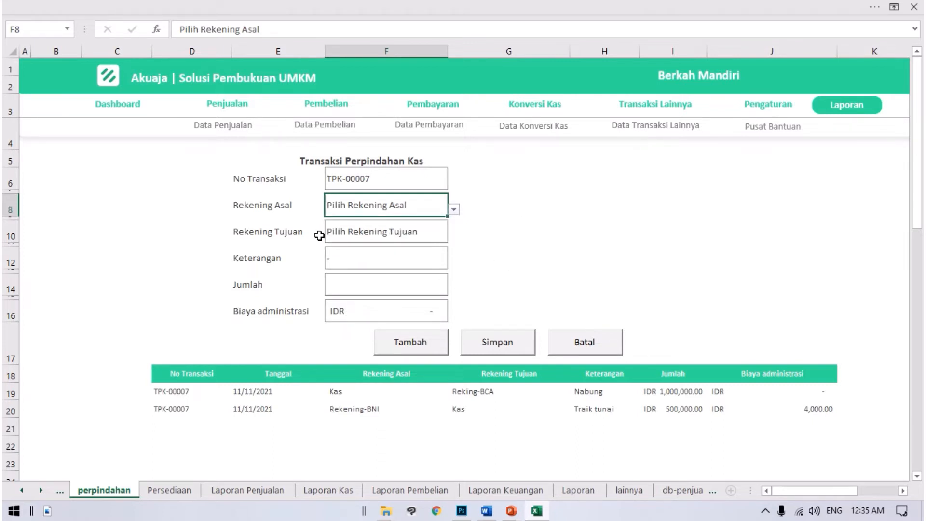
left_click(227, 208)
left_click(380, 208)
left_click(453, 210)
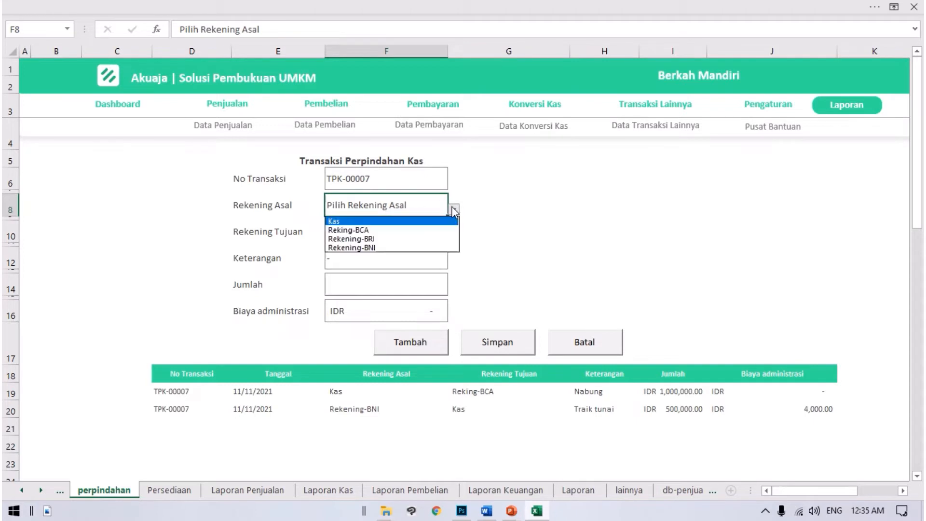
left_click(376, 229)
left_click(404, 234)
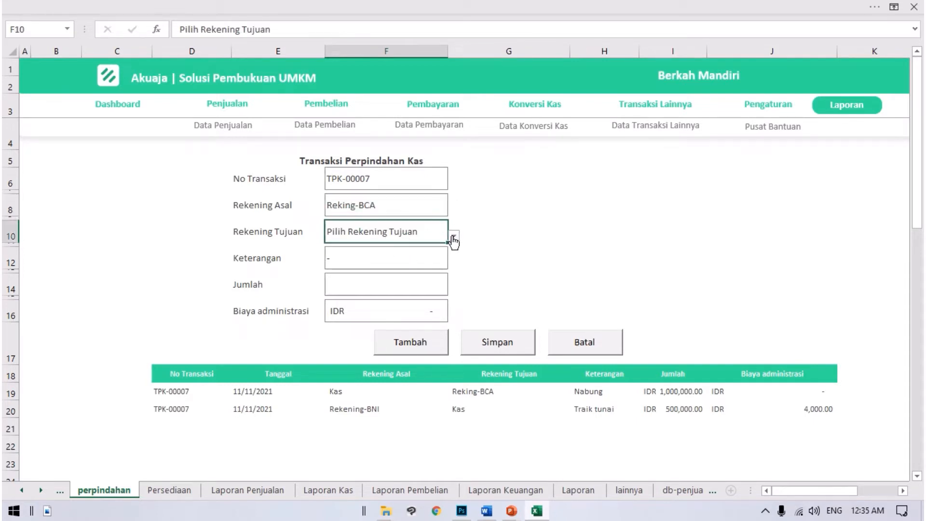
left_click(453, 235)
left_click(421, 266)
left_click(499, 230)
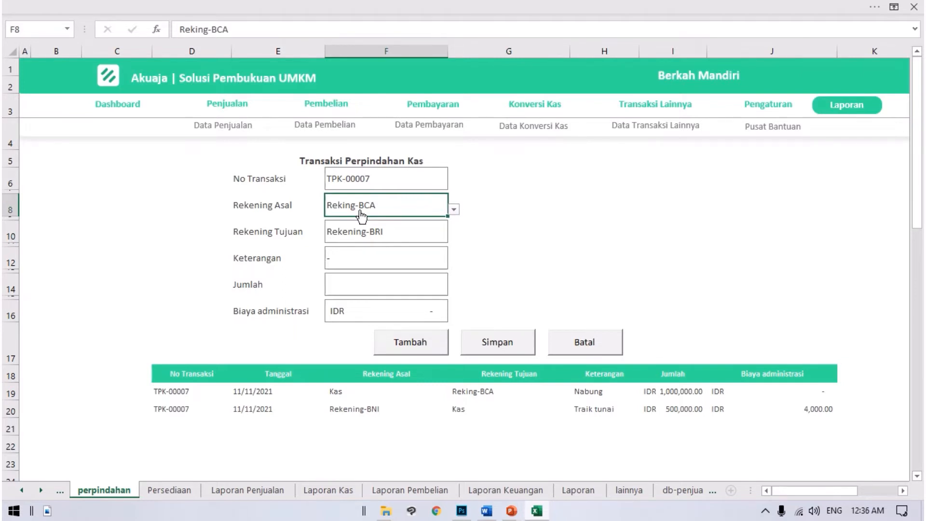
Step: Enter "pindah uang" as the third transfer's Keterangan and set its Jumlah to 500,000
key("Return")
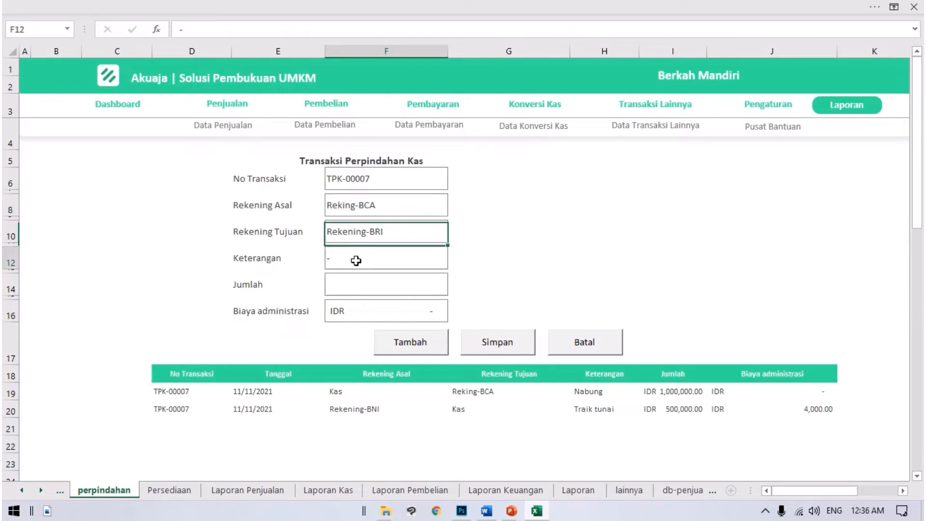
key("Return")
type("pindah ")
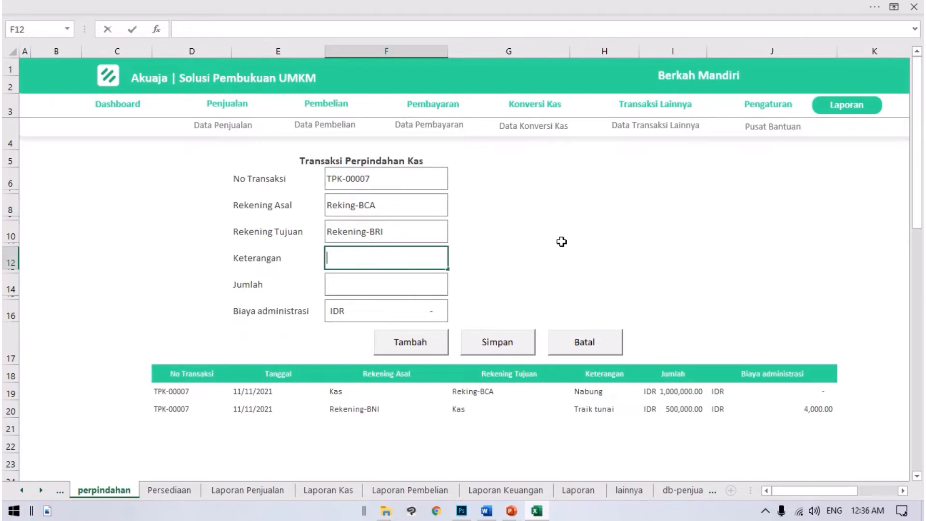
type("uang")
key("Return")
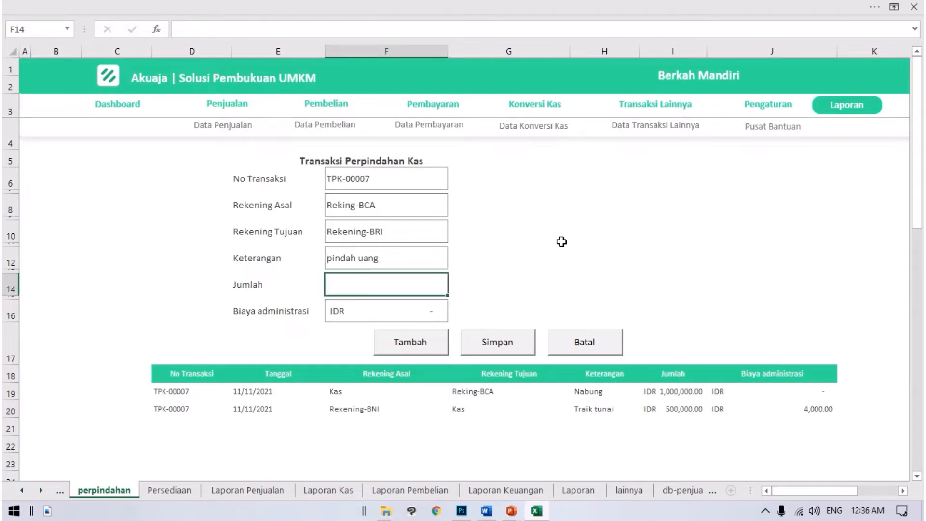
type("500,")
type("00000")
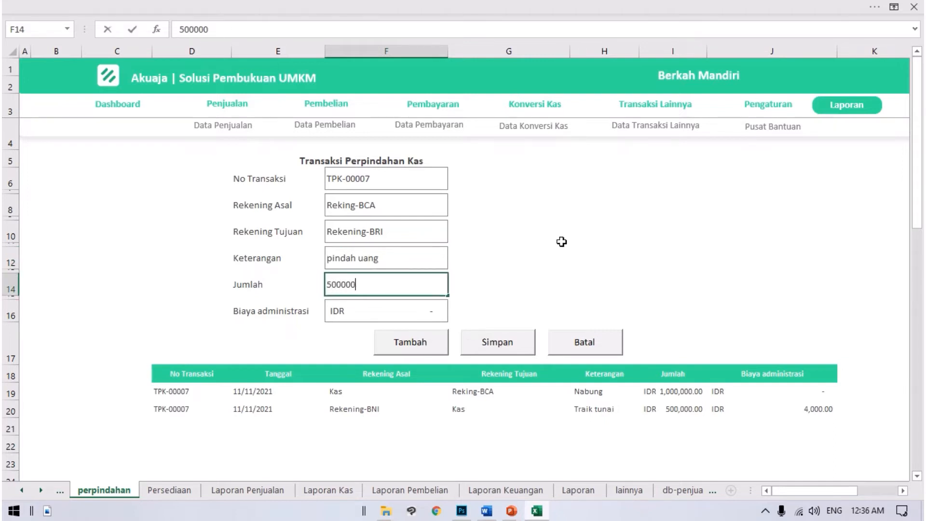
key("Return")
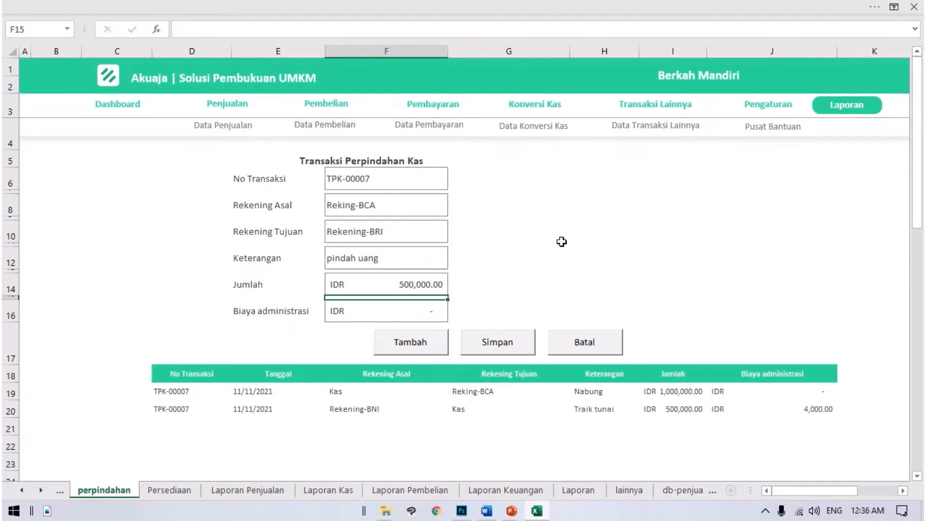
Step: Set the third transfer's Biaya administrasi to 6,500 and add the transfer to the transaction list
key("Return")
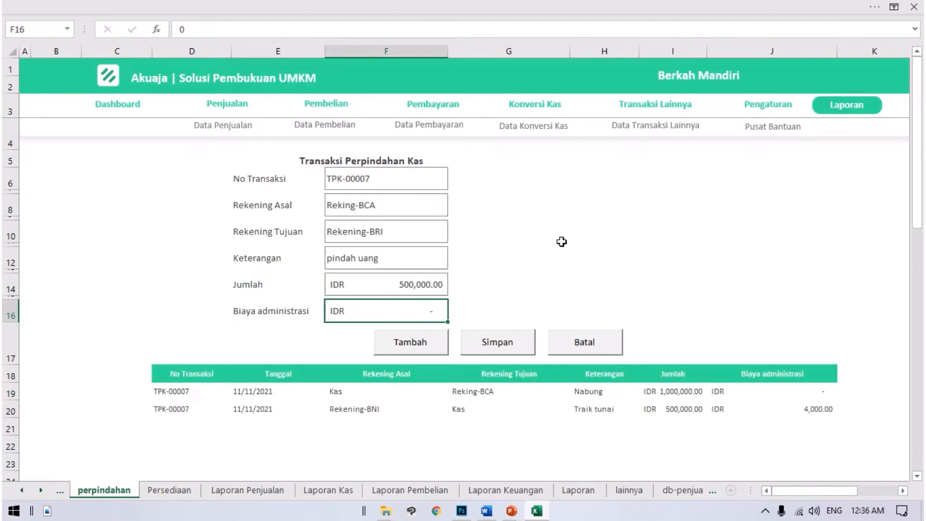
type("6500")
key("Return")
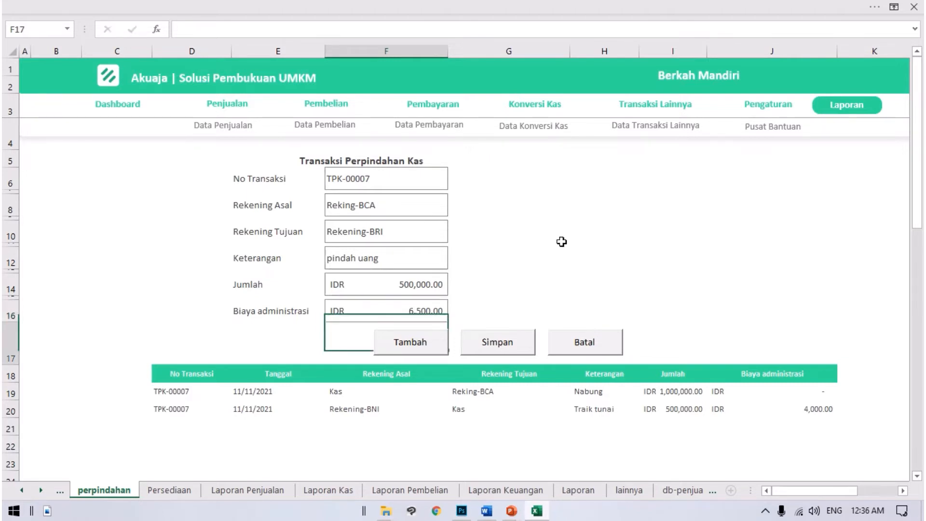
left_click(426, 352)
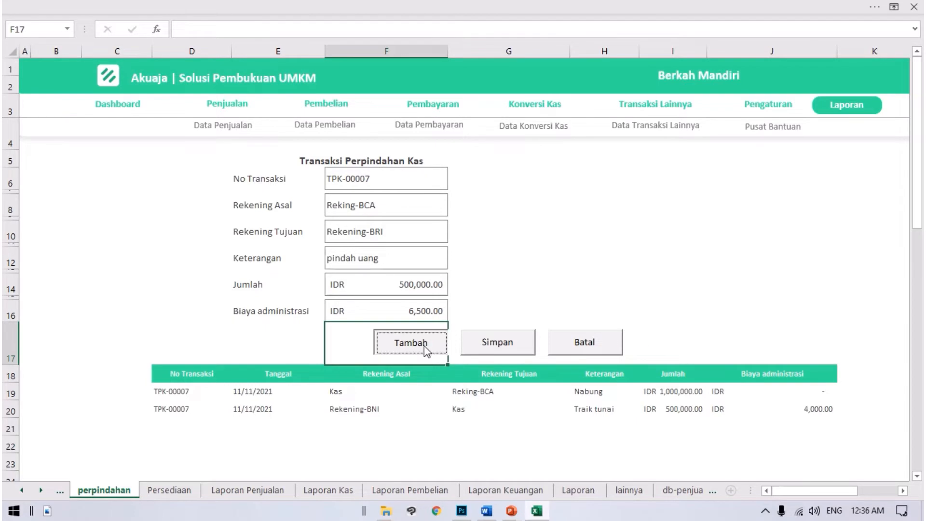
Step: Save the listed cash transfers, confirm the save and dismiss the notice
left_click(497, 348)
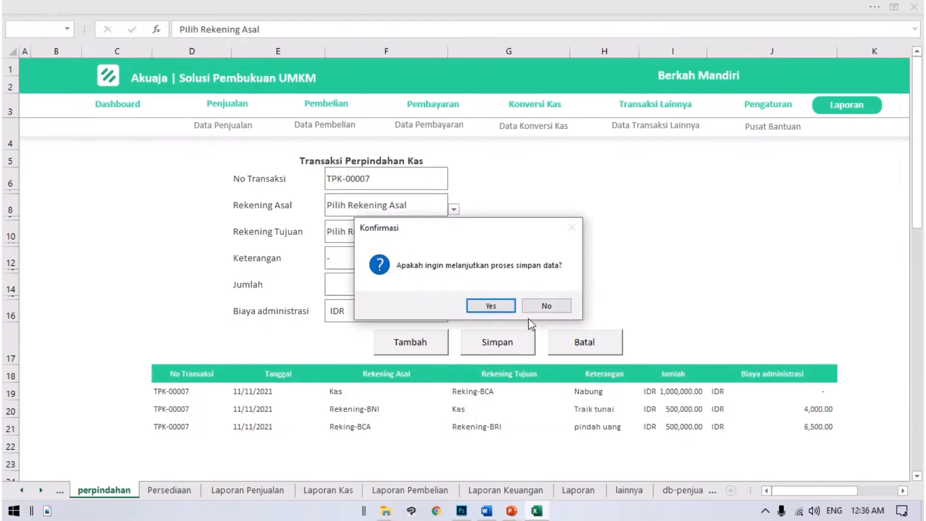
left_click(496, 308)
left_click(508, 311)
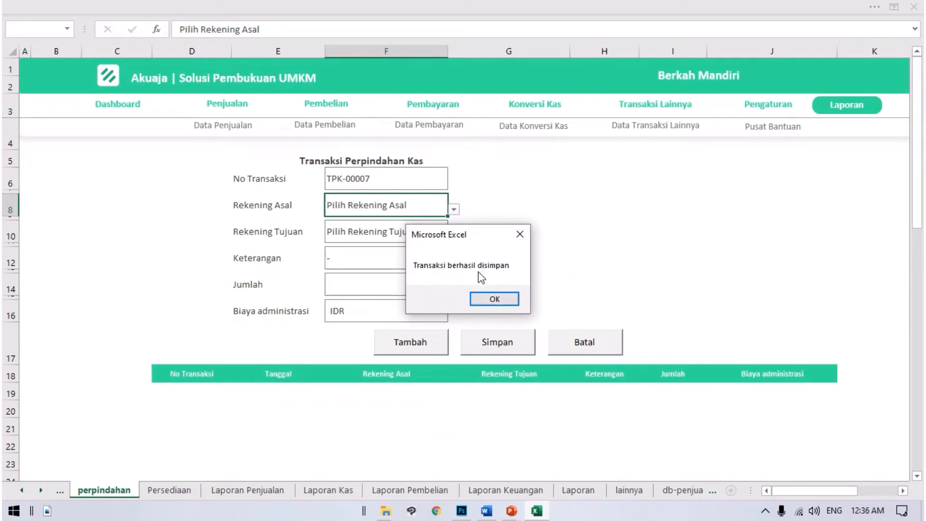
left_click(503, 298)
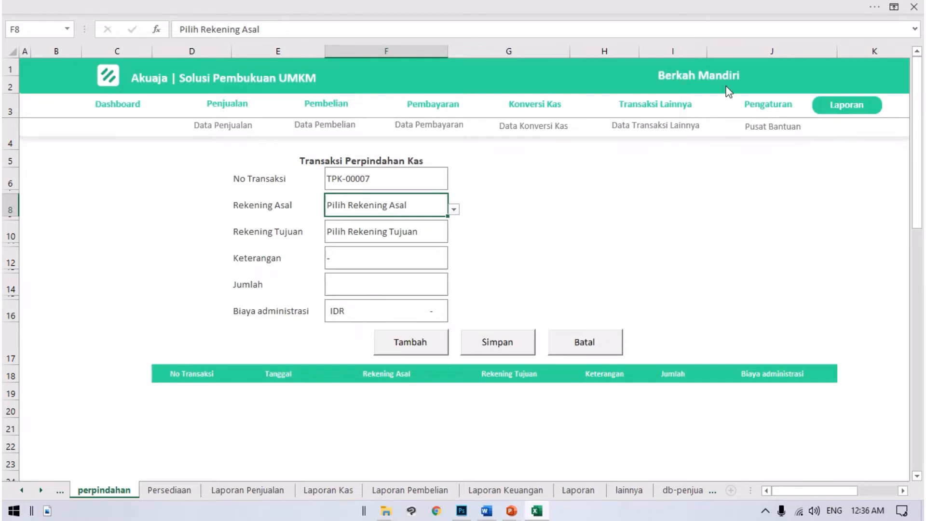
Step: Review the saved cash transfers at the end of the Data Konversi Kas table
left_click(541, 138)
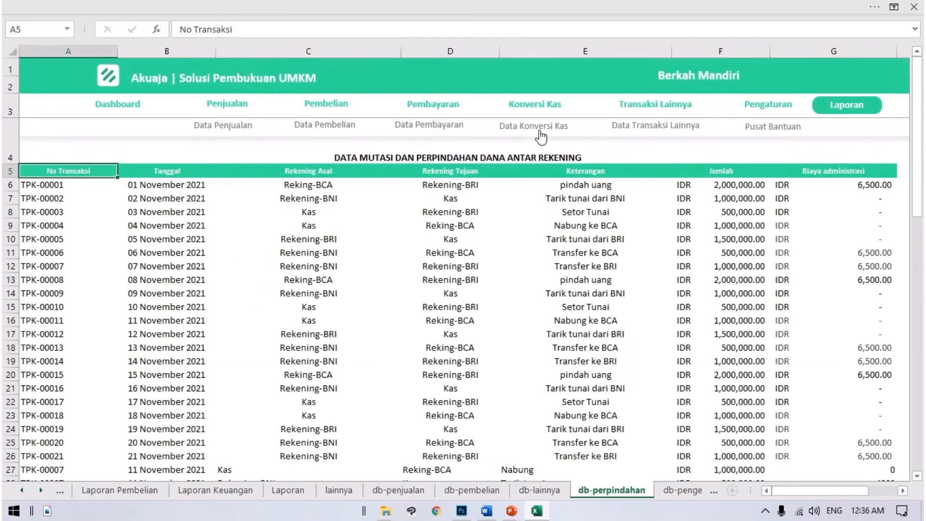
scroll(372, 262, "down", 5)
scroll(456, 249, "down", 1)
scroll(487, 275, "up", 2)
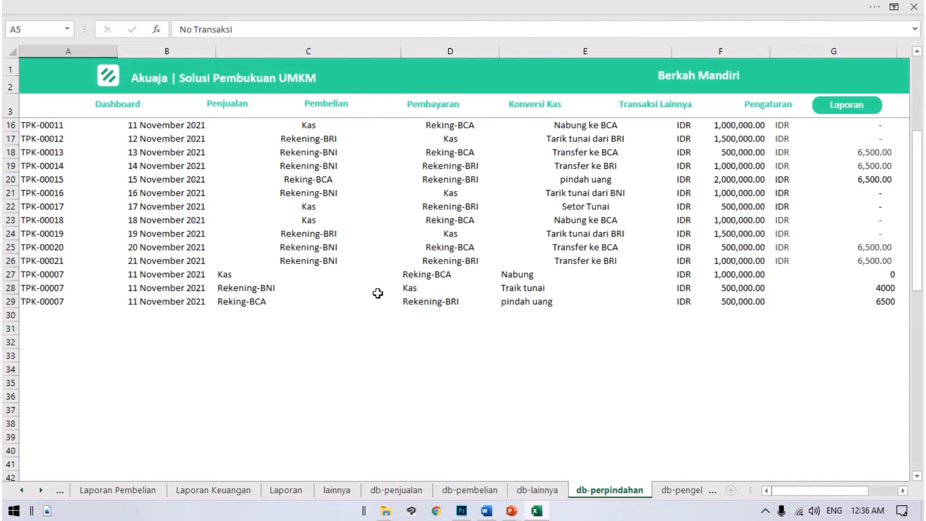
scroll(378, 294, "down", 3)
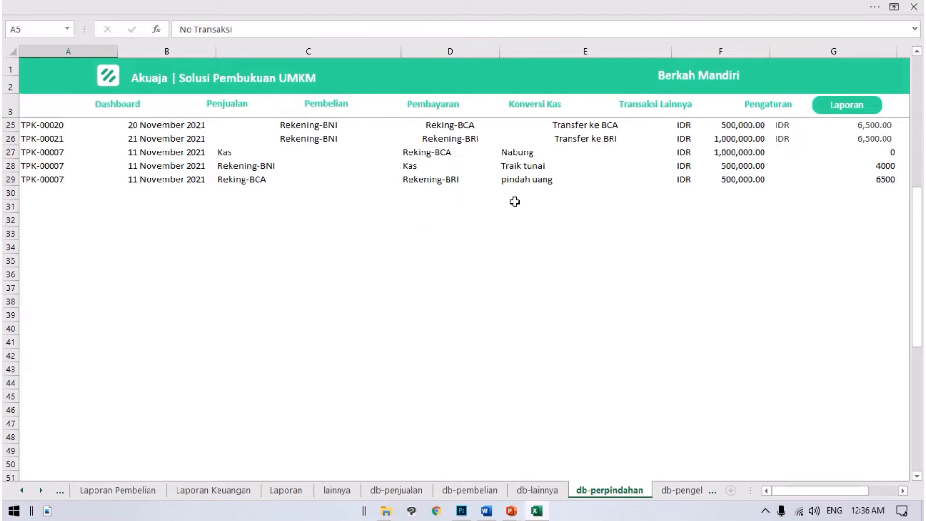
scroll(514, 201, "up", 2)
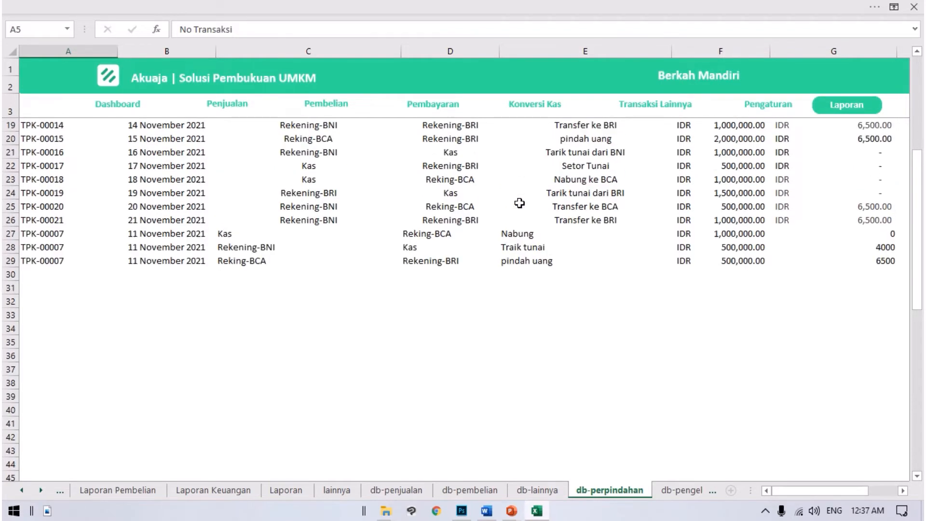
scroll(519, 203, "up", 5)
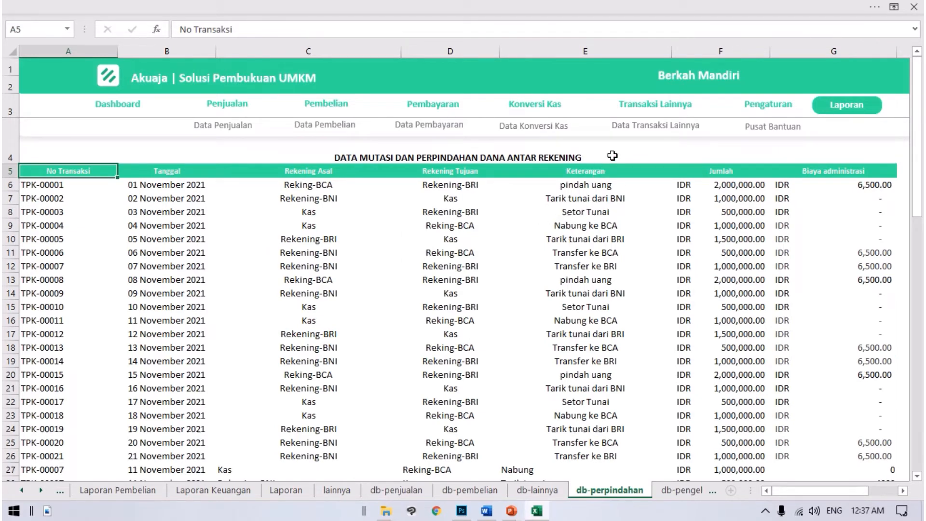
Step: Open the Transaksi Lainnya form and set Jenis Transaksi to Pengambilan Pribadi
left_click(662, 112)
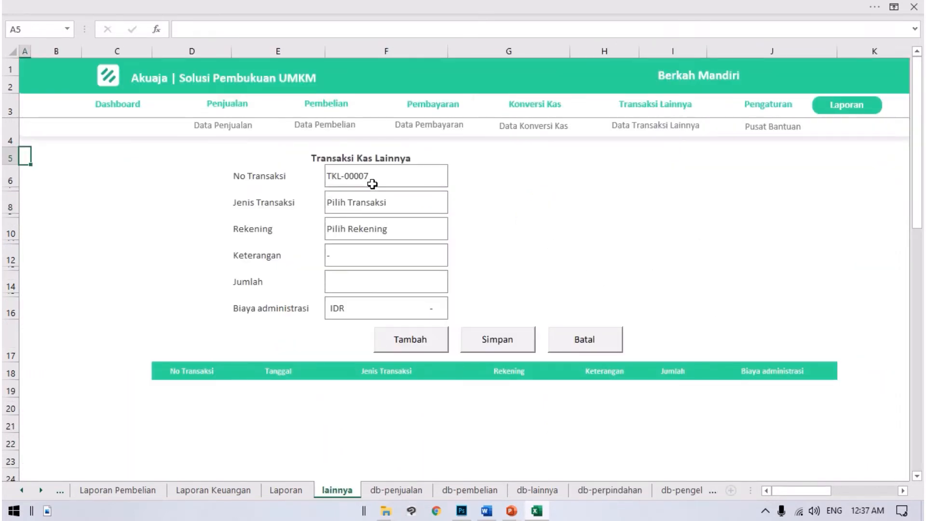
left_click(395, 183)
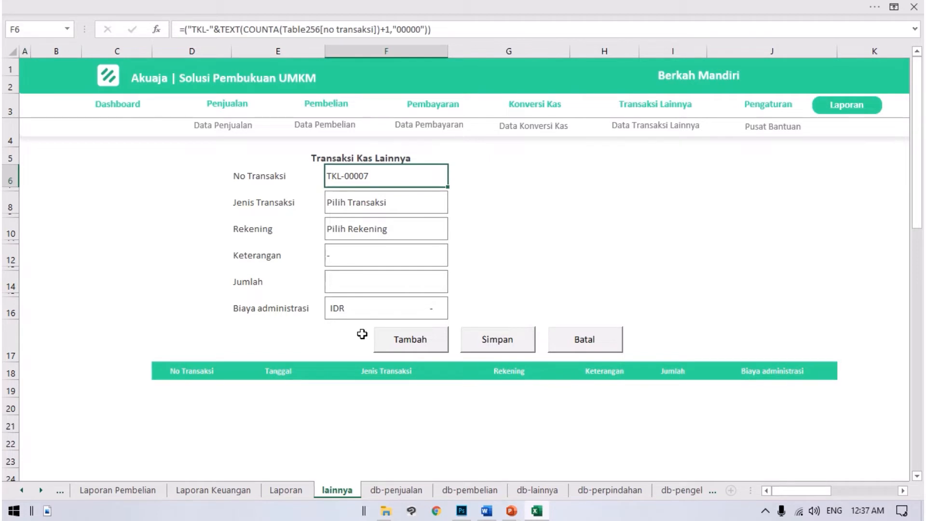
left_click(404, 208)
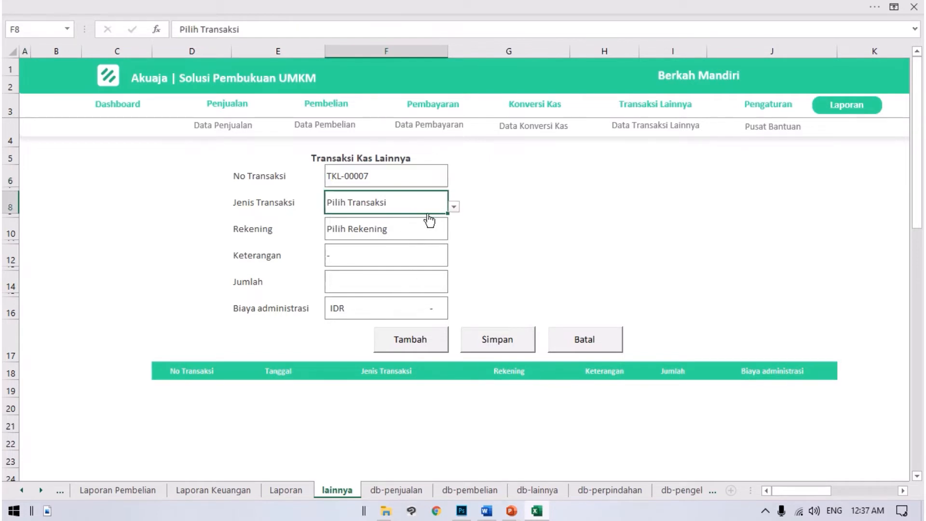
left_click(454, 207)
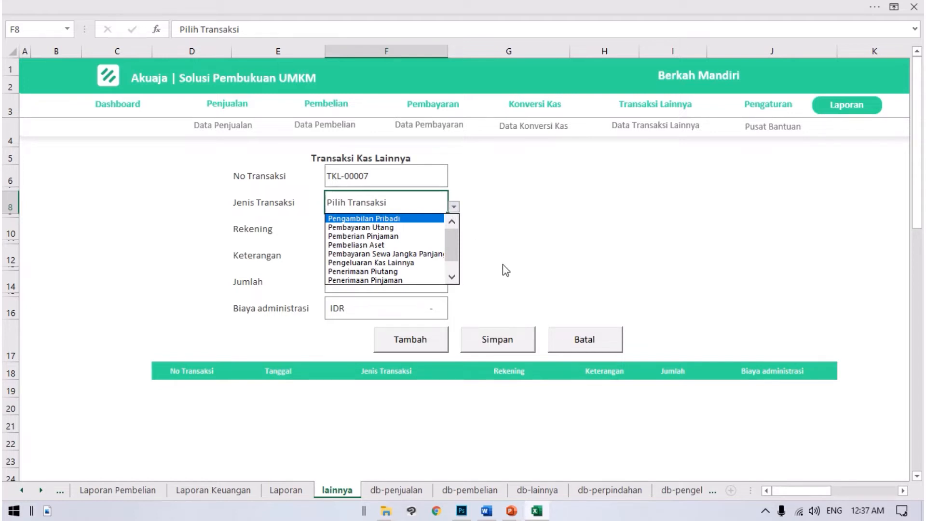
left_click(420, 219)
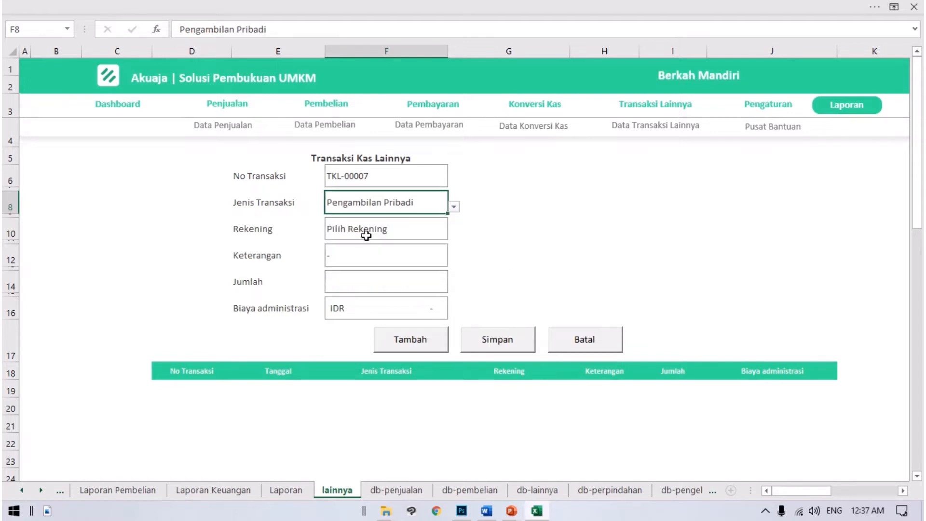
Step: Set the personal withdrawal's Rekening to Rekening-BRI
left_click(366, 235)
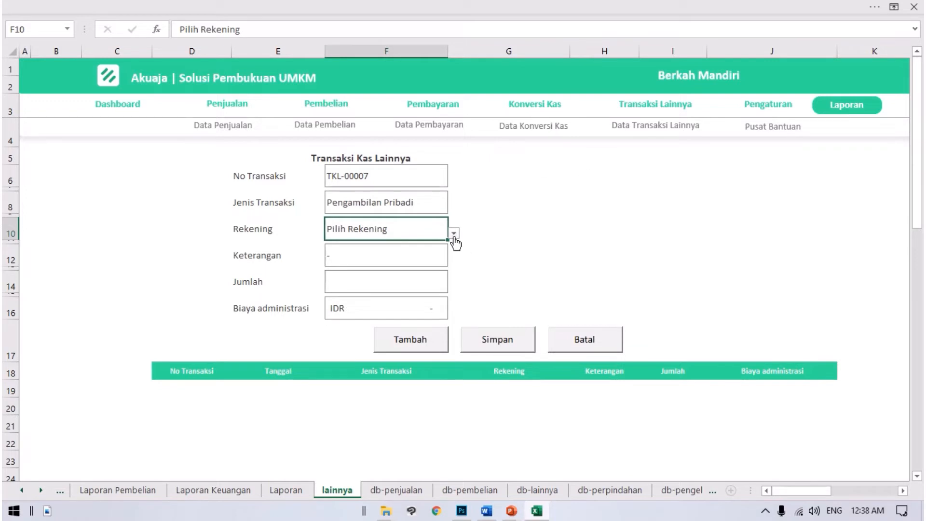
left_click(454, 234)
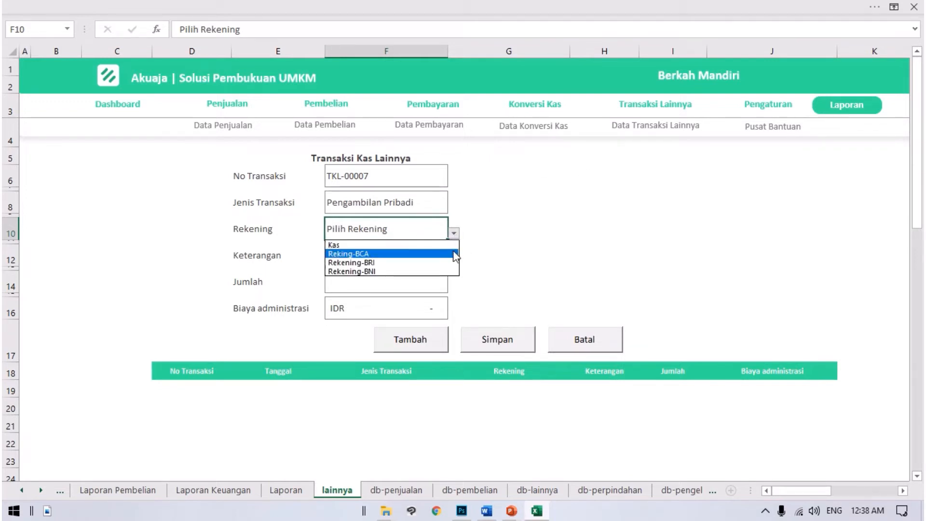
left_click(453, 233)
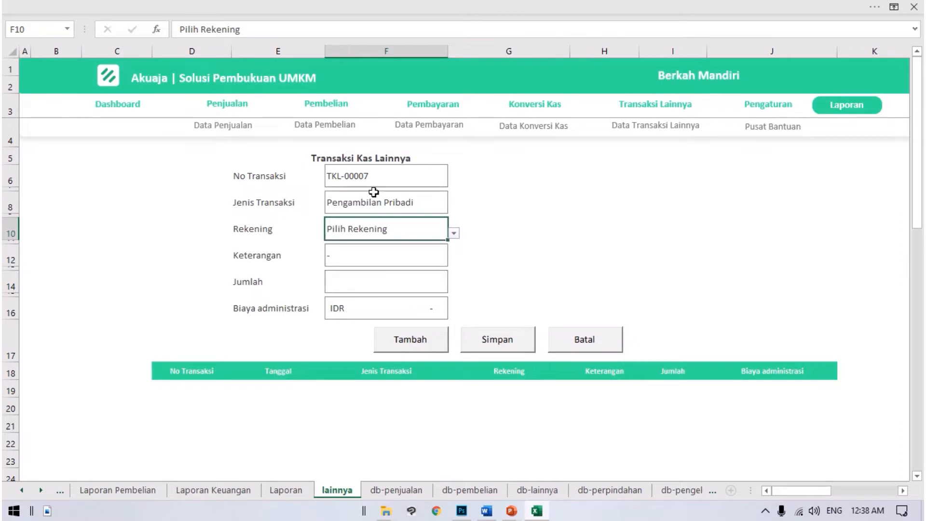
left_click(338, 210)
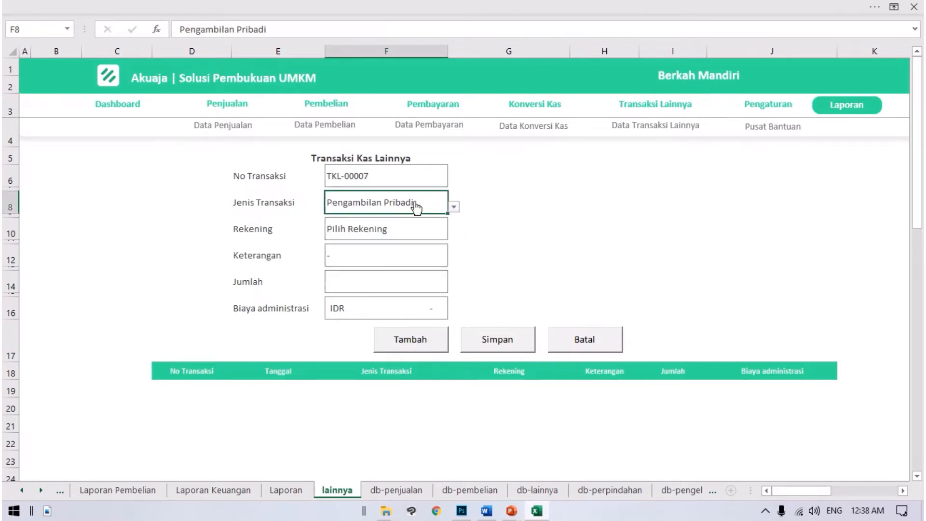
left_click(432, 227)
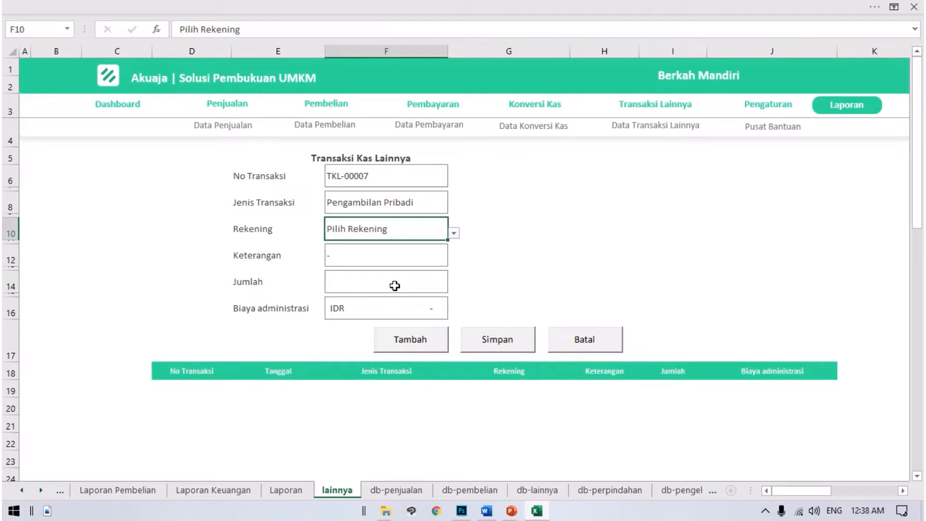
left_click(453, 233)
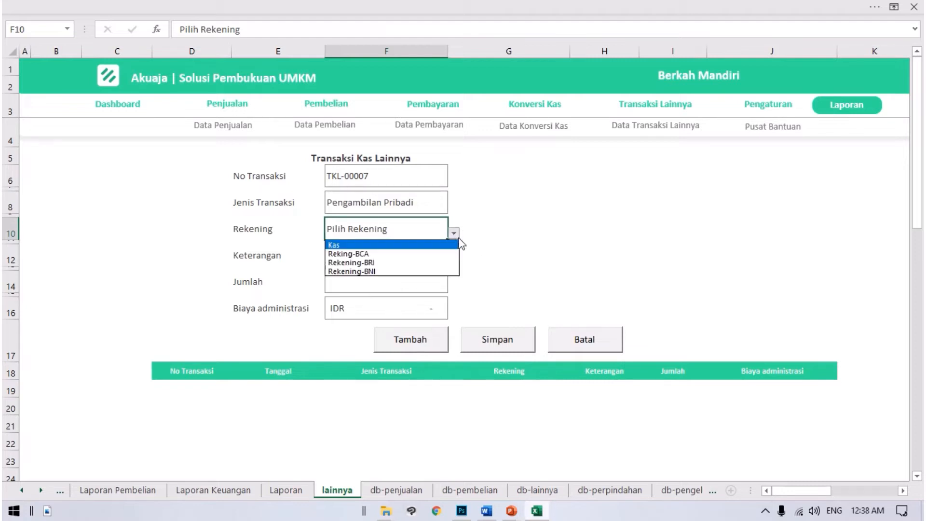
left_click(427, 262)
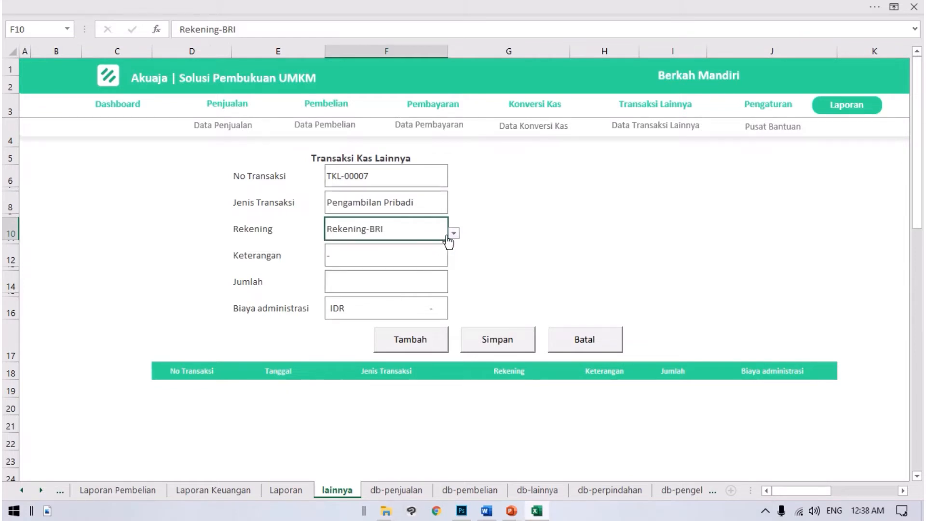
key("Return")
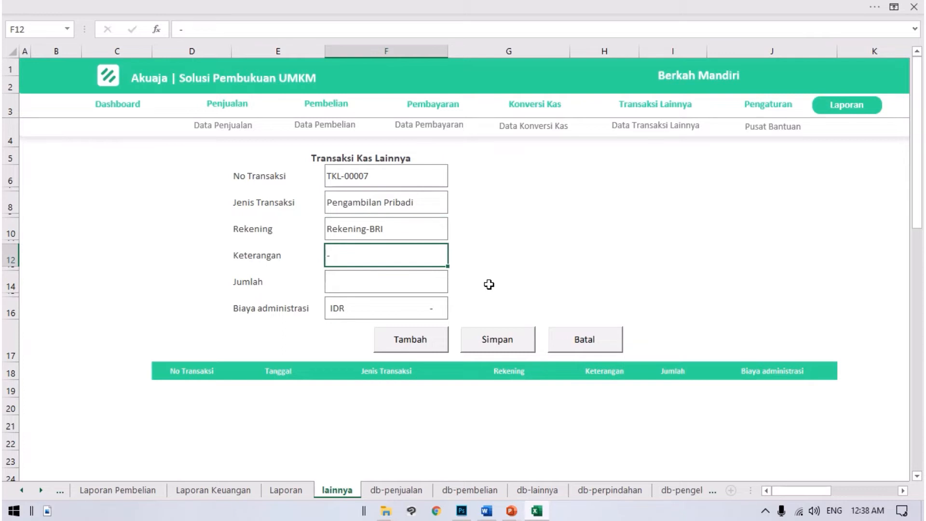
Step: Enter "Biaya Dapur" as the withdrawal's Keterangan and set its Jumlah to 1,000,000
type("Biaya Dapur")
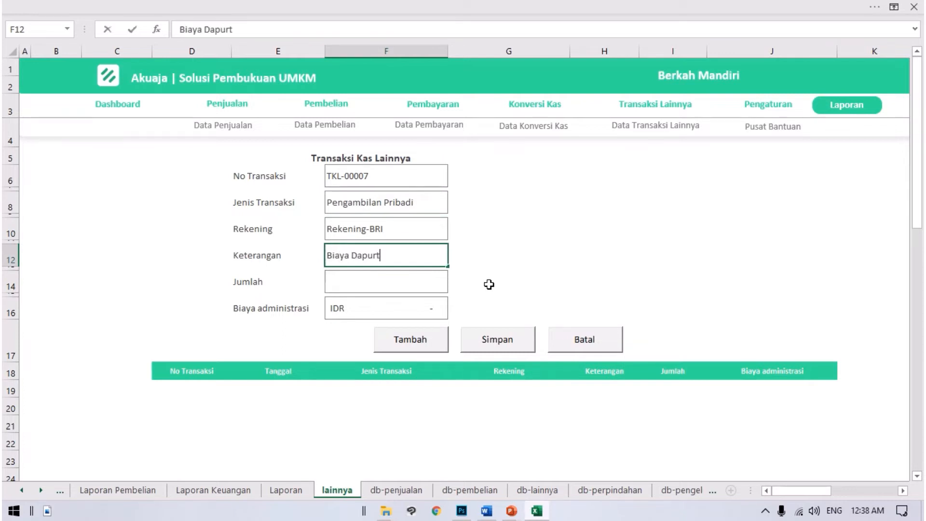
key("Return")
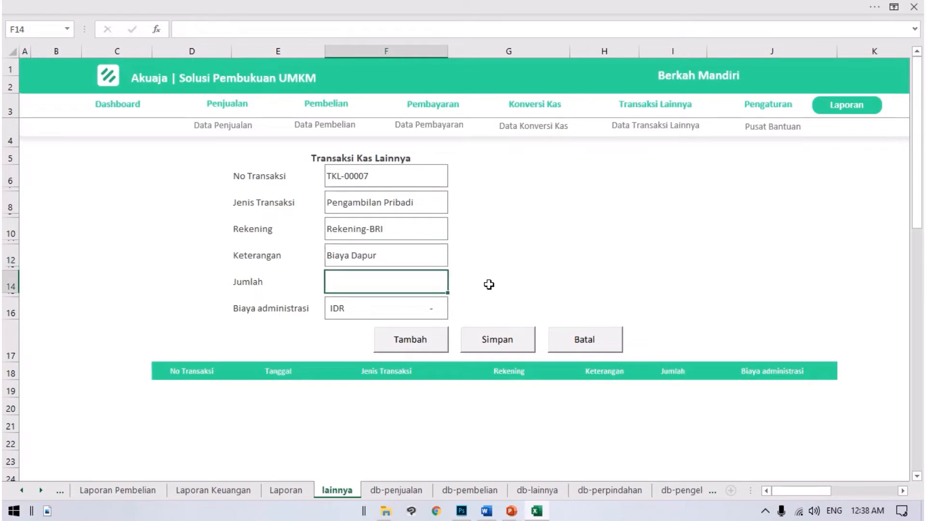
type("1,000,000")
key("Return")
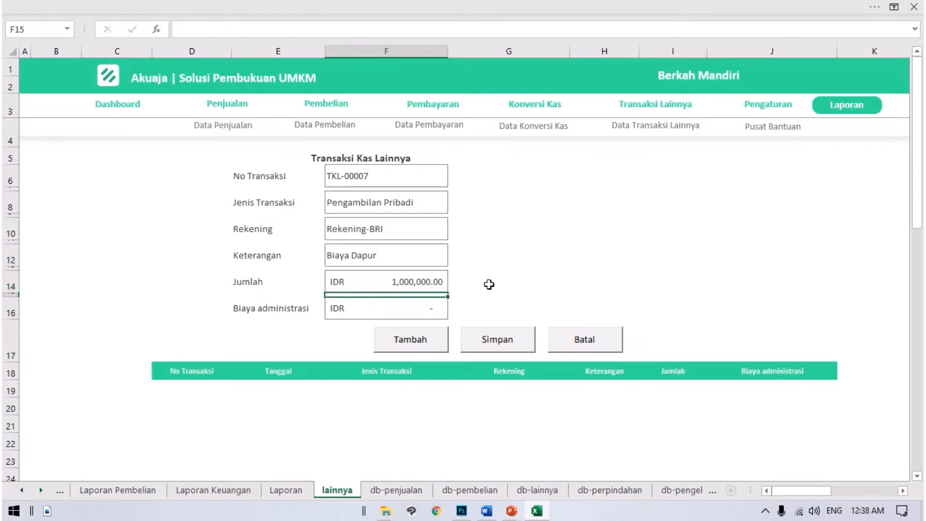
Step: Add the Pengambilan Pribadi entry to the transaction list without an administration fee
left_click(442, 304)
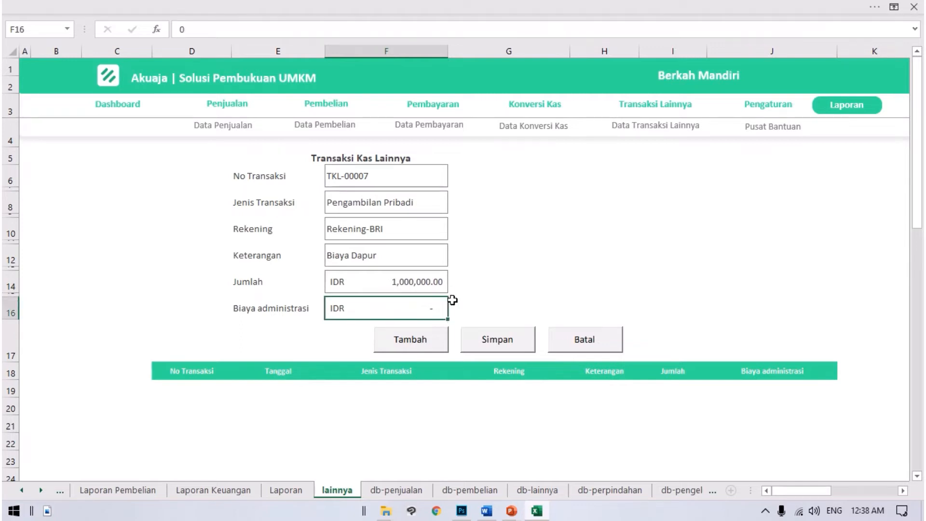
left_click(504, 290)
left_click(407, 343)
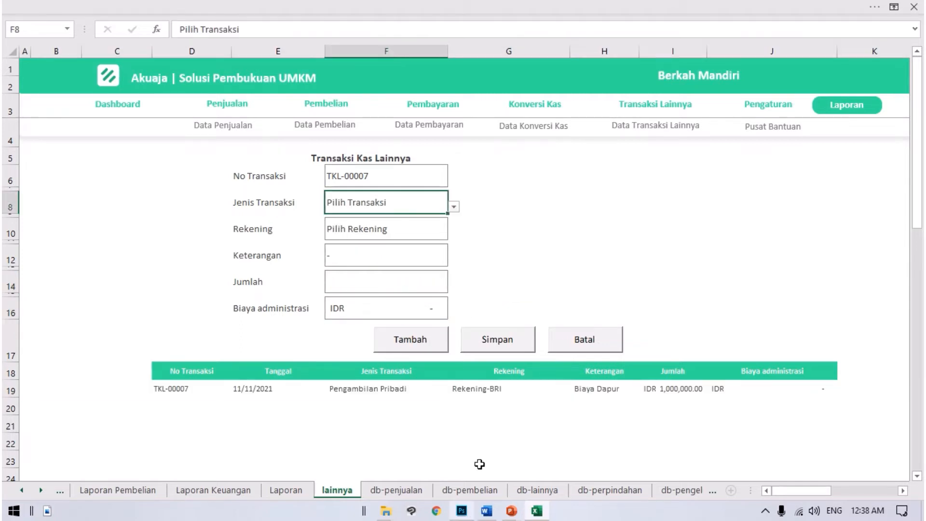
Step: Set the second transaction's Jenis Transaksi to Penerimaan Pinjaman and its Rekening to Kas
left_click(453, 207)
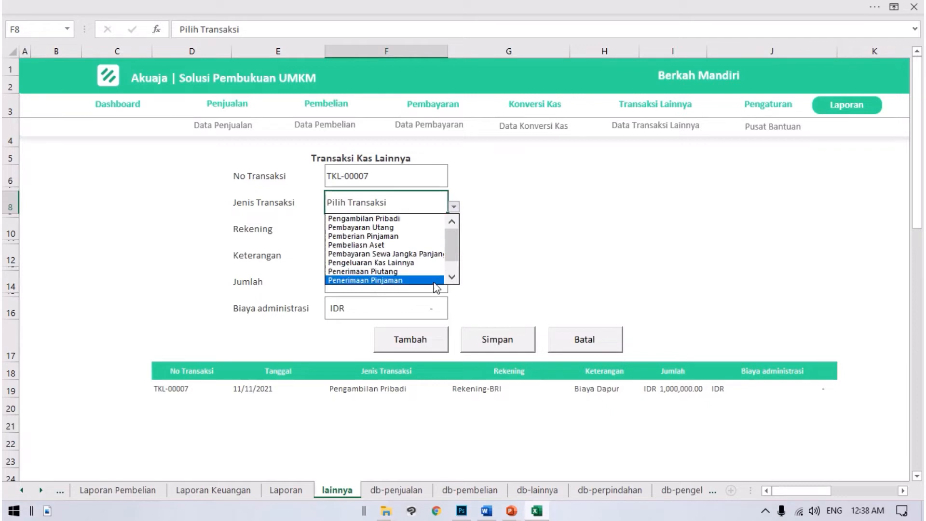
left_click_drag(450, 241, 452, 260)
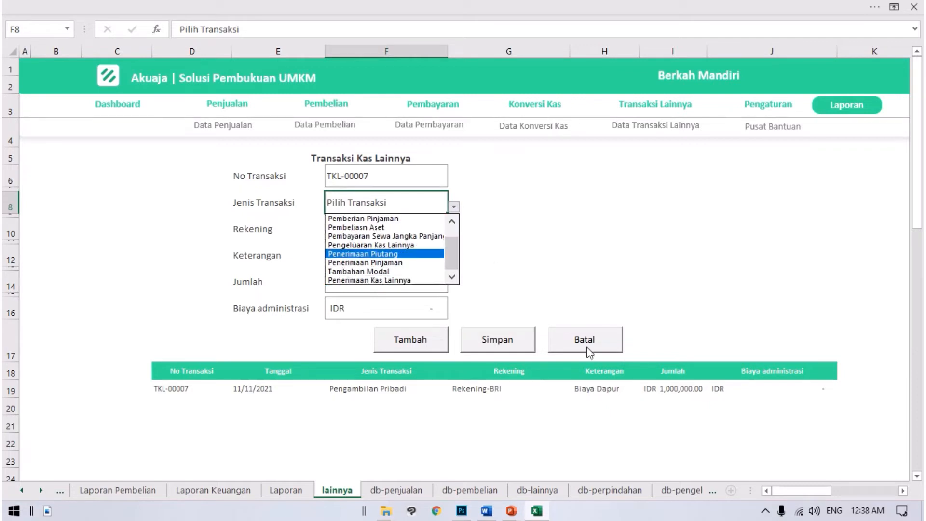
left_click(413, 263)
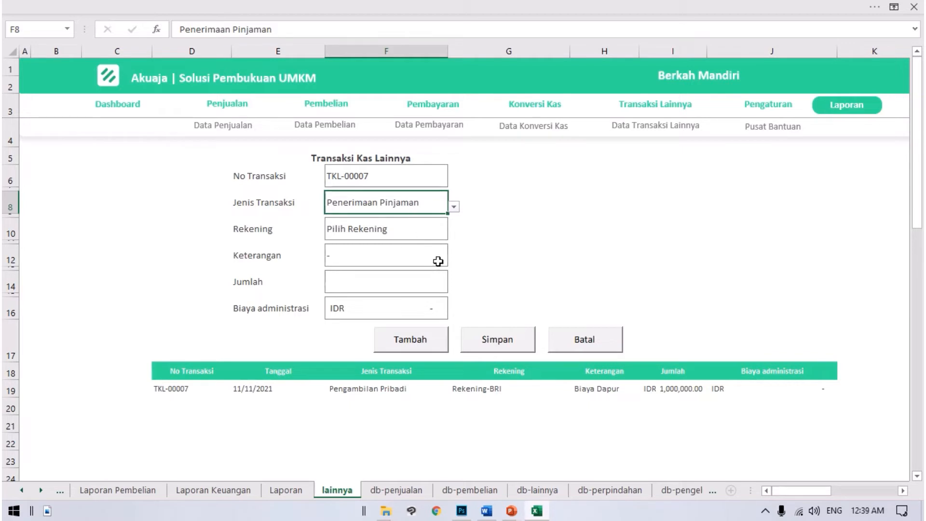
left_click(417, 238)
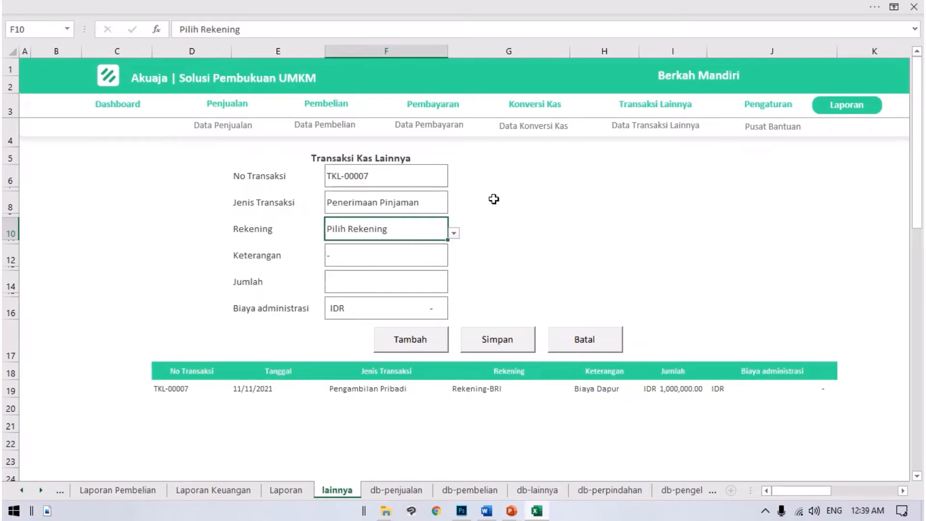
left_click(573, 232)
left_click(384, 203)
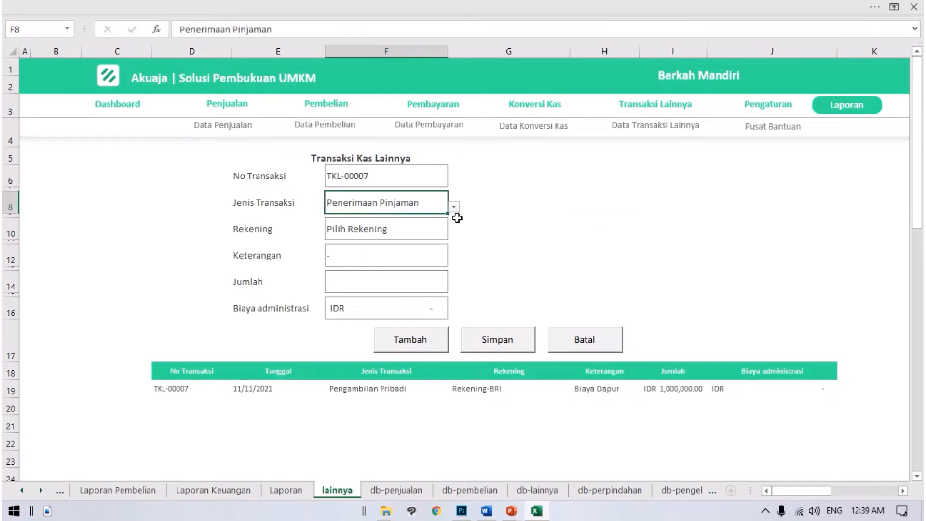
left_click(436, 232)
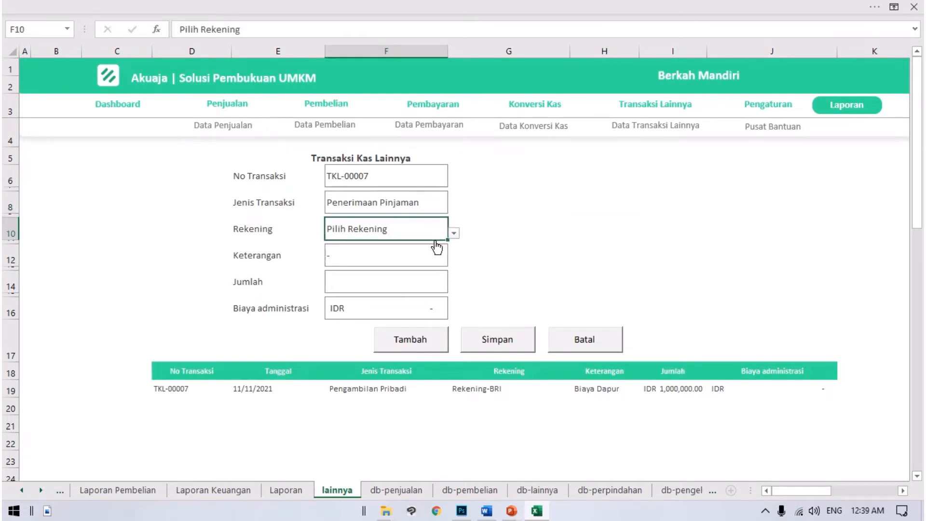
left_click(454, 234)
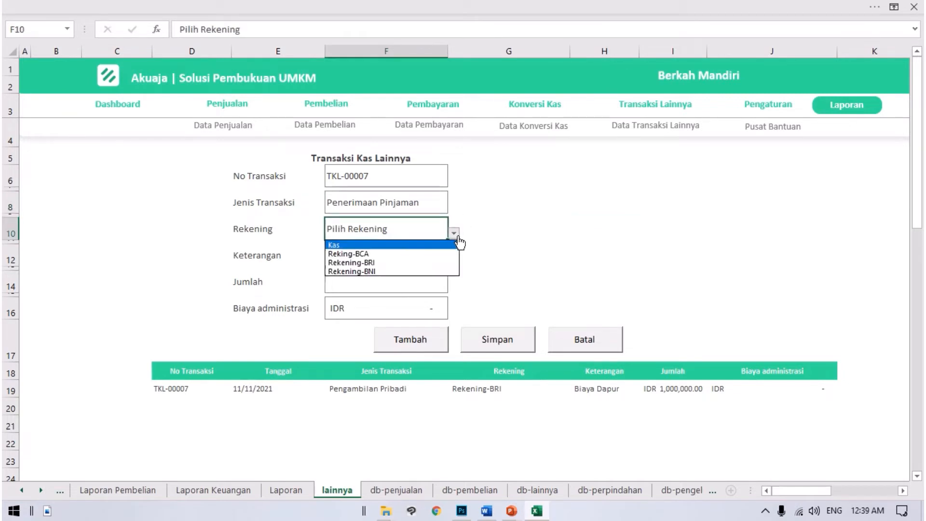
left_click(380, 245)
Step: Enter "Pinjem dari mertua" as the loan's Keterangan and set its Jumlah to 2,000,000
left_click(381, 259)
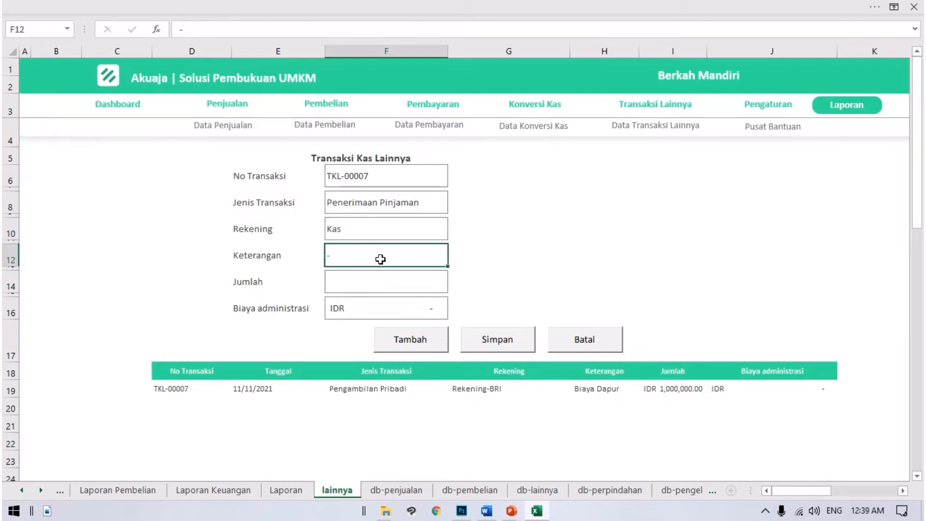
type("Pinjem d")
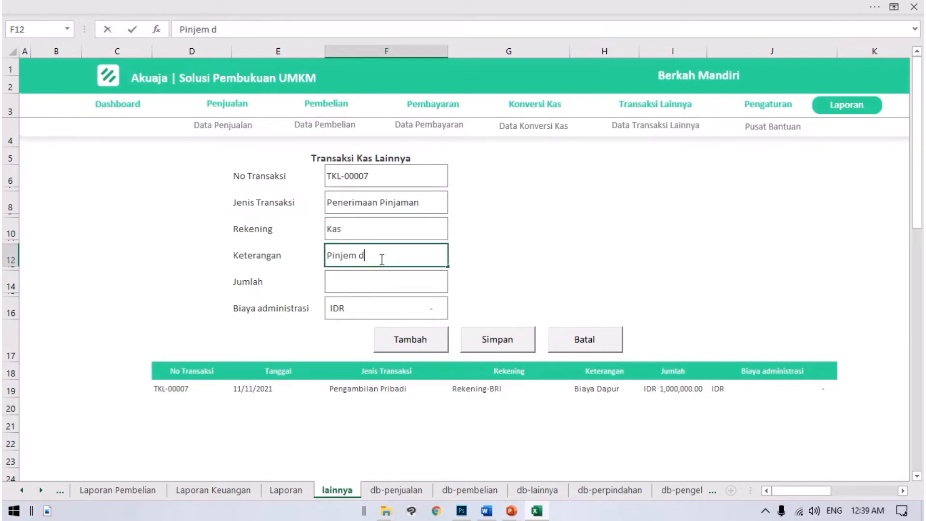
type("ari mertua")
key("Return")
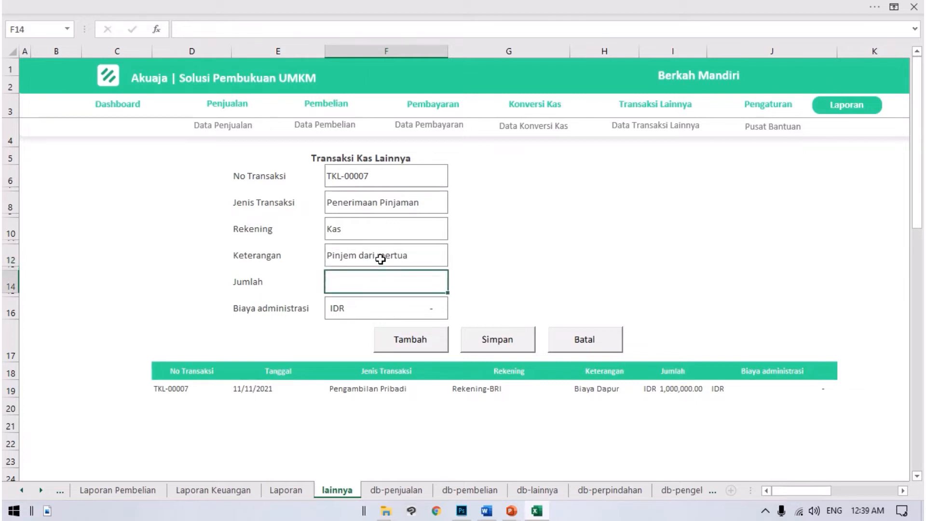
type("2,000,000")
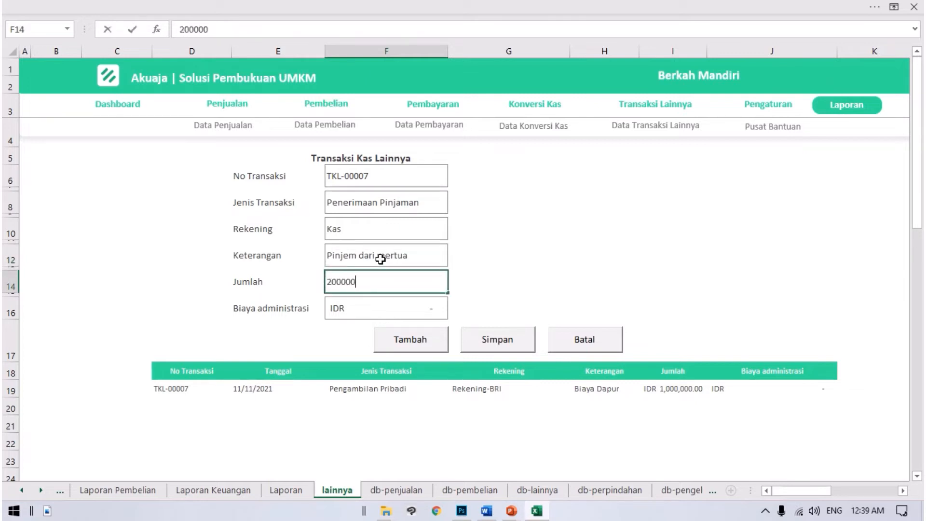
key("Return")
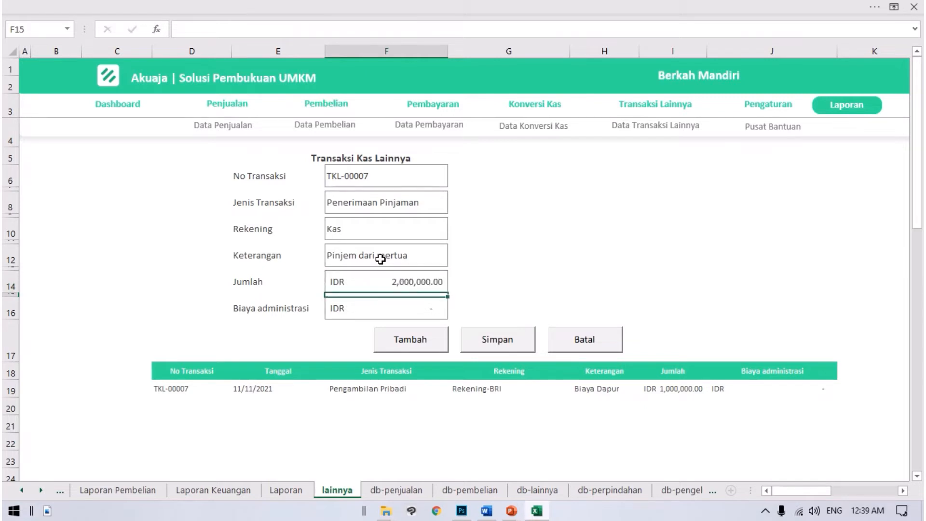
Step: Check the loan's account and amounts, and add the Penerimaan Pinjaman entry to the transaction list
left_click(361, 228)
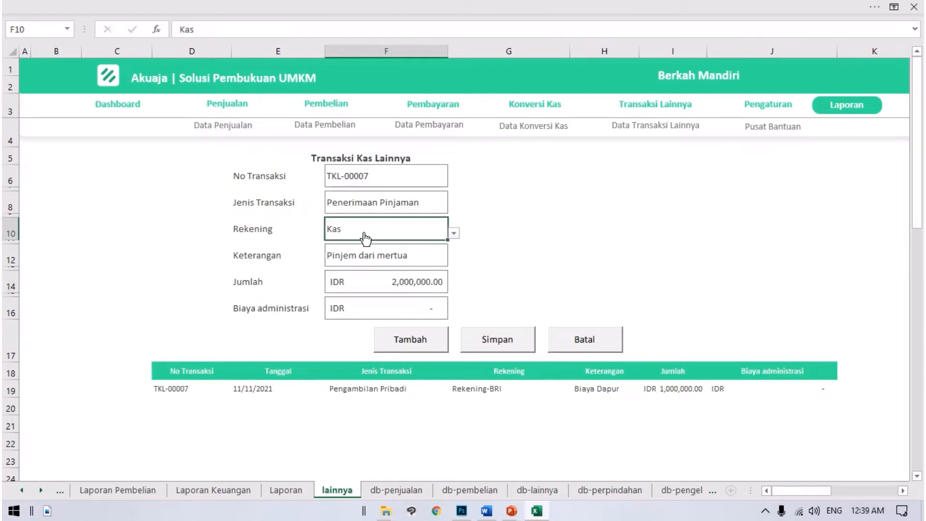
left_click(416, 276)
left_click(424, 306)
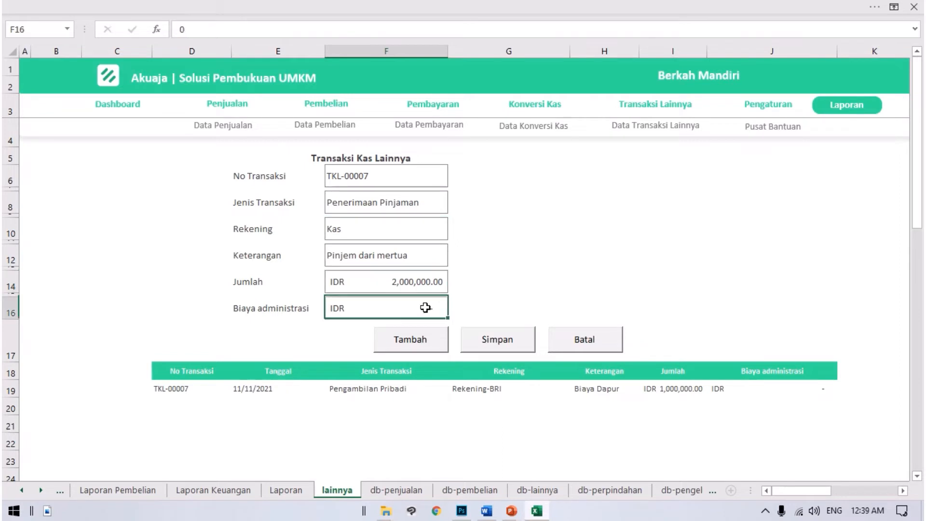
left_click(421, 346)
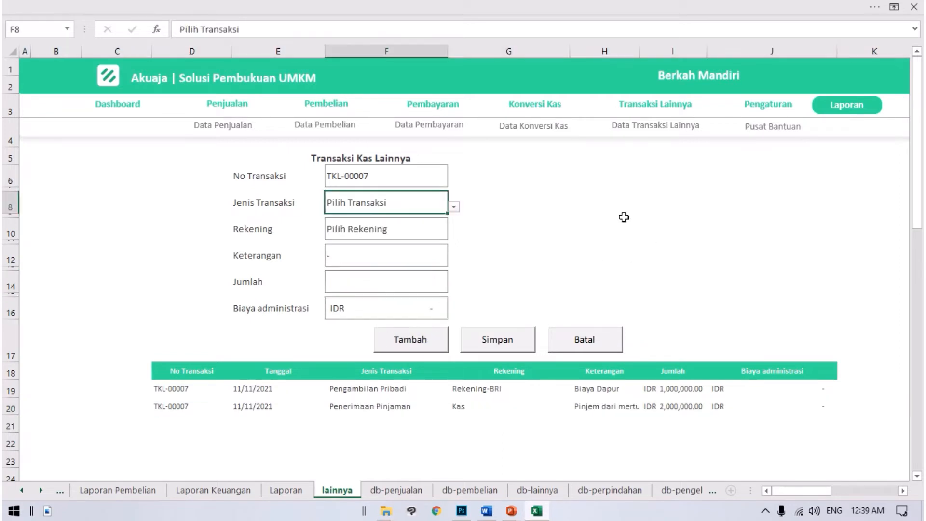
Step: Open the Jenis Transaksi choices for the third transaction
left_click(453, 207)
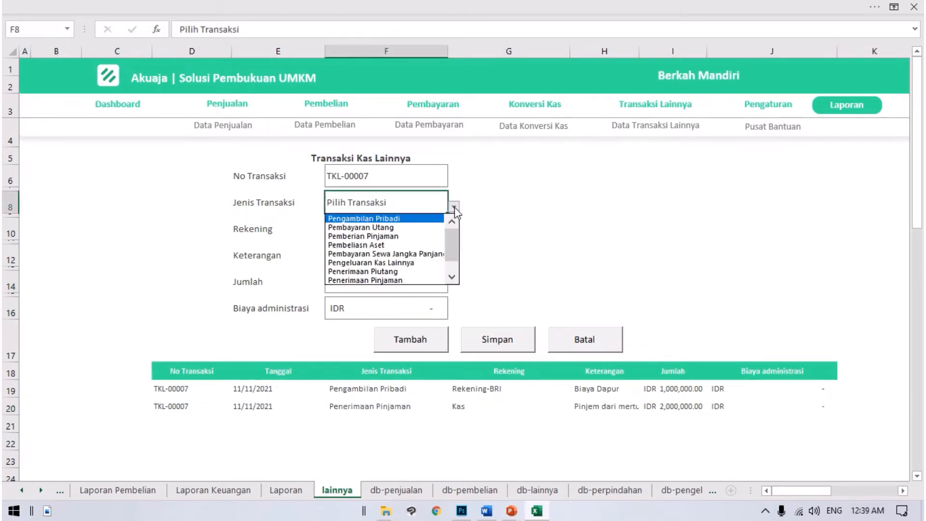
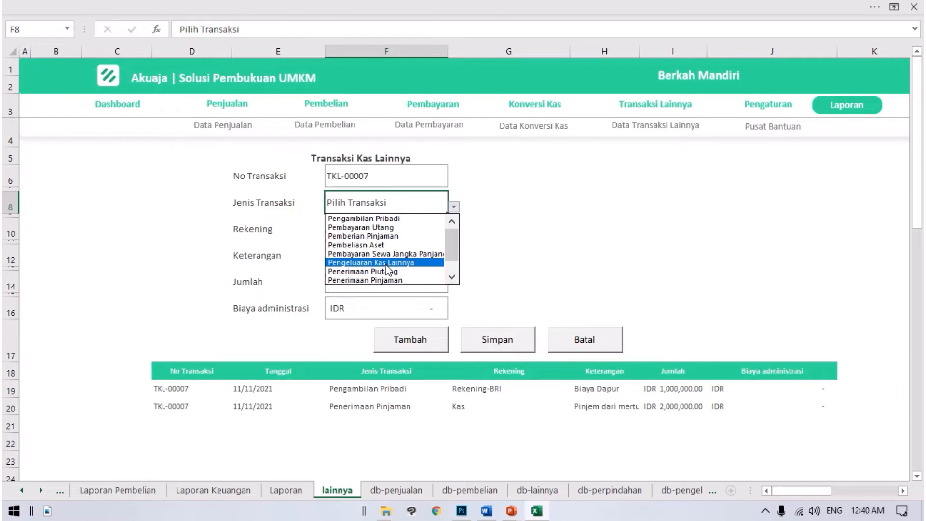
Step: Look through the remaining Jenis Transaksi choices down to Penerimaan Kas Lainnya, close the list without choosing, and check the listed entries
left_click_drag(449, 245, 453, 255)
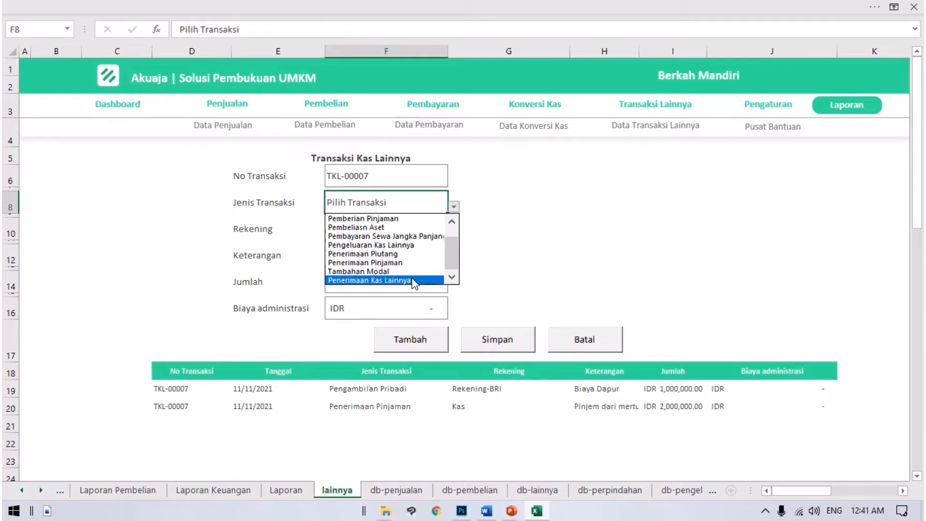
left_click(518, 243)
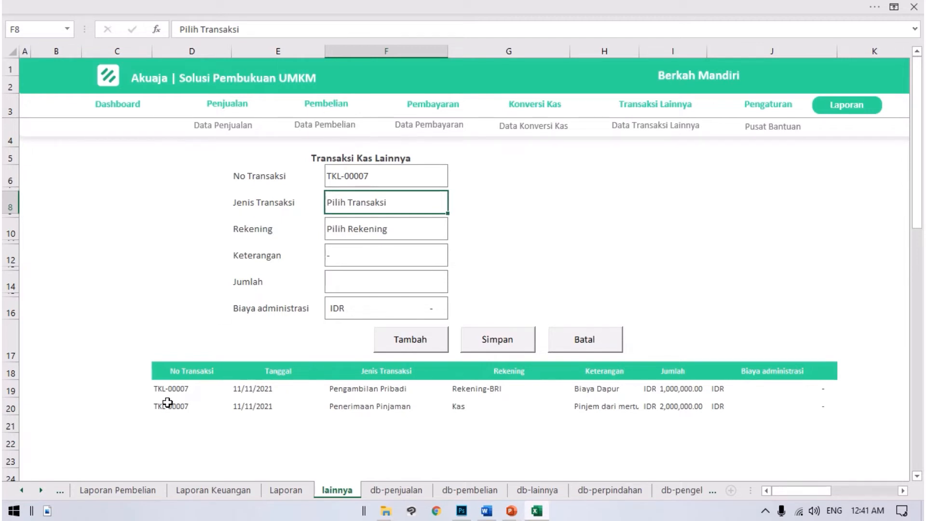
left_click(196, 389)
left_click(603, 238)
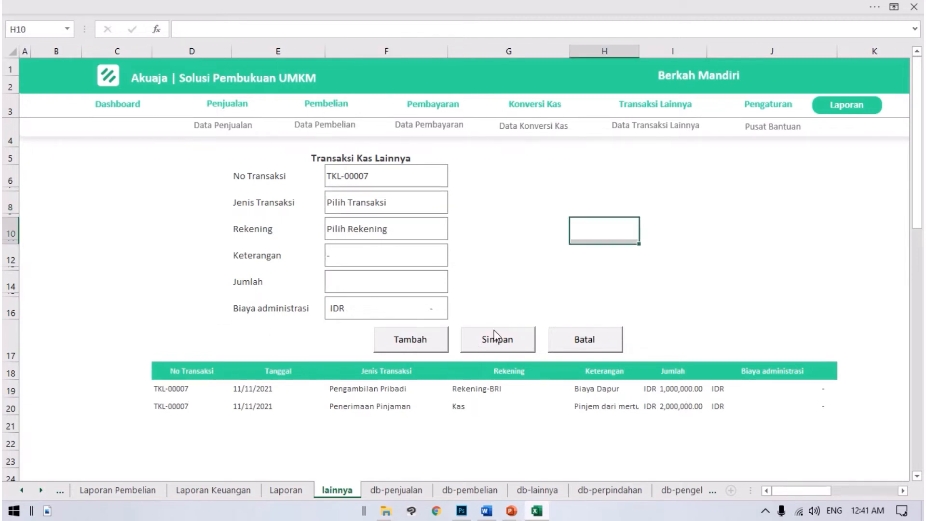
Step: Save the listed Transaksi Kas Lainnya entries and confirm the save
left_click(512, 341)
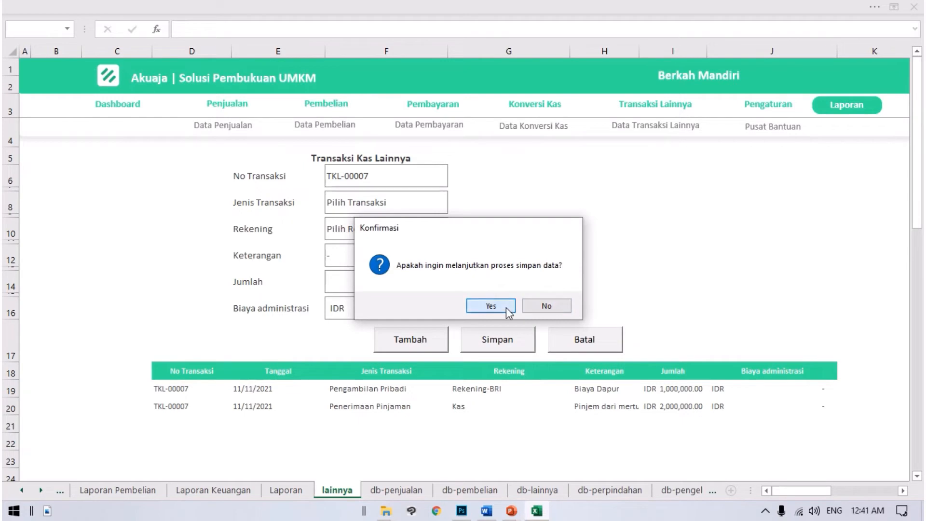
left_click(506, 307)
left_click(506, 307)
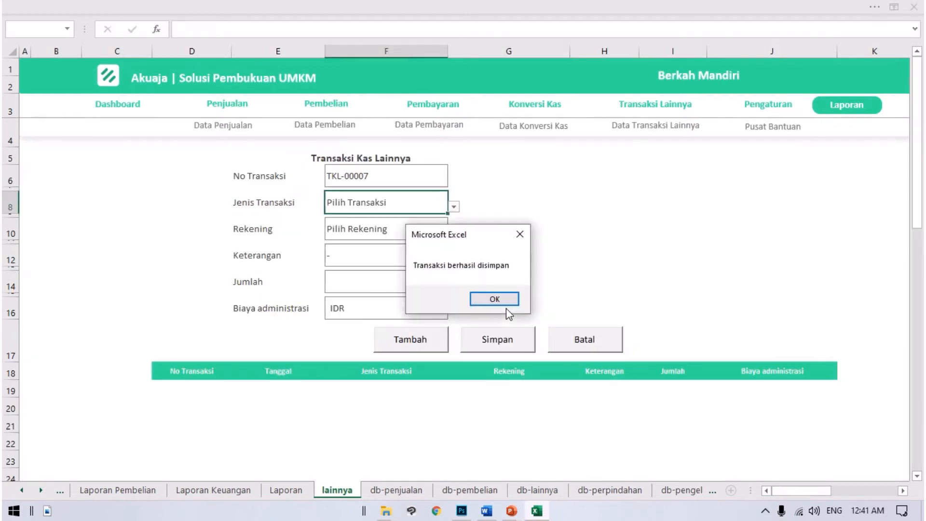
left_click(506, 299)
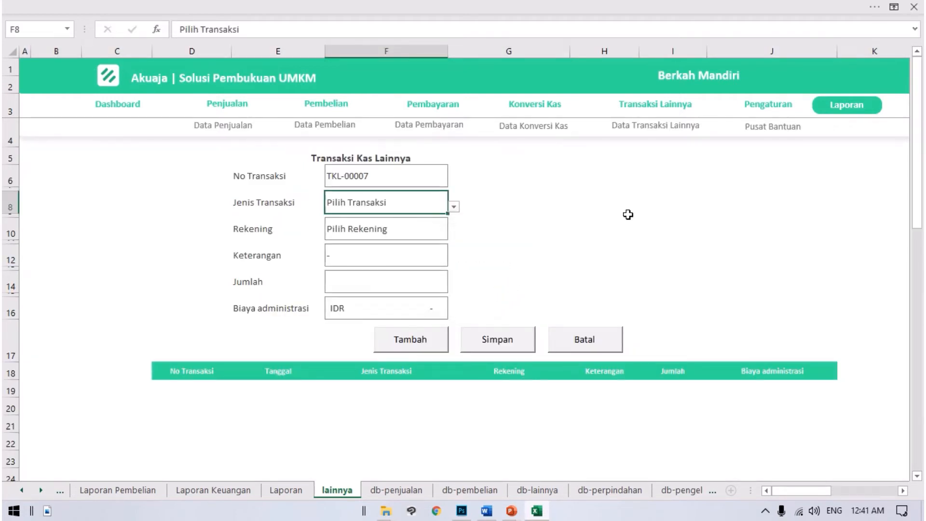
Step: Open Data Transaksi Lainnya and check the newly saved loan row's date, account, description, amount and administration fee
left_click(652, 127)
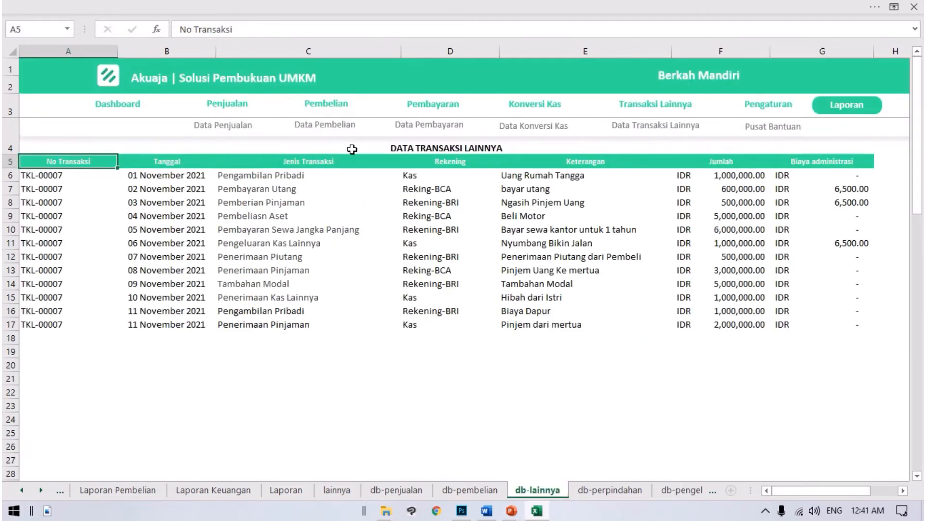
left_click(444, 146)
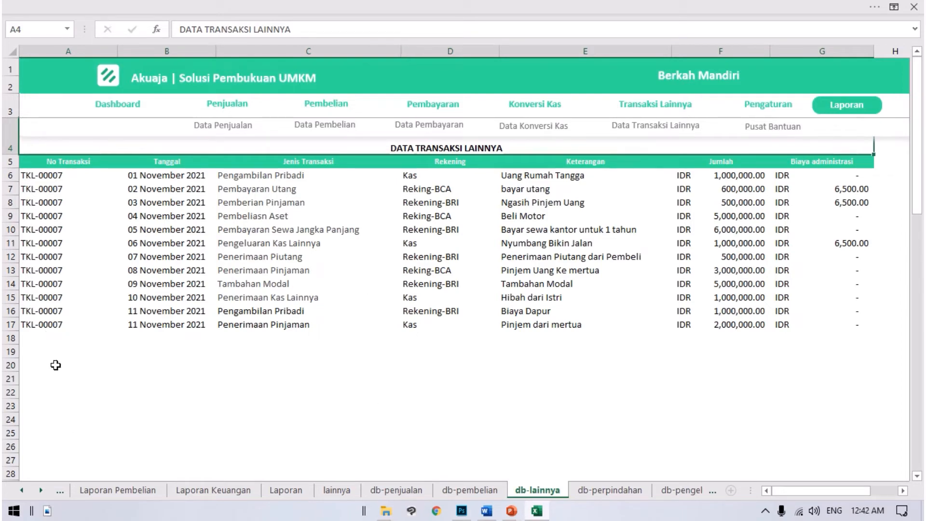
left_click(67, 331)
left_click(152, 330)
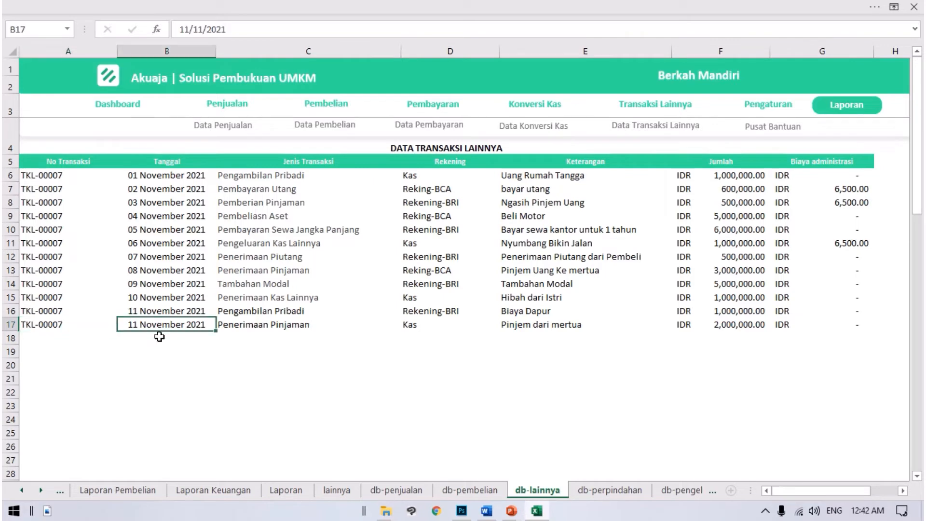
left_click(237, 333)
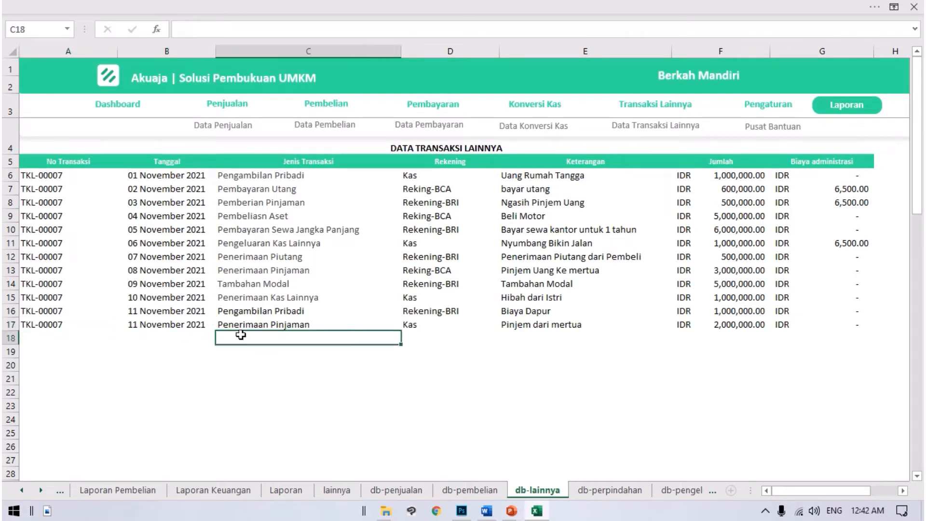
left_click(422, 328)
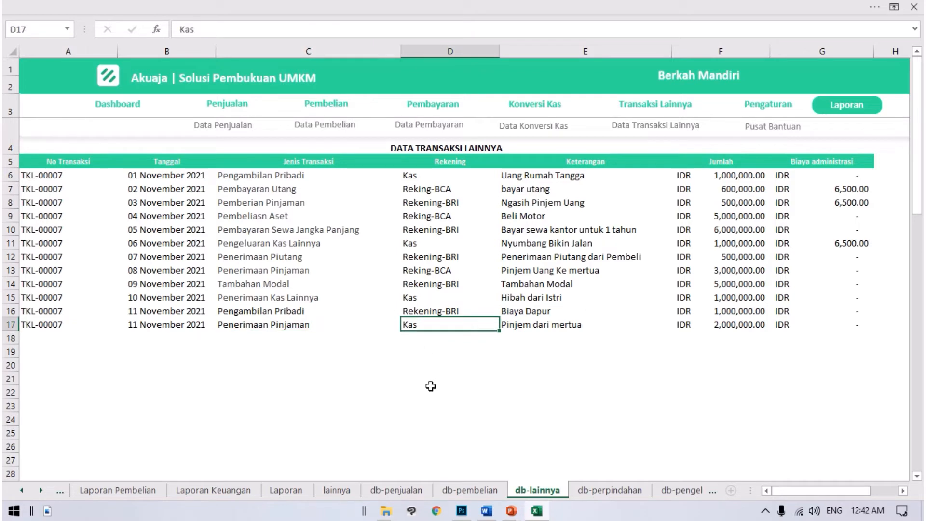
left_click(527, 324)
left_click(738, 320)
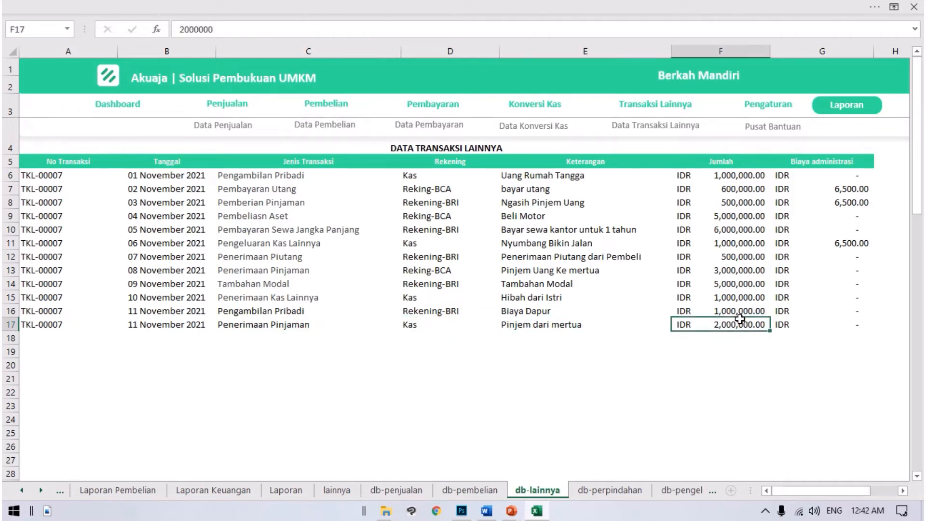
left_click_drag(838, 186, 858, 294)
left_click(860, 315)
left_click(849, 326)
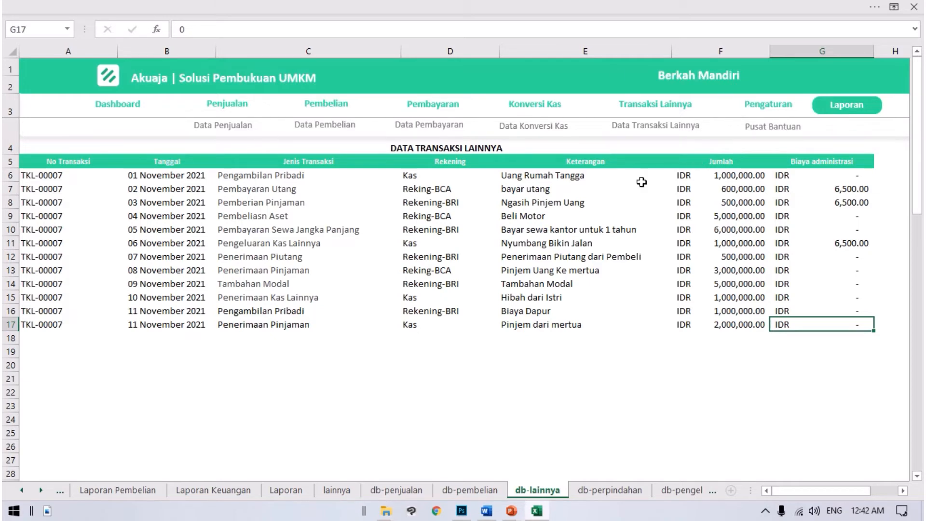
Step: Open the Pengaturan page and look over its general, product and expense settings
left_click(755, 113)
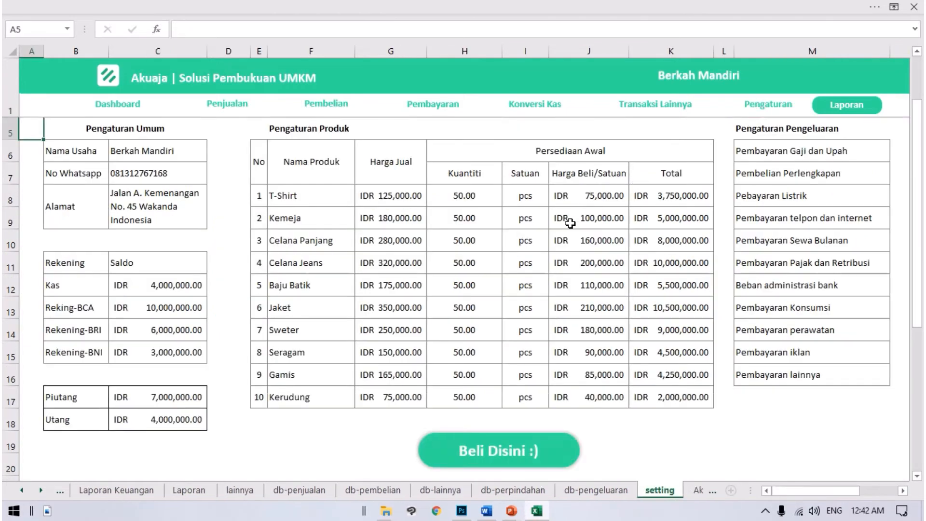
scroll(530, 231, "up", 1)
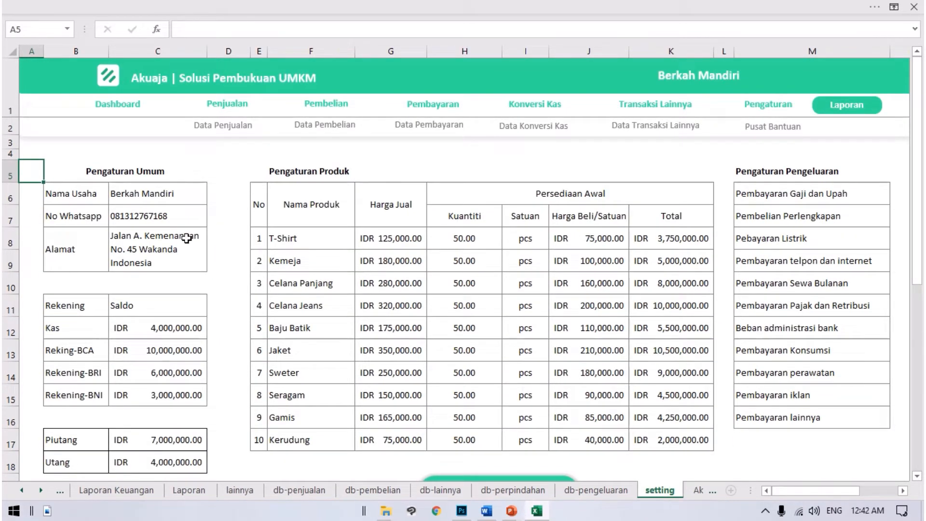
scroll(195, 244, "down", 1)
scroll(152, 293, "up", 1)
Step: Examine the Nama Usaha, No Whatsapp and Alamat entries under Pengaturan Umum
left_click(137, 194)
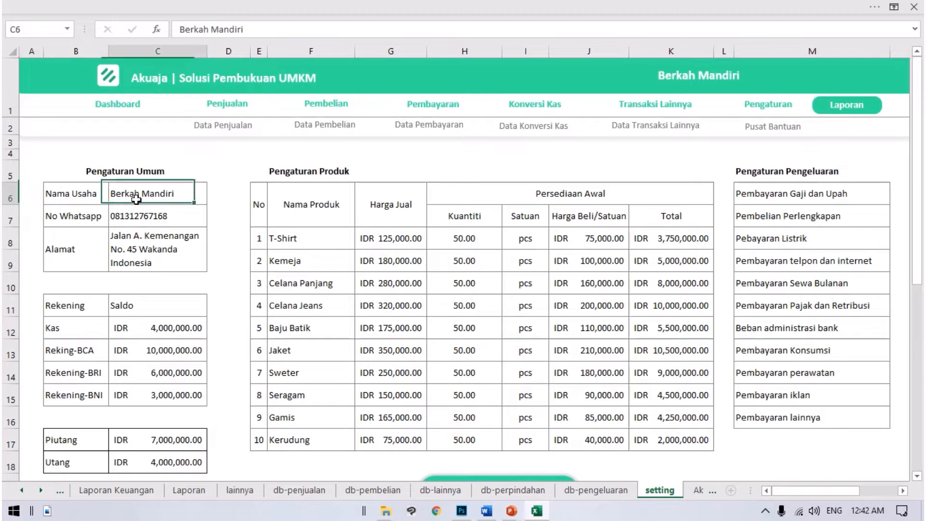
left_click_drag(99, 194, 145, 195)
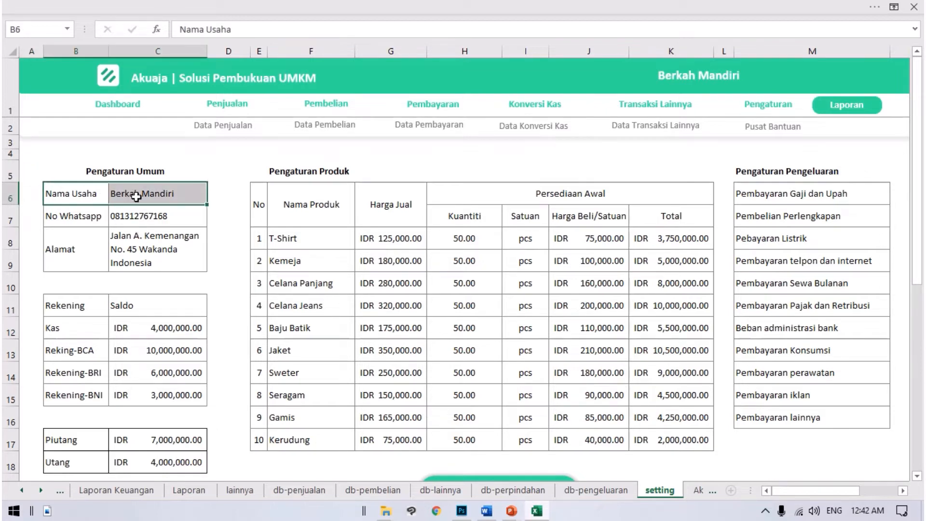
left_click(112, 221)
left_click(133, 231)
mouse_move(80, 200)
left_mouse_down()
mouse_move(71, 189)
mouse_move(172, 249)
left_mouse_up()
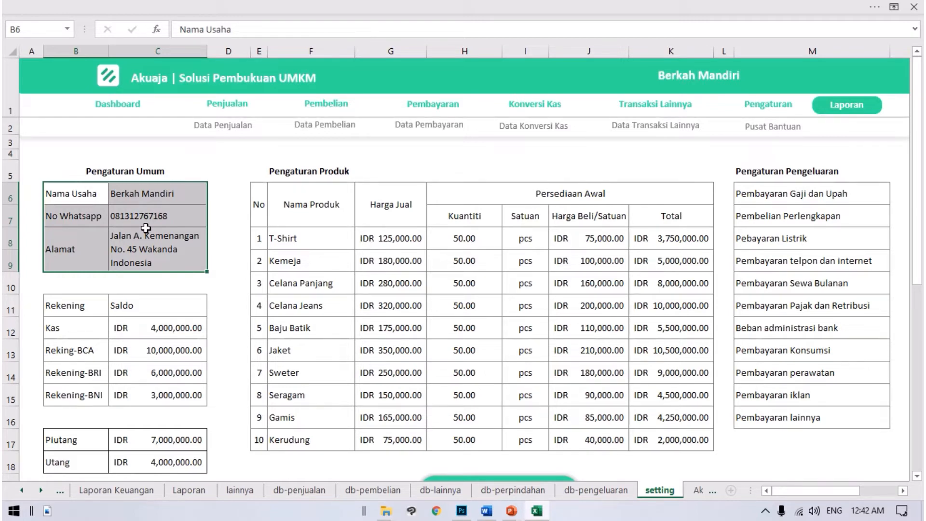
left_click(126, 200)
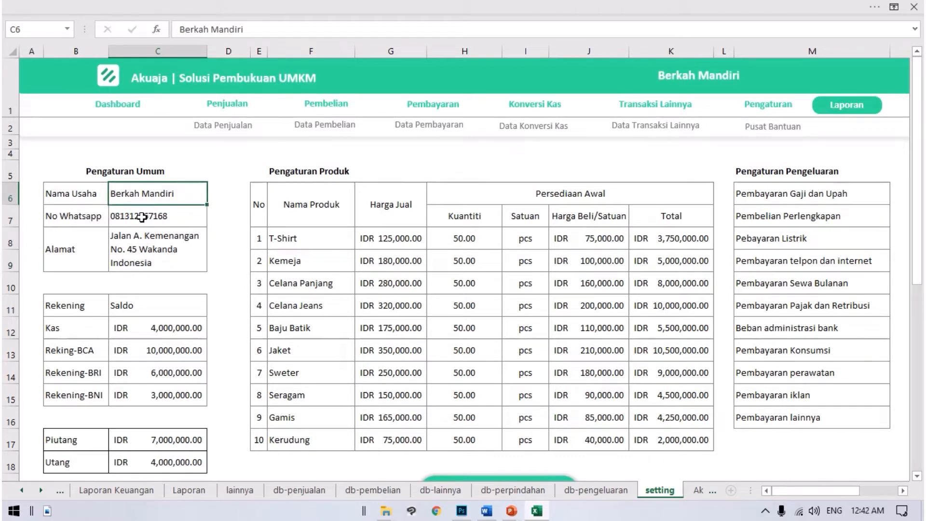
left_click(141, 217)
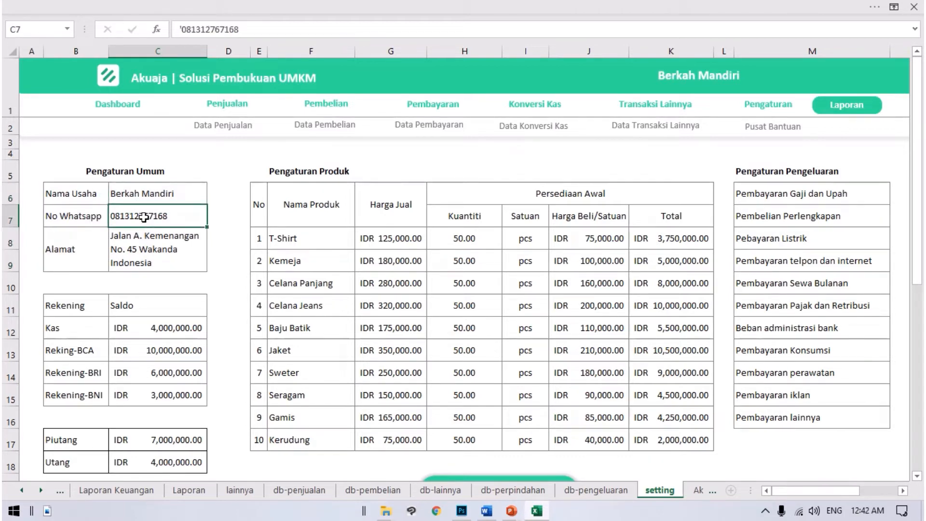
left_click(128, 200)
left_click(137, 236)
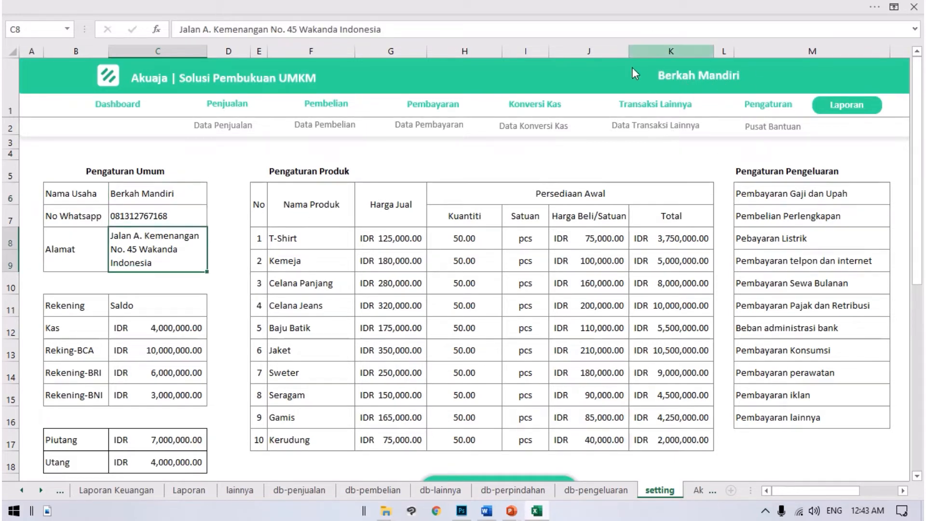
left_click(159, 195)
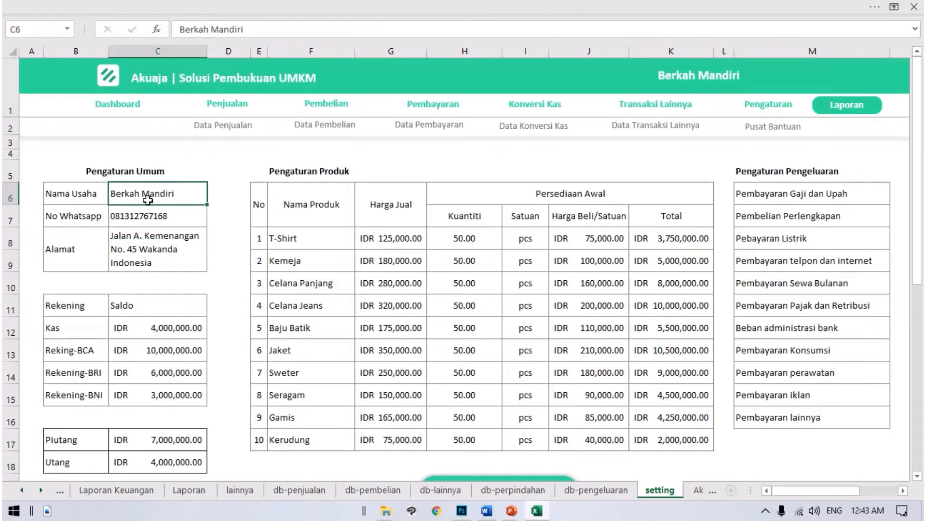
left_click(191, 214)
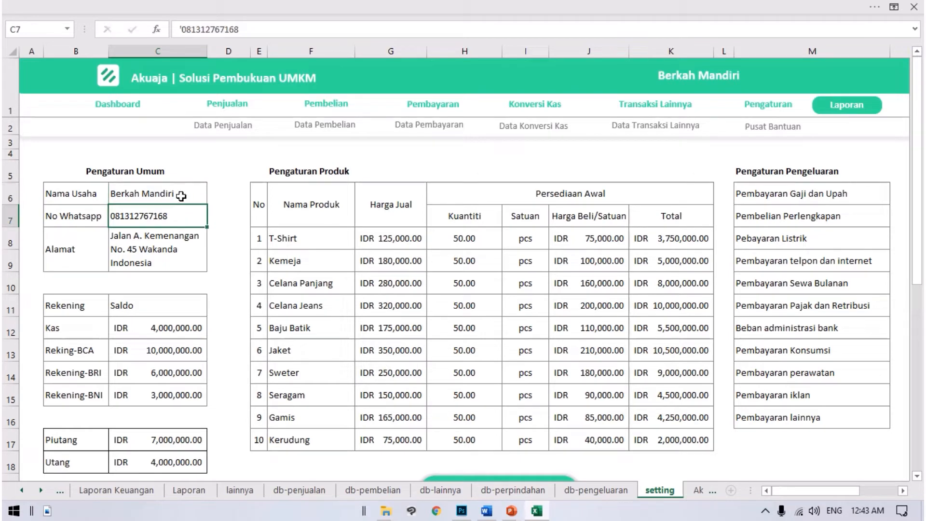
left_click(180, 194)
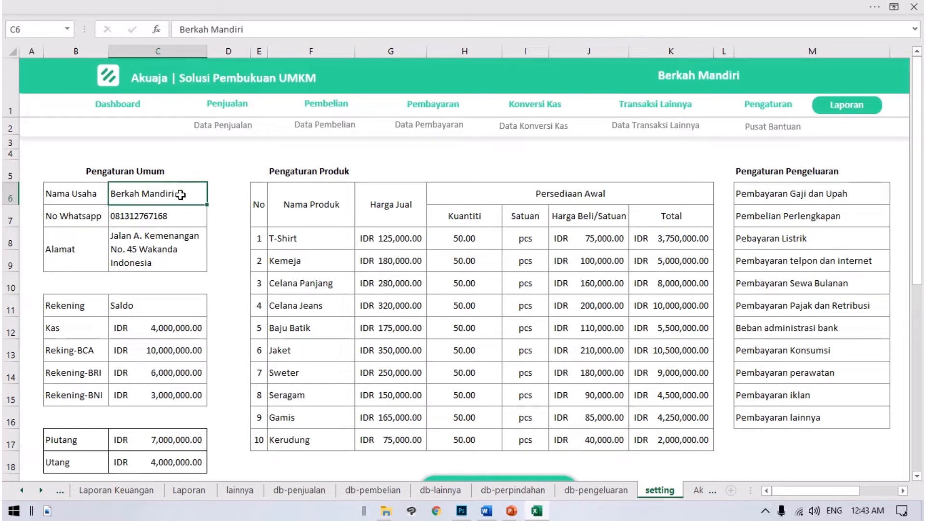
left_click(159, 219)
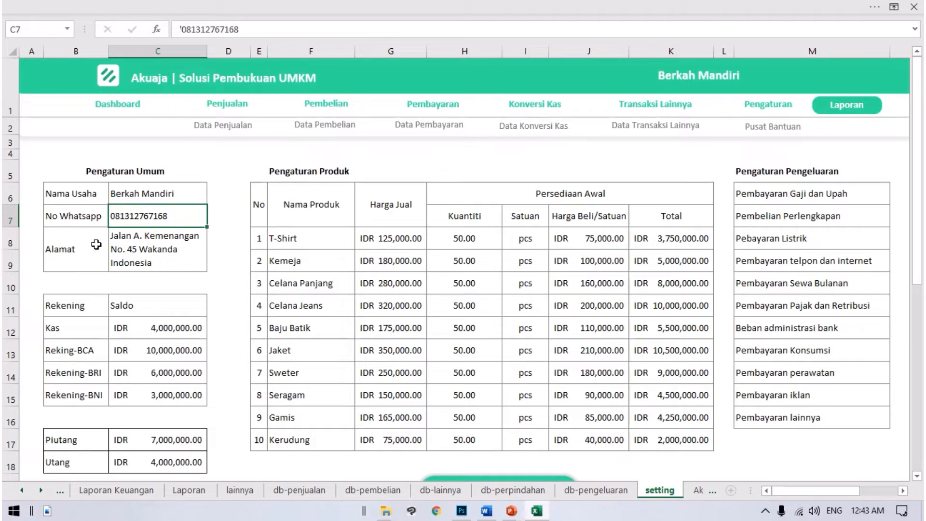
scroll(194, 292, "down", 1)
left_click(200, 217)
Step: Examine the Rekening table's accounts: Kas, Reking-BCA, Rekening-BRI and Rekening-BNI
scroll(192, 265, "down", 1)
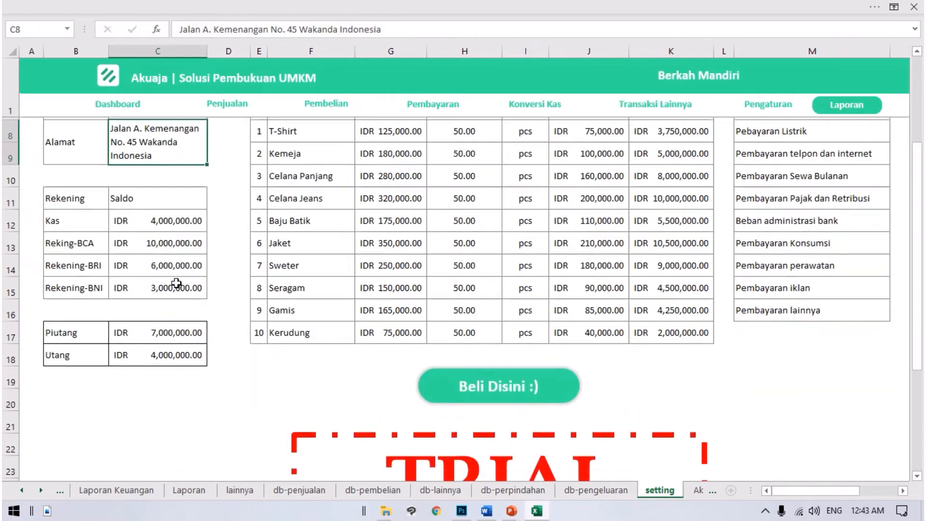
scroll(123, 248, "up", 1)
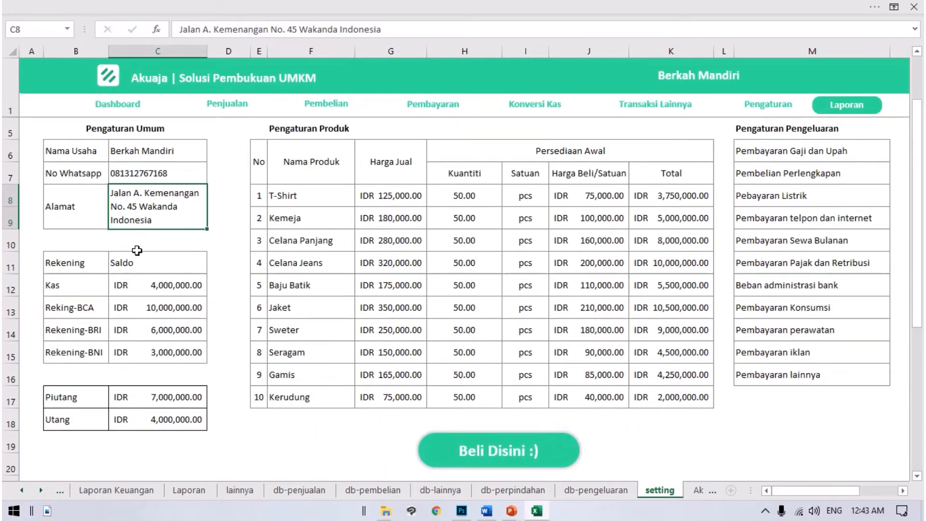
left_click_drag(83, 262, 143, 268)
left_click(90, 292)
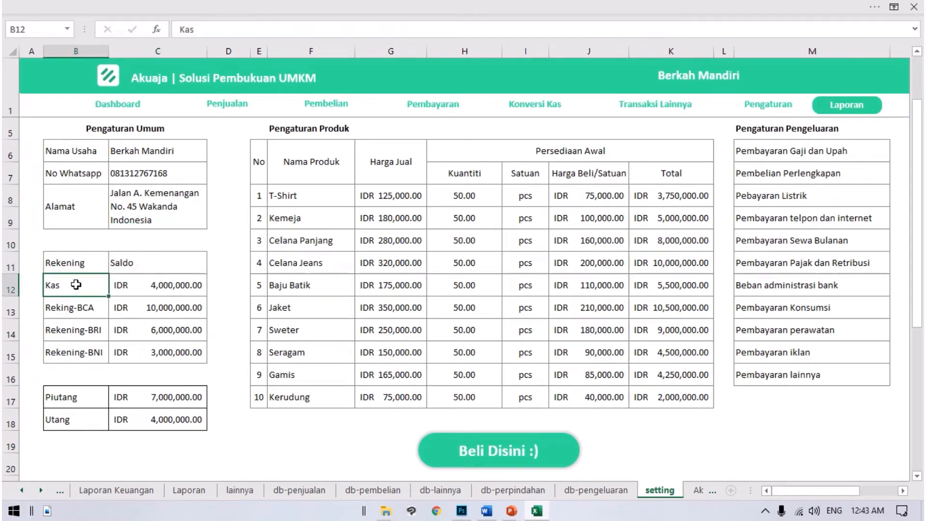
left_click_drag(76, 288, 166, 369)
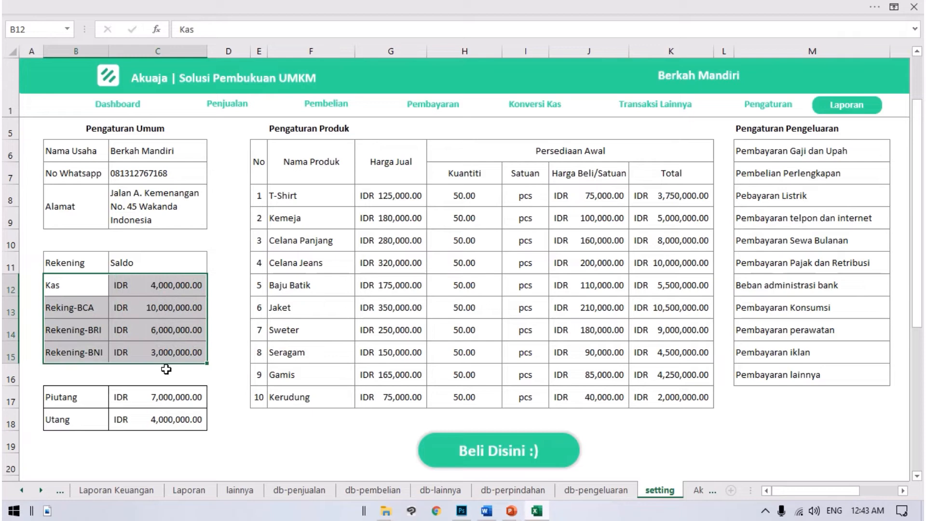
left_click(144, 301)
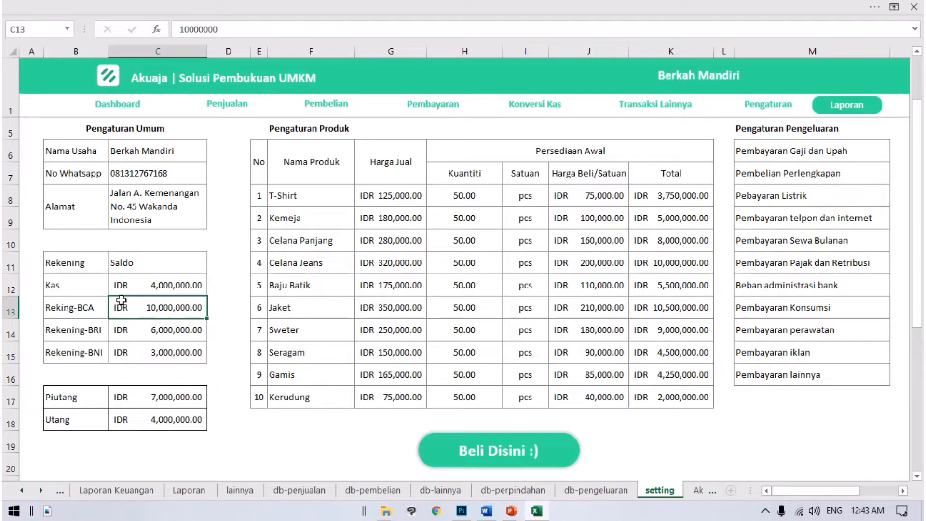
left_click_drag(99, 329, 150, 344)
left_click(67, 287)
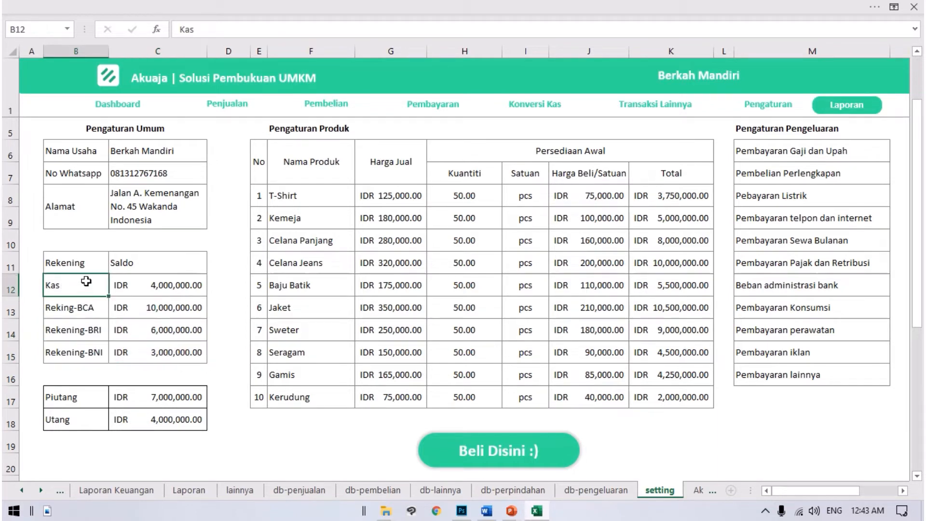
left_click(87, 312)
left_click_drag(70, 333, 165, 347)
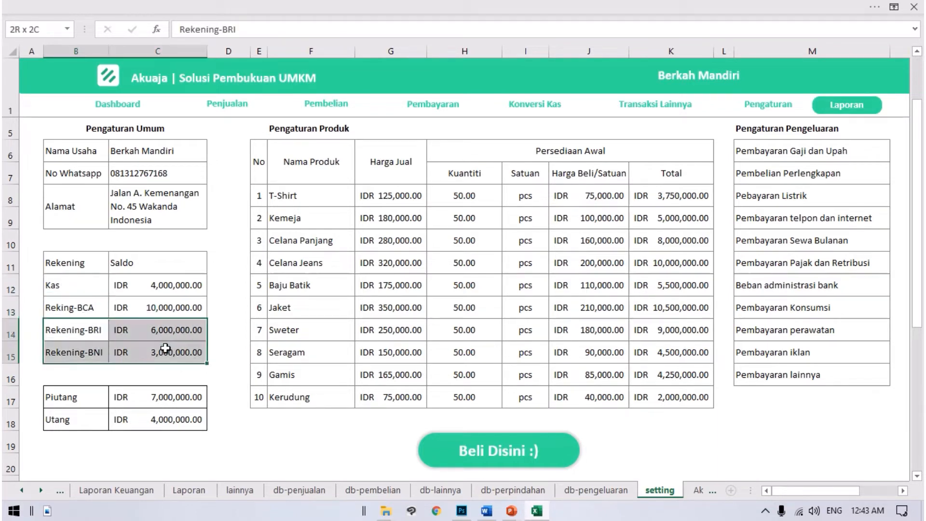
Step: Check the Saldo column and the opening balance entered for Kas
left_click(159, 276)
left_click(157, 268)
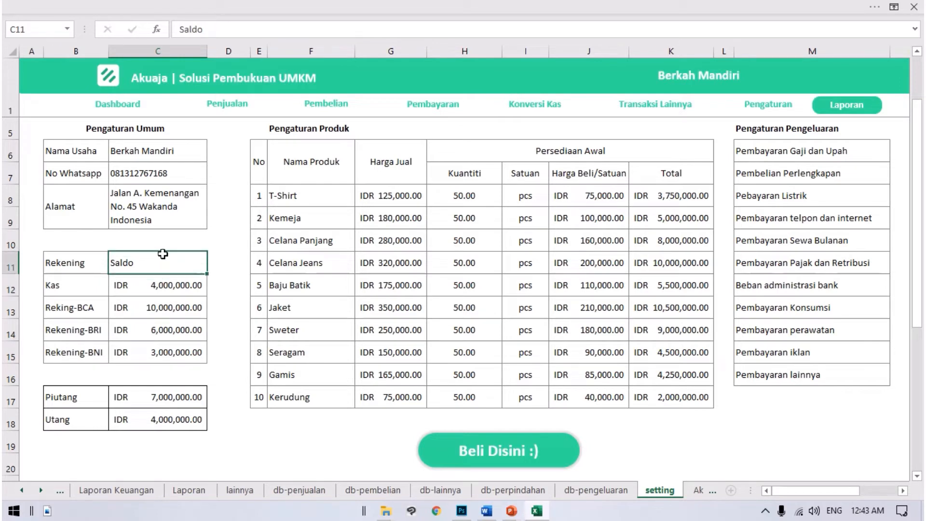
left_click(161, 282)
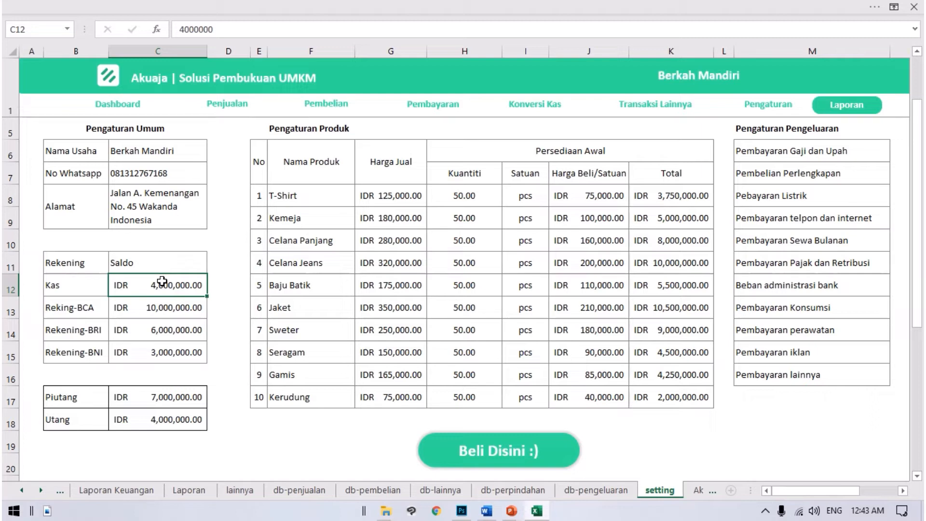
left_click(211, 285)
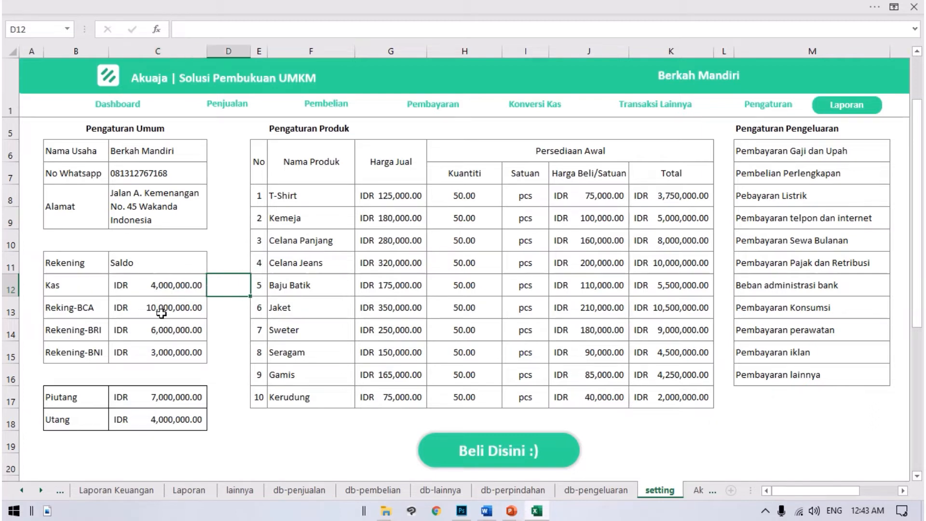
Step: Check the opening balances entered for Kas and Reking-BCA in the Rekening table
left_click(165, 288)
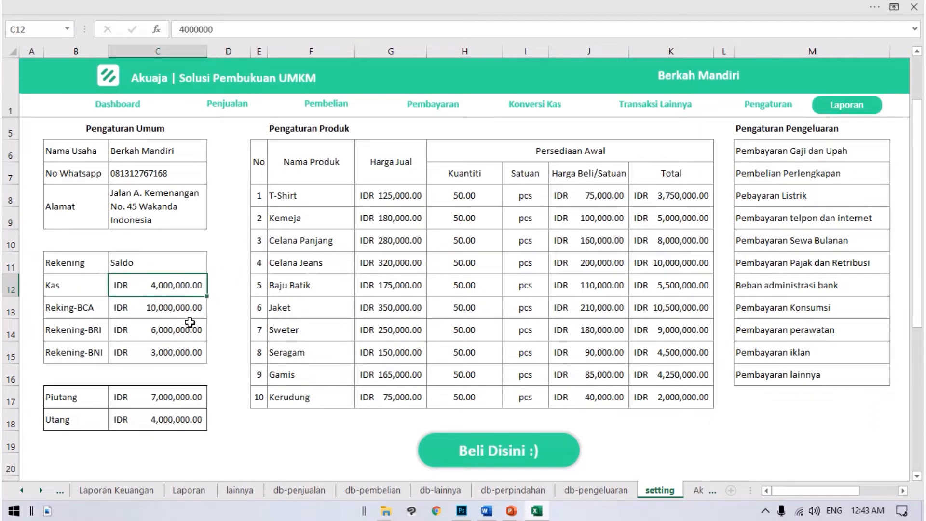
left_click(108, 312)
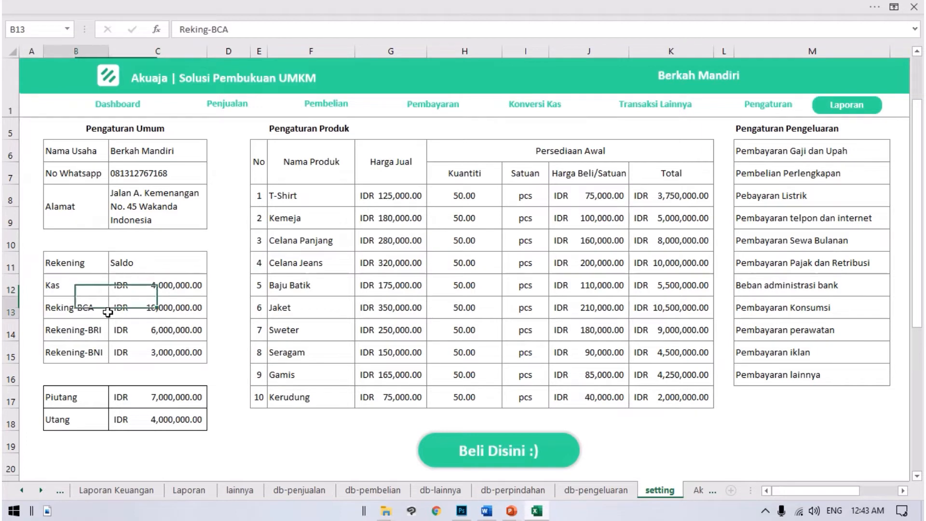
left_click(174, 310)
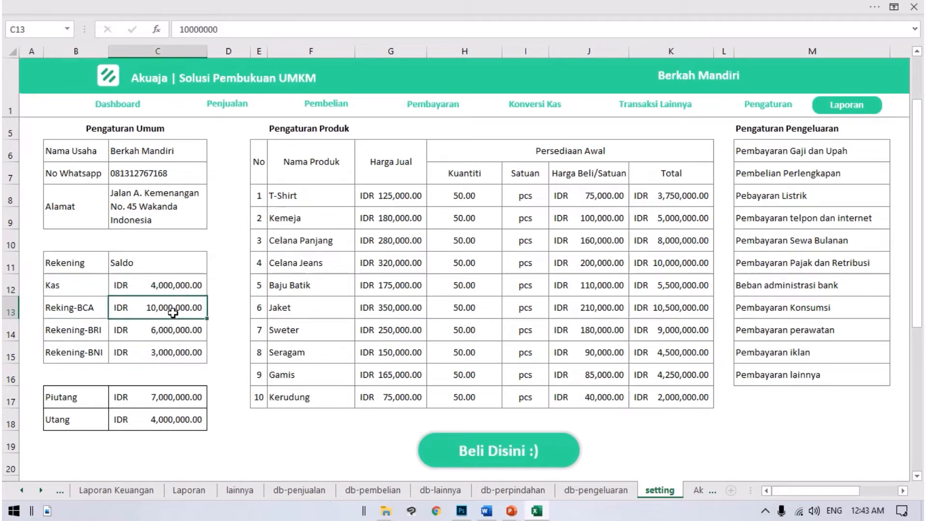
Step: Examine the opening Piutang and Utang amounts below the Rekening table
scroll(179, 349, "down", 2)
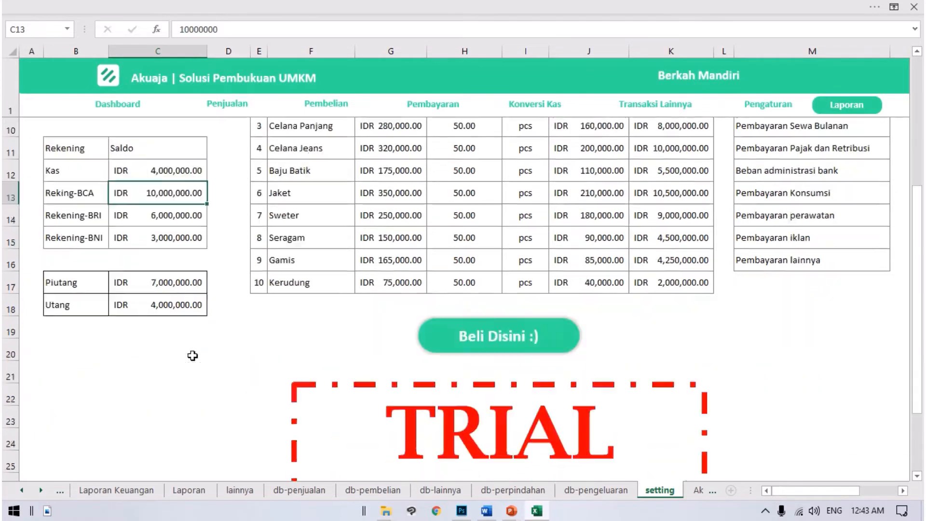
scroll(160, 336, "up", 1)
scroll(161, 336, "up", 1)
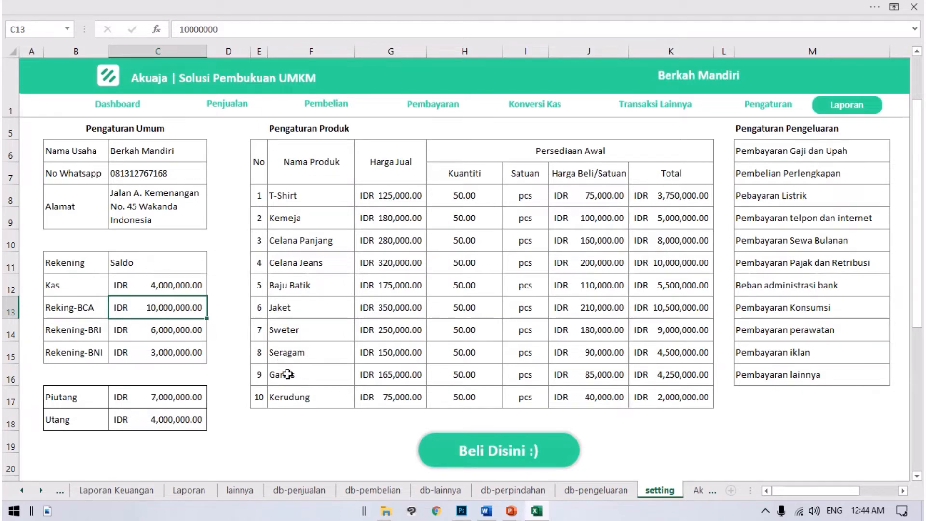
left_click(184, 401)
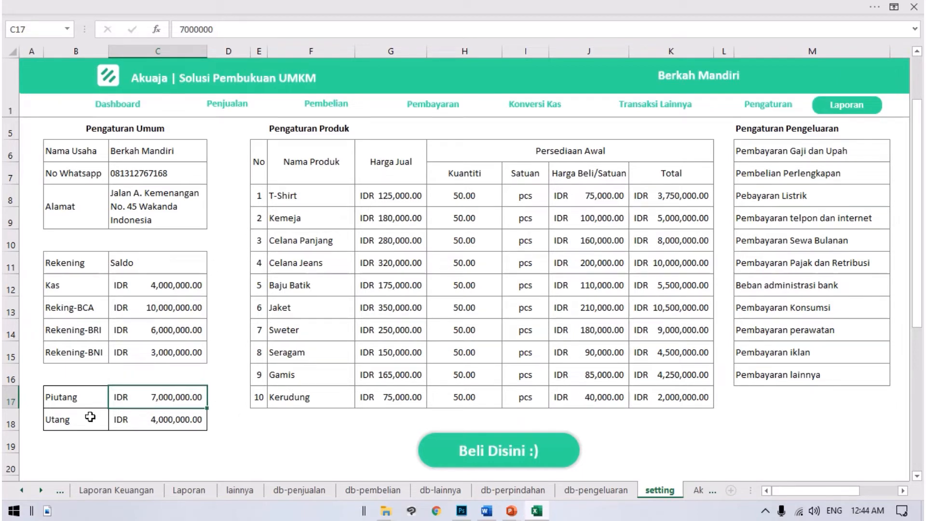
left_click(147, 419)
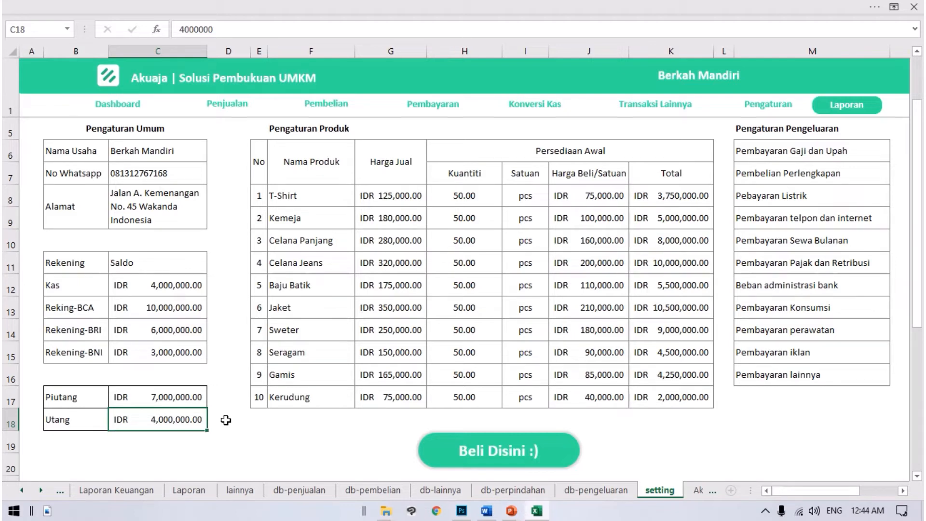
Step: Clear all ten product rows from Nama Produk through Harga Beli/Satuan, and undo the deletion
left_click(313, 262)
left_click(304, 196)
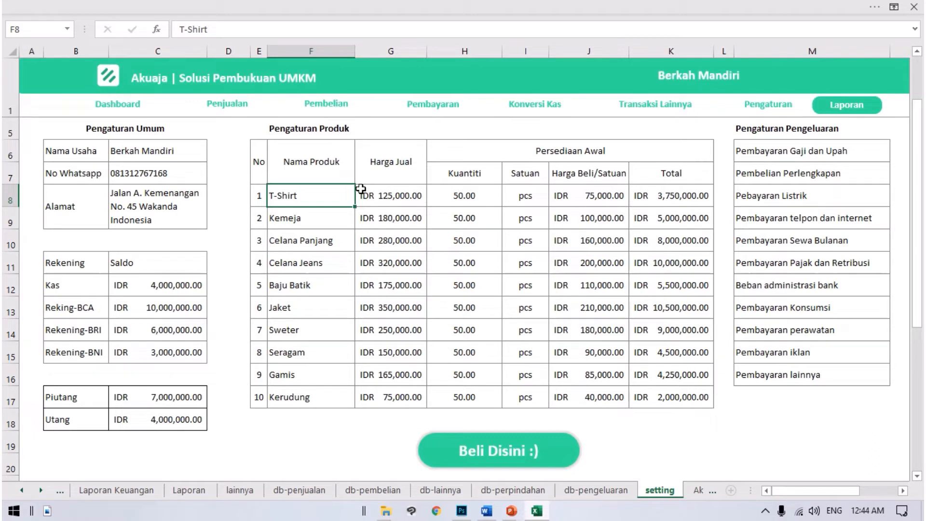
left_click_drag(328, 197, 585, 389)
key("Delete")
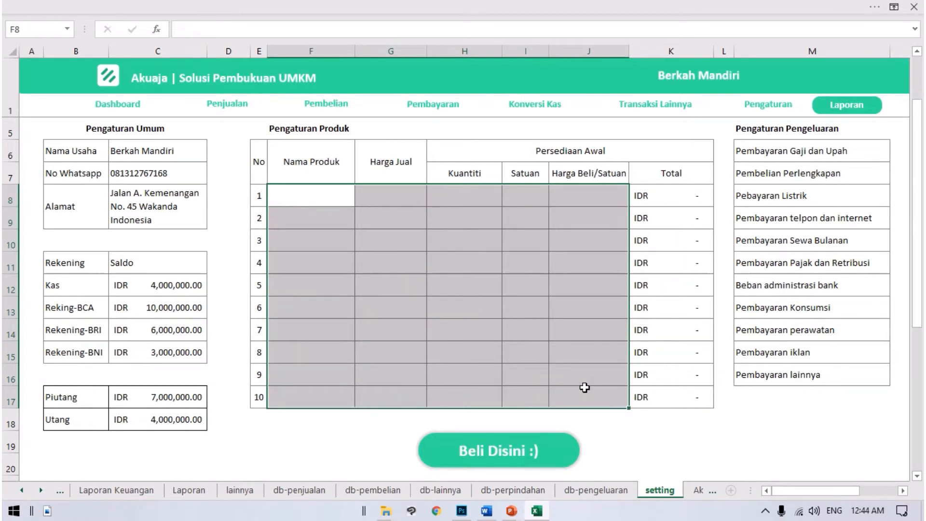
key("ctrl+z")
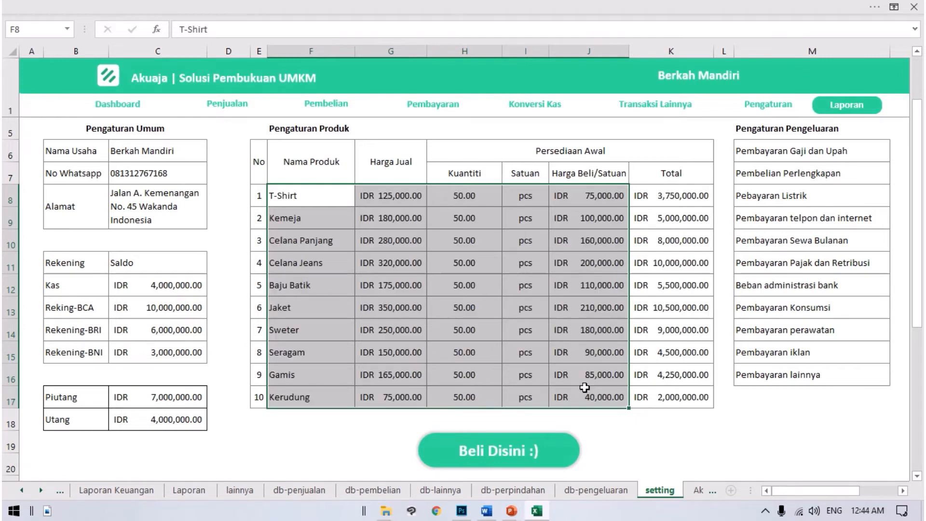
Step: Look over the product names in the Nama Produk column of Pengaturan Produk
left_click(271, 188)
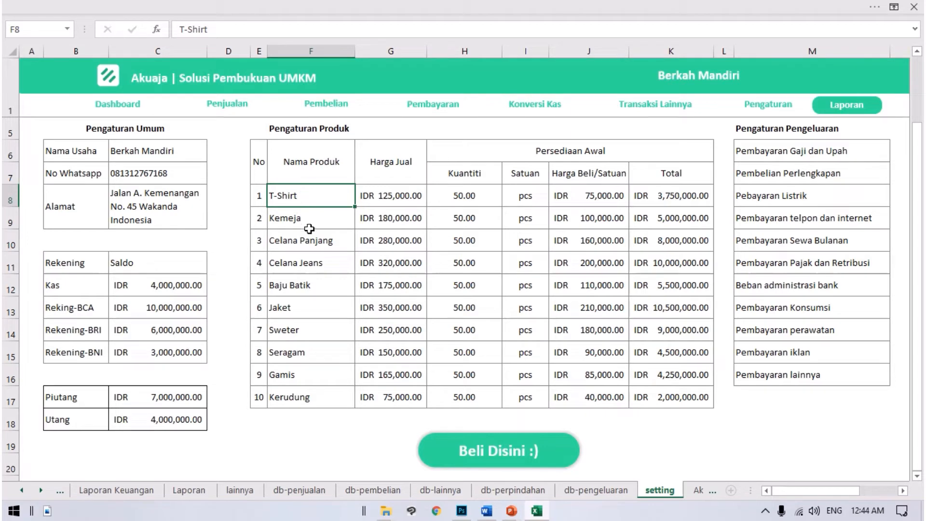
left_click(318, 248)
left_click(326, 306)
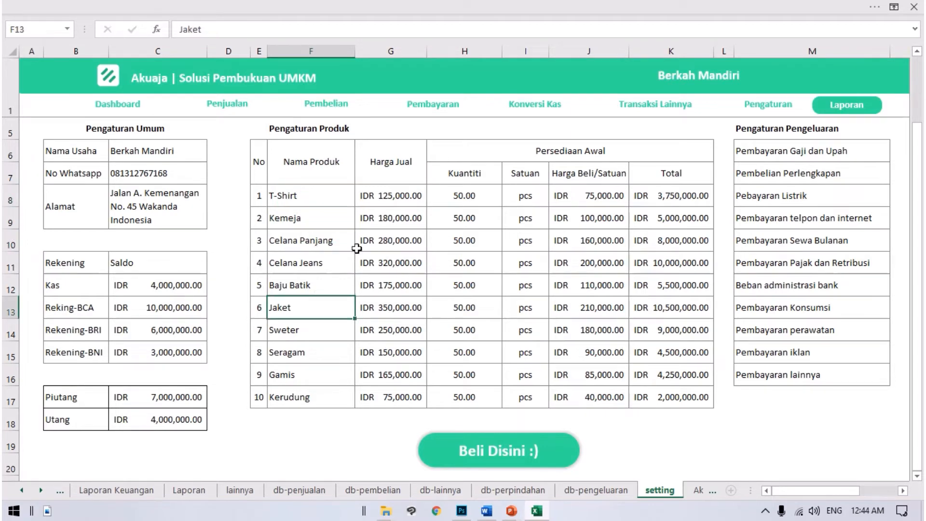
Step: Examine the T-Shirt row's Harga Jual, Kuantiti and Satuan entries in Pengaturan Produk
left_click(392, 200)
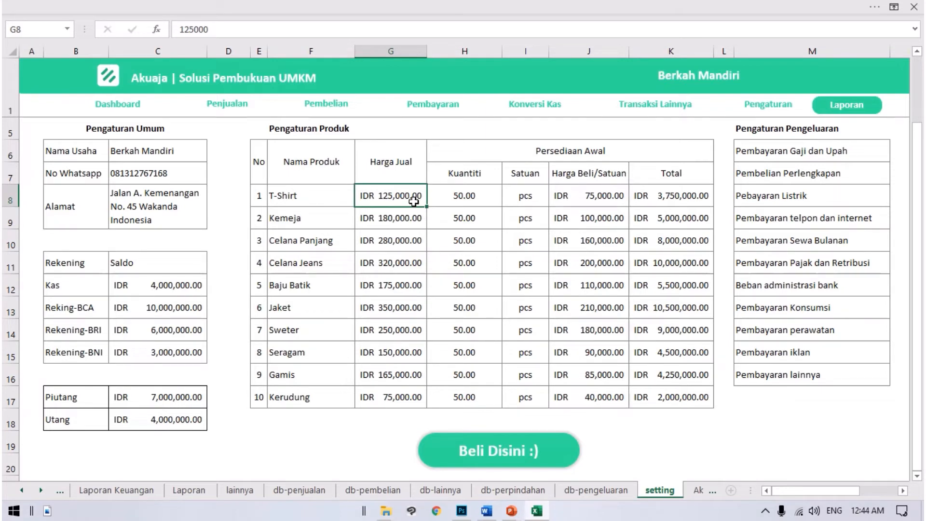
left_click(450, 197)
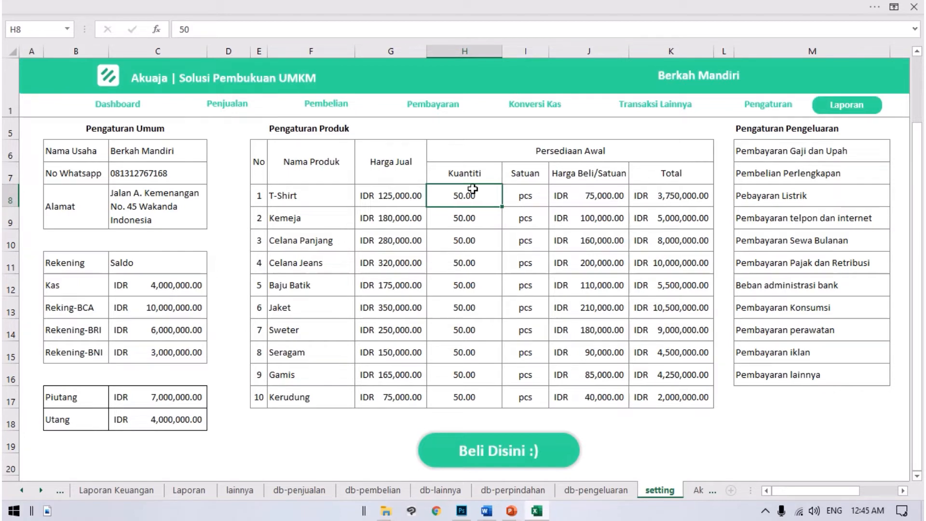
left_click(533, 196)
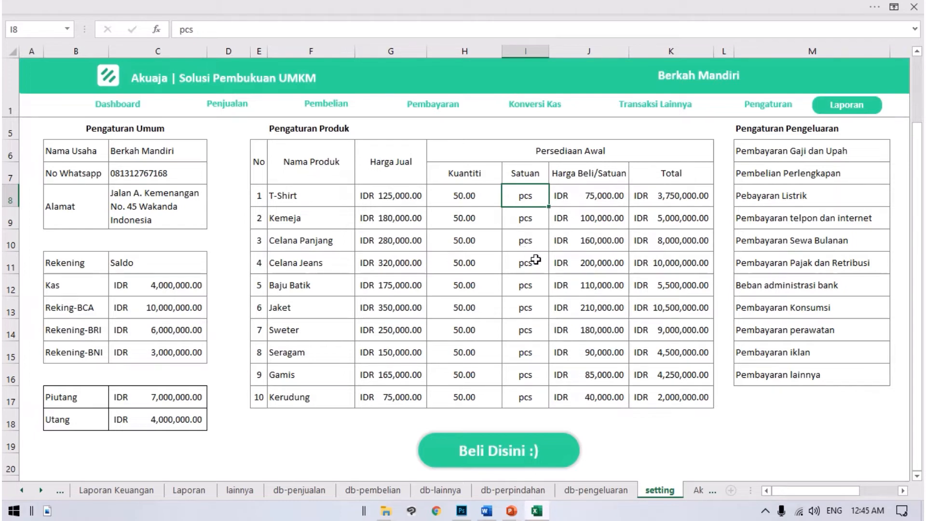
left_click(362, 192)
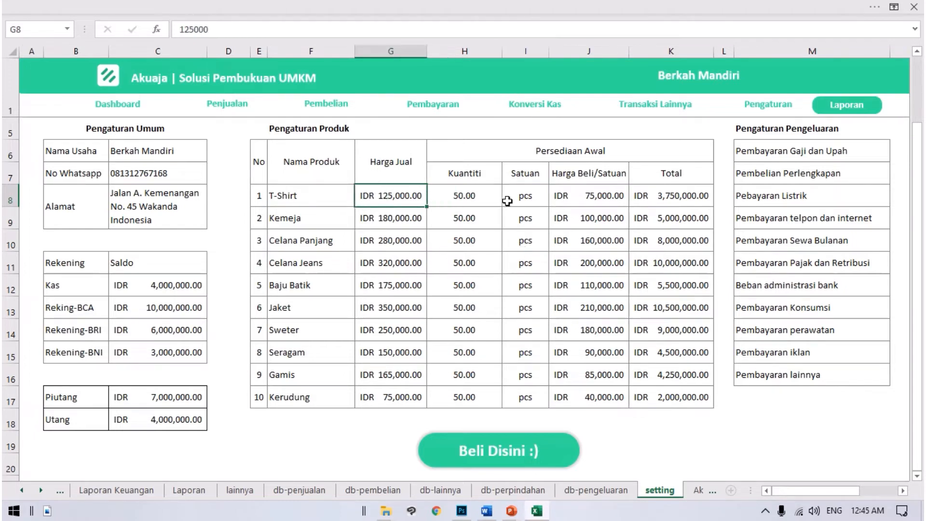
left_click(524, 201)
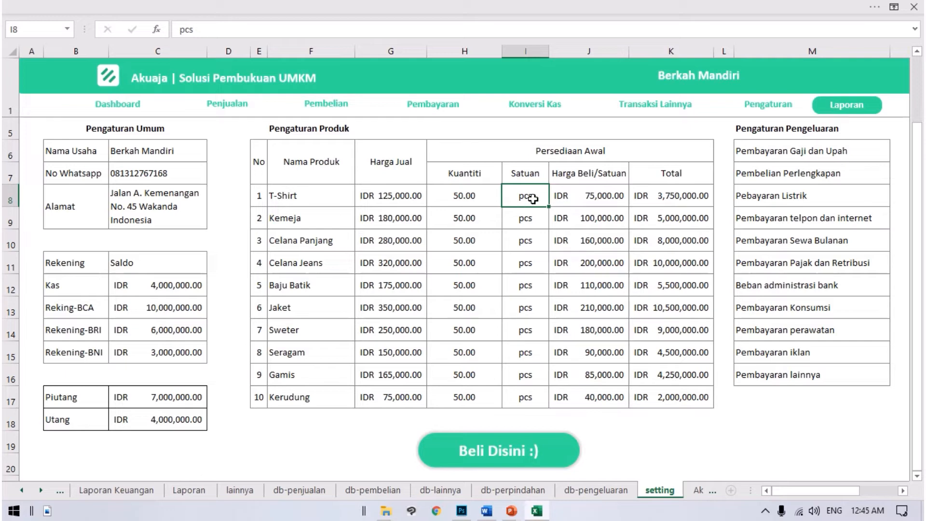
Step: Examine the T-Shirt's Harga Beli/Satuan entry under Persediaan Awal
left_click(597, 236)
left_click(576, 195)
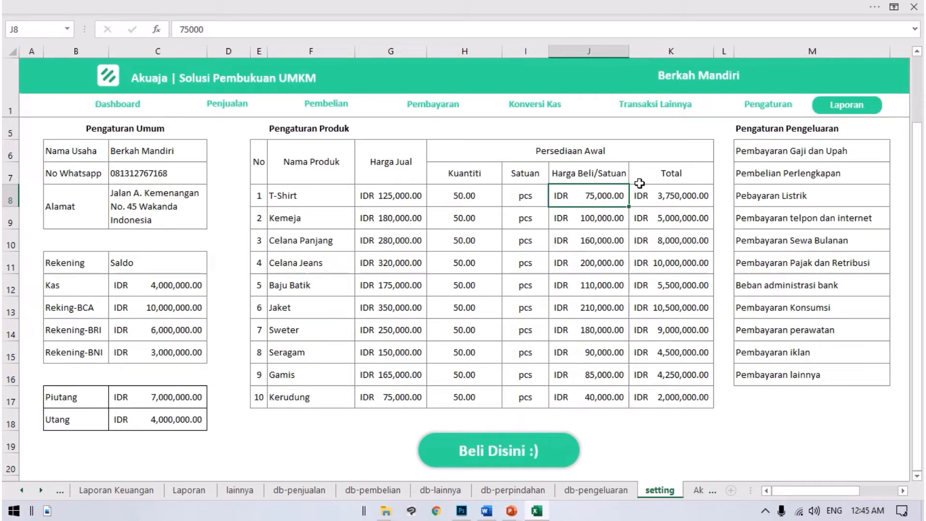
left_click(299, 193)
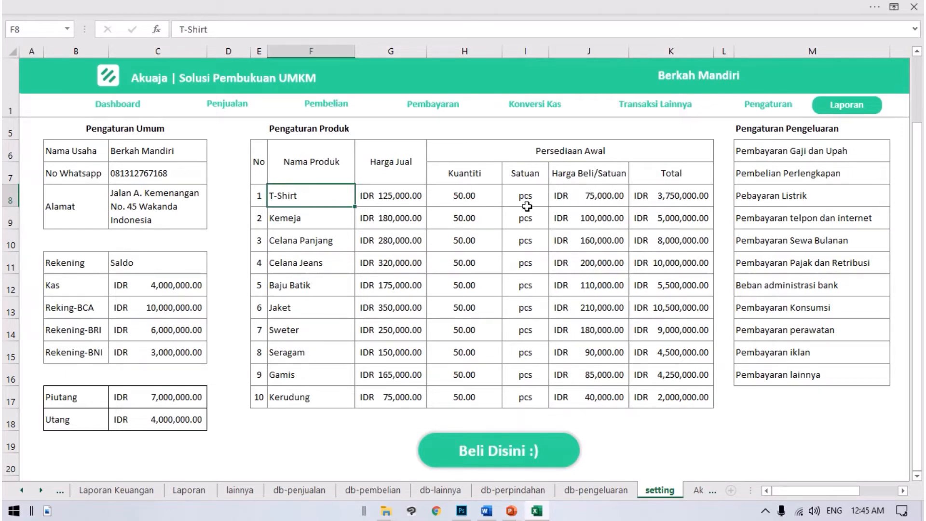
left_click(590, 200)
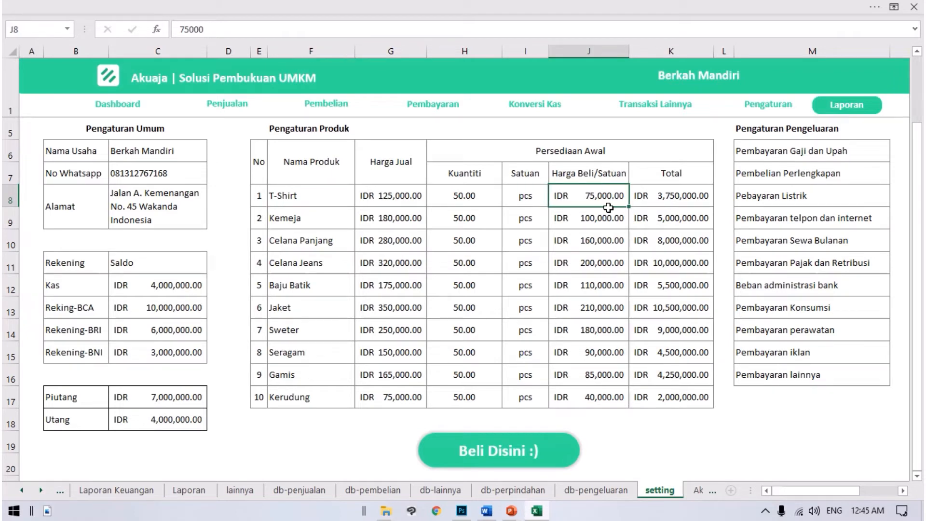
Step: Try to edit the T-Shirt's Total cell and check the Kuantiti and Harga Beli/Satuan cells its formula multiplies
double_click(682, 194)
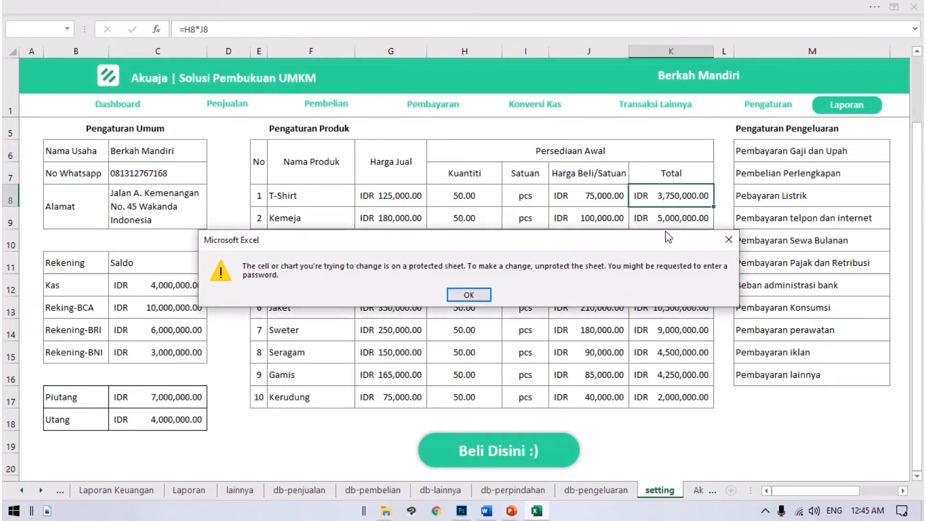
left_click(728, 242)
left_click(673, 201)
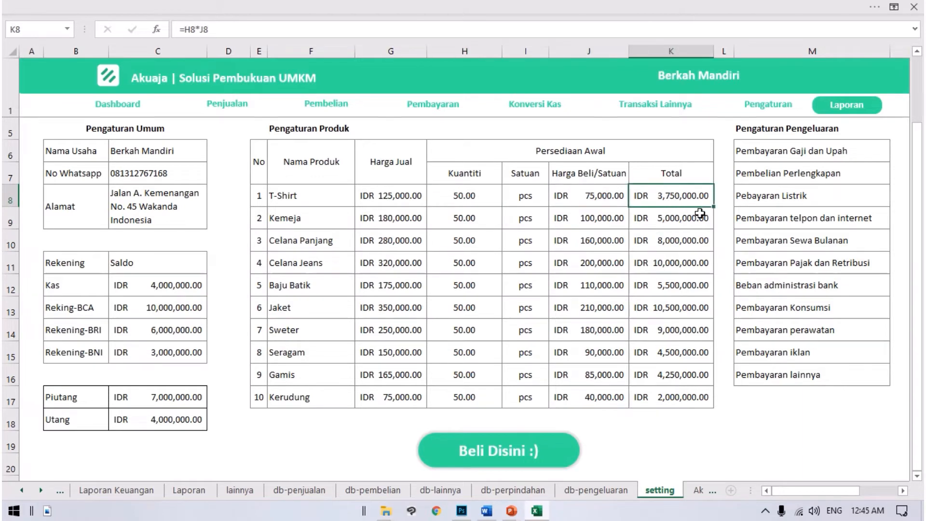
left_click(480, 190)
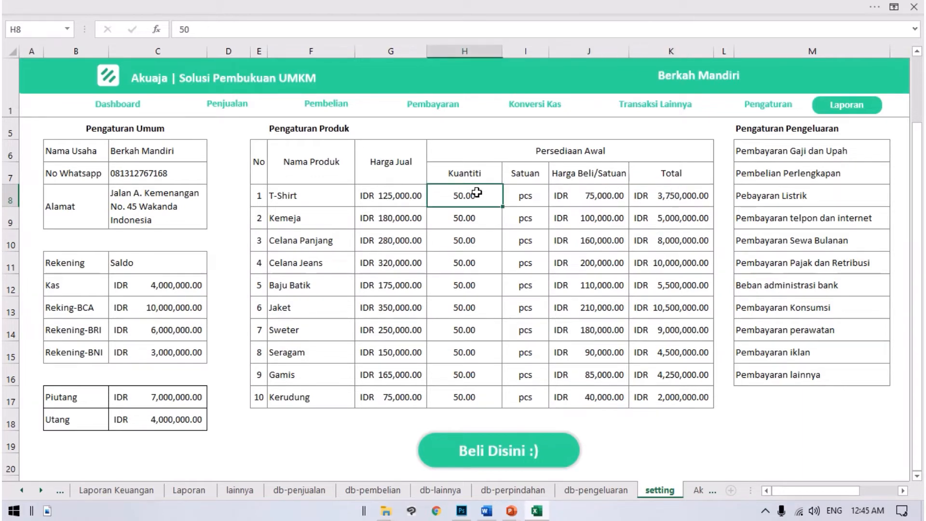
left_click(595, 196)
Step: Examine the Pengaturan Pengeluaran expense categories from Pembayaran Gaji dan Upah to Pembayaran lainnya
scroll(752, 217, "up", 1)
scroll(590, 213, "down", 1)
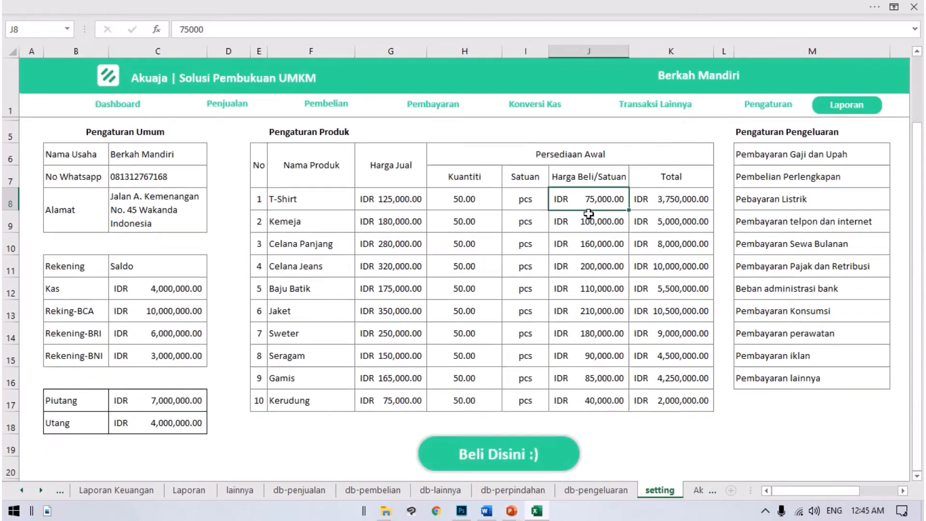
scroll(738, 235, "up", 1)
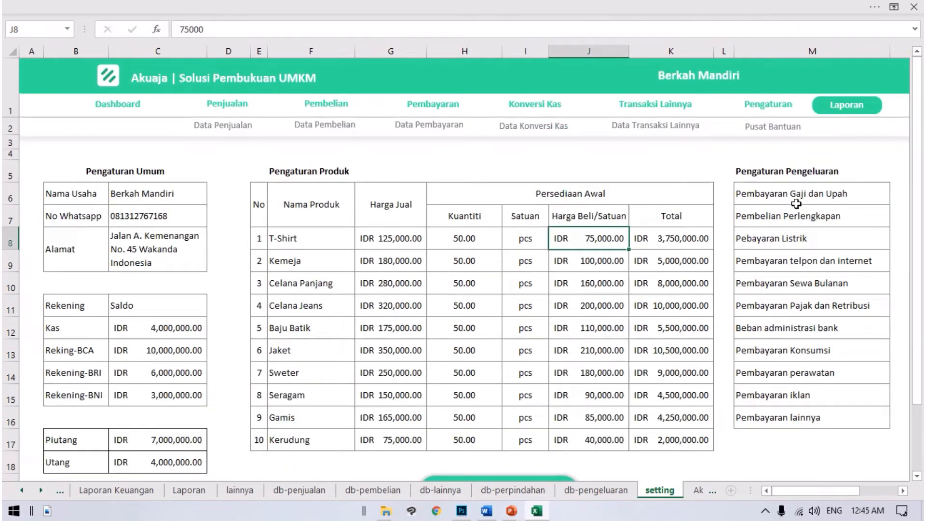
left_click_drag(781, 193, 810, 416)
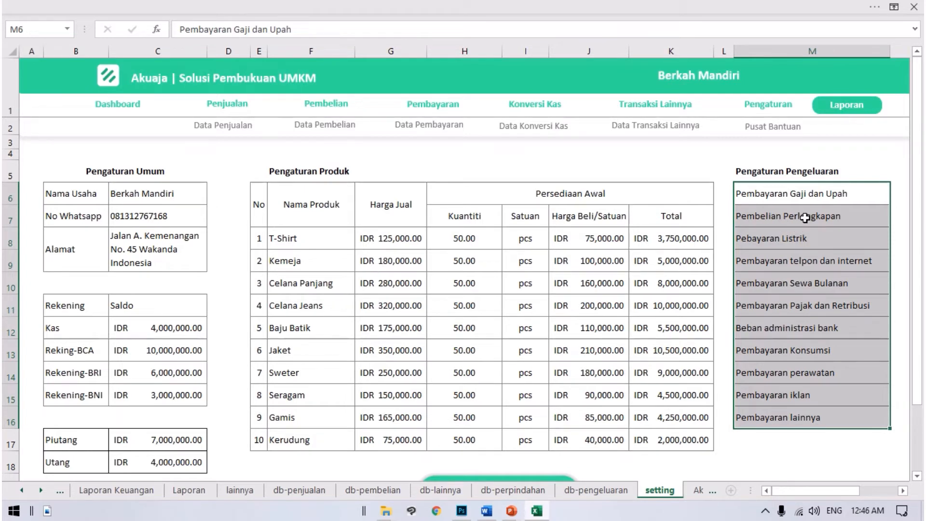
left_click(781, 215)
left_click_drag(782, 193, 781, 412)
Step: Open the Laporan Pembelian report from the Laporan page
left_click(409, 251)
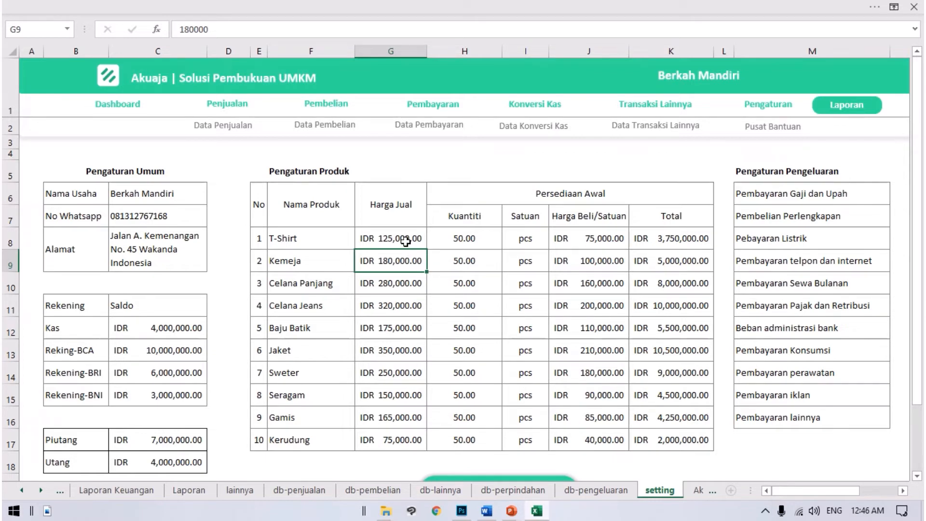
left_click(566, 200)
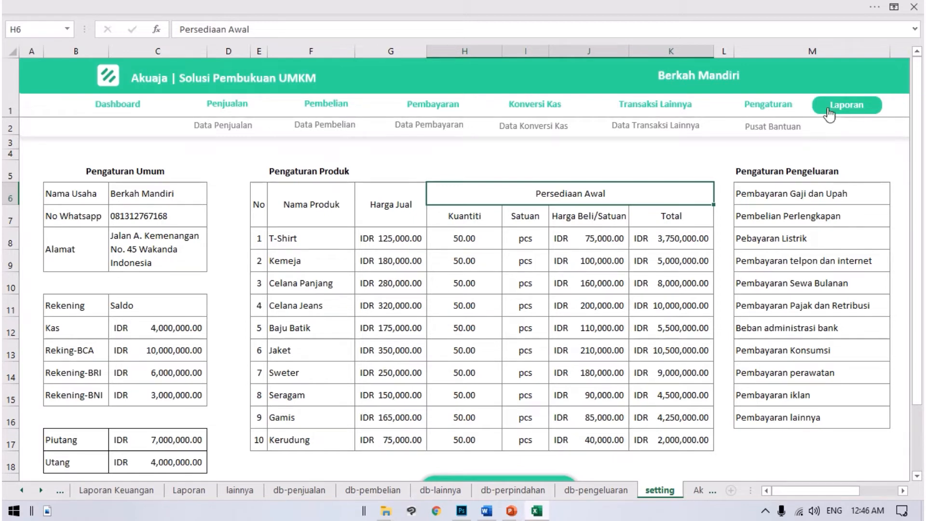
left_click(861, 107)
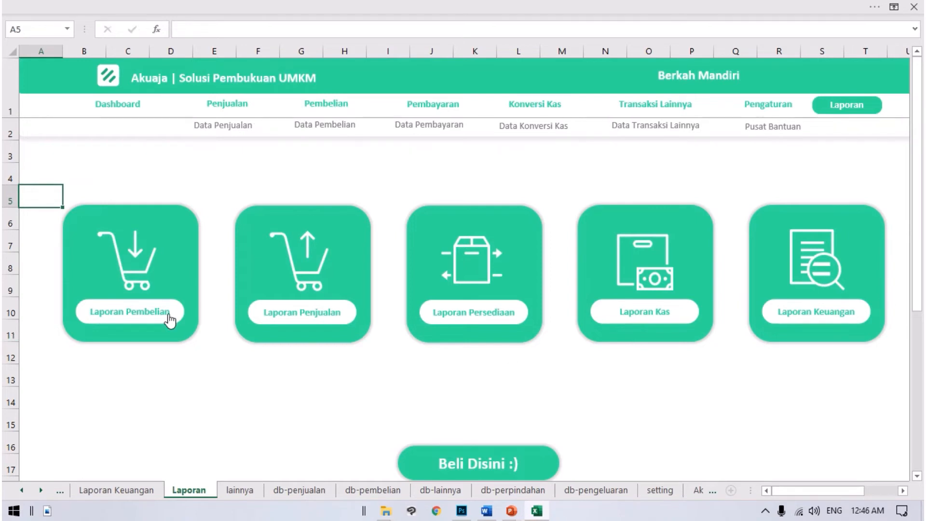
left_click(142, 273)
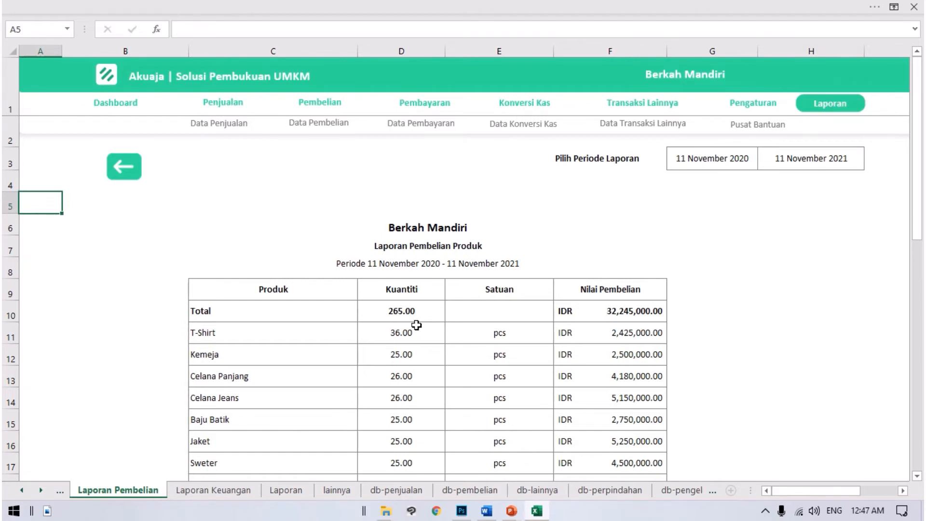
Step: Examine the Pilih Periode Laporan start and end dates of the purchase report
left_click(598, 320)
left_click(731, 195)
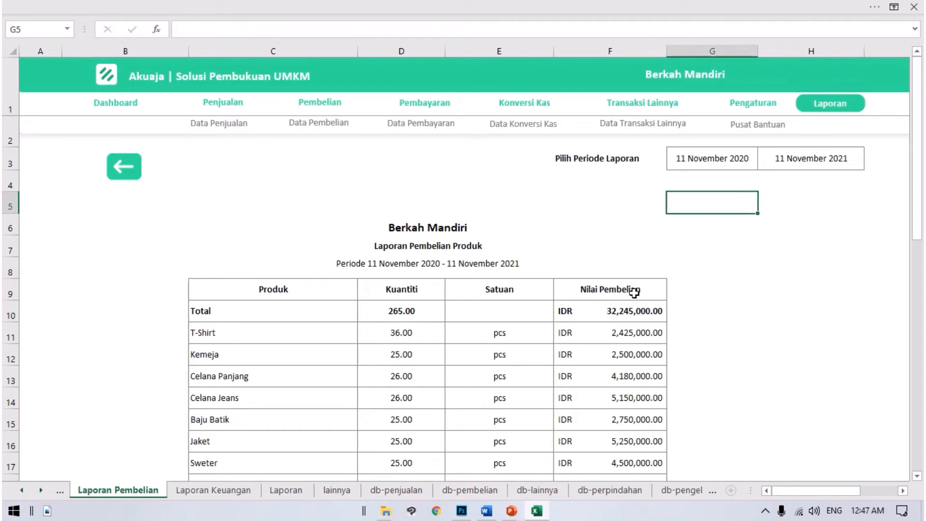
left_click(614, 151)
left_click_drag(699, 155, 810, 167)
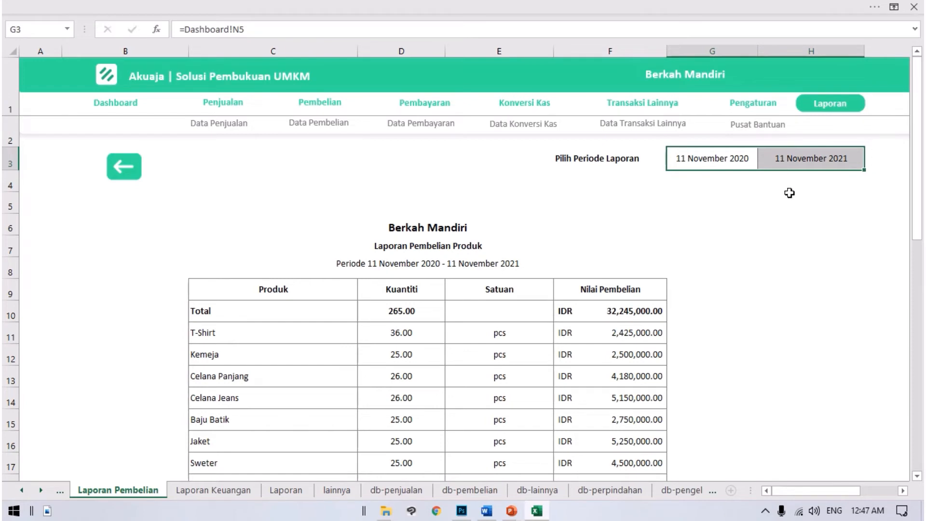
Step: Review the Kuantiti, Satuan and Nilai Pembelian figures for the total and every product in the purchase report
scroll(787, 200, "down", 2)
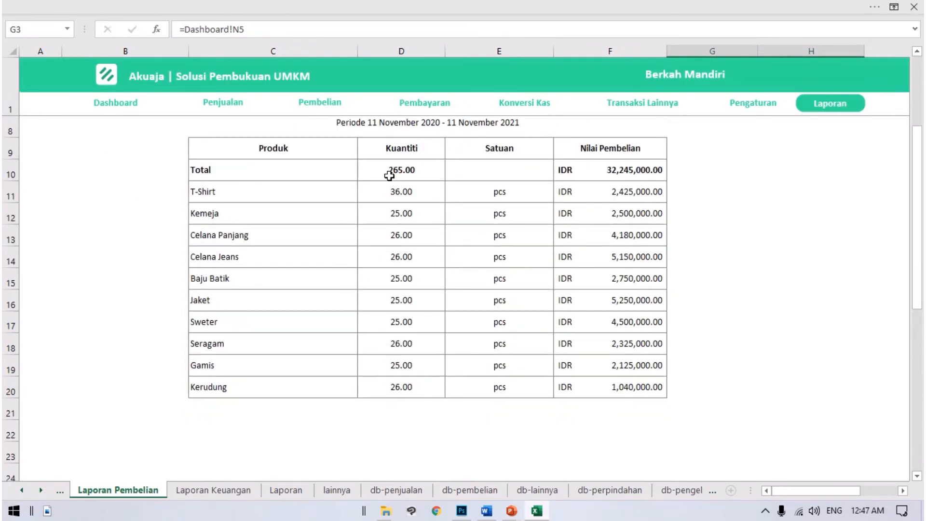
left_click_drag(389, 176, 627, 385)
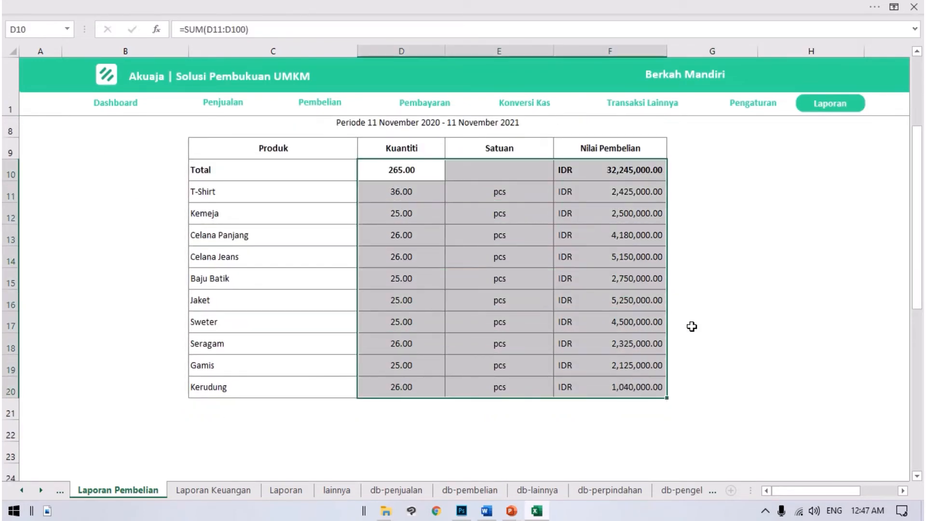
scroll(688, 304, "up", 2)
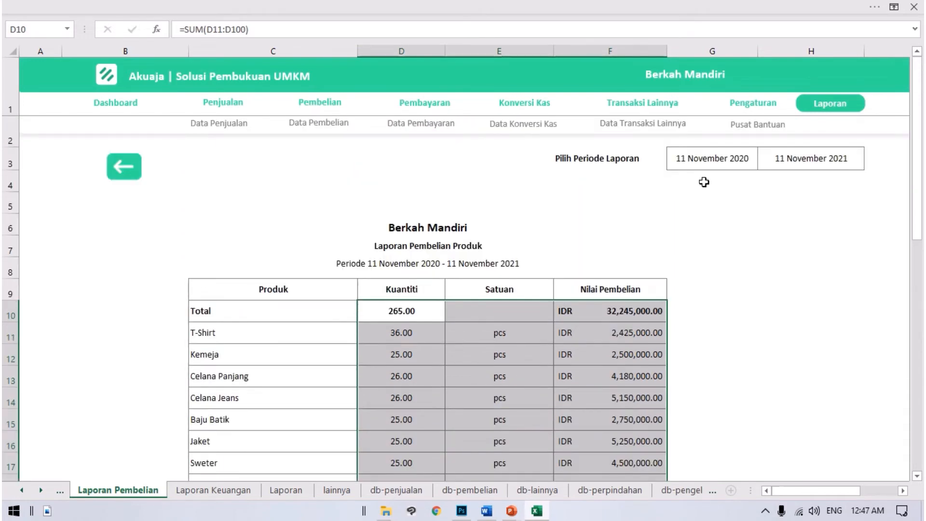
Step: Examine the purchase report's heading: business name, Laporan Pembelian Produk title, and period line alongside the Pilih Periode Laporan dates
left_click_drag(707, 162, 817, 161)
left_click(441, 222)
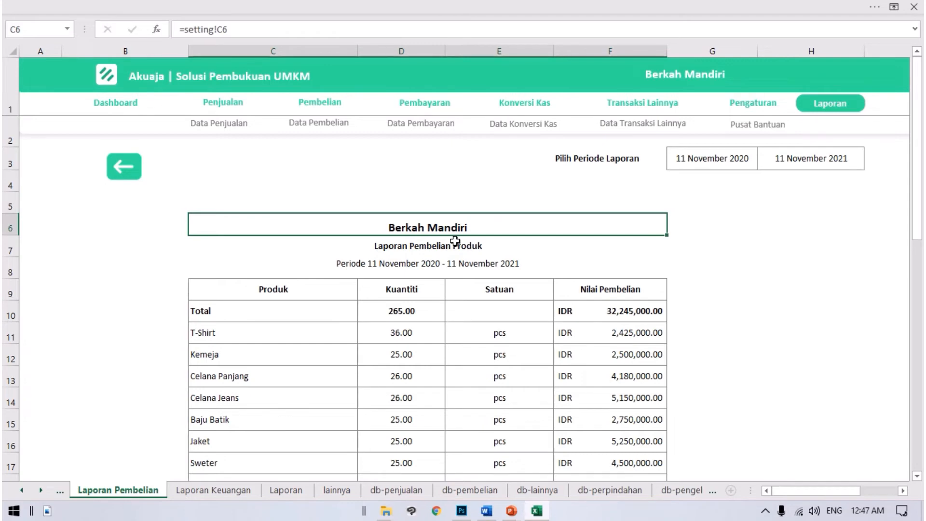
left_click(463, 249)
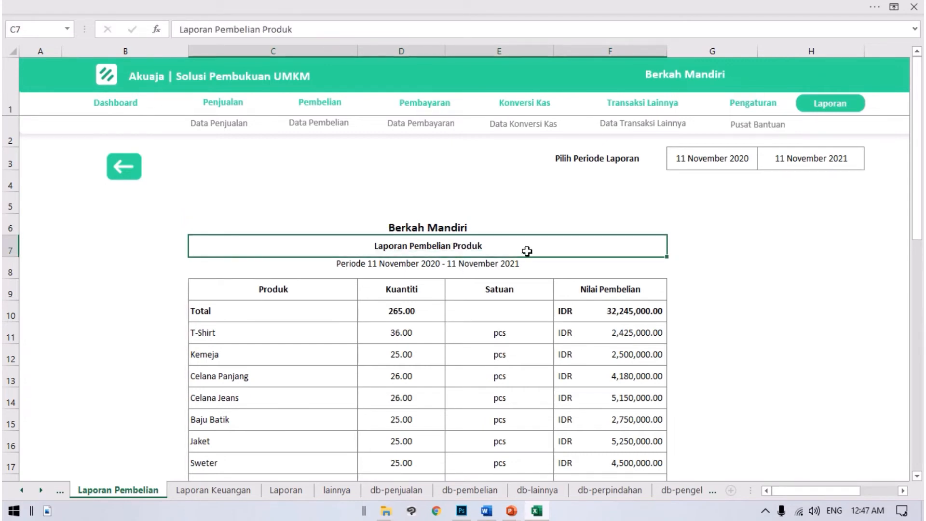
left_click(469, 230)
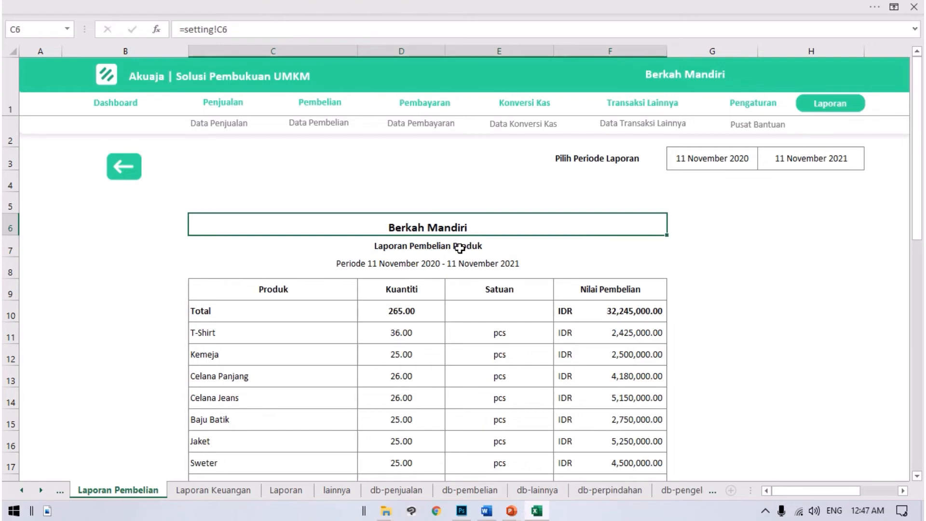
left_click(460, 248)
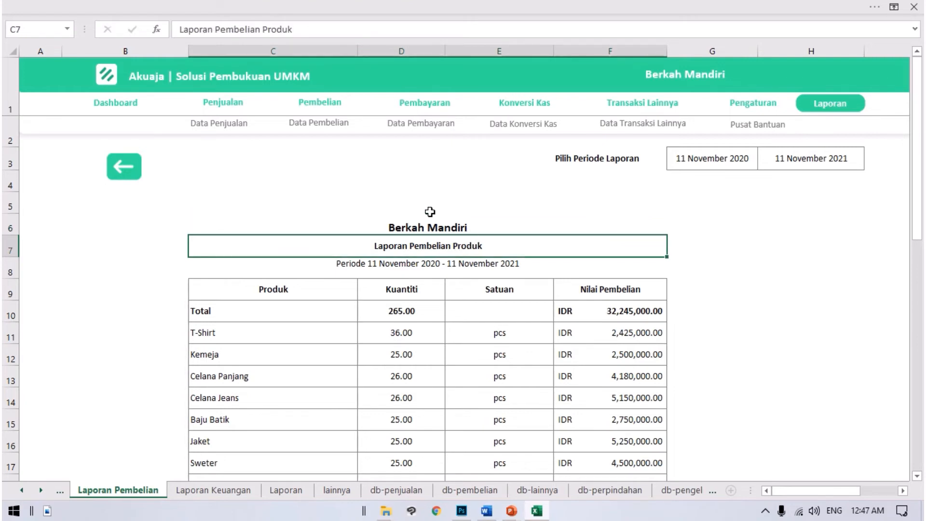
left_click(416, 269)
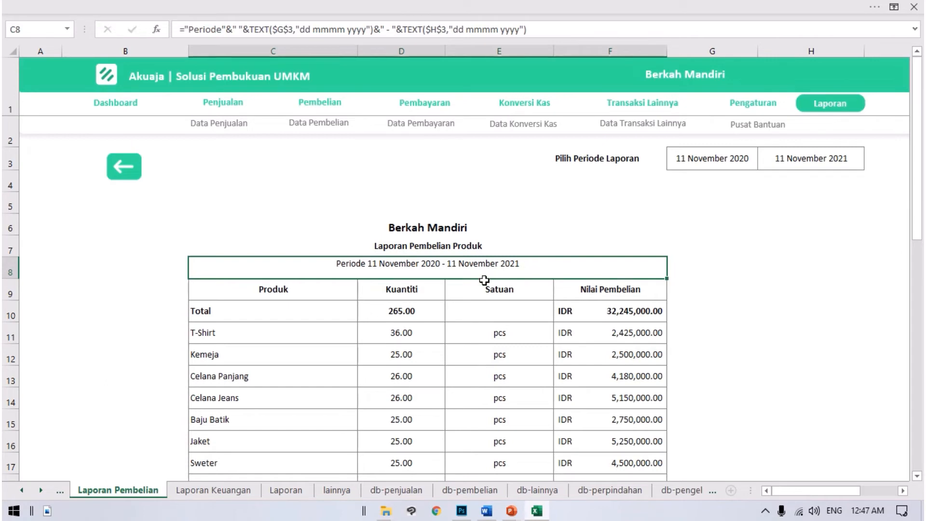
left_click(799, 158)
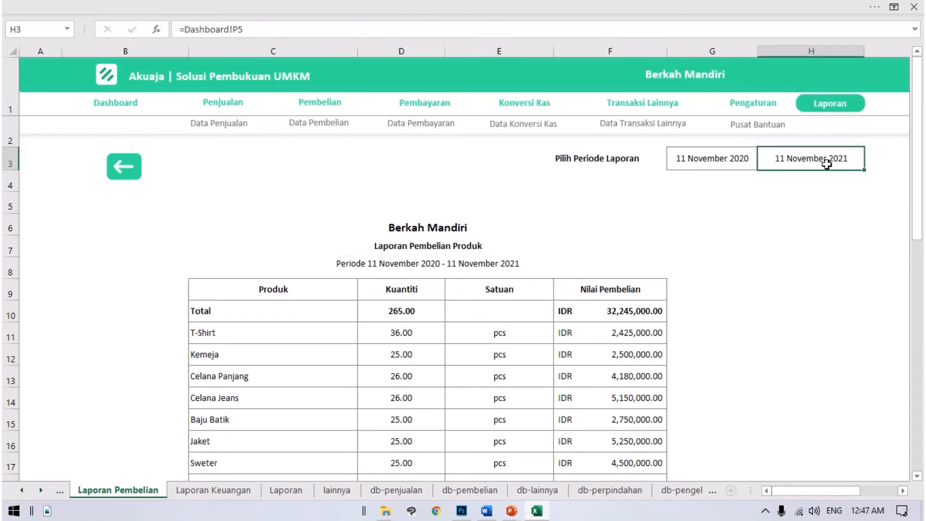
Step: Examine the purchase report's Produk list, its Total row, and the Kuantiti and Nilai Pembelian figures for individual products such as T-Shirt
scroll(275, 238, "down", 1)
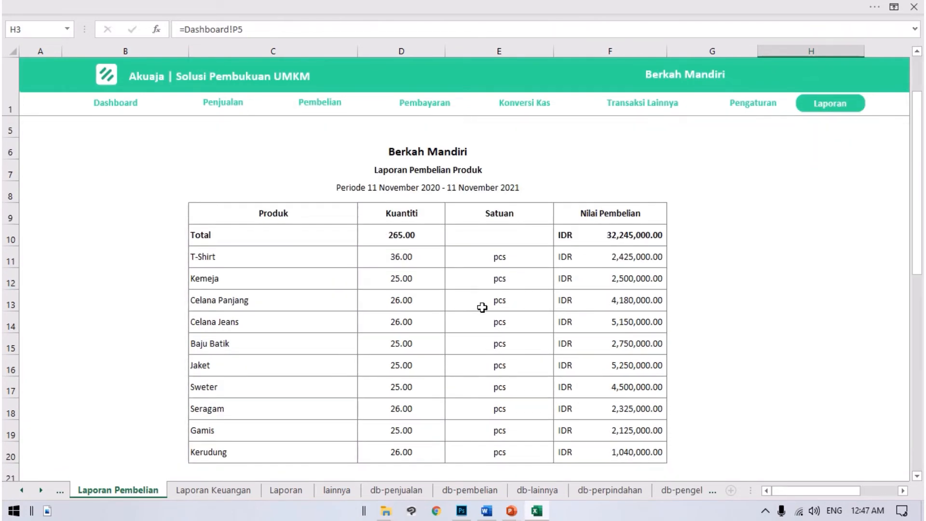
left_click(303, 256)
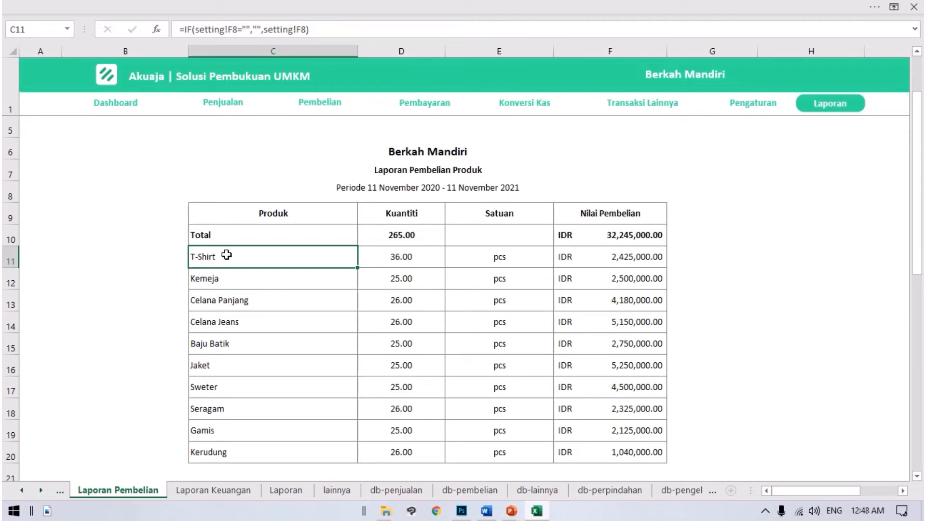
left_click(285, 215)
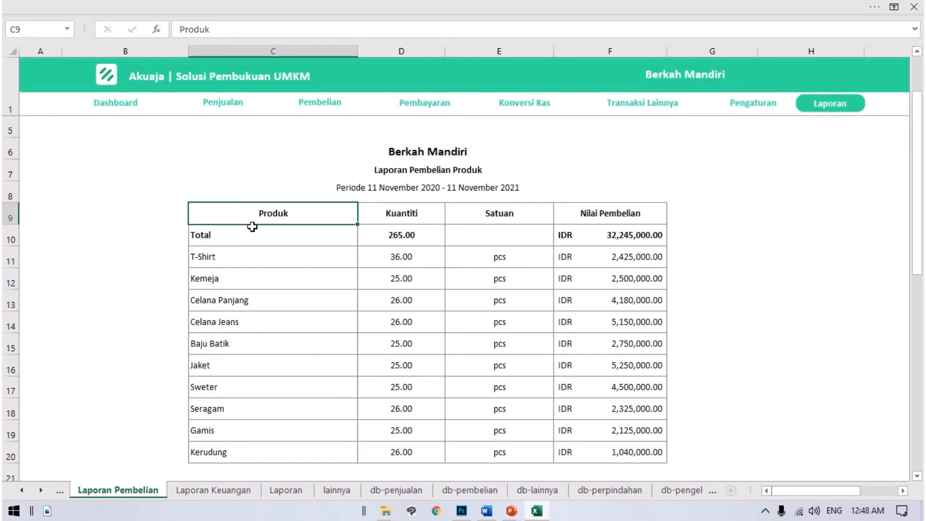
left_click_drag(252, 227, 598, 236)
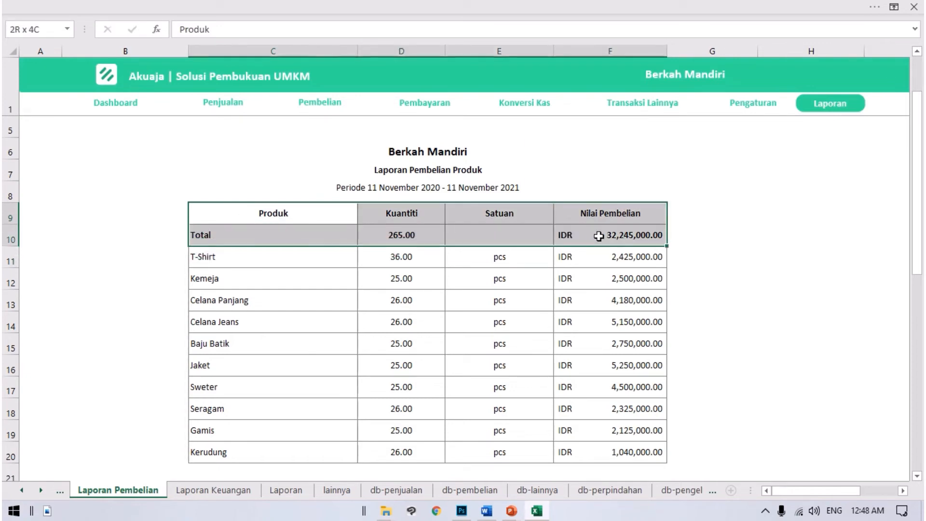
left_click(431, 236)
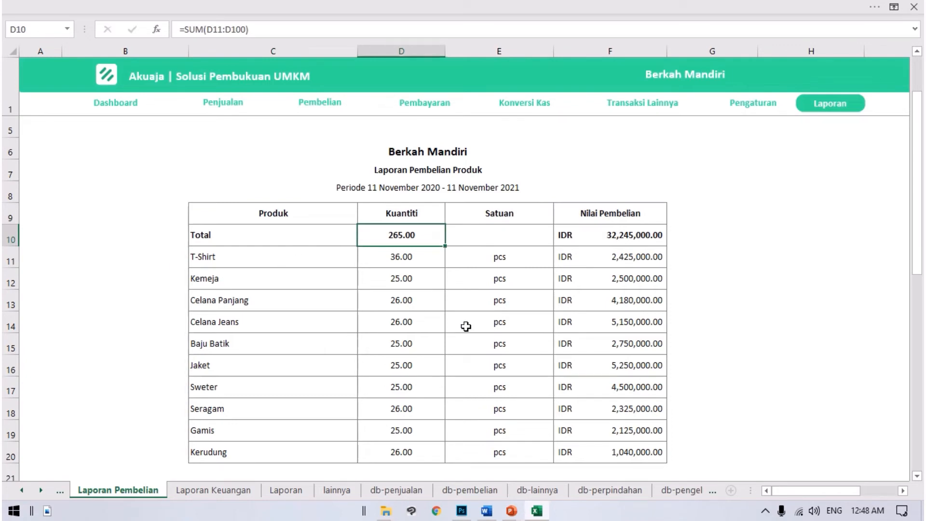
left_click(400, 260)
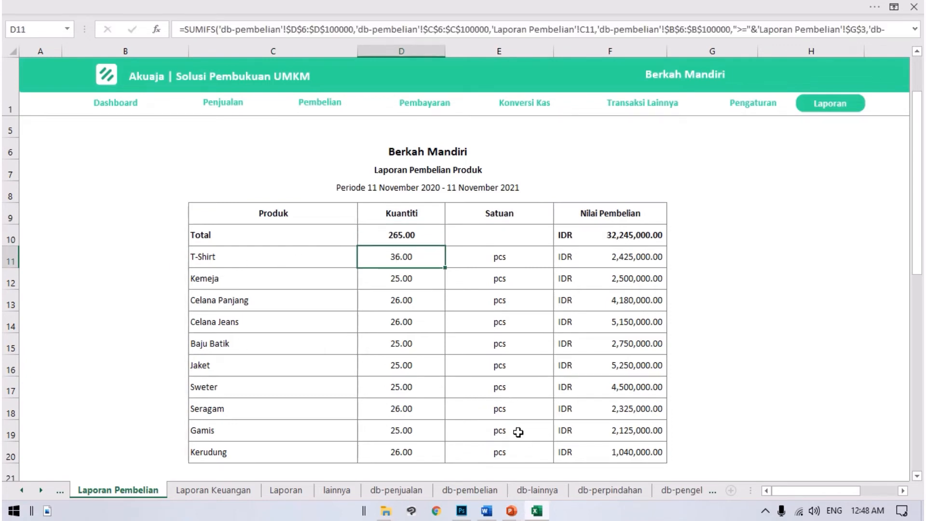
left_click(414, 285)
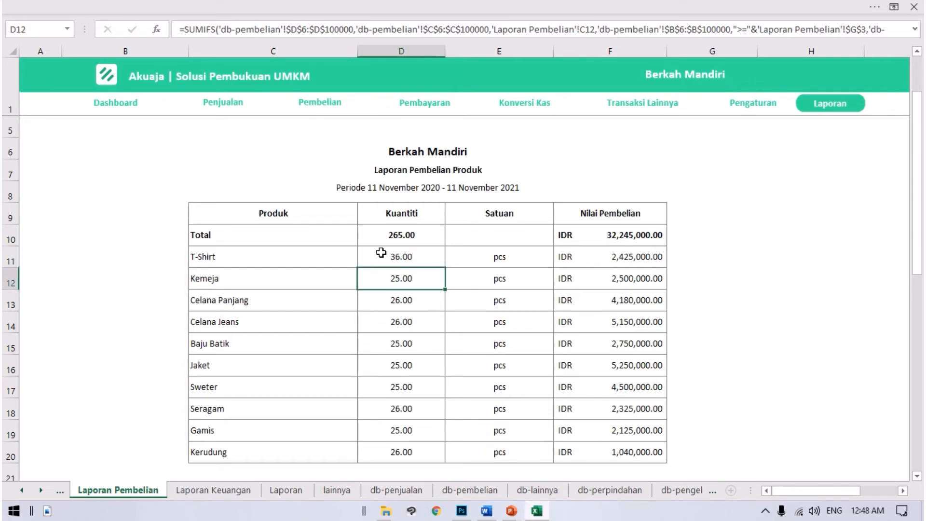
left_click(616, 258)
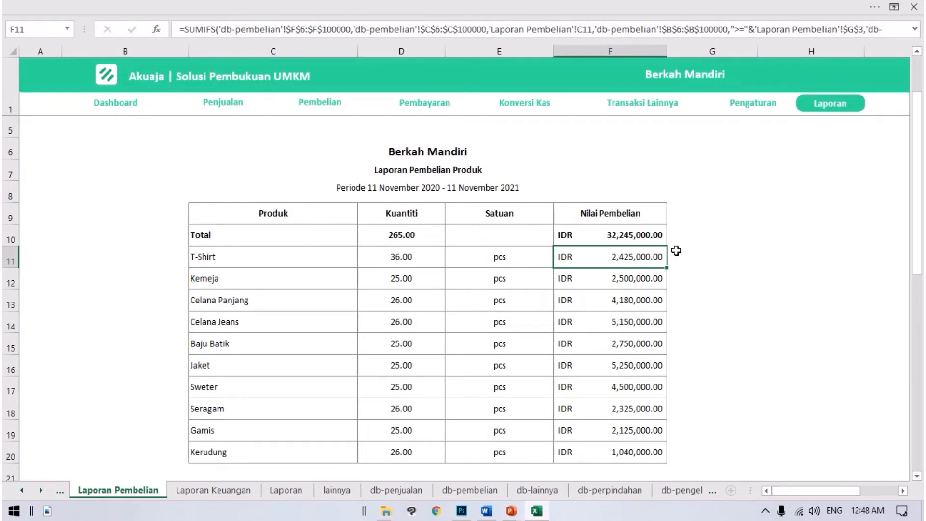
left_click(588, 234)
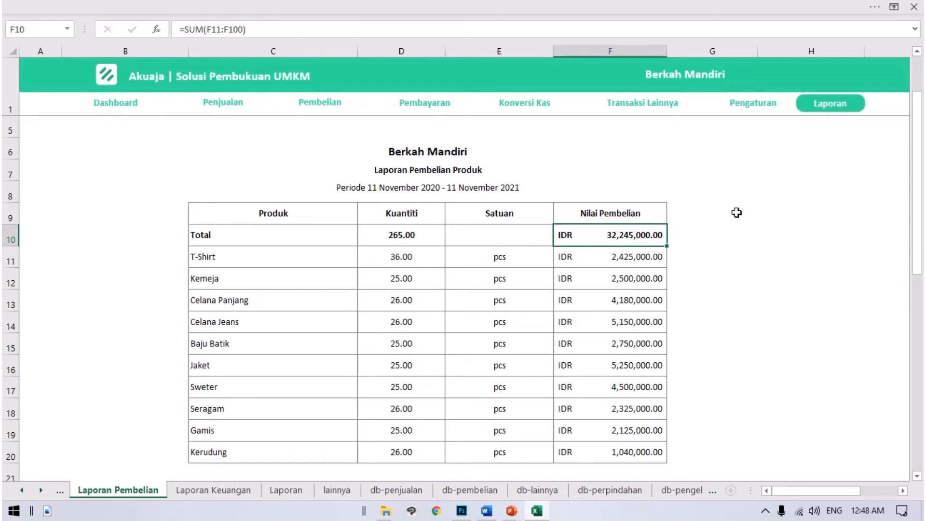
Step: Return to the Laporan page and open the Laporan Penjualan report
scroll(470, 207, "up", 1)
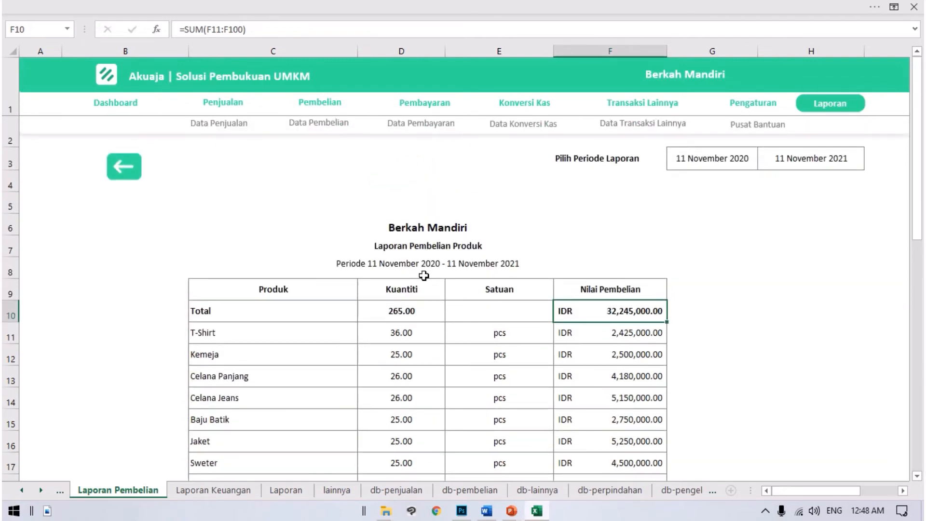
left_click(124, 167)
left_click(289, 252)
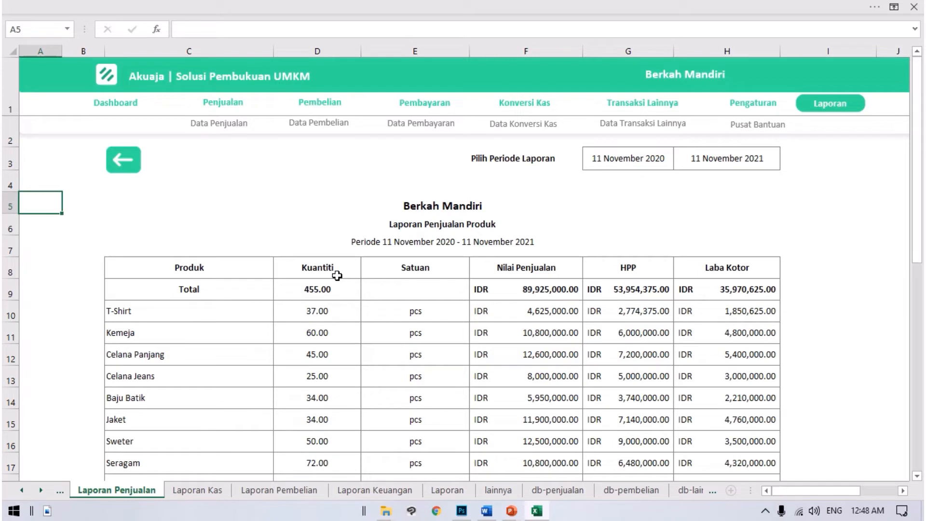
Step: Examine the HPP and Laba Kotor figures for the total and T-Shirt in the sales report
left_click(635, 295)
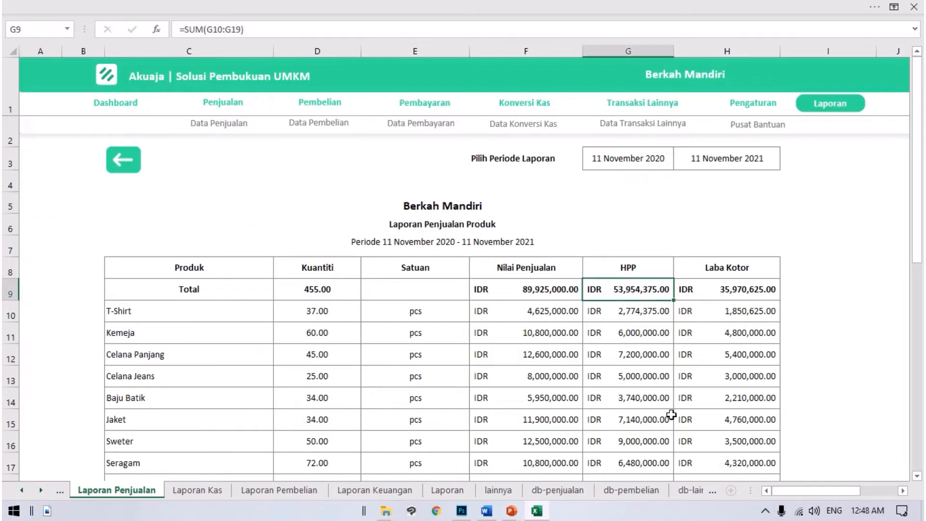
left_click(699, 294)
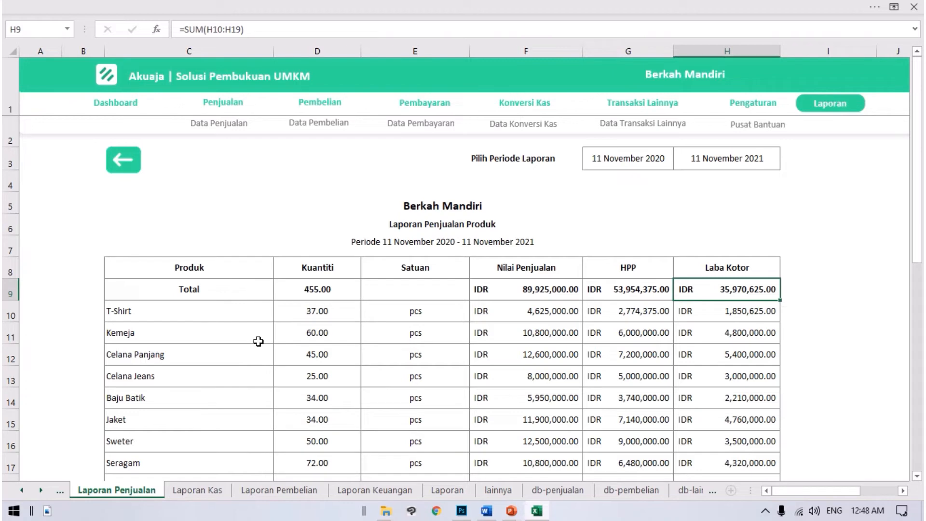
left_click(194, 306)
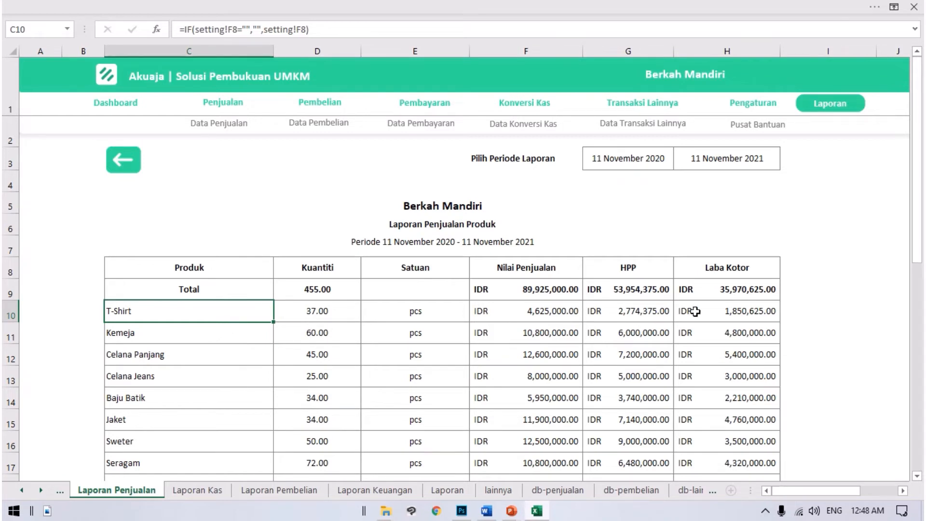
left_click(715, 312)
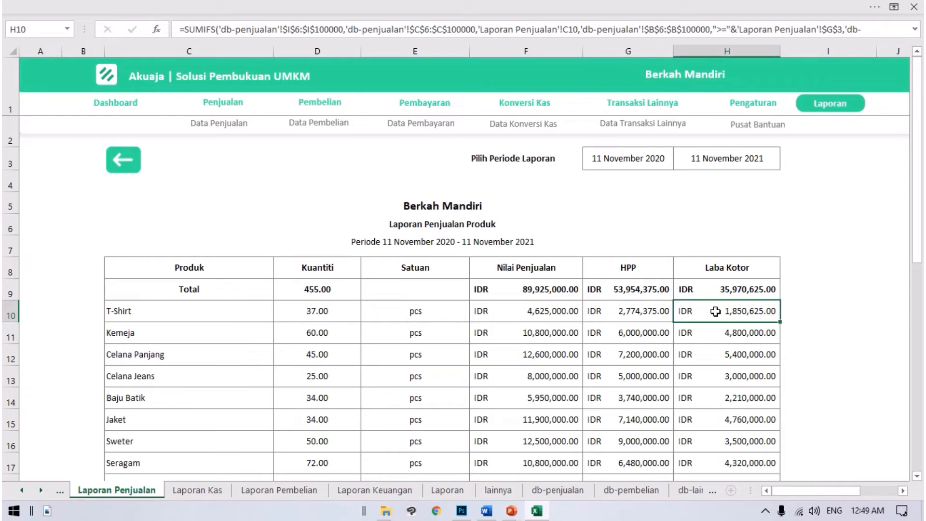
left_click(661, 306)
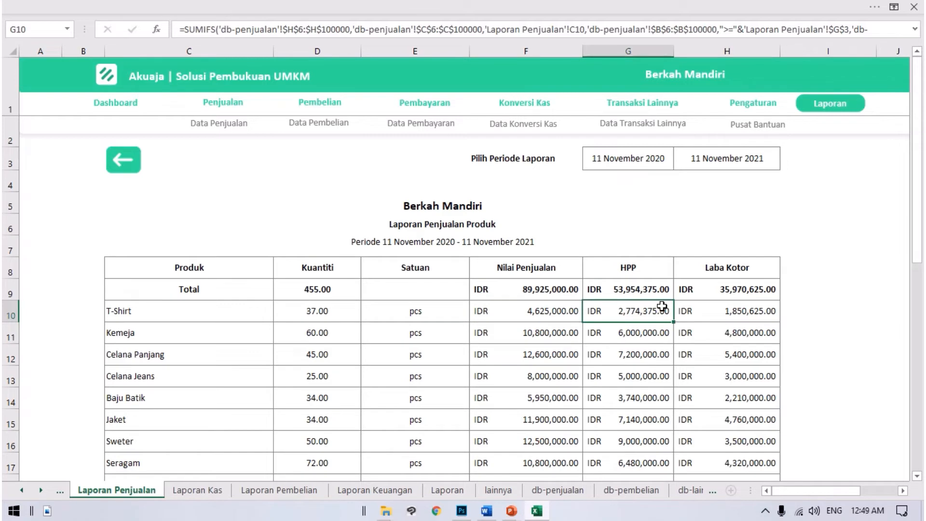
Step: Review the sales report's column headings, period line, and Total row
scroll(609, 267, "down", 1)
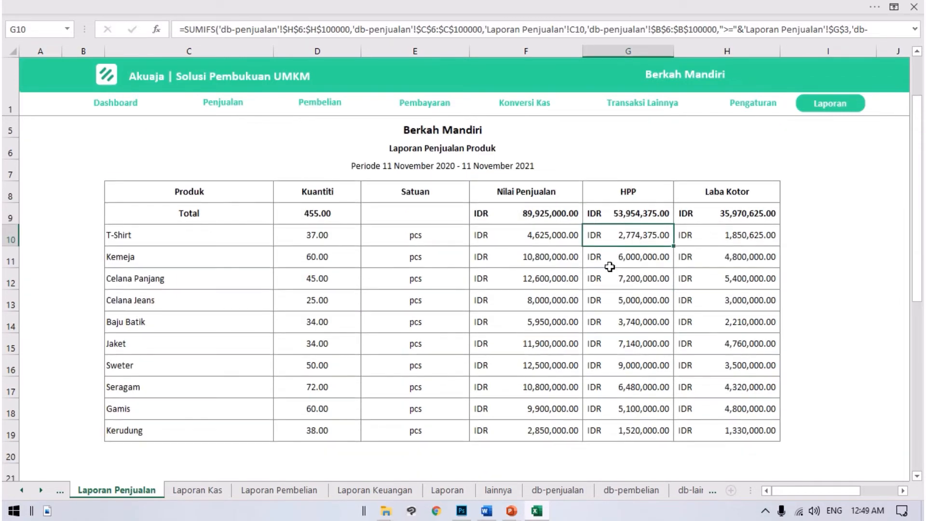
left_click_drag(178, 194, 658, 212)
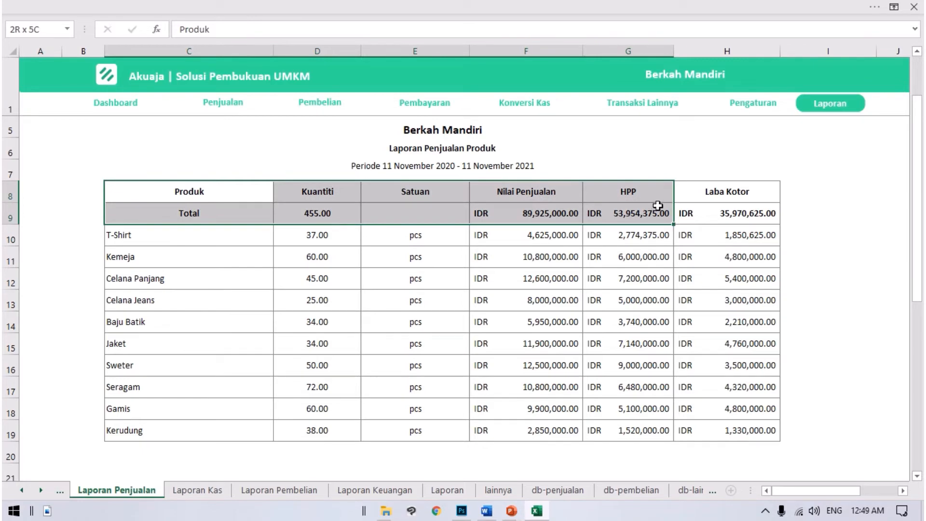
left_click(404, 178)
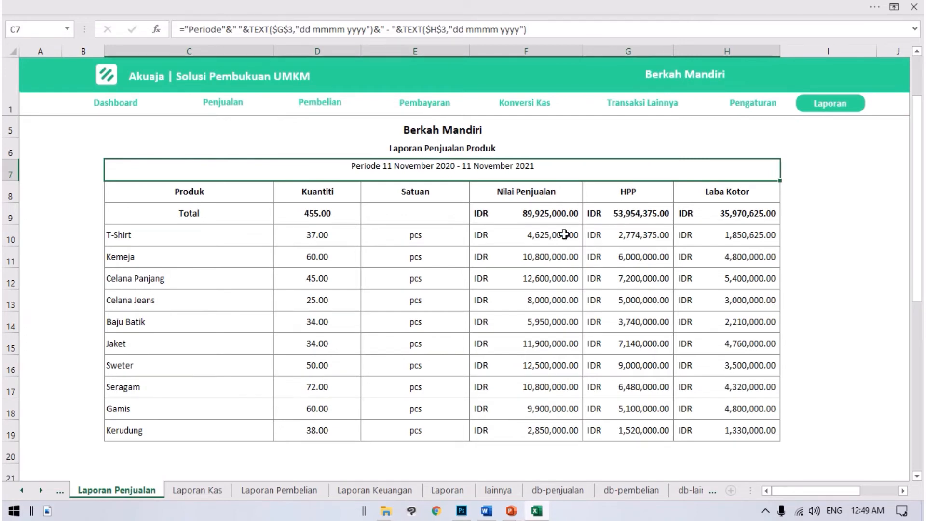
left_click(345, 207)
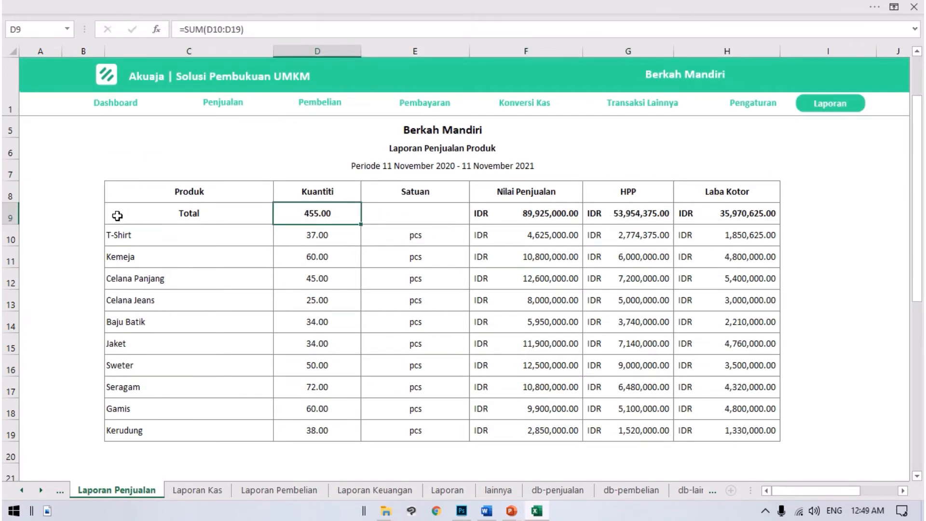
left_click_drag(117, 216, 407, 209)
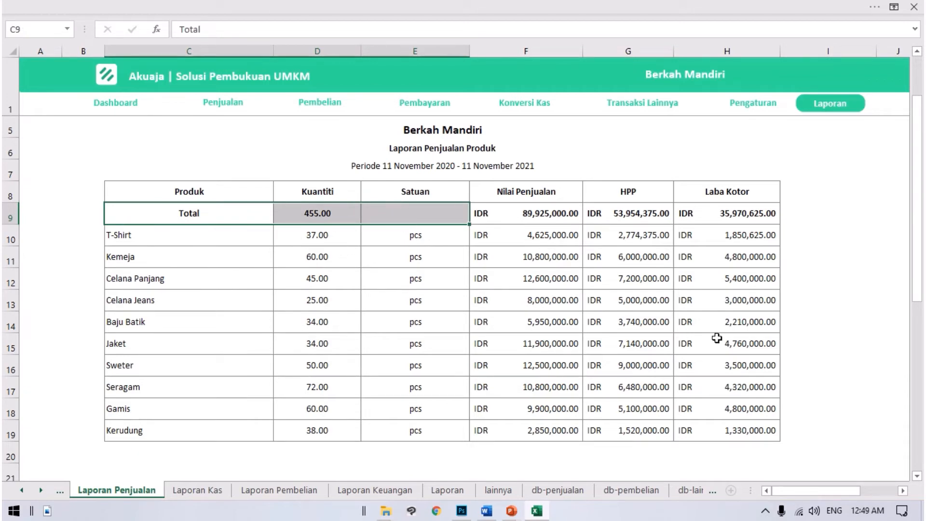
Step: Review the sales report's product quantities, T-Shirt's Nilai Penjualan, HPP and Laba Kotor, and the total Laba Kotor
left_click_drag(175, 235, 316, 437)
left_click(275, 234)
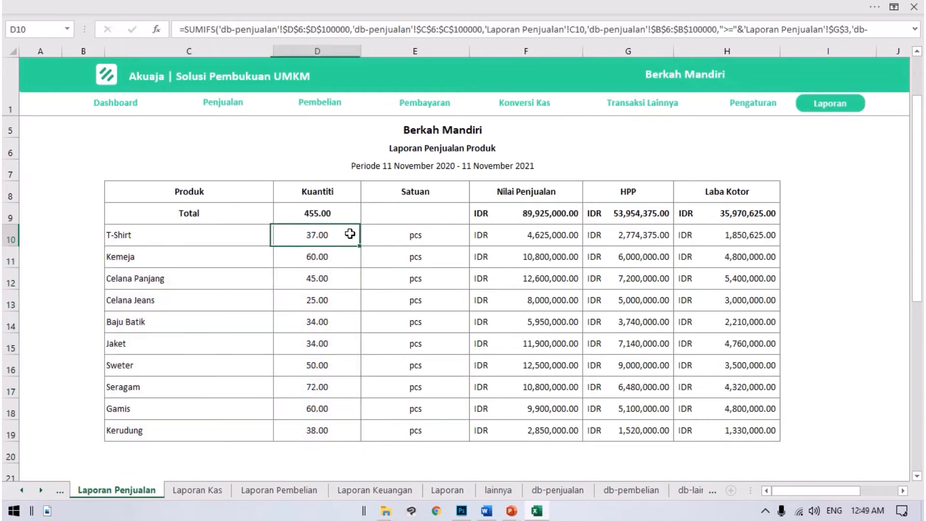
left_click(224, 265)
left_click(338, 256)
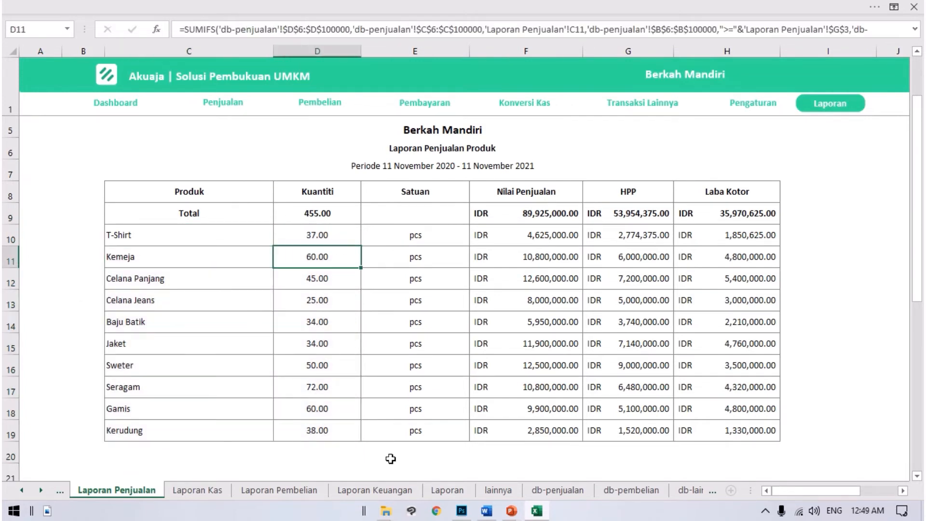
left_click(539, 234)
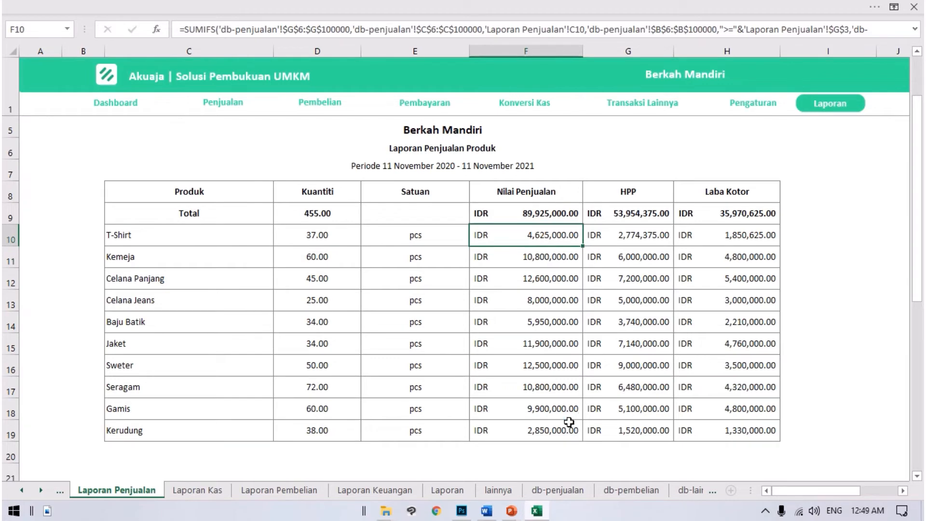
left_click(646, 229)
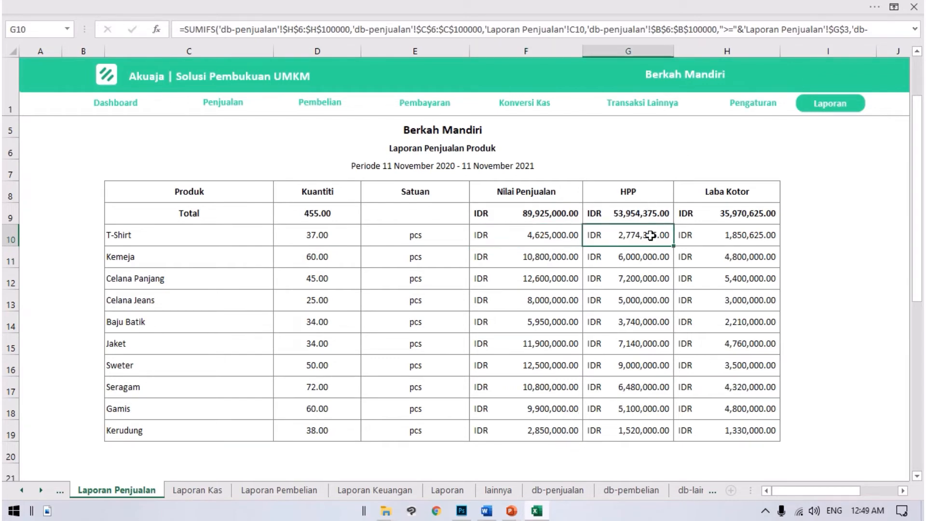
left_click(728, 237)
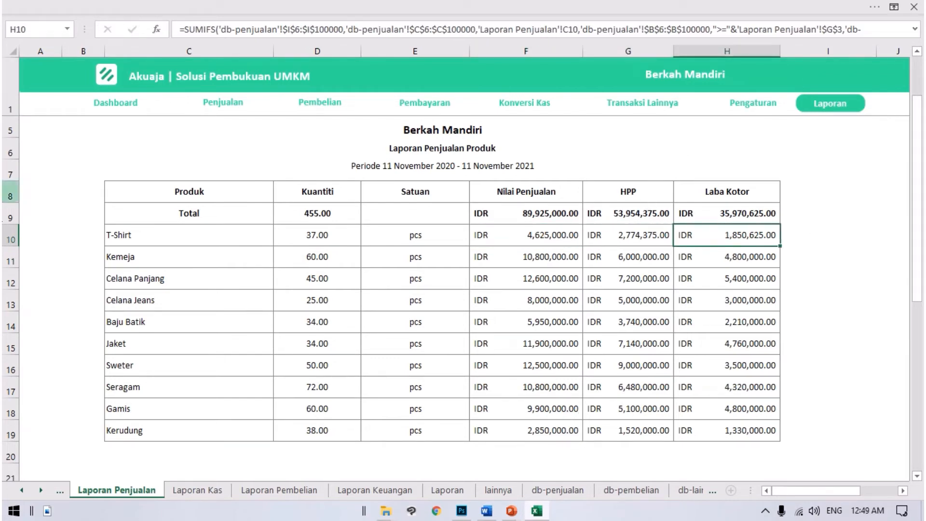
left_click(735, 215)
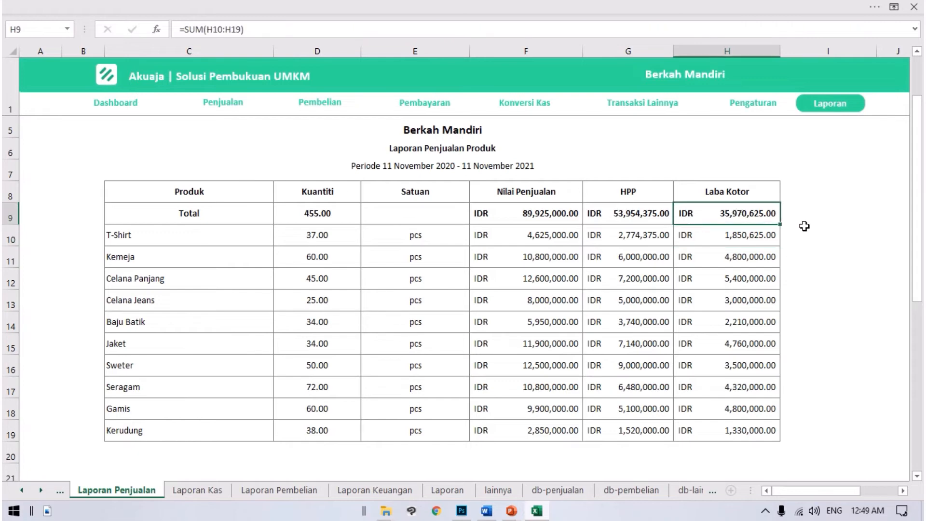
scroll(504, 292, "up", 1)
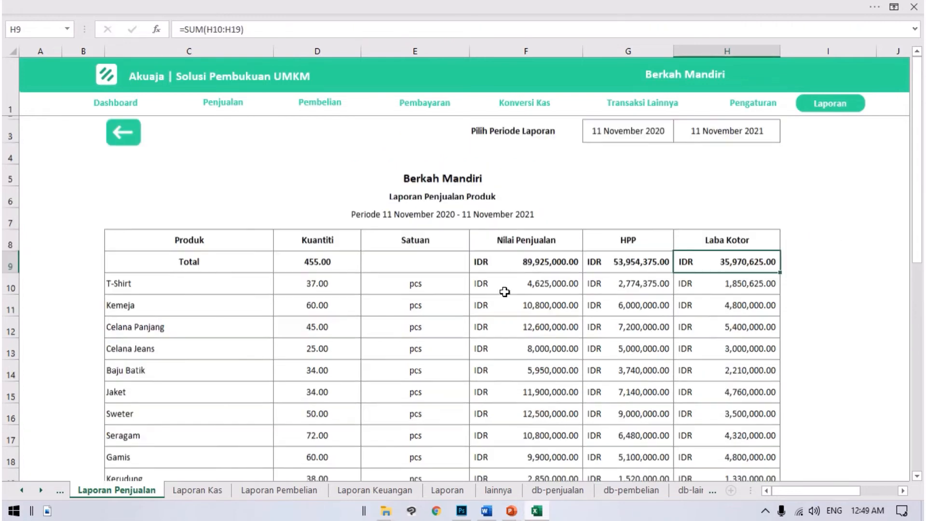
scroll(505, 291, "up", 1)
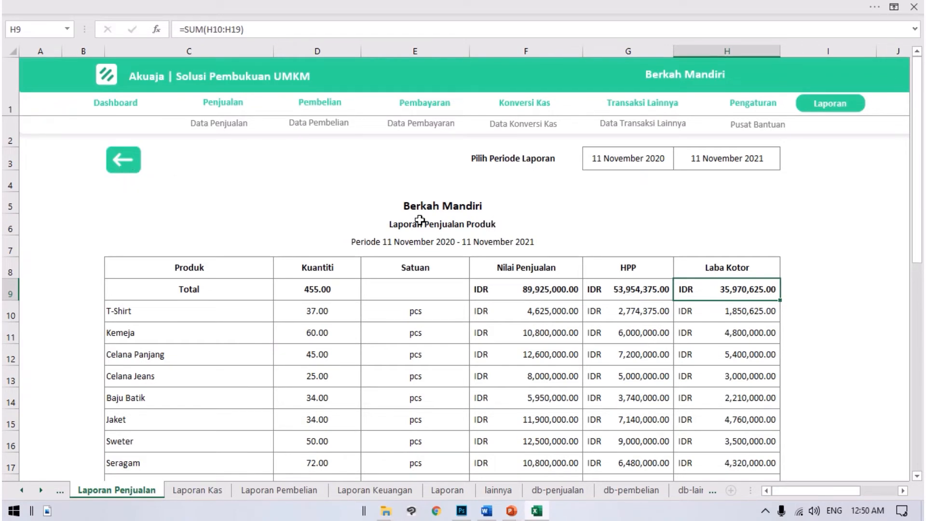
Step: Open the Laporan Persediaan report from the Laporan page and review its Persediaan Awal quantity and unit price columns
left_click(126, 163)
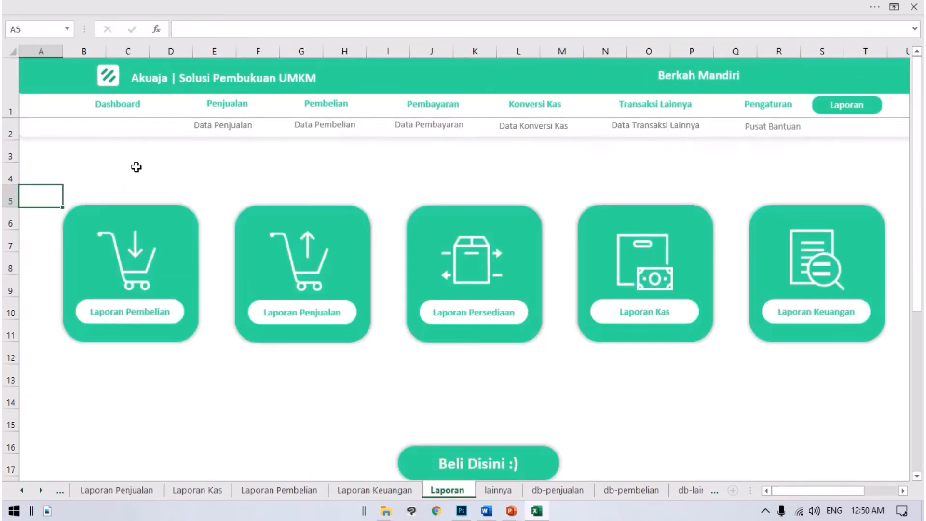
left_click(480, 273)
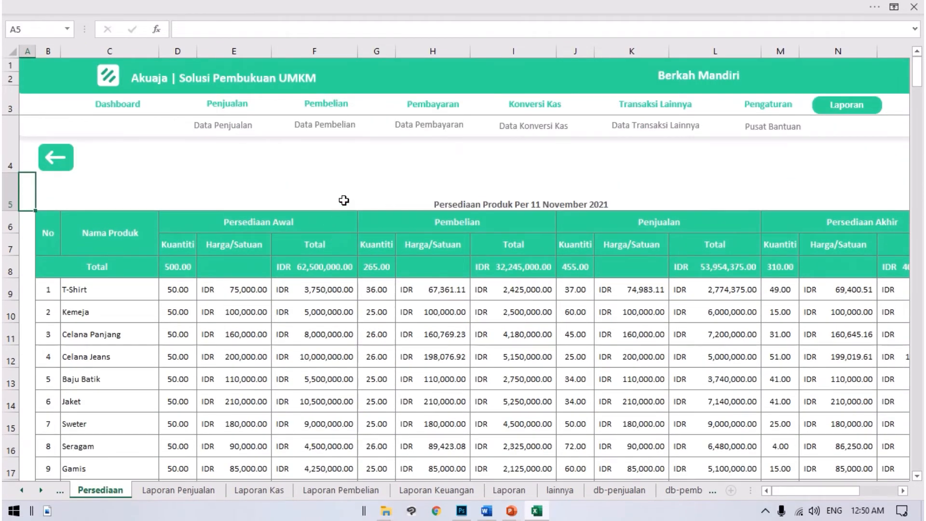
left_click(188, 244)
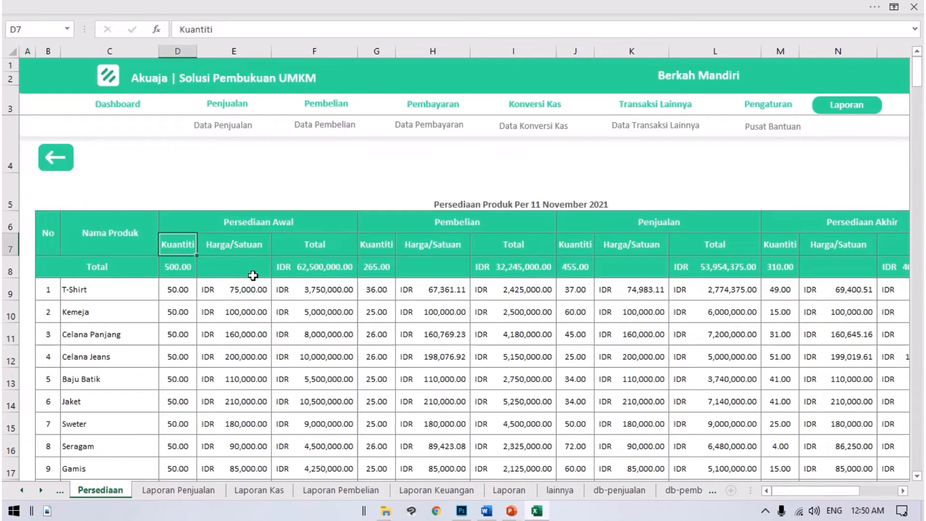
key("Down")
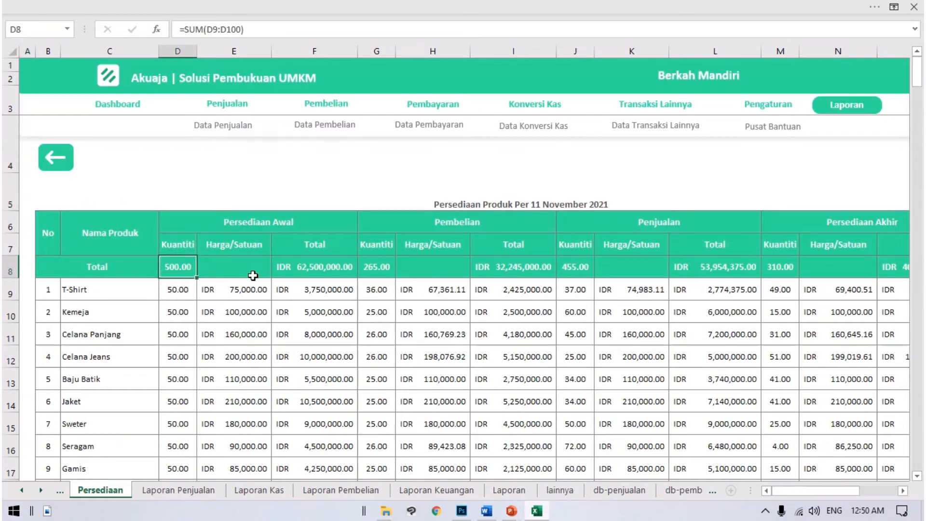
key("Down")
key("Right")
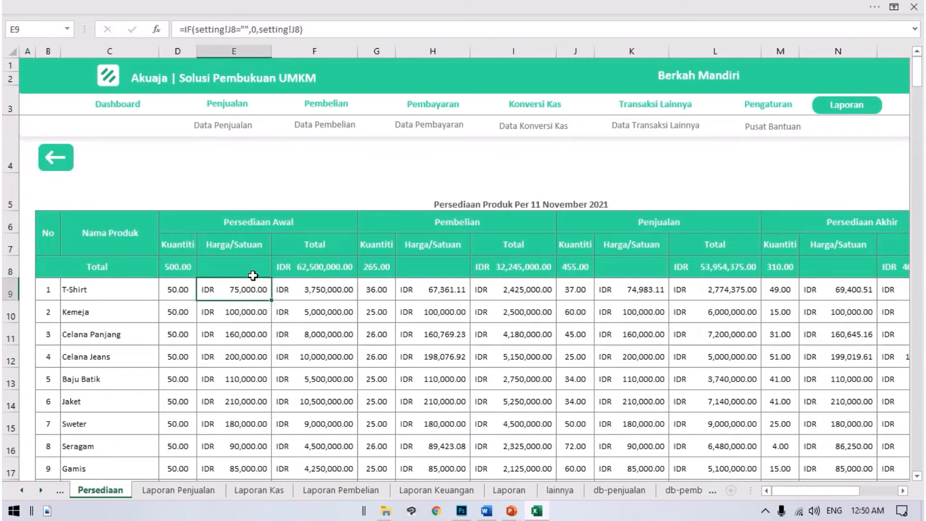
Step: Review the Pembelian columns and the Penjualan quantity for the first products in the inventory report
key("Right")
key("Right")
key("Right")
key("Right")
key("Down")
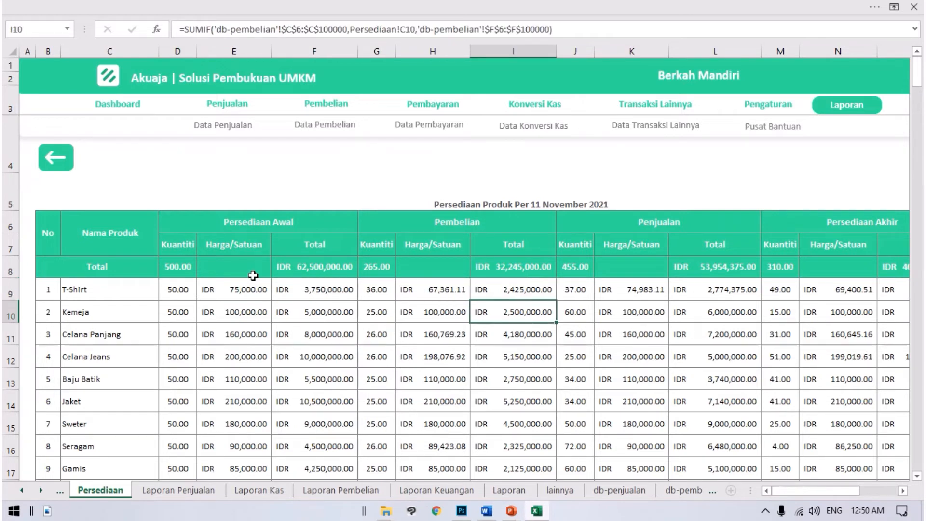
key("Left")
key("Right")
key("Right")
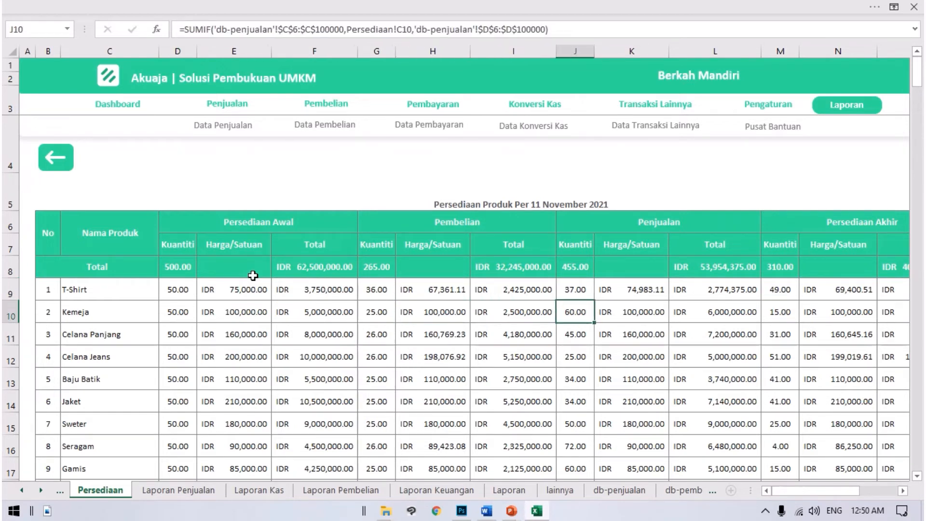
Step: Examine the Persediaan Akhir quantity, Harga/Satuan and Total for T-Shirt, and check the Satuan column
key("ctrl+Right")
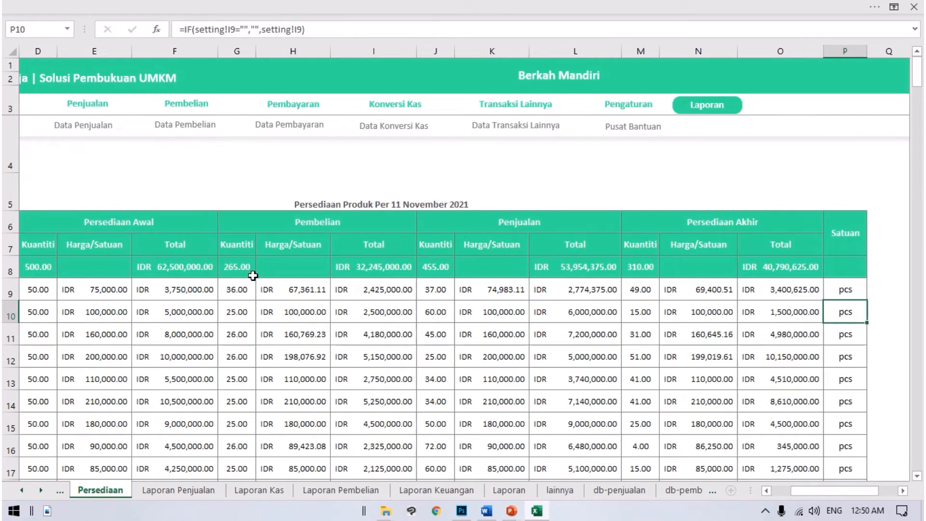
key("Left")
key("Left")
key("Left")
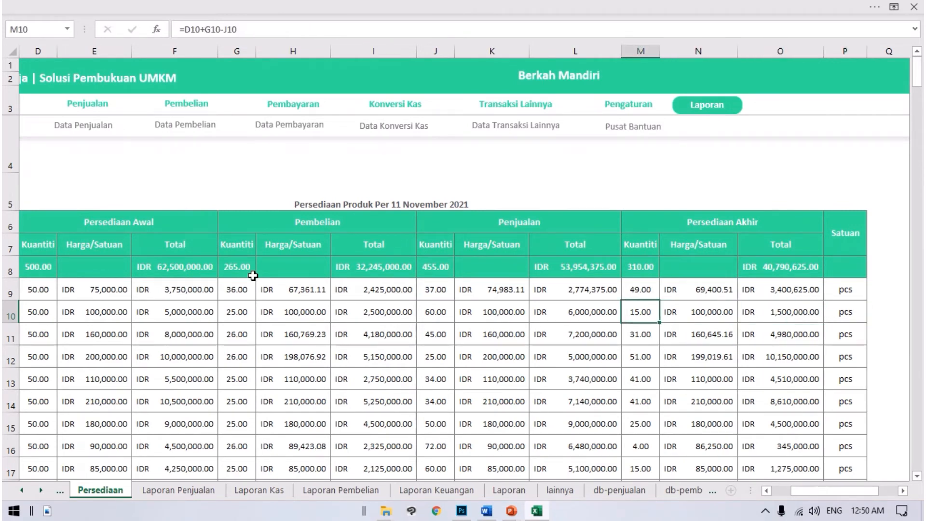
key("Up")
key("Up")
key("Up")
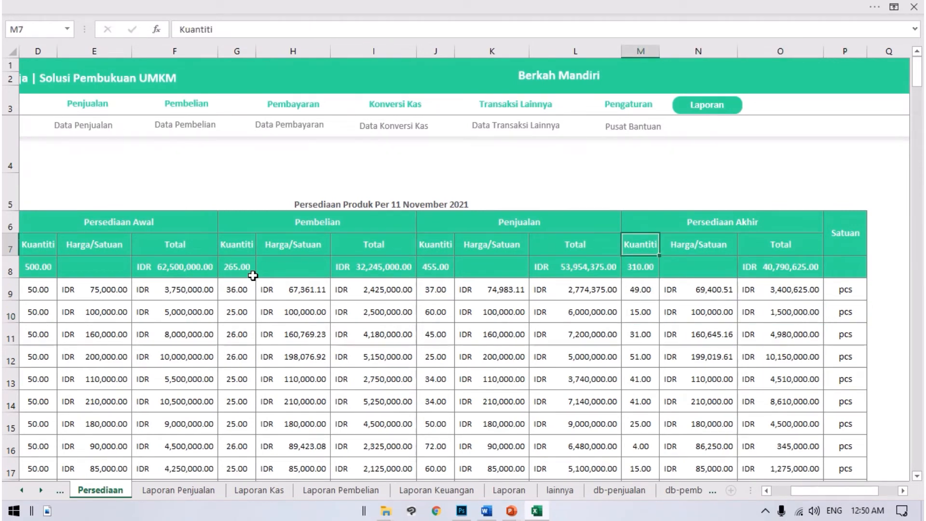
key("Down")
key("Down")
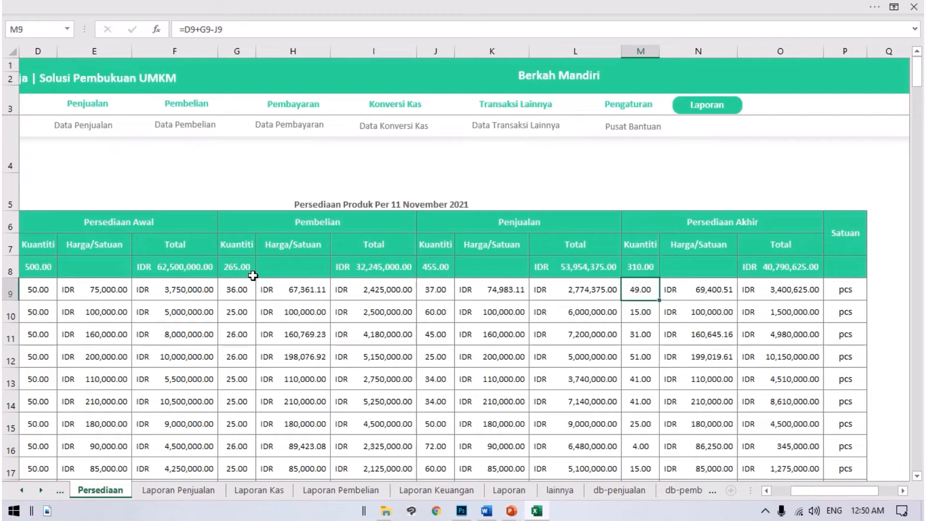
key("Right")
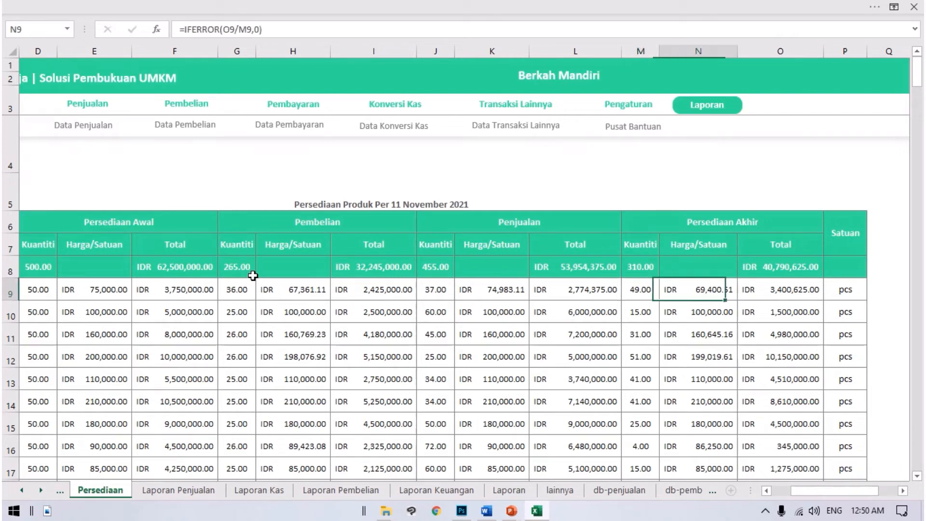
key("Right")
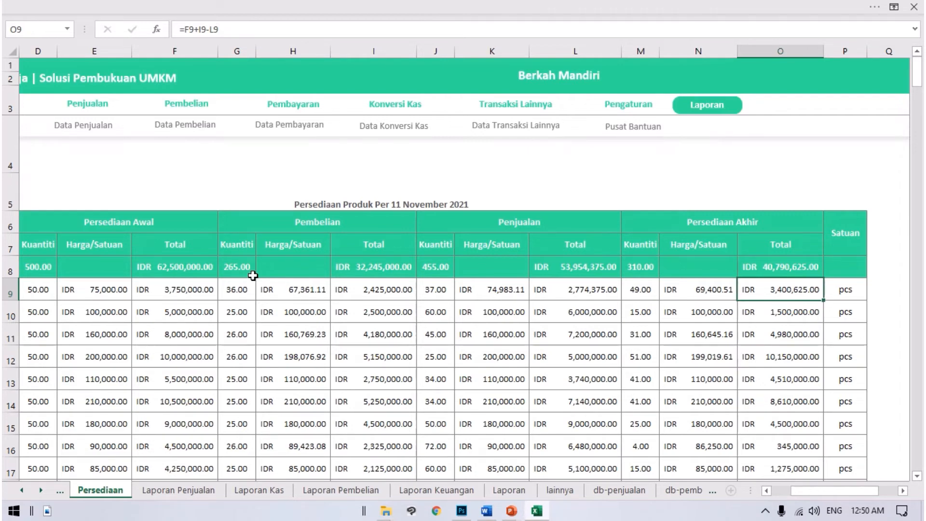
Step: Look through the ending inventory totals down to the last product, and return to the product names
key("Down")
key("Down")
key("Down")
key("Down")
key("Down")
key("Down")
key("Down")
key("Down")
key("Down")
key("Down")
key("Down")
key("Down")
key("Up")
key("Up")
key("Up")
key("Up")
key("Up")
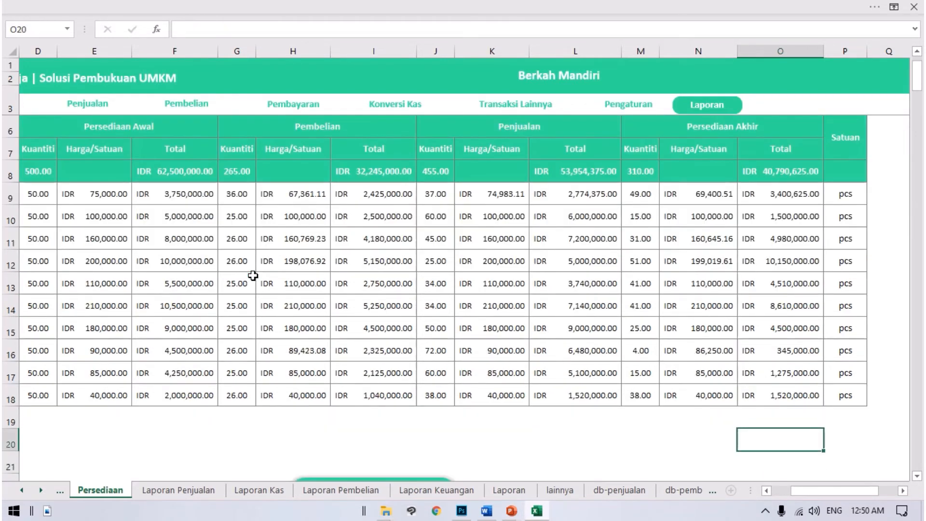
key("Left")
key("Home")
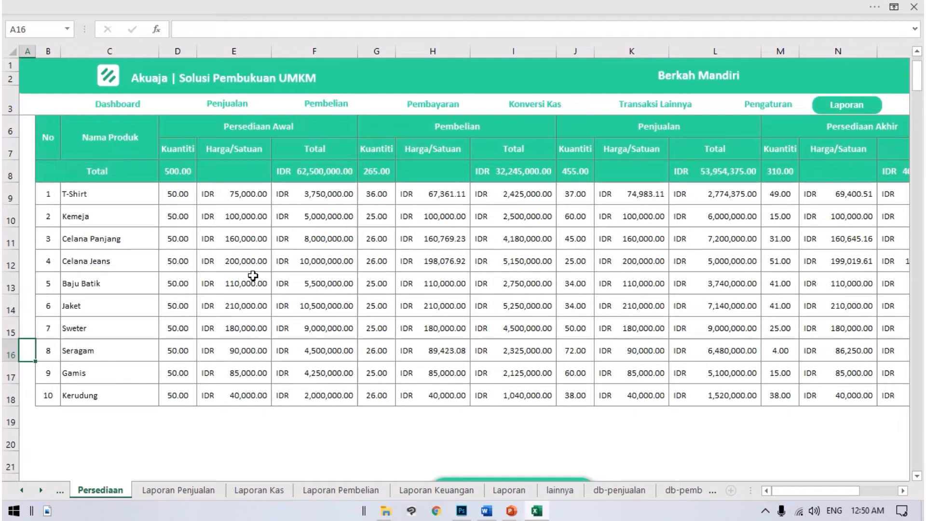
Step: Review the Seragam row across all inventory columns through Satuan, and go back to the start of the report
key("Right")
key("Right")
key("Right")
key("Right")
key("Right")
key("Right")
key("Right")
key("Right")
key("Right")
key("Right")
key("Right")
key("Right")
key("Right")
key("Right")
key("Right")
key("Right")
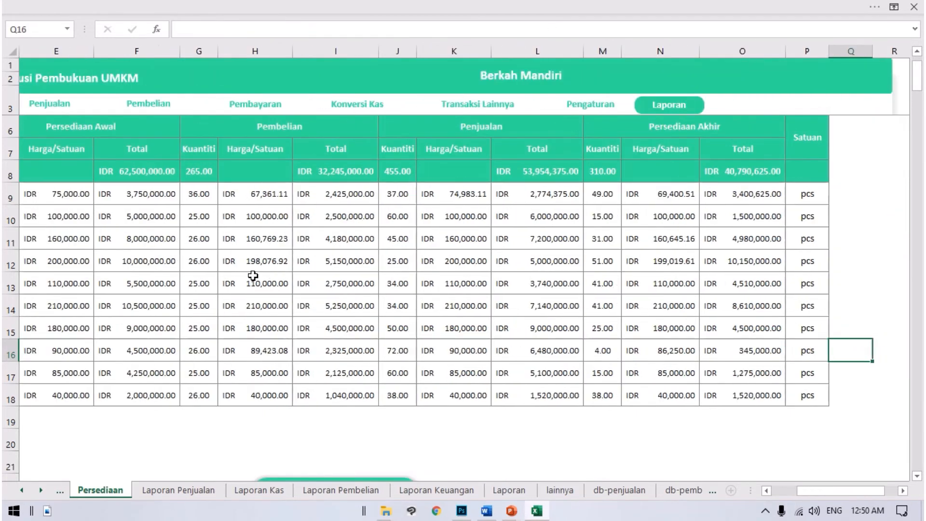
key("Left")
key("Left")
key("Left")
key("Left")
key("Left")
key("Left")
key("Left")
key("Left")
key("Left")
key("Left")
key("Left")
key("Left")
key("Left")
key("Left")
key("Left")
key("Left")
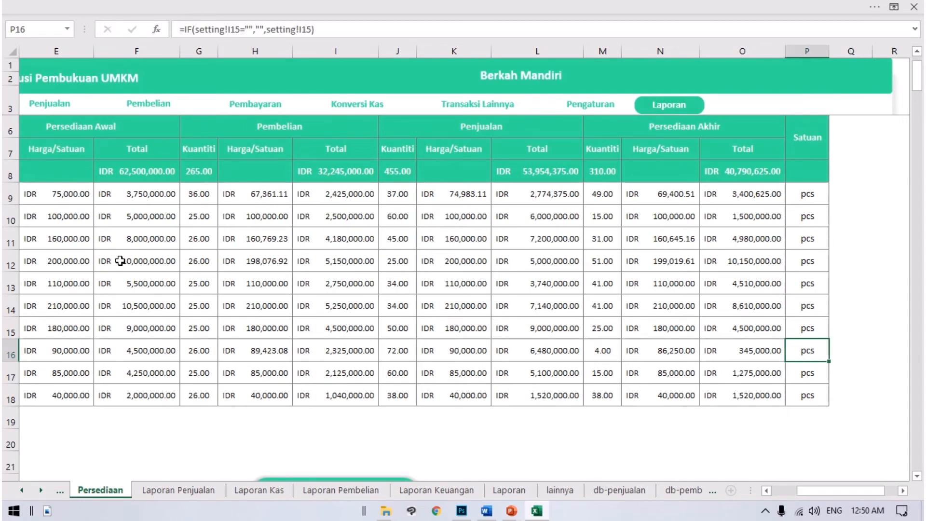
key("Up")
key("Up")
key("Up")
key("Up")
key("Up")
key("Up")
key("Up")
key("Up")
key("Up")
key("Up")
key("Up")
key("Up")
key("Up")
key("Up")
key("Up")
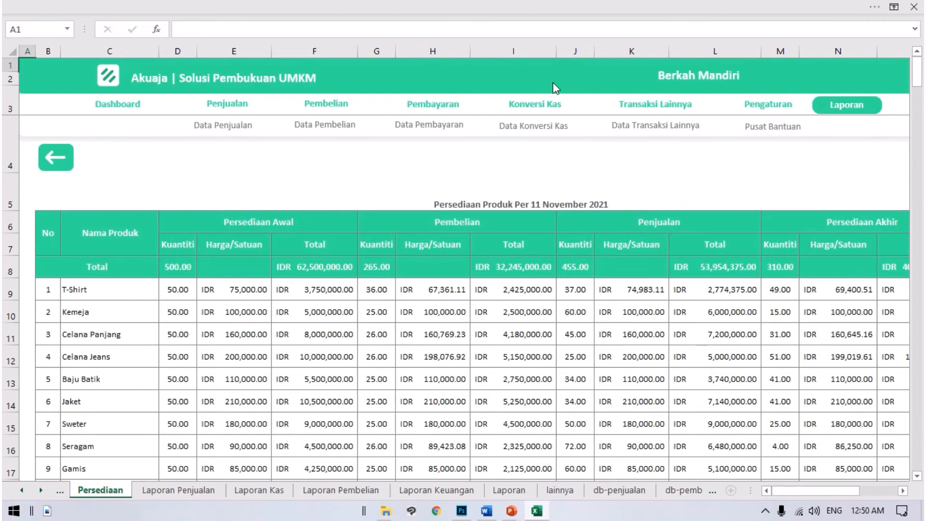
Step: Open the Laporan Kas report from the Laporan page and review the business name, title and period of its cash receipts section
left_click(67, 161)
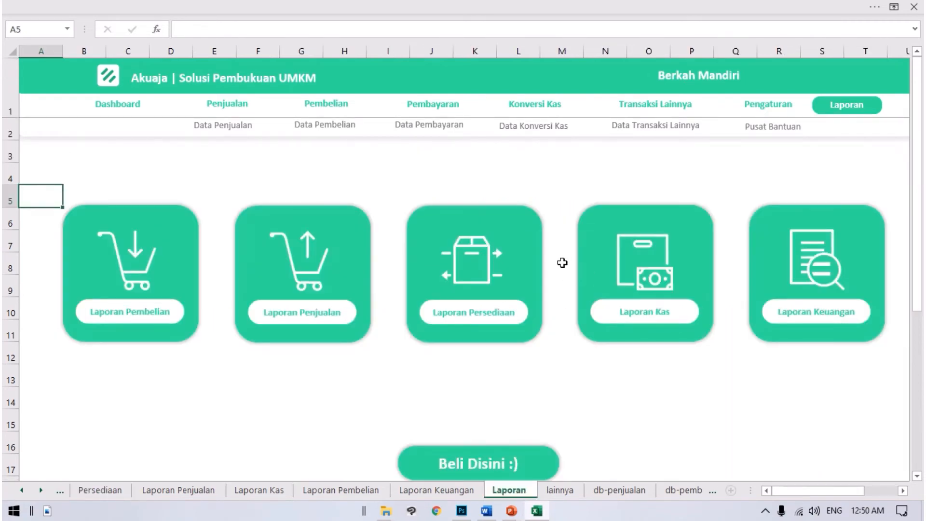
left_click(623, 253)
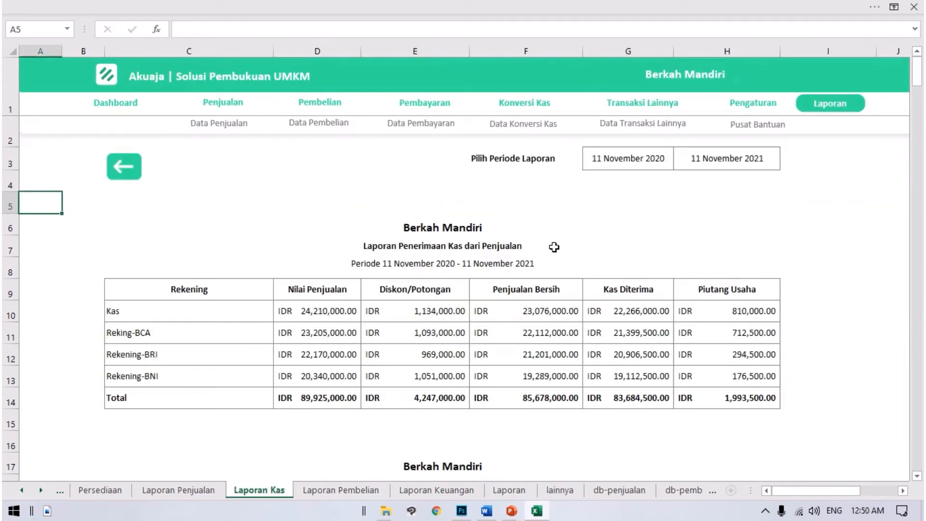
left_click(418, 230)
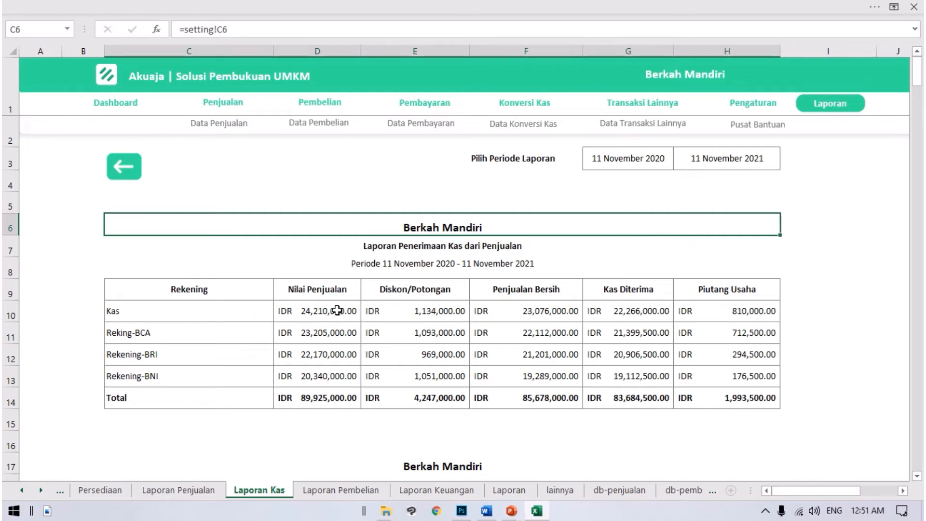
key("Down")
key("Down")
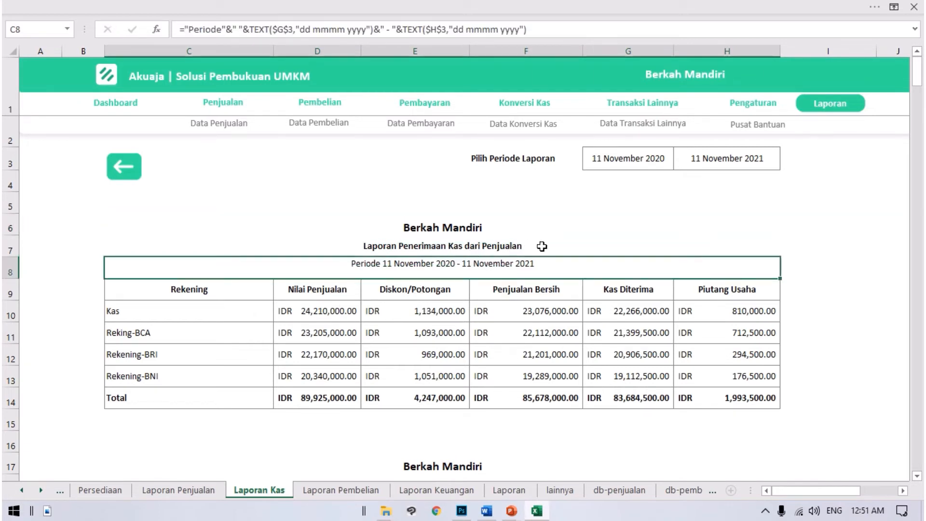
key("Up")
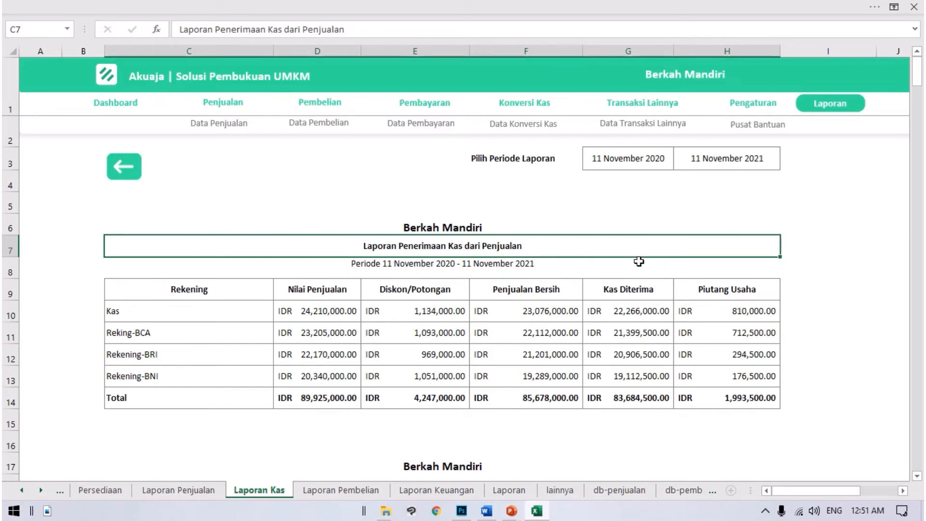
Step: Review the Rekening list and the Nilai Penjualan heading in the Laporan Penerimaan Kas dari Penjualan table
scroll(425, 274, "down", 1)
left_click(220, 254)
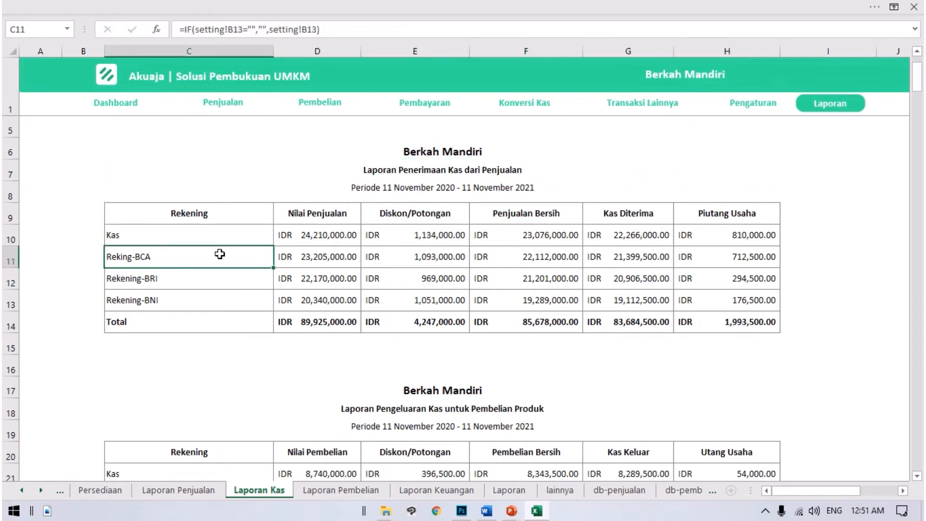
left_click_drag(219, 237, 183, 318)
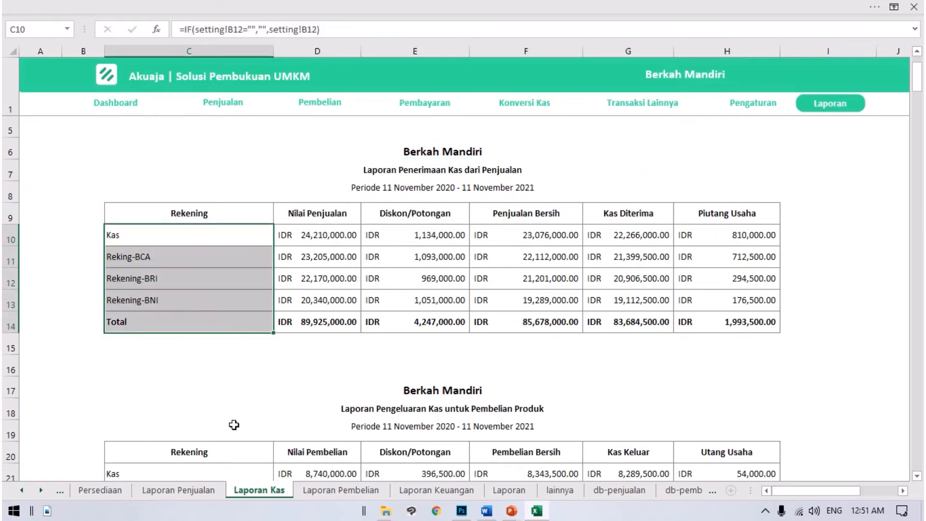
left_click(255, 406)
left_click(256, 233)
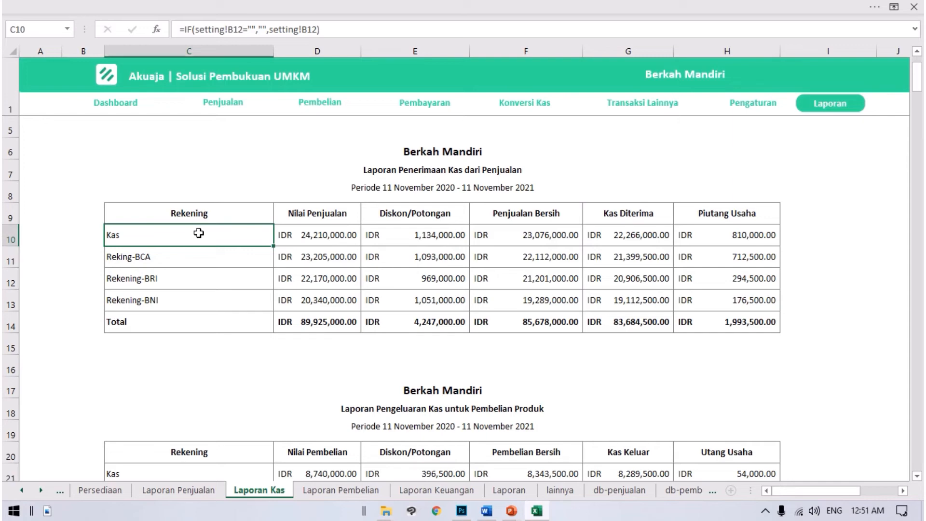
left_click(290, 214)
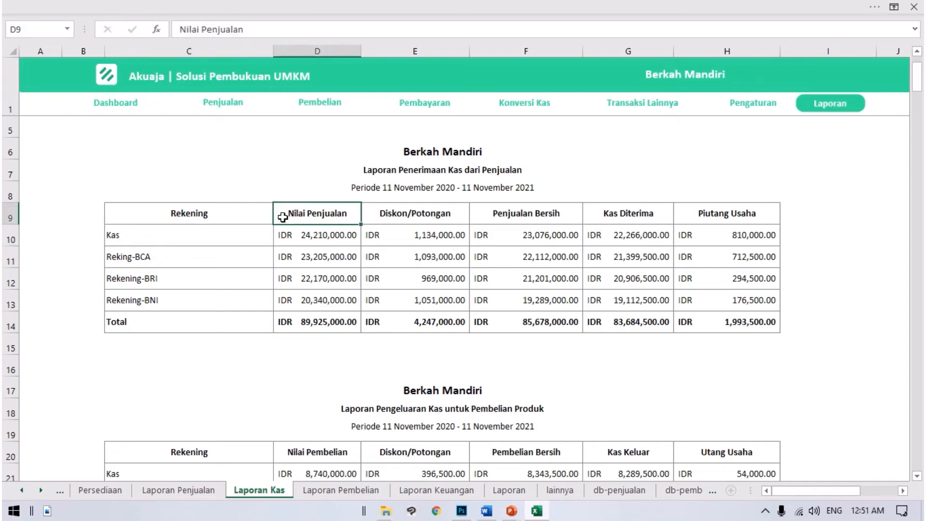
key("Left")
key("Down")
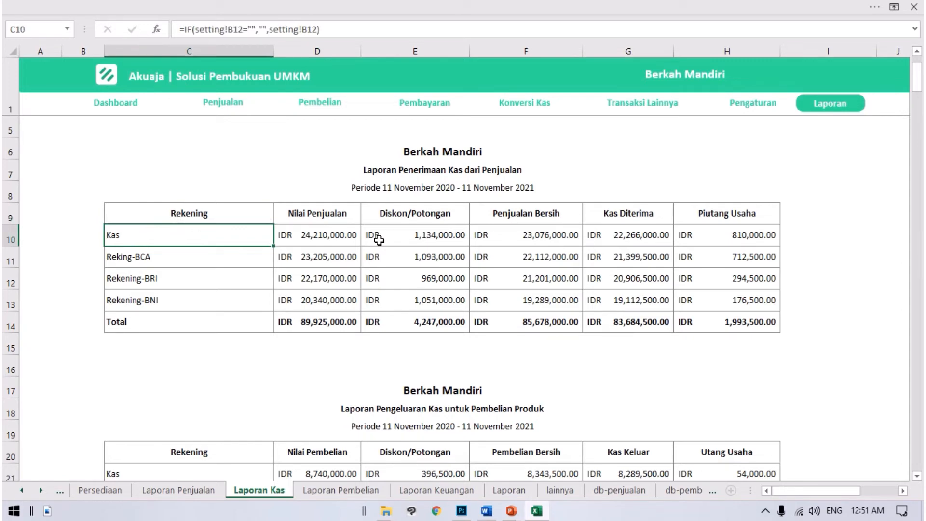
Step: Examine the Kas account's Nilai Penjualan, Diskon/Potongan and Penjualan Bersih, and compare Penjualan Bersih with Kas Diterima
key("Right")
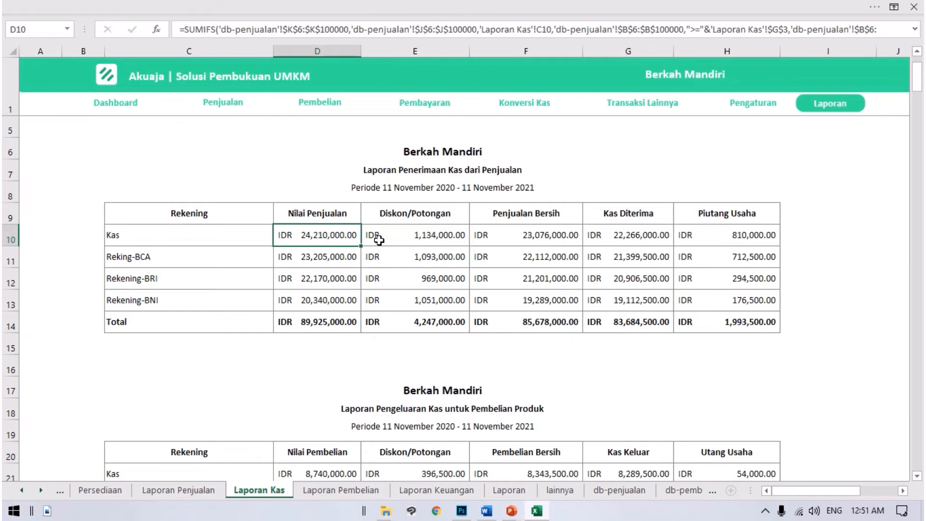
key("Right")
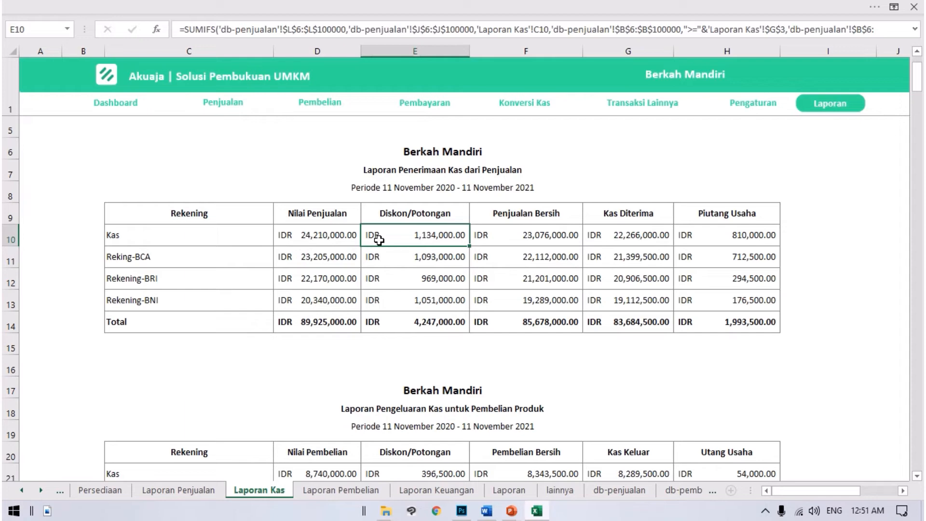
key("Right")
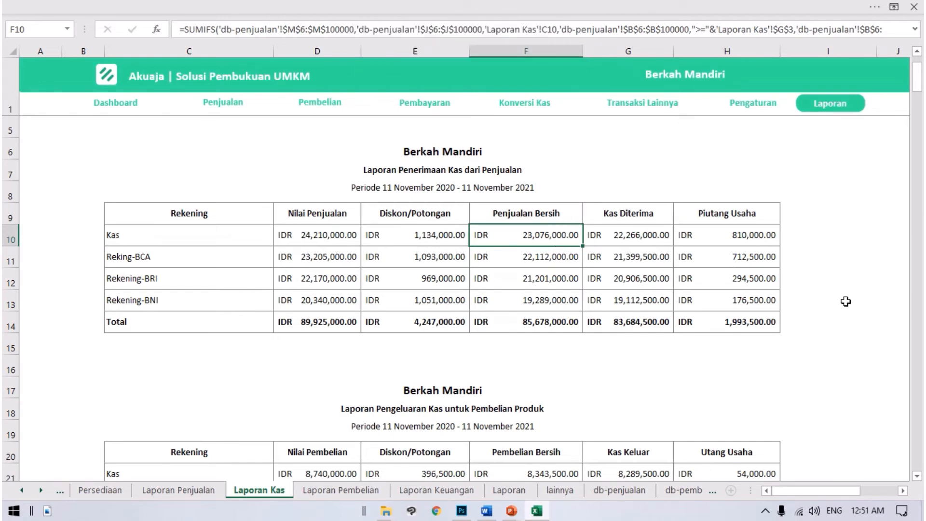
key("Right")
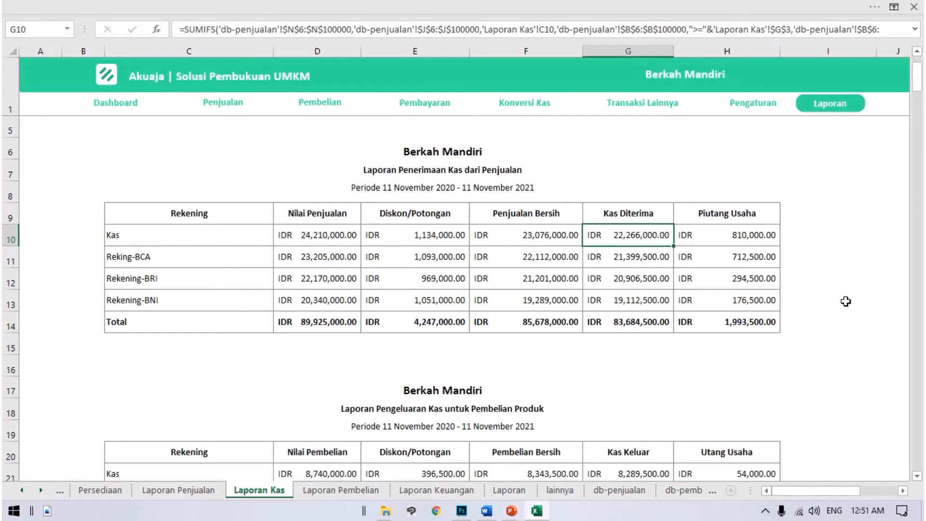
key("Left")
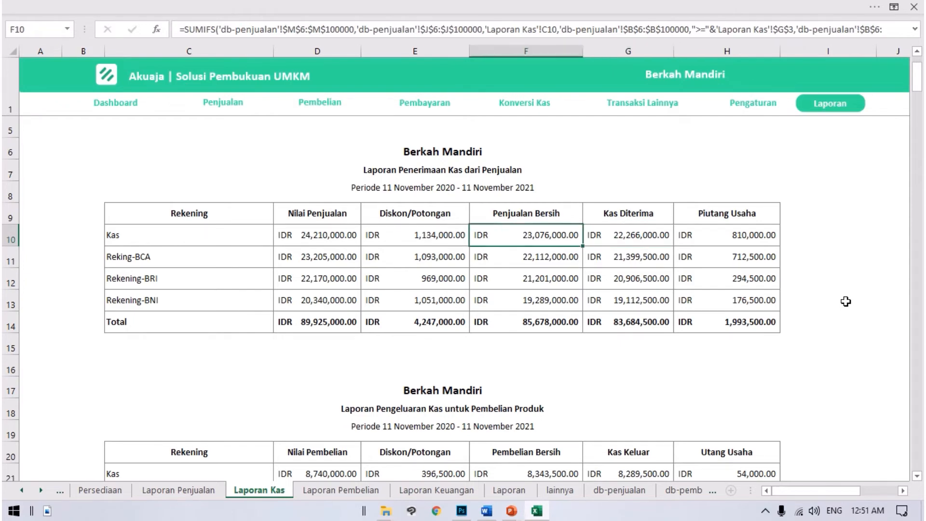
key("Right")
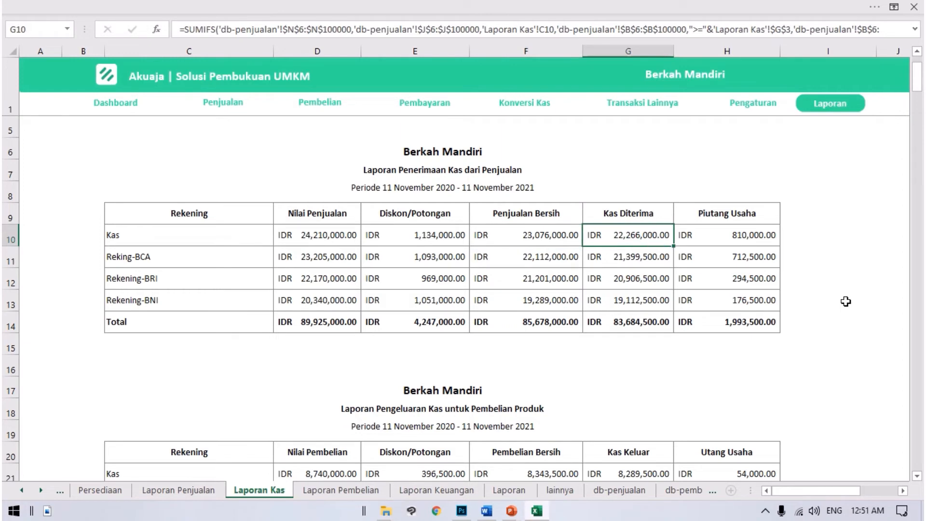
key("Left")
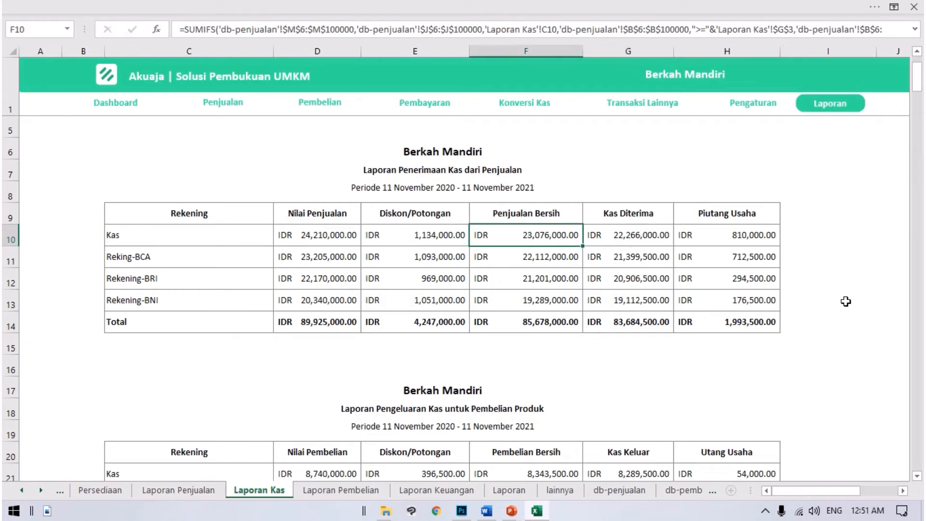
Step: Examine Kas Diterima and Piutang Usaha for the Kas account, and follow the Piutang Usaha column through the bank accounts to Total
key("Left")
key("Right")
key("Right")
key("Right")
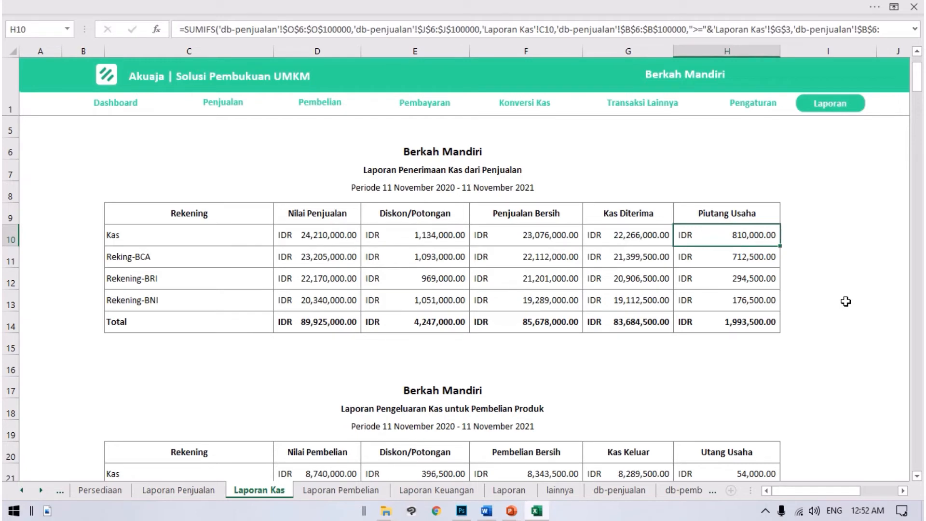
key("Down")
key("Down")
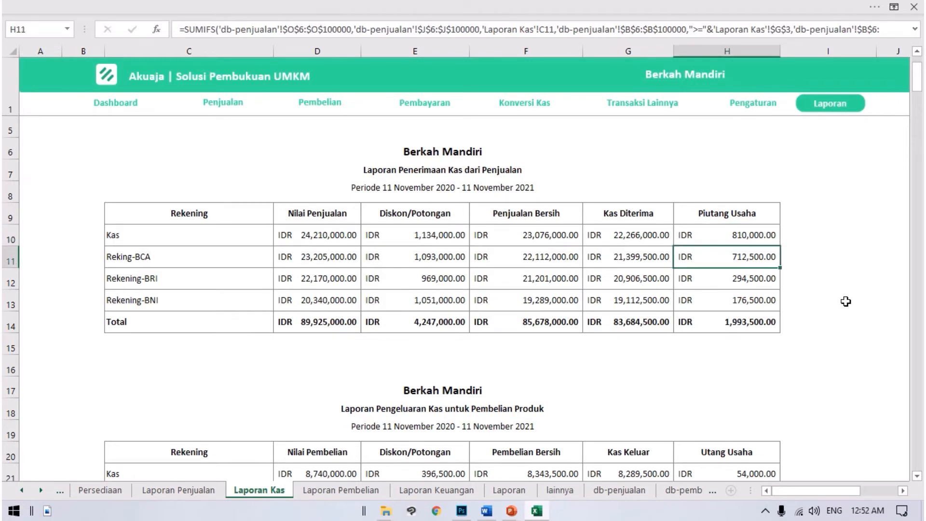
key("Down")
key("Down")
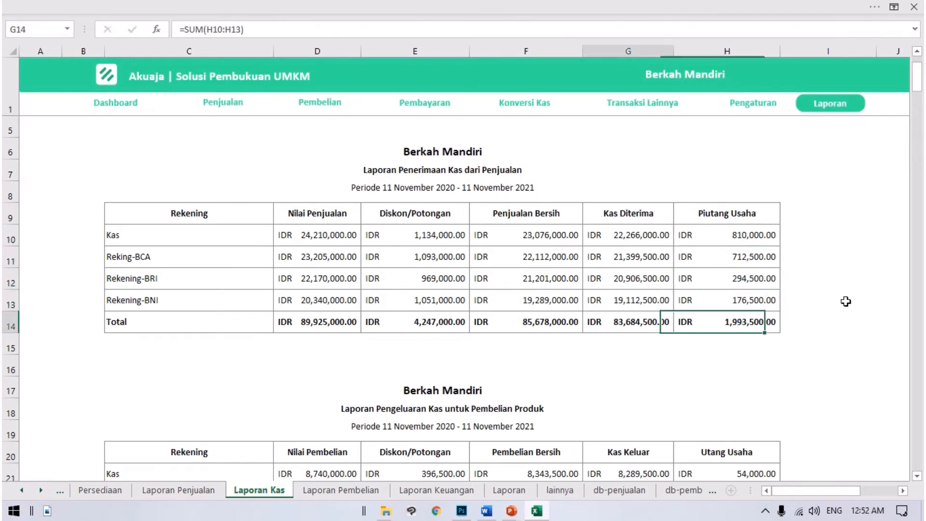
Step: Review the Total row of the cash receipts table across all columns, comparing Kas Diterima with Piutang Usaha
key("Left")
key("Left")
key("Left")
key("Left")
key("Left")
key("Left")
key("Right")
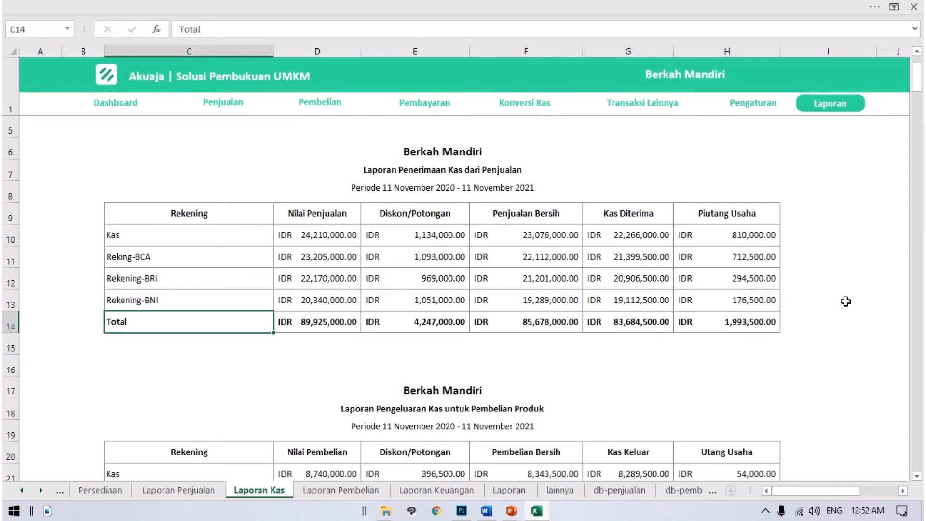
key("Right")
key("Right")
key("Right")
key("Right")
key("Right")
key("Right")
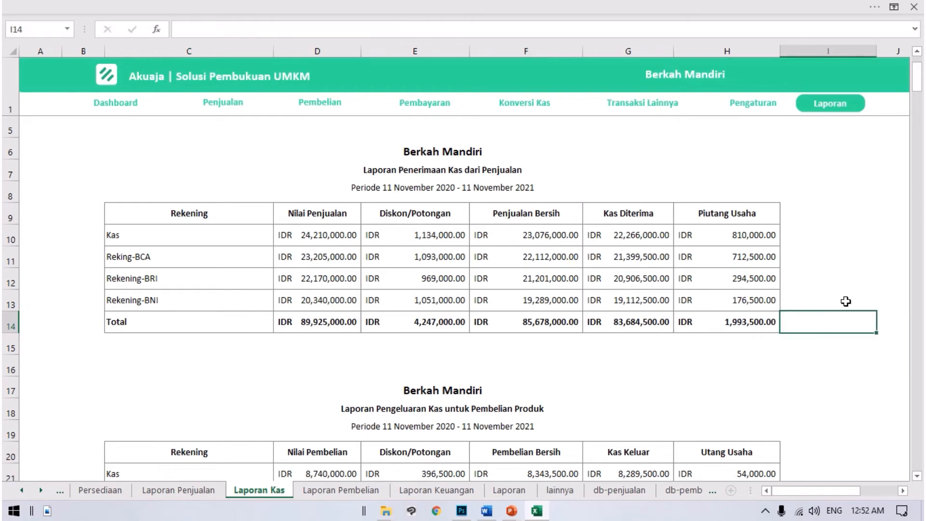
key("Left")
key("Left")
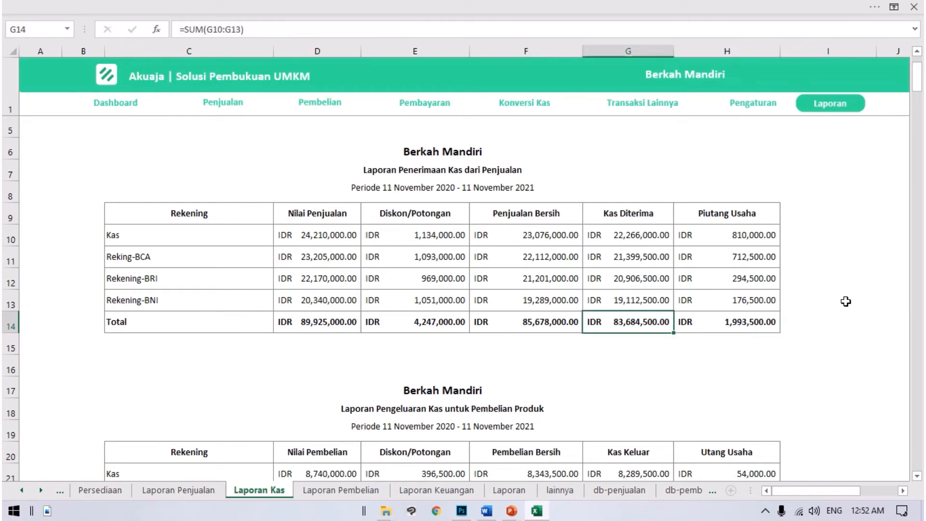
key("Right")
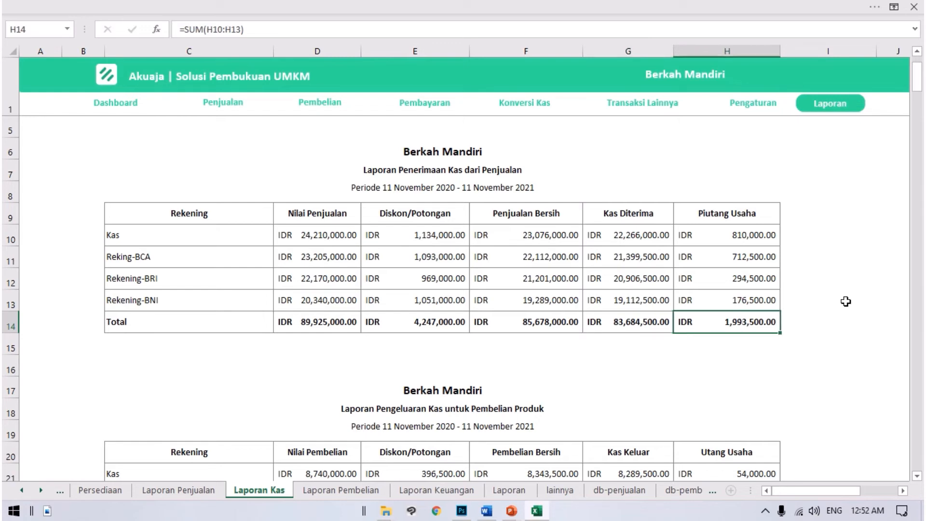
key("Down")
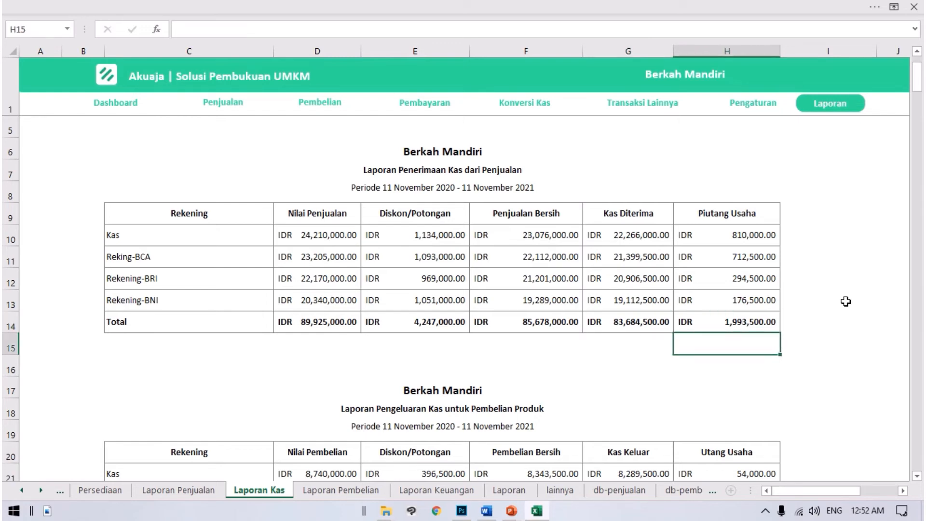
Step: Review the Kas row in Laporan Pengeluaran Kas untuk Pembelian Produk from Rekening through Utang Usaha
scroll(649, 317, "down", 3)
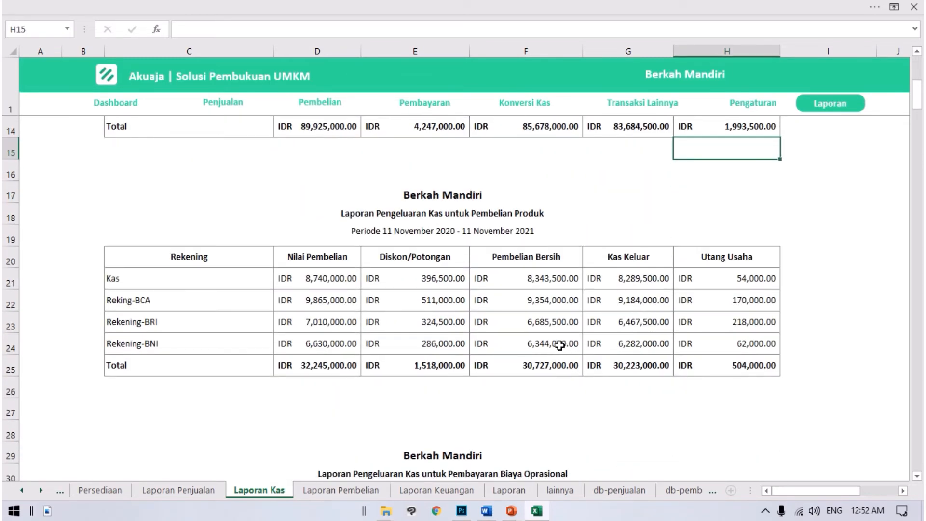
left_click(538, 244)
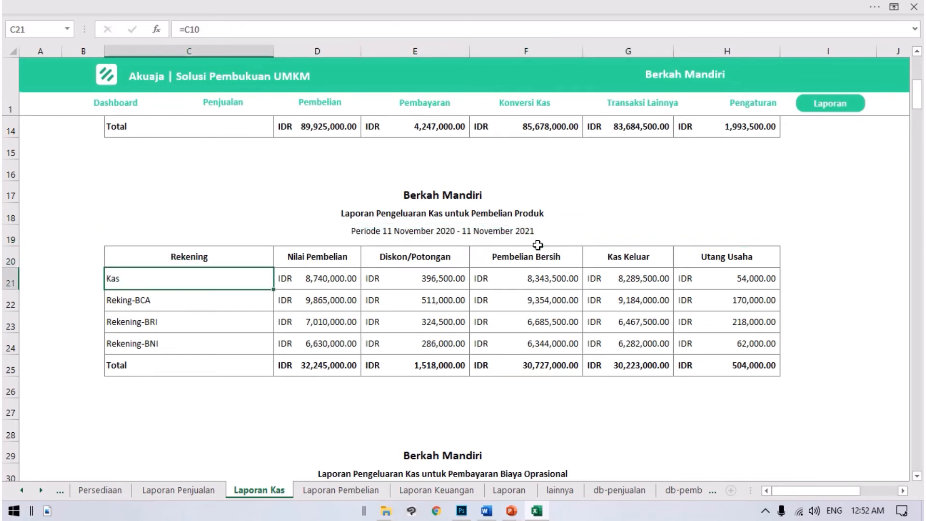
key("Right")
key("Right")
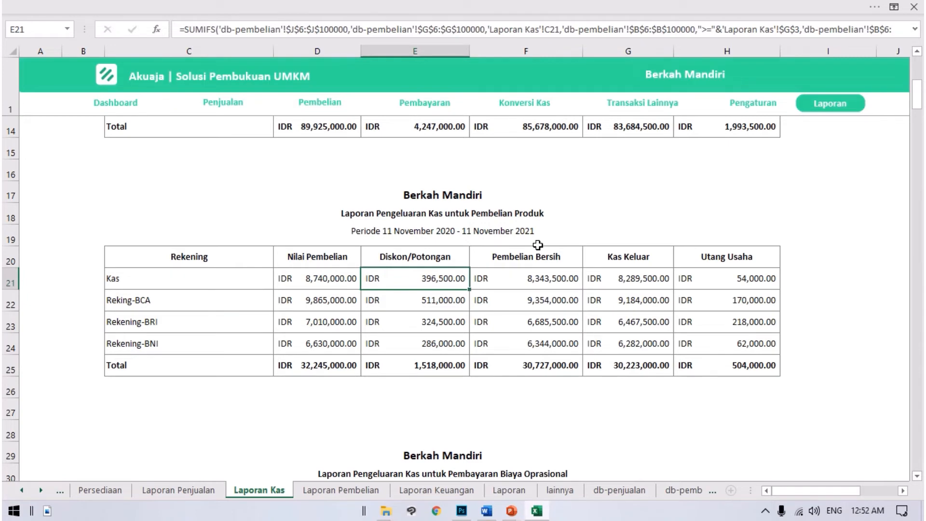
key("Right")
key("Right")
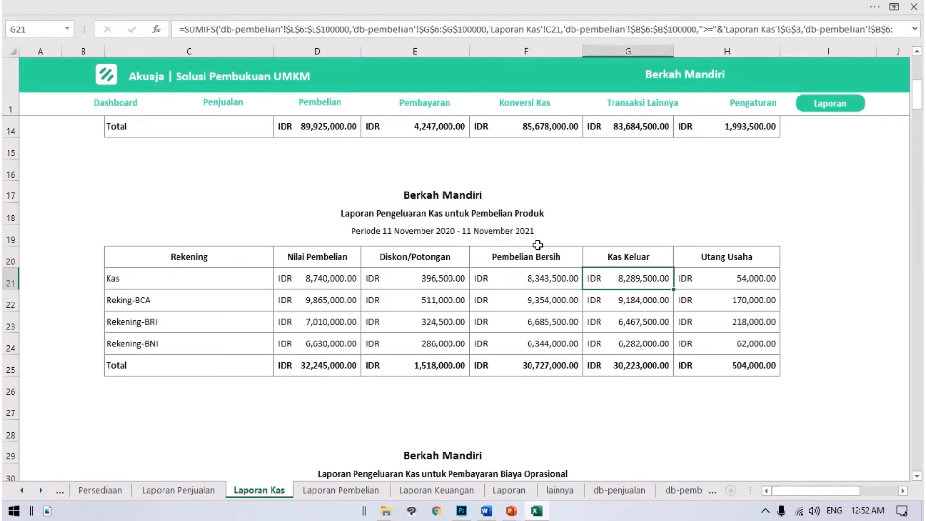
Step: Compare the Kas account's Diskon/Potongan, Pembelian Bersih, Kas Keluar and Utang Usaha in the product purchase table
key("Right")
key("Left")
key("Right")
key("Left")
key("Left")
key("Left")
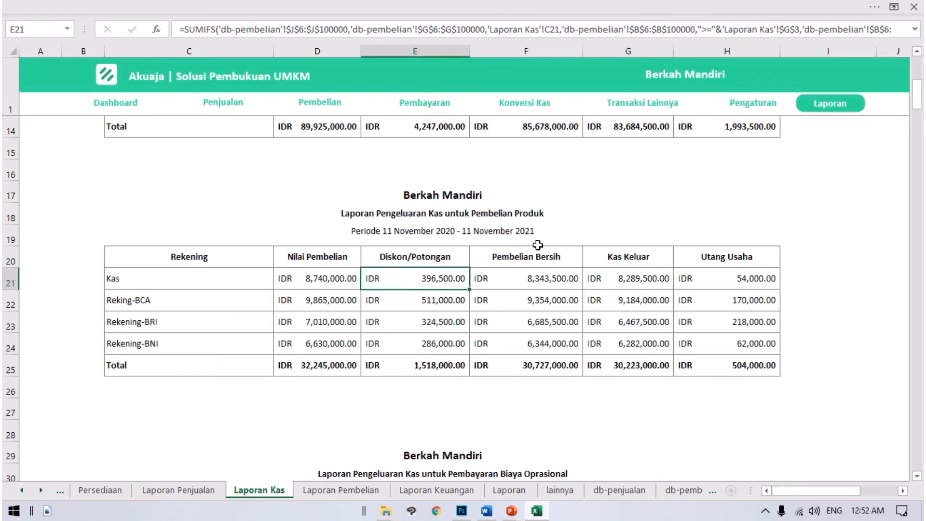
key("Right")
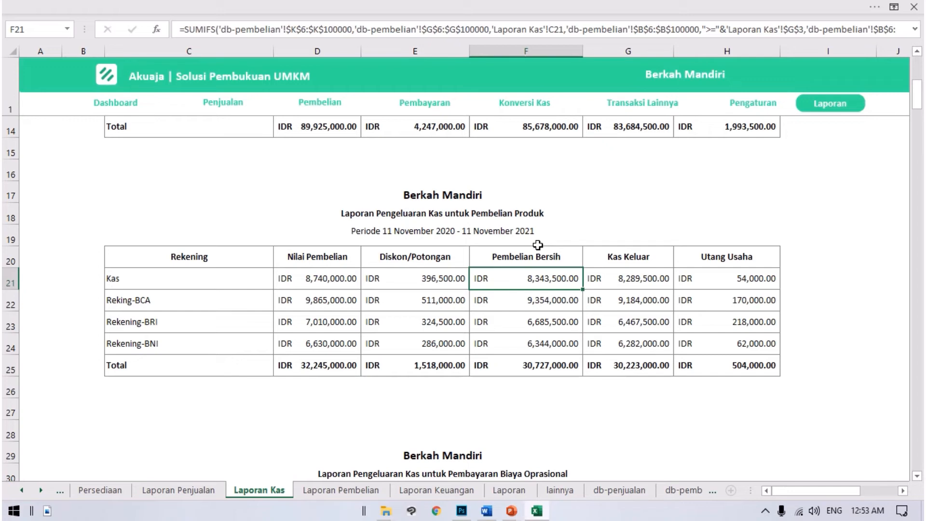
key("Left")
key("Right")
key("Right")
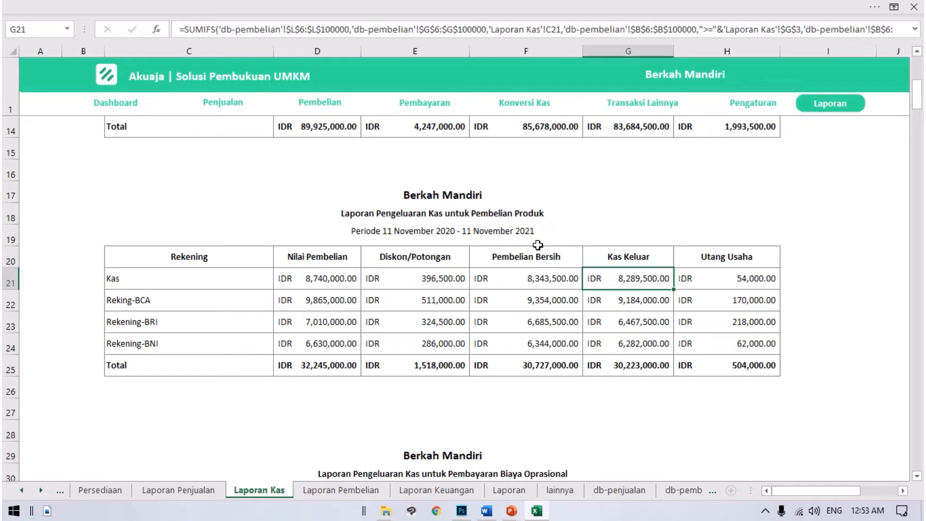
key("Right")
key("Left")
key("Left")
key("Left")
key("Left")
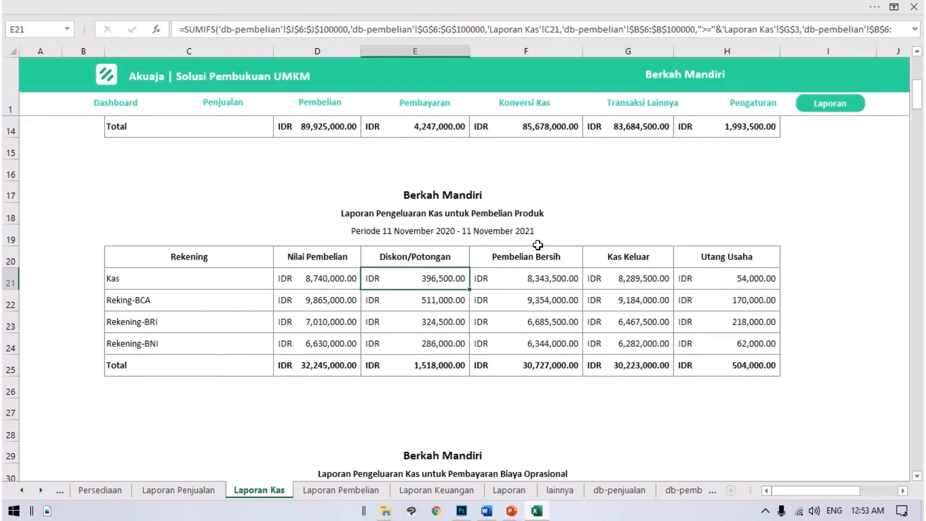
Step: Look through the remaining accounts in the product purchase table and continue to the Laporan Pengeluaran Kas untuk Pembayaran Biaya Oprasional section
key("Right")
key("Right")
key("Down")
key("Down")
key("Down")
key("Down")
key("Down")
key("Down")
key("Down")
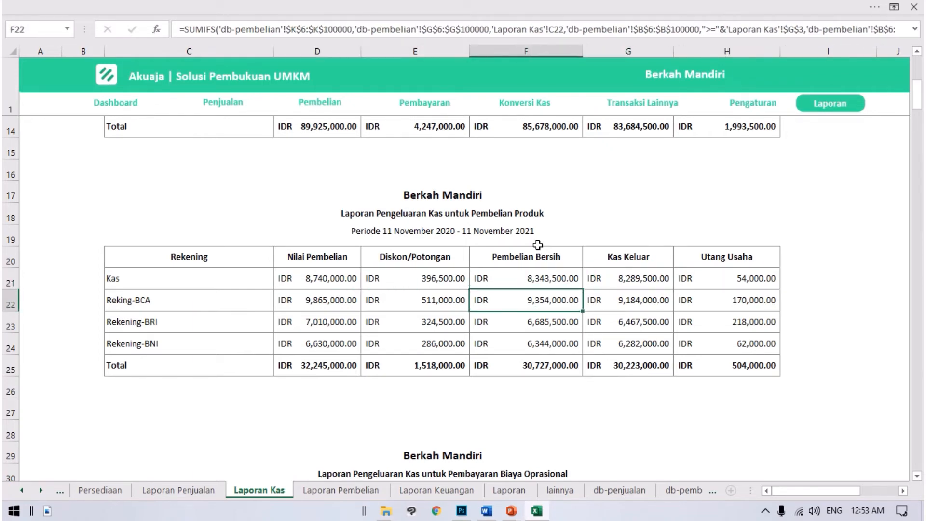
key("Down")
key("Down")
key("Down")
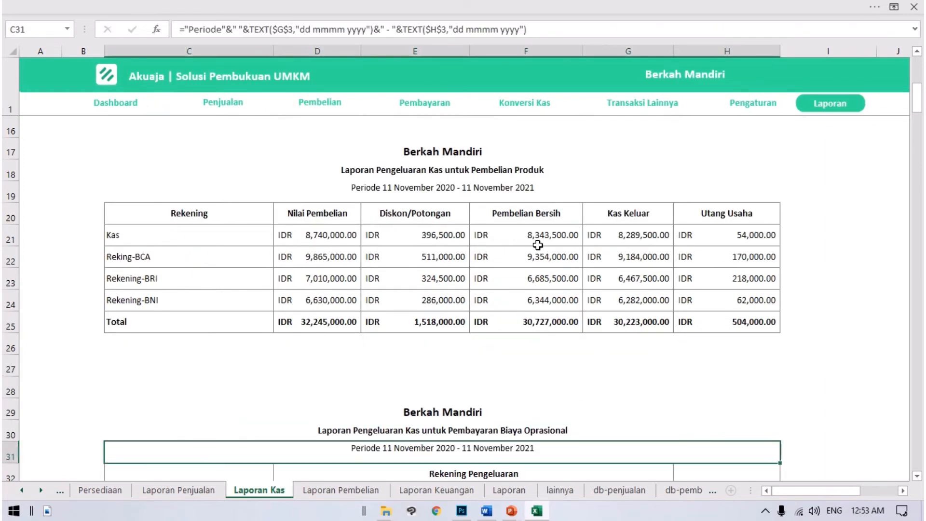
Step: Survey the Jenis Pengeluaran rows in the Biaya Oprasional table along the Rekening-BRI column
key("Down")
key("Right")
key("Down")
key("Right")
key("Right")
key("Down")
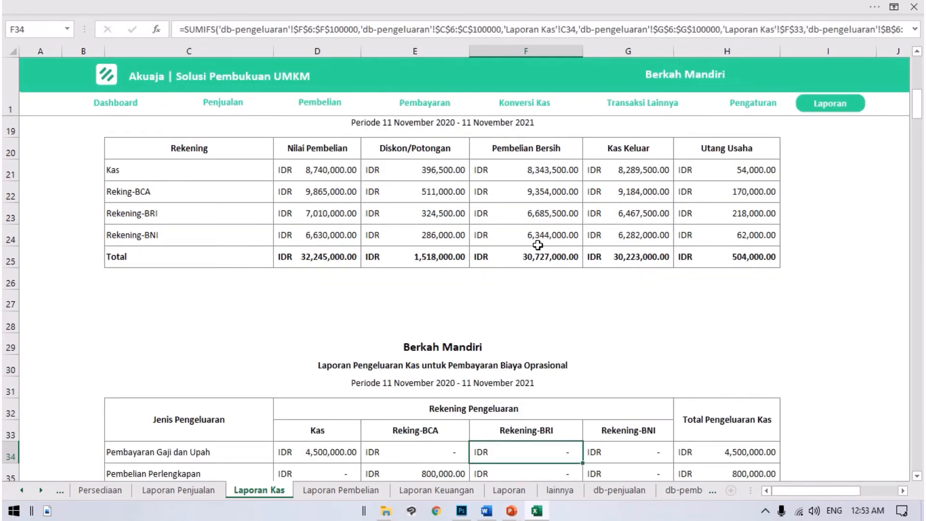
key("Down")
key("Down")
key("Down")
key("Down")
key("Down")
key("Down")
key("Down")
key("Down")
key("Down")
key("Down")
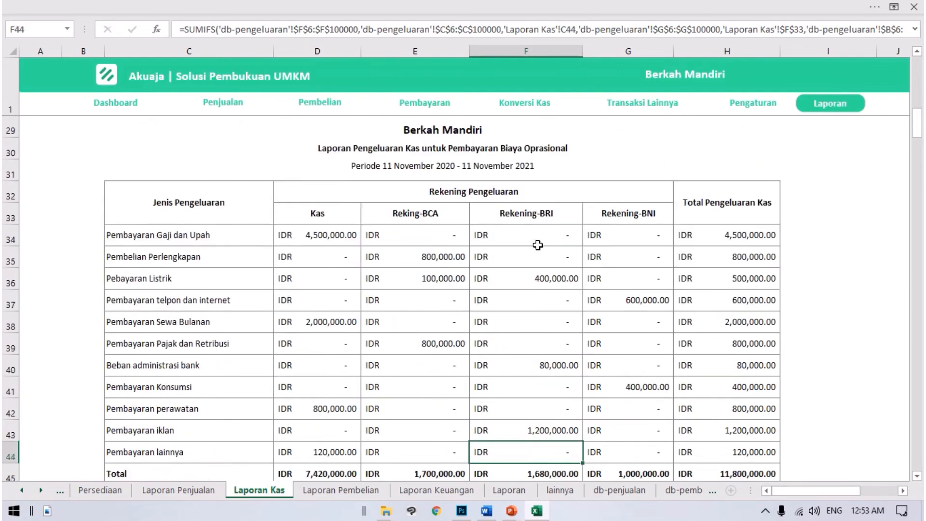
key("Up")
key("Up")
key("Up")
key("Up")
key("Up")
key("Up")
key("Up")
key("Up")
key("Up")
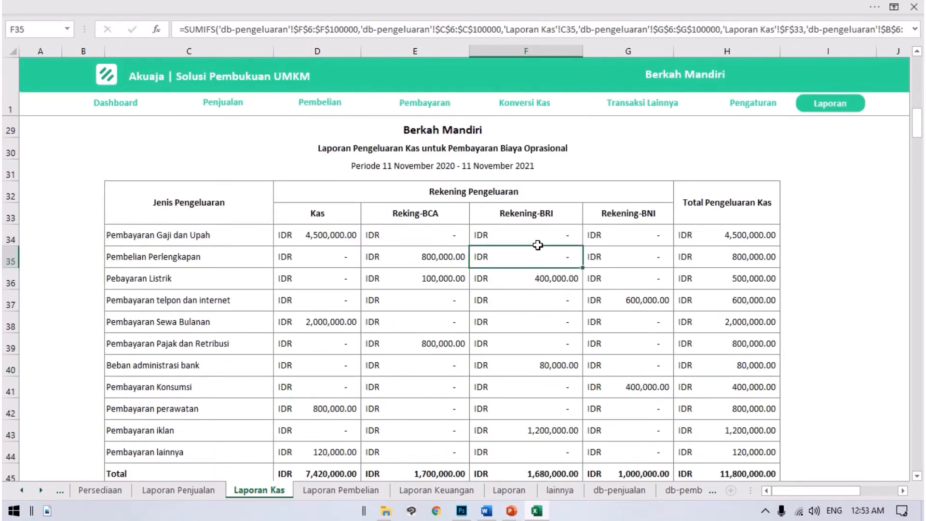
Step: Review the operating expenses paid from Reking-BCA in the Biaya Oprasional table
key("Left")
key("Down")
key("Down")
key("Down")
key("Down")
key("Down")
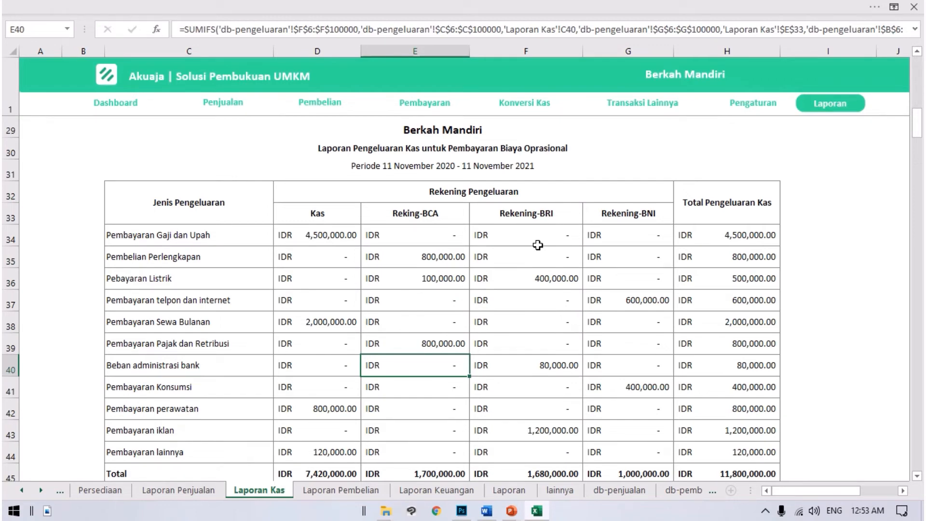
key("Up")
key("Up")
key("Up")
key("Up")
key("Up")
key("Up")
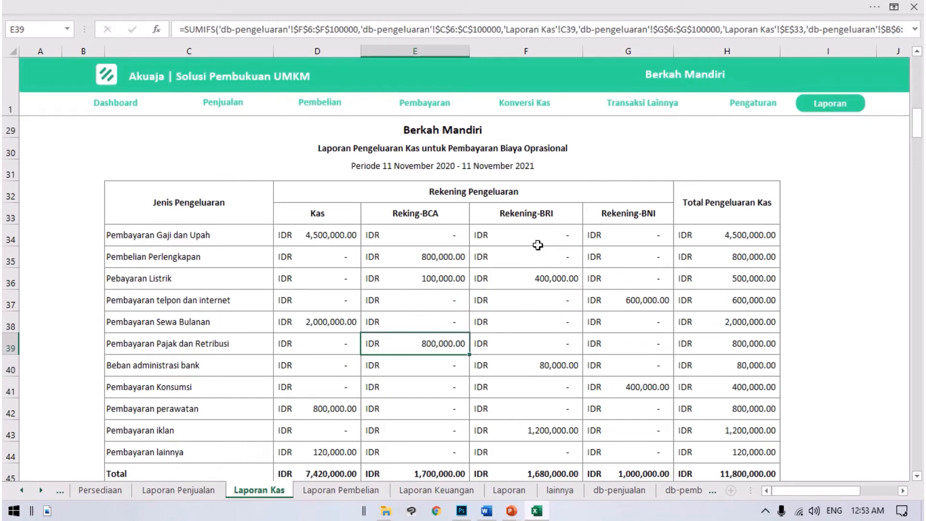
Step: Examine the Kas amount for Pembayaran Gaji dan Upah and the Reking-BCA amount for Pembelian Perlengkapan
key("Left")
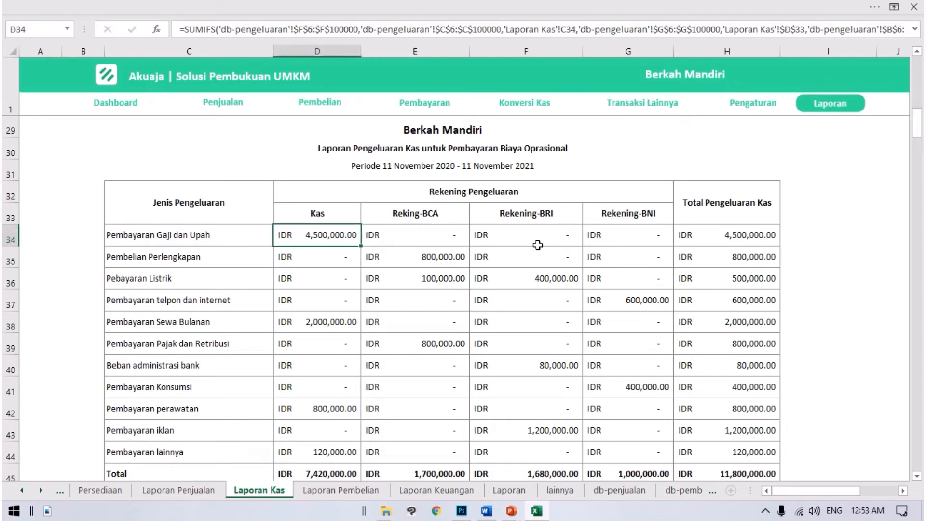
key("Down")
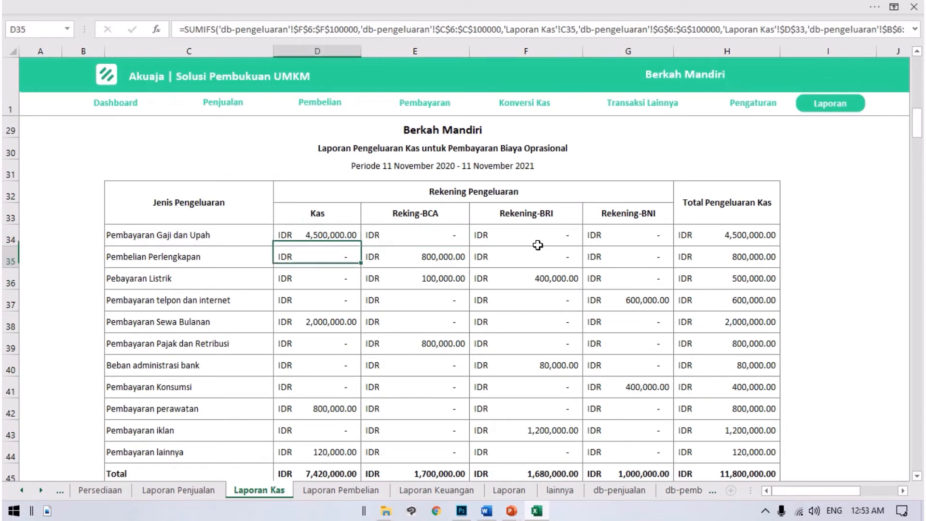
key("Right")
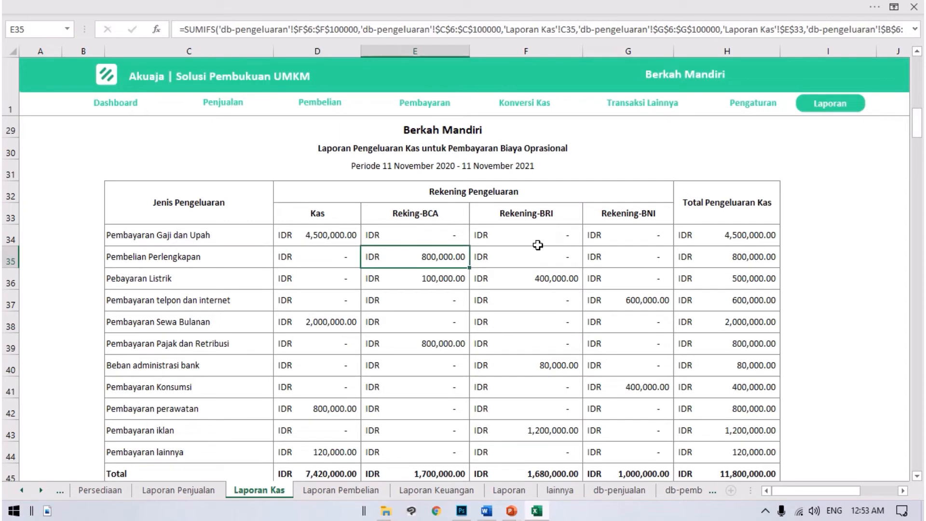
Step: Examine how the electricity payment is split across the accounts in the Rekening Pengeluaran columns
key("Down")
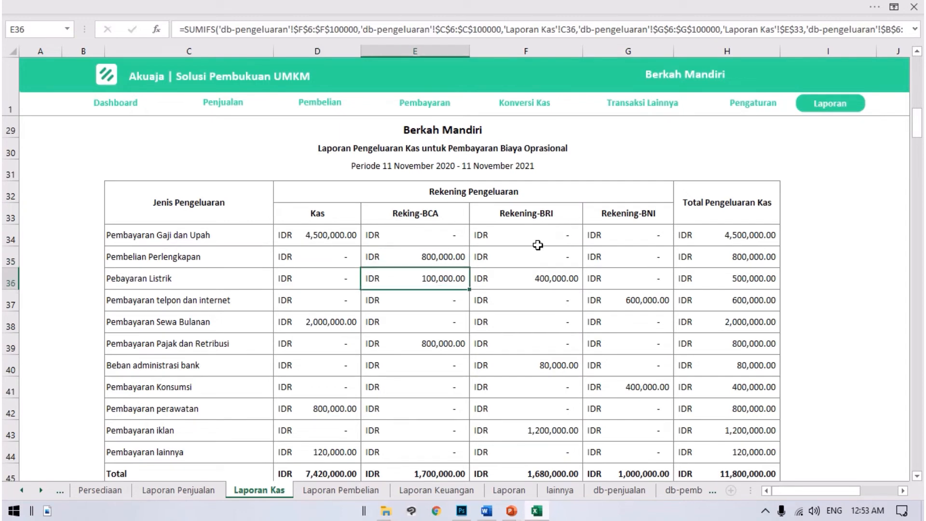
key("Left")
key("Right")
key("Right")
key("Right")
key("Right")
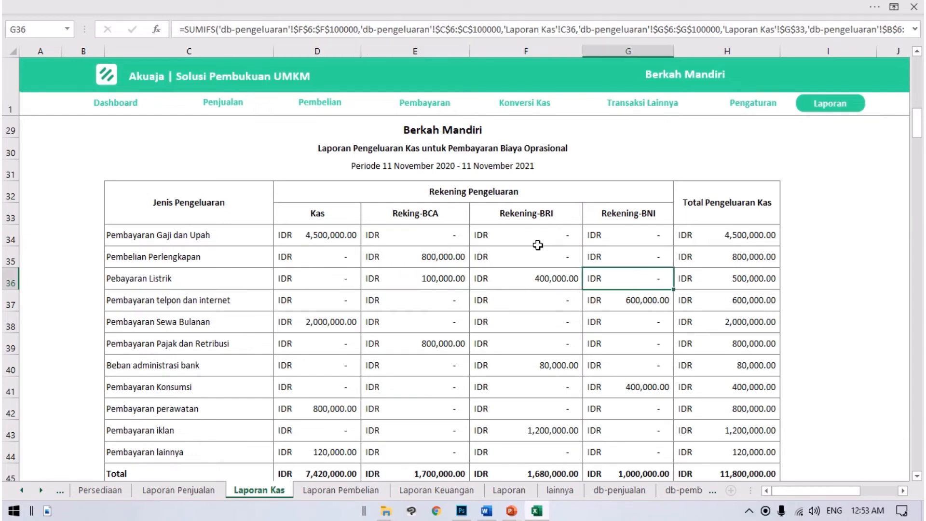
Step: Review the Total Pengeluaran Kas column for each expense type down to the end of the table
key("Up")
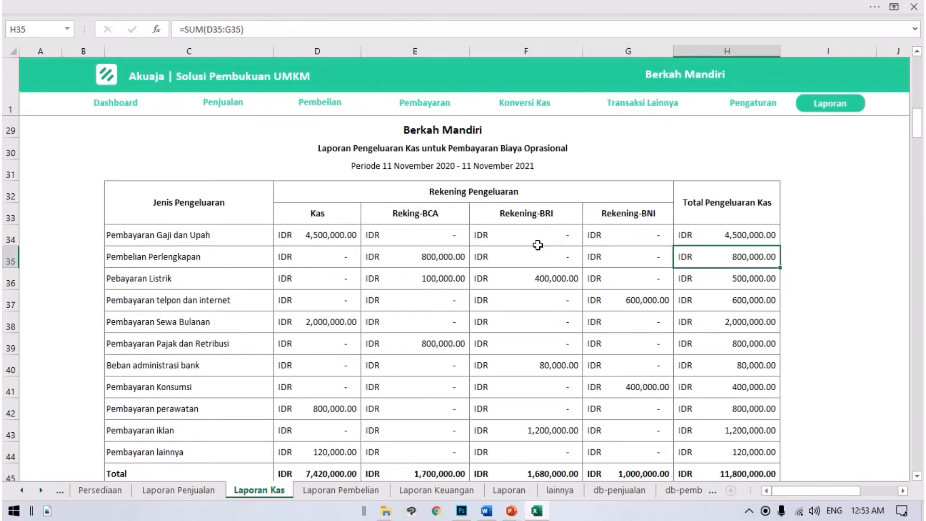
key("Up")
key("Down")
key("Down")
key("Down")
key("Down")
key("Down")
key("Down")
key("Down")
key("Down")
key("Down")
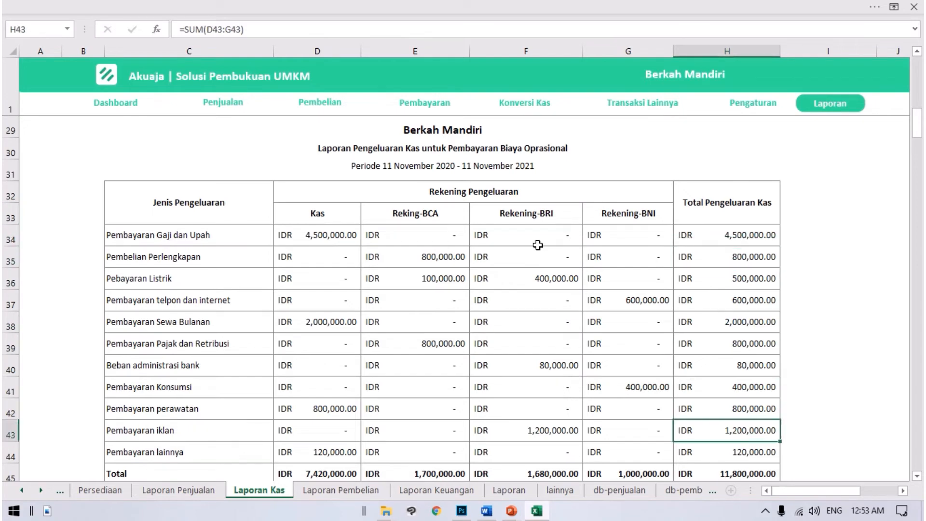
key("Down")
key("Down")
key("Down")
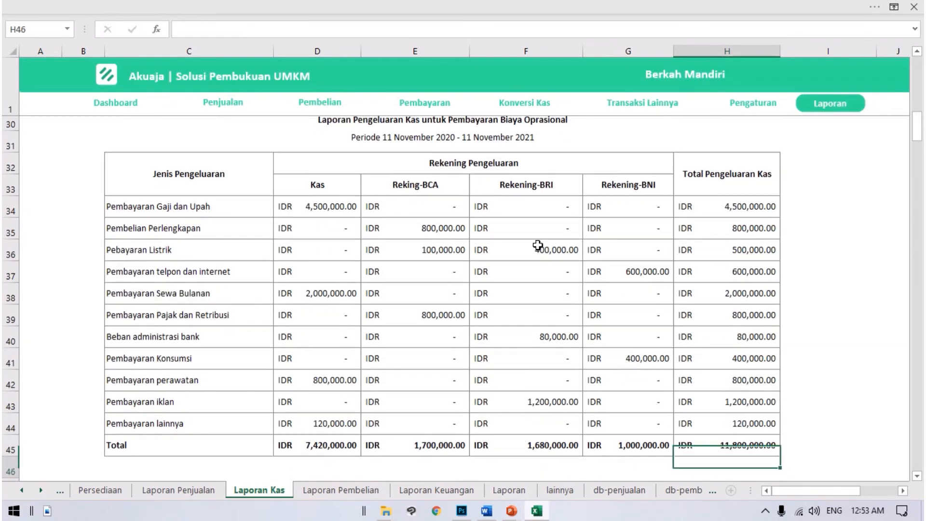
Step: Review the Total row of the Biaya Oprasional table for the bank accounts and Total Pengeluaran Kas
key("Up")
key("Left")
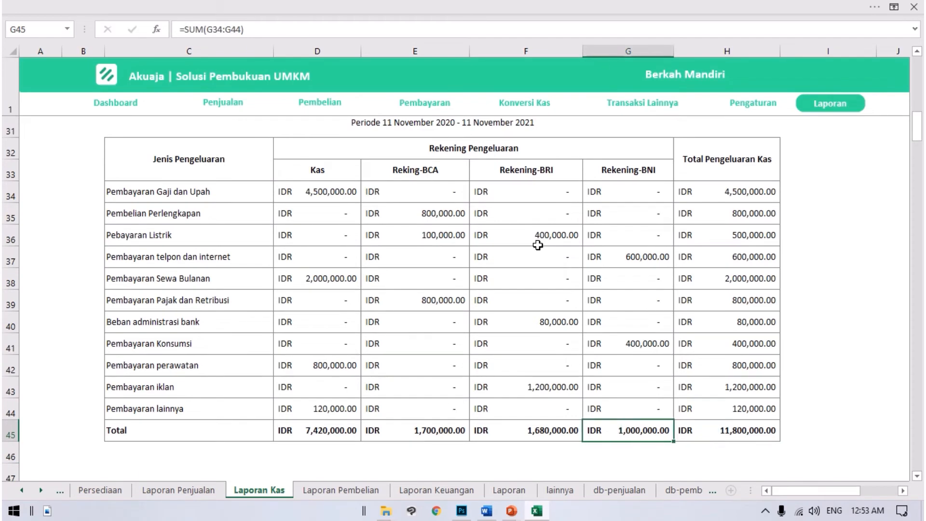
key("Left")
key("Left")
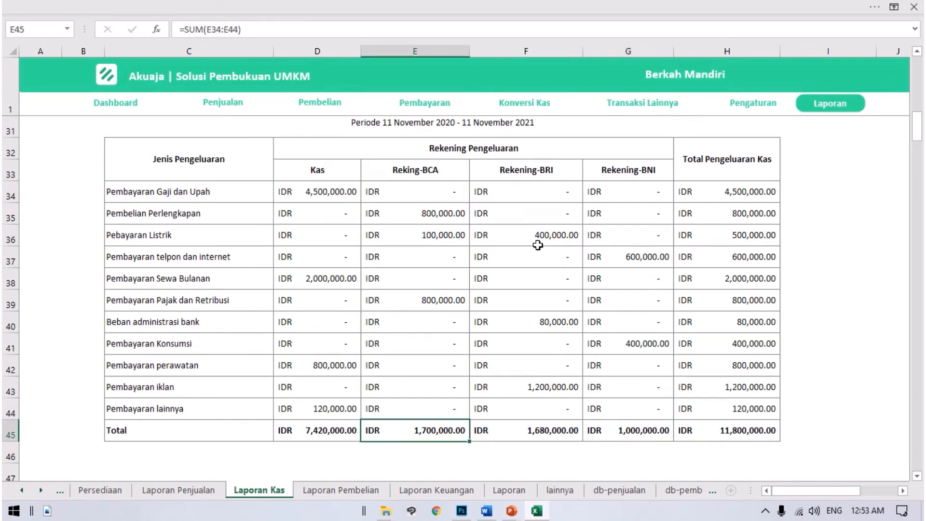
key("Right")
key("Right")
key("Right")
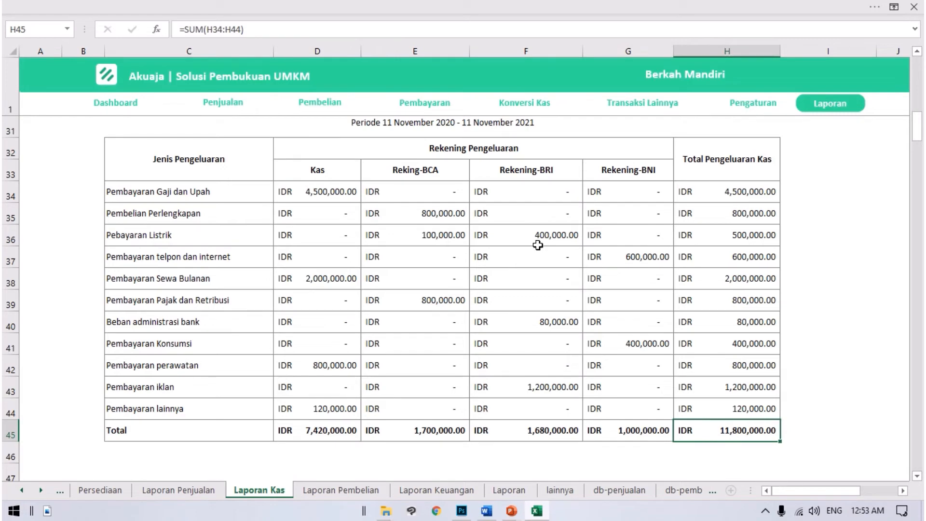
Step: Review the Laporan Transaksi Kas Lainnya table down its Total Transaksi Kas column to the Total row
key("Down")
key("Down")
key("Down")
key("Down")
key("Down")
key("Down")
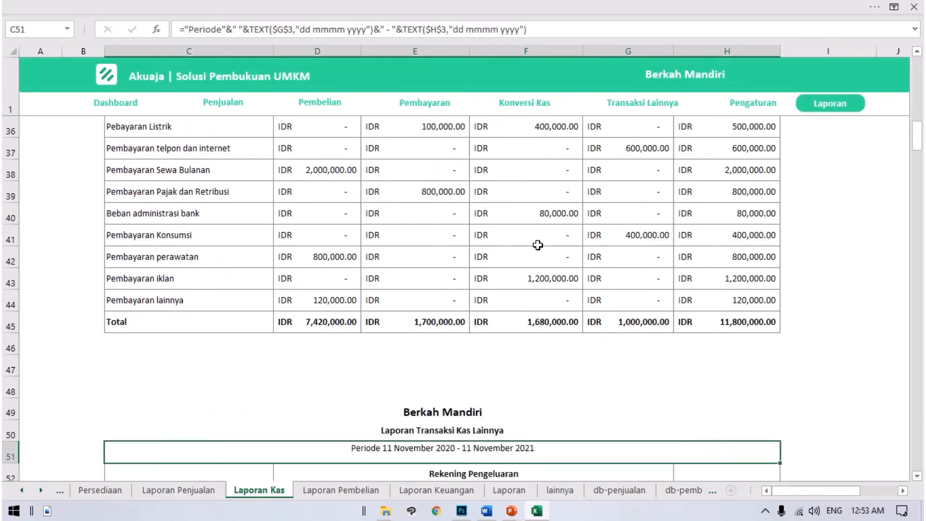
key("Down")
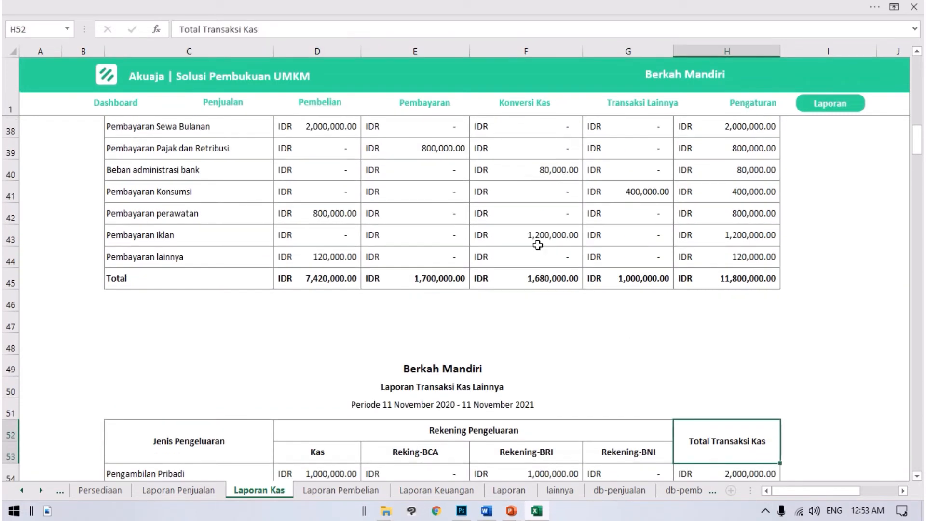
key("Down")
key("Down")
key("Down")
key("Down")
key("Down")
key("Down")
key("Down")
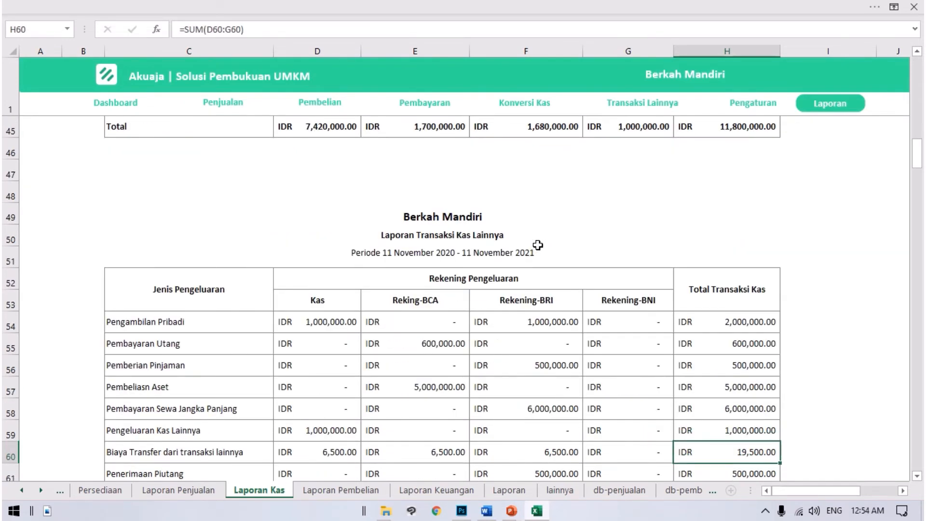
key("Down")
key("Down")
key("Down")
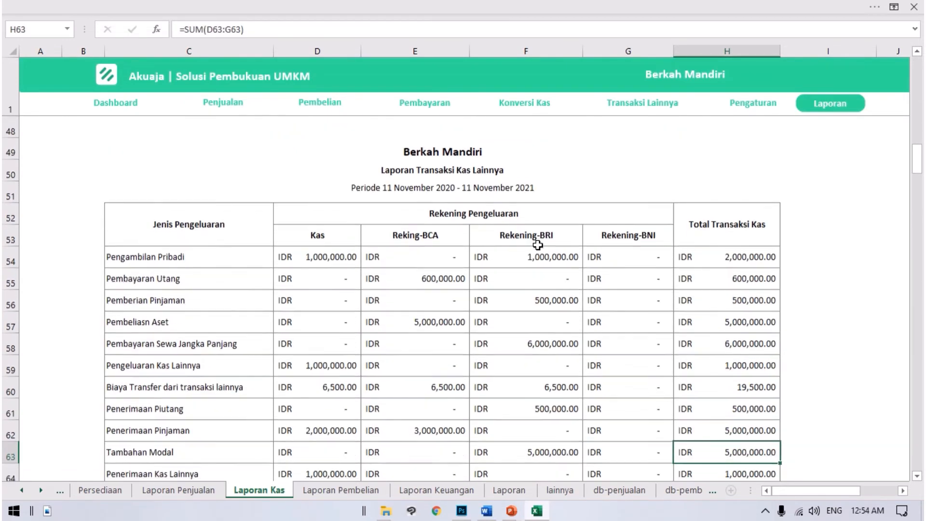
key("Down")
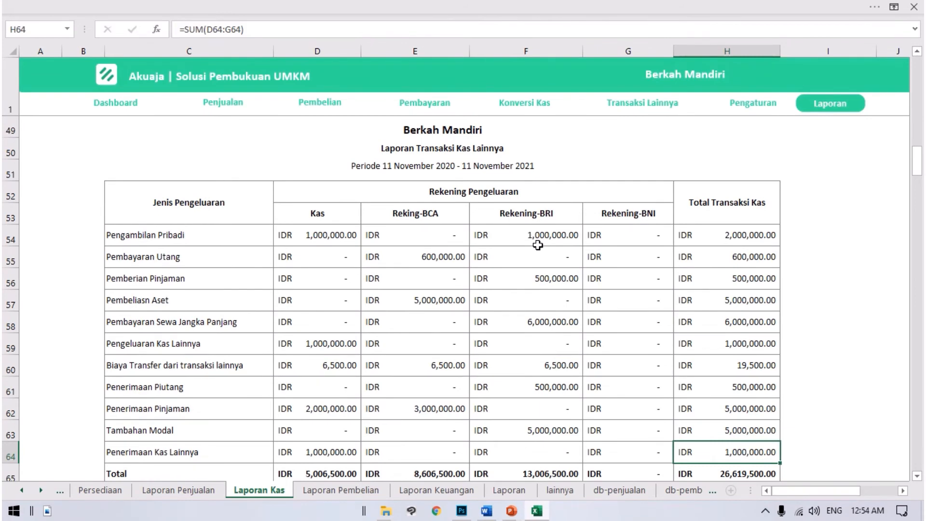
key("Down")
Step: Examine the Total Transaksi Kas amounts from Penerimaan Kas Lainnya back up to Pembayaran Sewa Jangka Panjang and the Pengeluaran Kas Lainnya row across the accounts
key("Up")
key("Up")
key("Up")
key("Up")
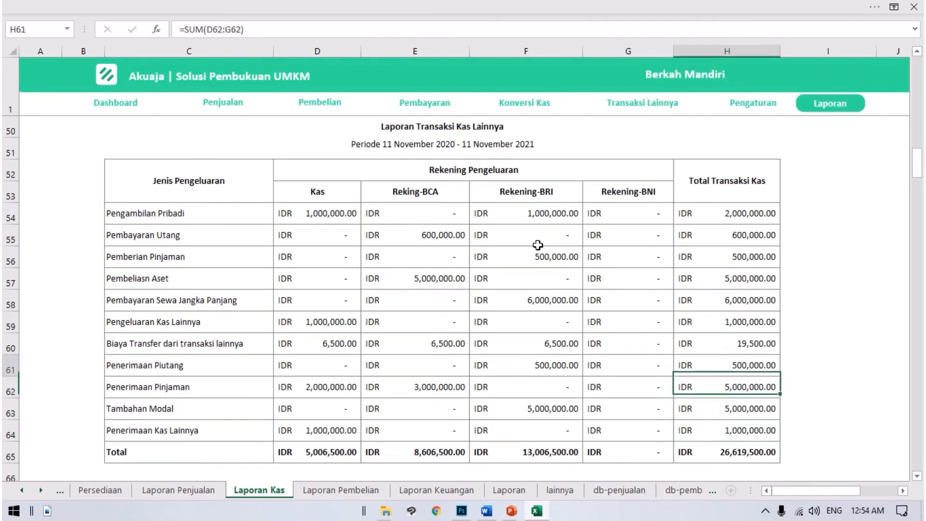
key("Up")
key("Up")
key("Up")
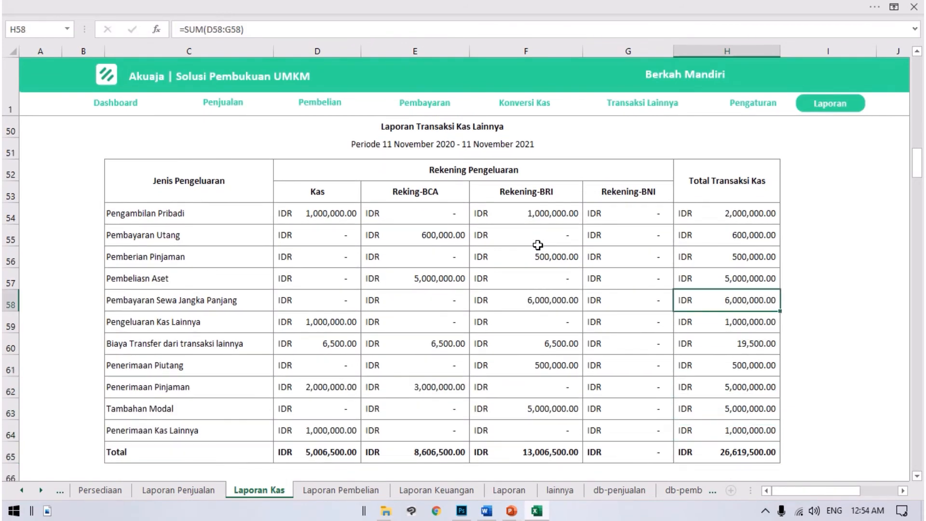
key("Down")
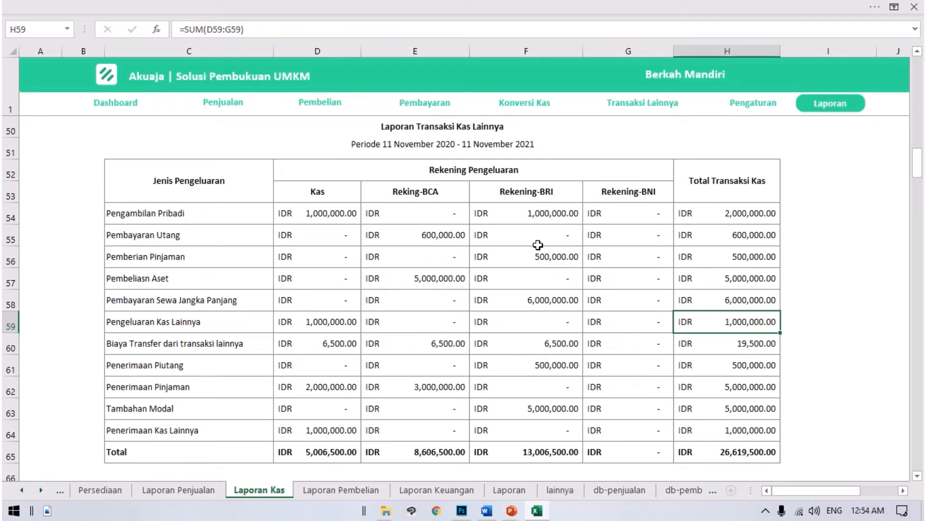
key("Left")
key("Left")
key("Left")
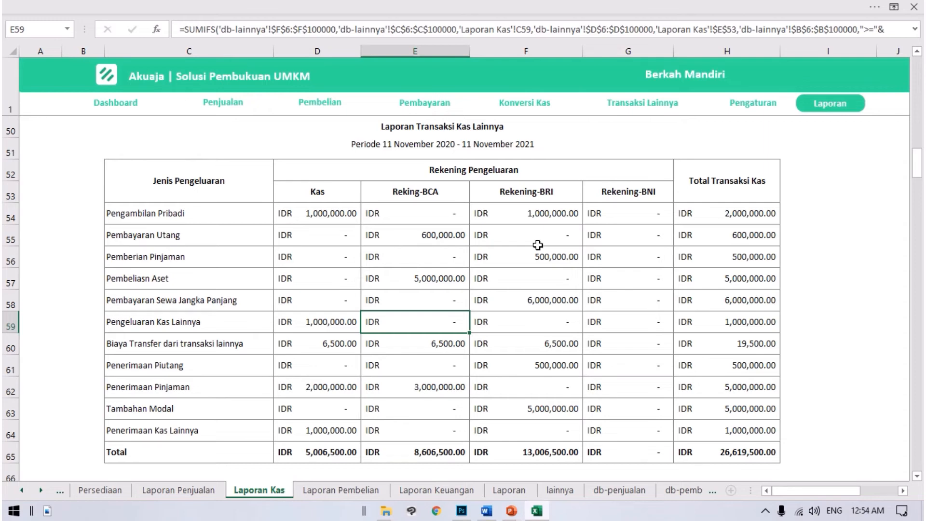
Step: Examine the layout of the Laporan Mutasi Rekening table below the other cash transactions report
scroll(537, 244, "down", 4)
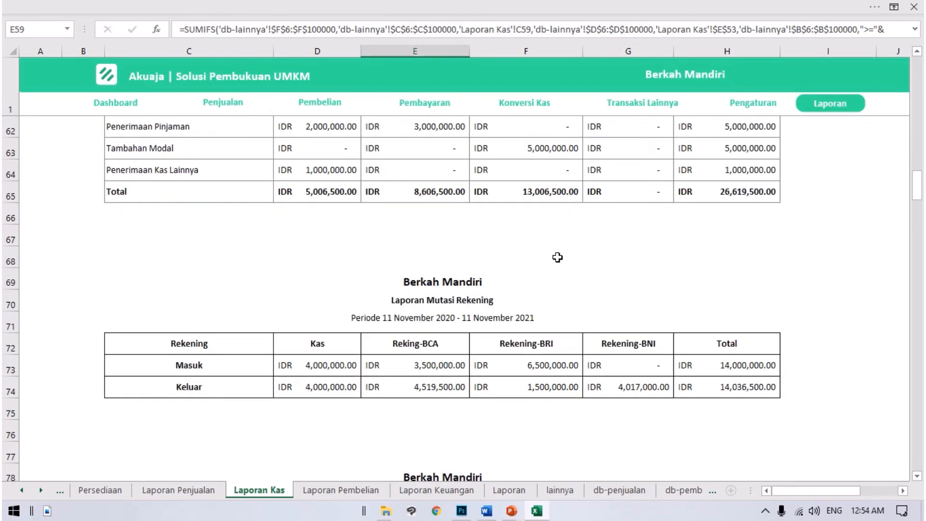
left_click(200, 344)
scroll(356, 350, "down", 1)
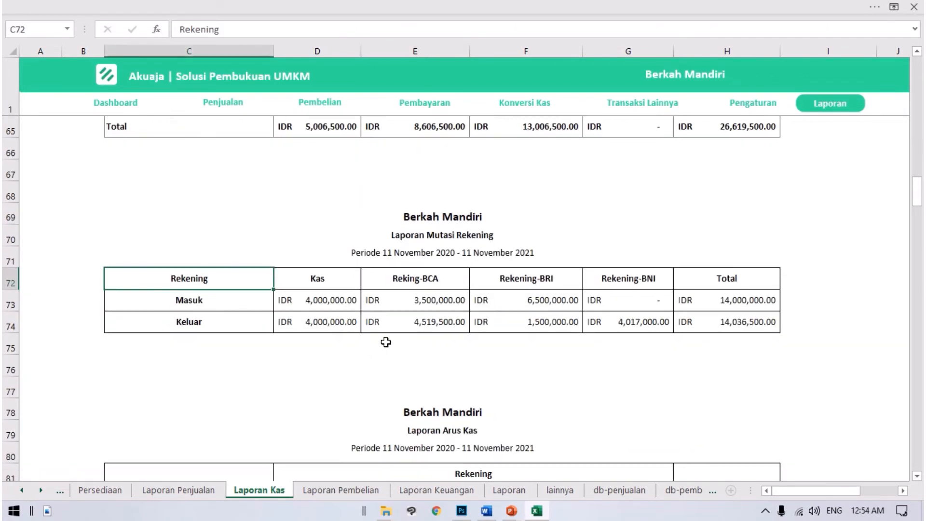
left_click(358, 302)
left_click(415, 238)
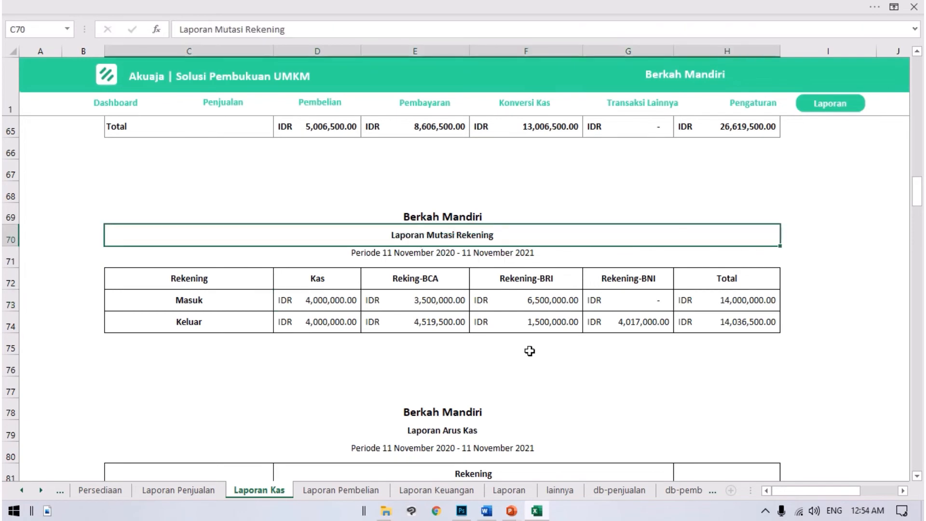
scroll(422, 373, "down", 2)
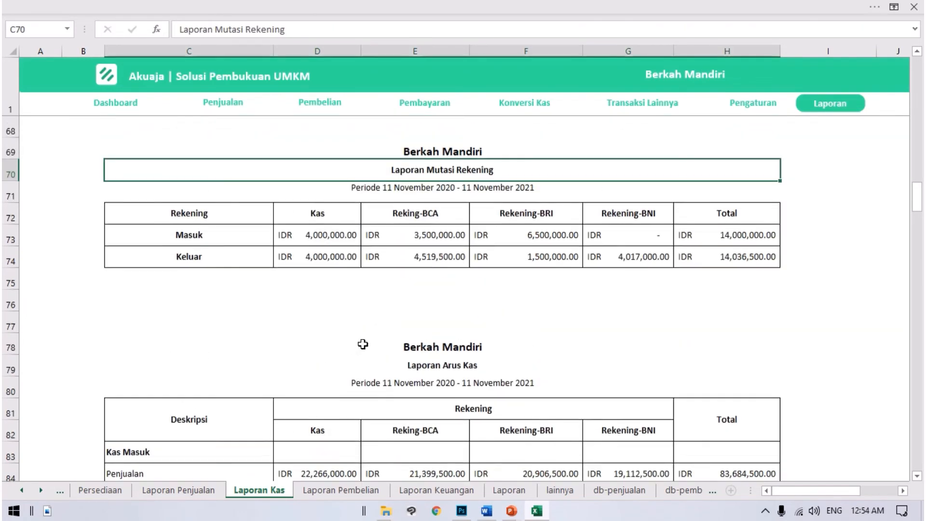
scroll(364, 347, "up", 1)
left_click(404, 287)
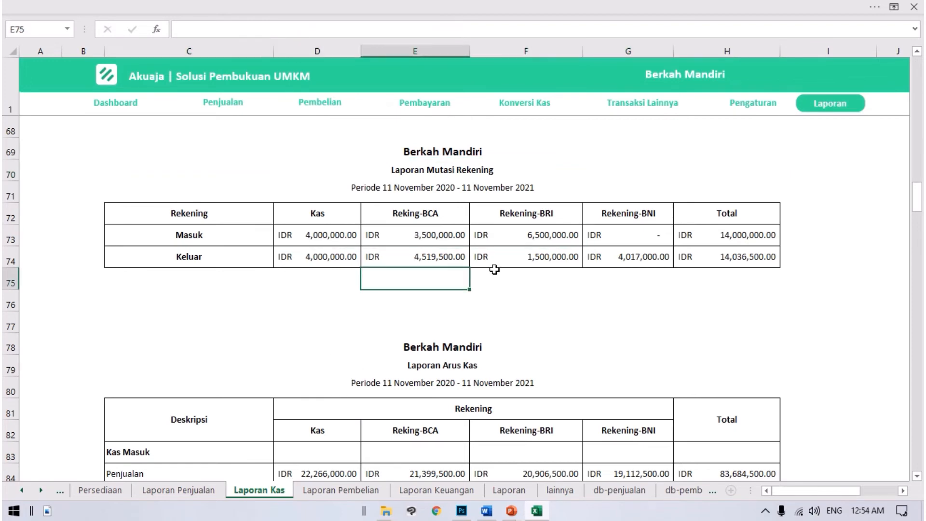
Step: Review the account headings of Laporan Mutasi Rekening and compare its Masuk and Keluar rows
left_click_drag(165, 223, 711, 217)
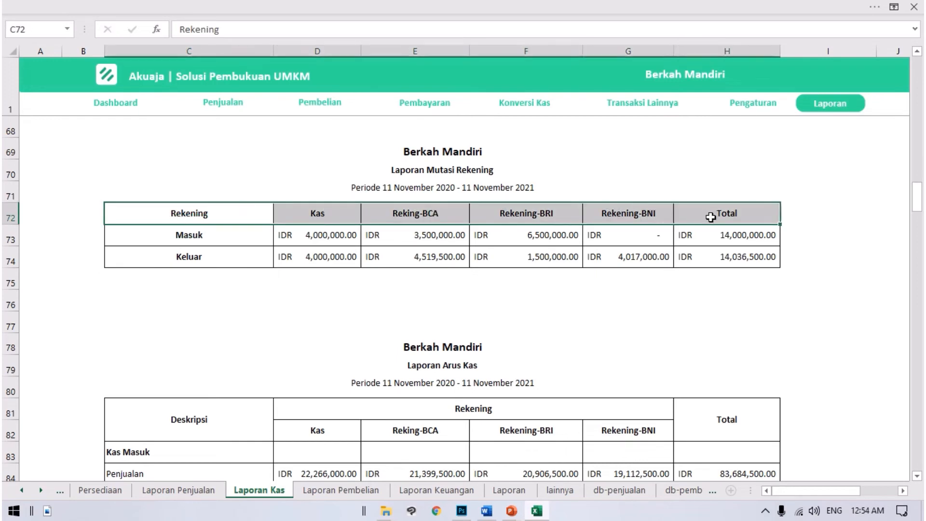
left_click(191, 235)
left_click(193, 257)
left_click(203, 240)
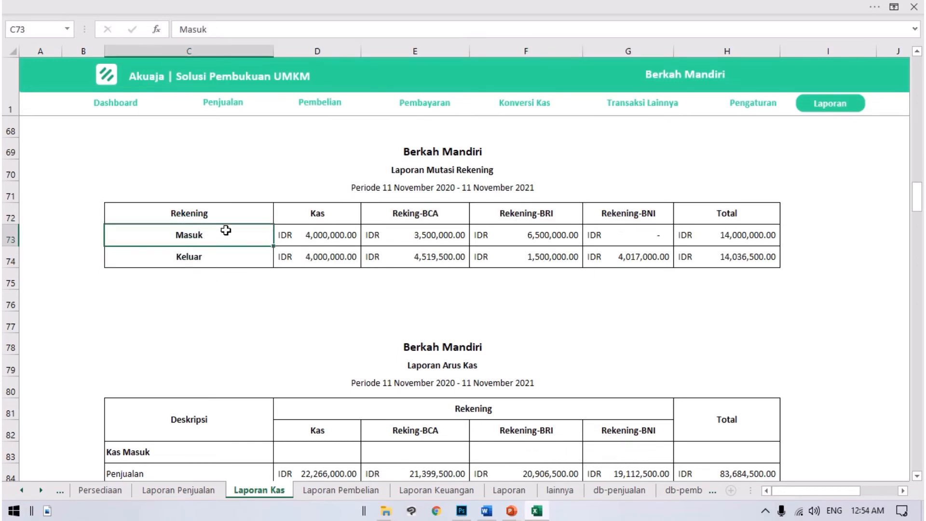
left_click(214, 248)
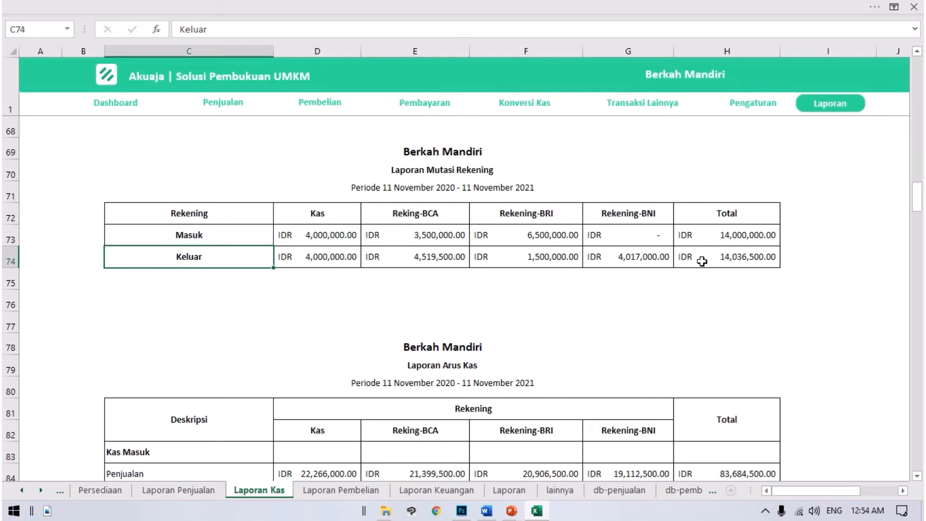
Step: Review the Kas Masuk section of Laporan Arus Kas, from Penjualan and Penerimaan Piutang to the other cash receipts
scroll(701, 260, "down", 2)
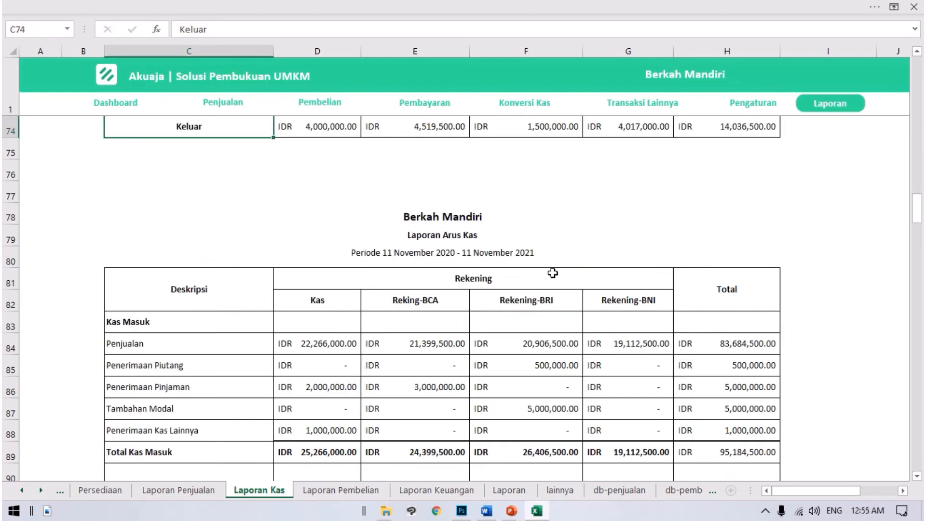
scroll(551, 270, "down", 1)
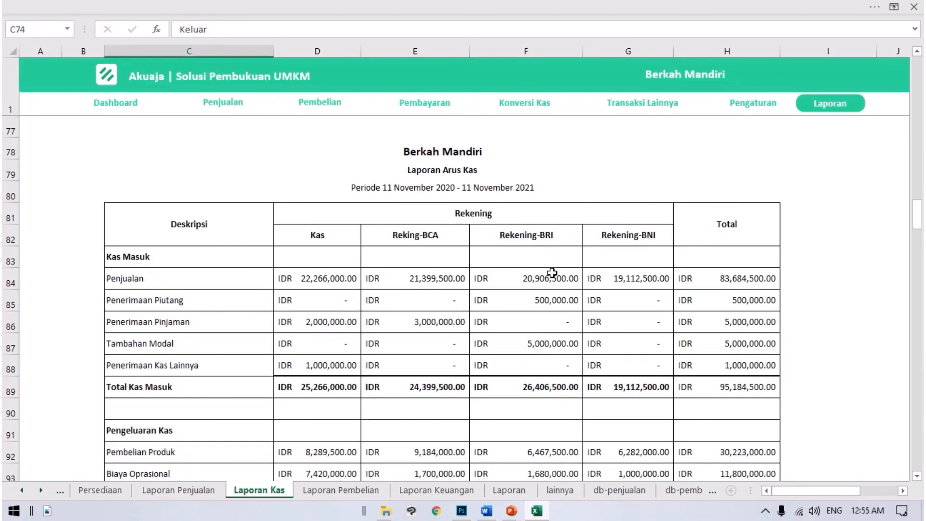
scroll(434, 227, "down", 1)
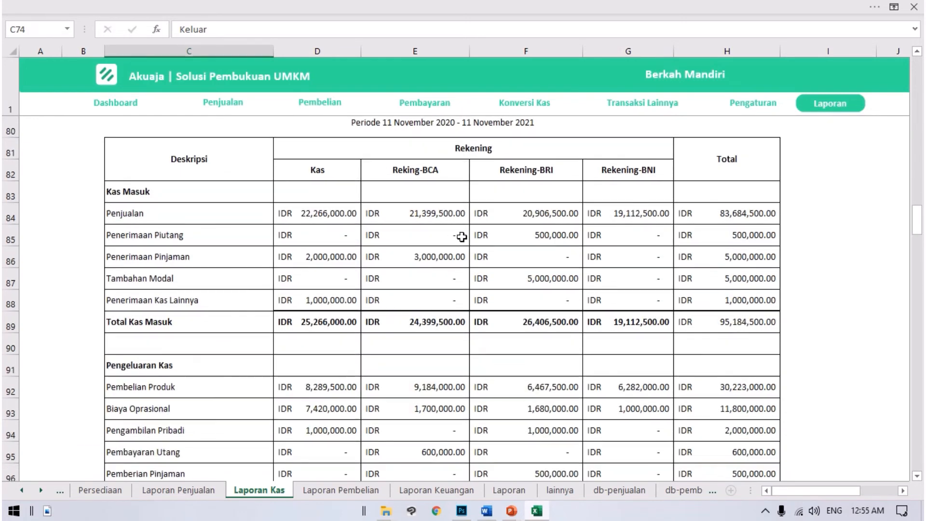
left_click(201, 184)
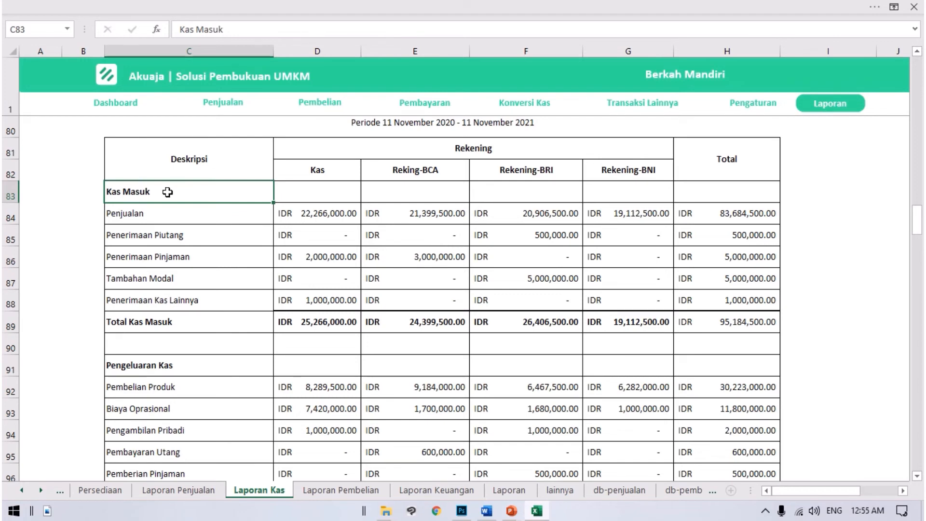
left_click(159, 215)
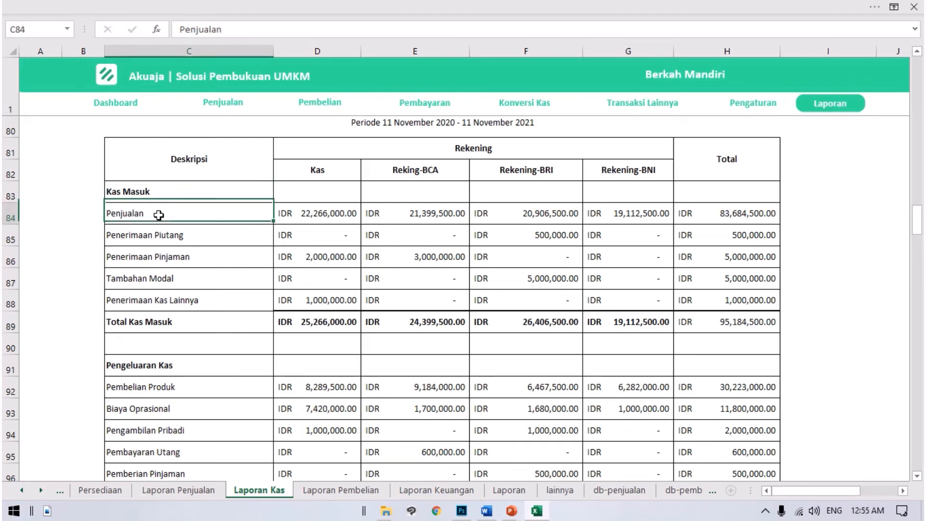
left_click(184, 238)
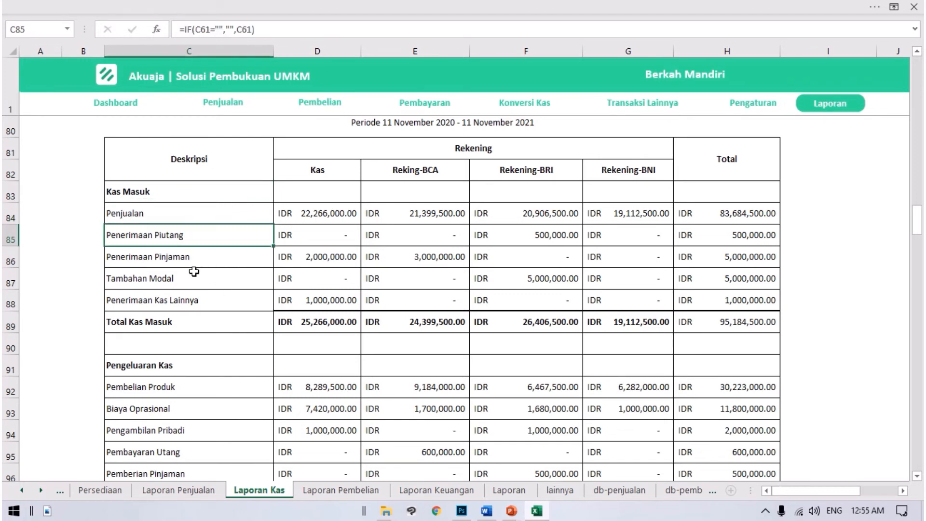
left_click(194, 271)
Step: Examine the Total Kas Masuk row of Laporan Arus Kas for each account and its overall total
left_click(188, 320)
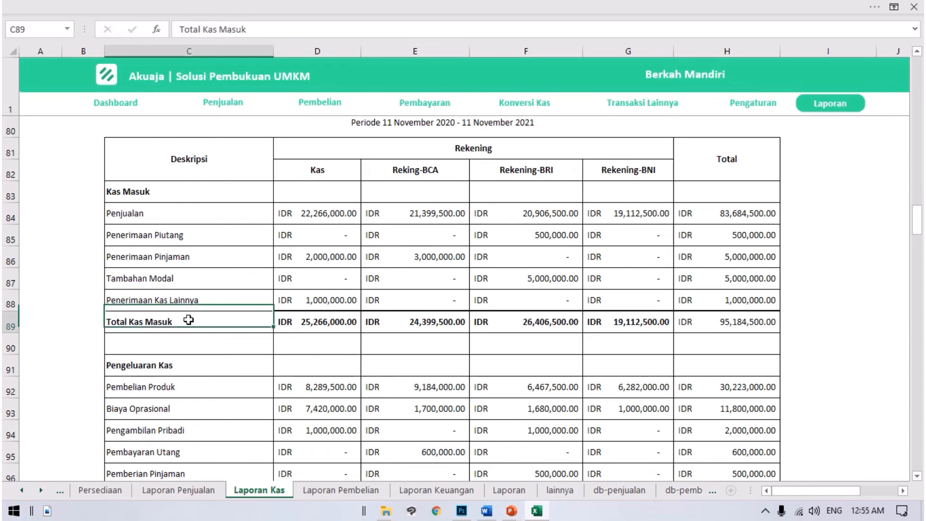
left_click_drag(136, 320, 649, 323)
scroll(393, 131, "up", 1)
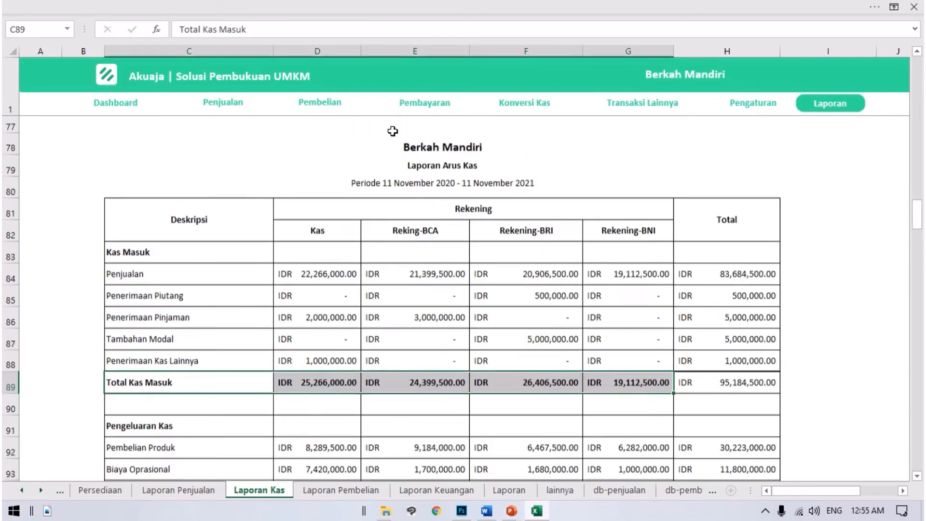
scroll(665, 244, "down", 1)
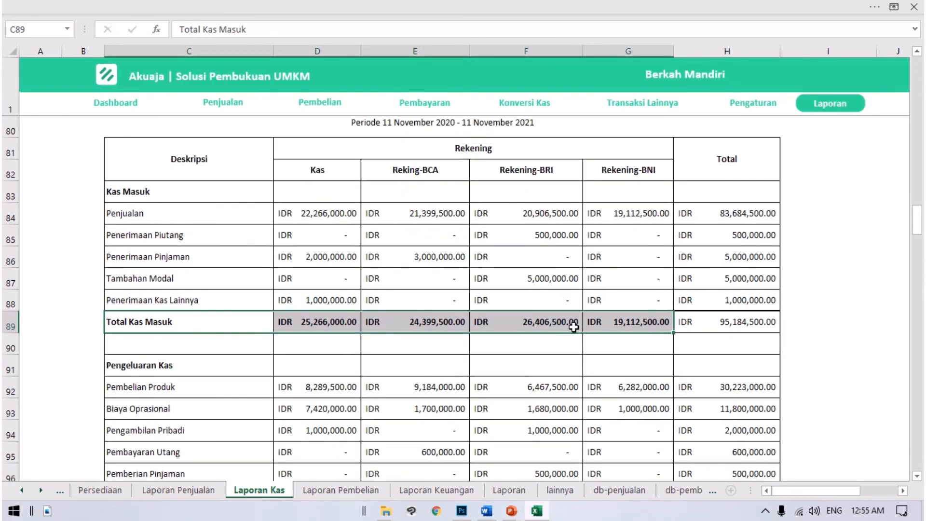
left_click(760, 318)
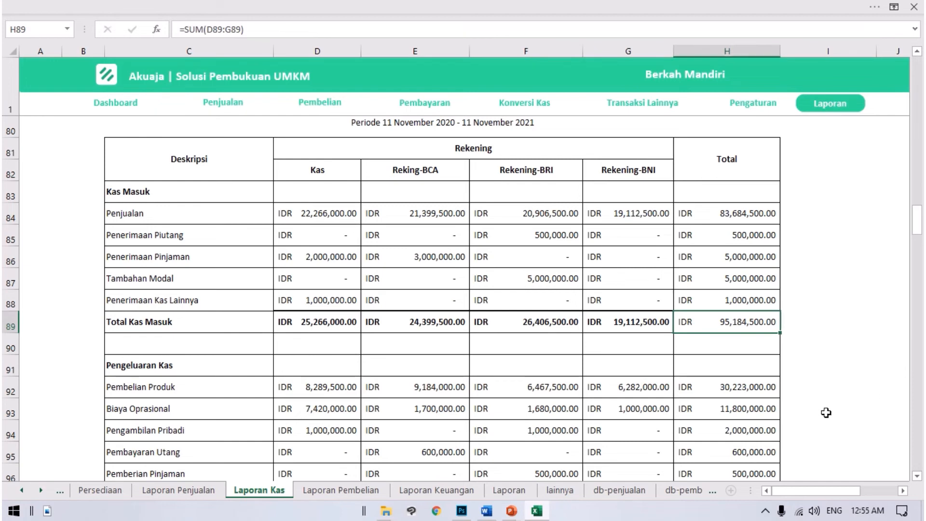
left_click(292, 320)
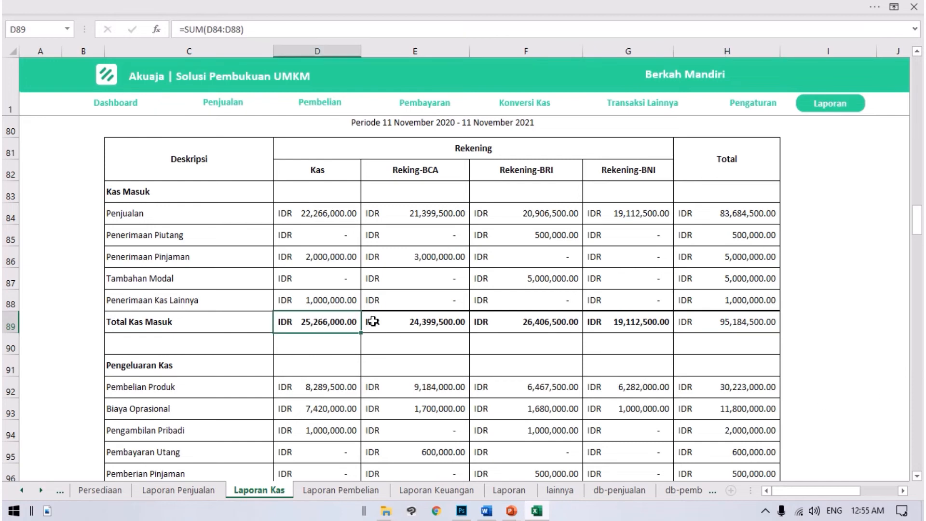
left_click_drag(372, 320, 596, 315)
Step: Review the Pengeluaran Kas items of Laporan Arus Kas and the Total Kas Keluar row for the accounts and overall
scroll(616, 363, "down", 1)
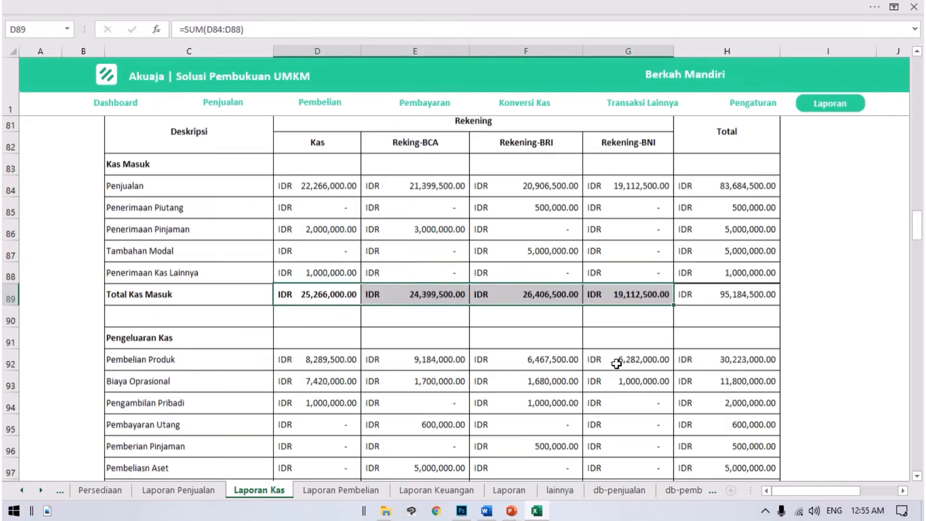
scroll(616, 363, "down", 2)
left_click(140, 238)
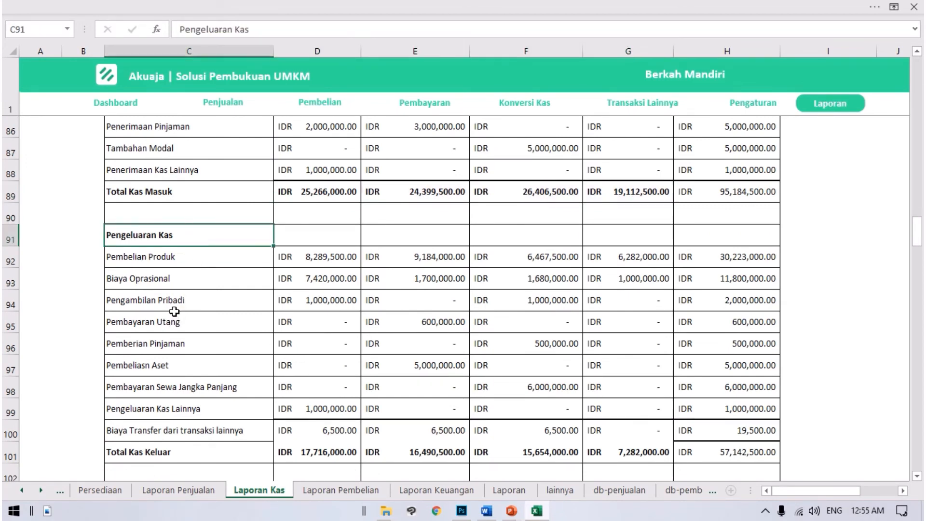
left_click(208, 260)
scroll(239, 259, "down", 1)
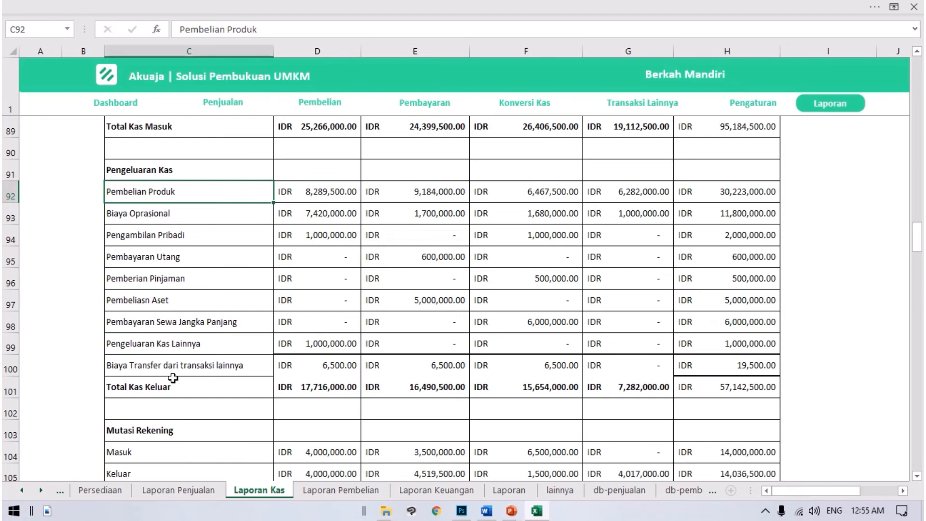
left_click_drag(302, 384, 564, 390)
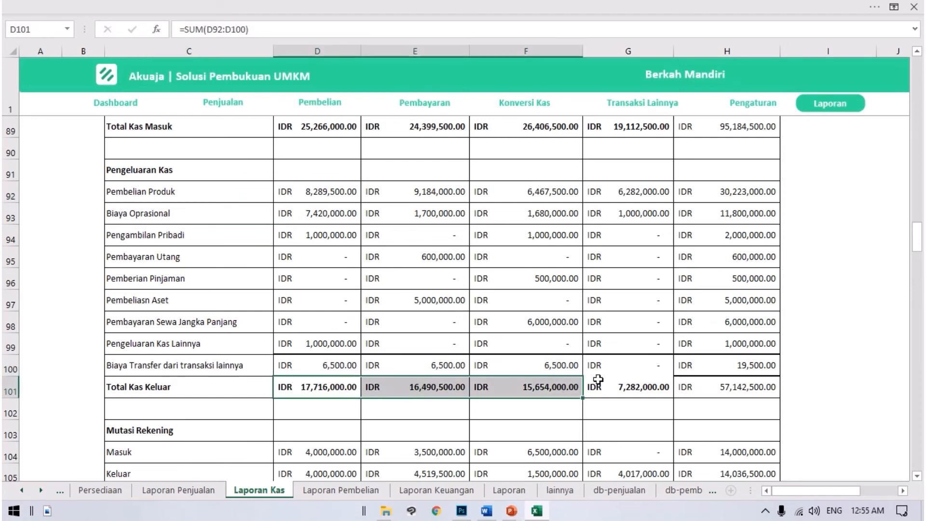
left_click(752, 388)
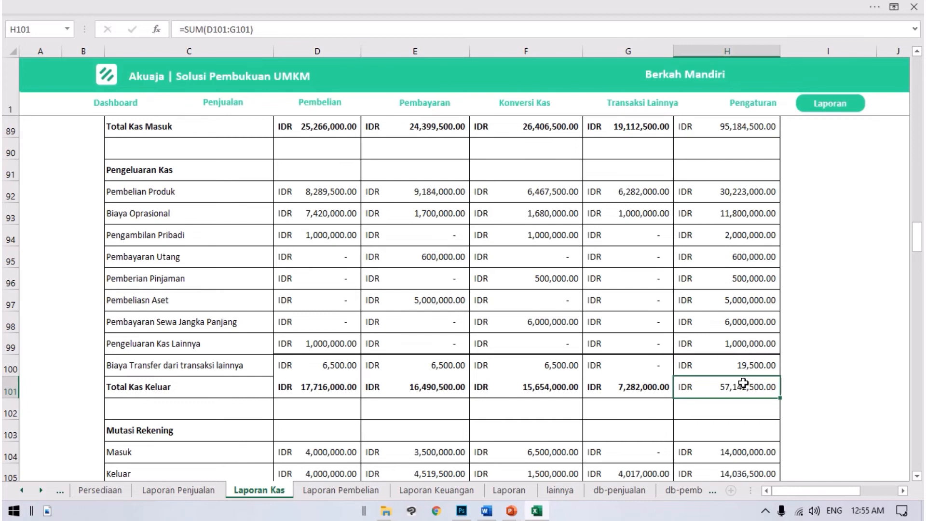
Step: Review the Mutasi Rekening section of Laporan Arus Kas, covering the Masuk, Keluar and Total Mutasi rows
scroll(270, 372, "down", 1)
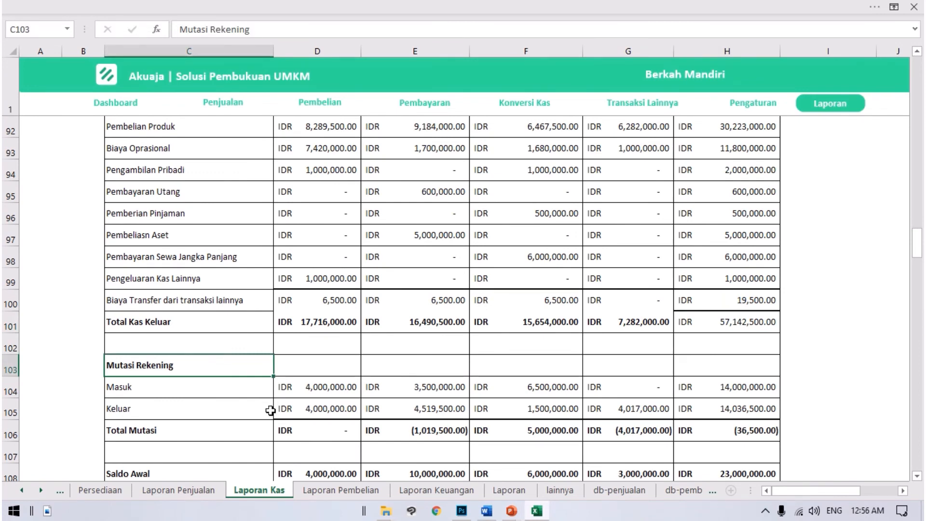
scroll(796, 364, "down", 1)
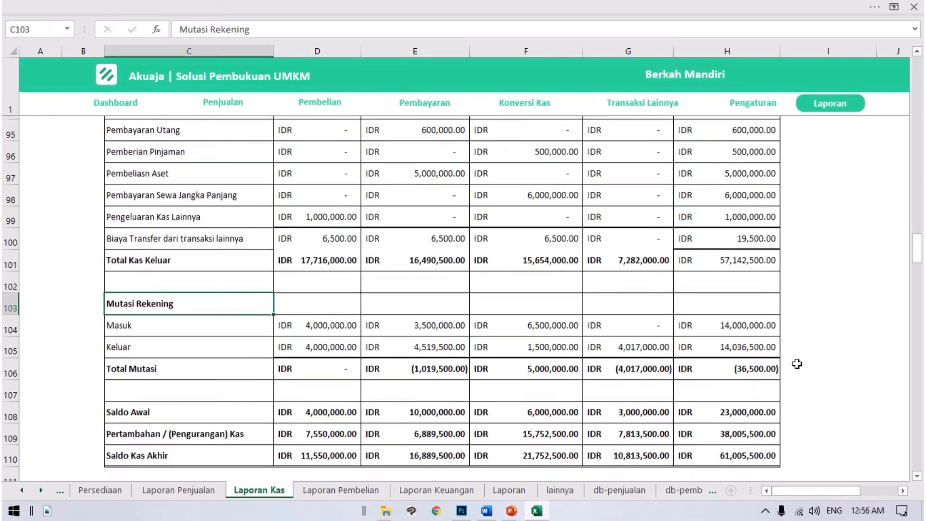
key("Down")
key("Down")
key("Down")
key("Down")
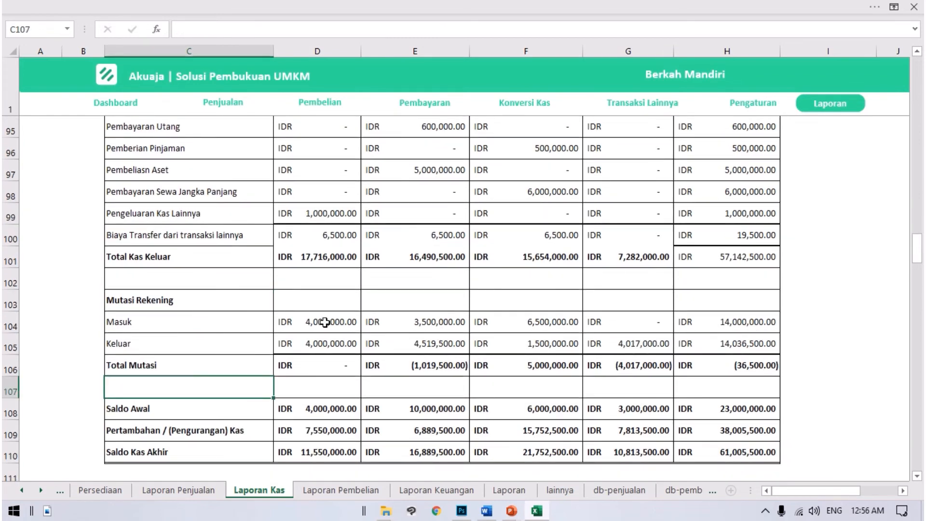
left_click_drag(169, 299, 713, 369)
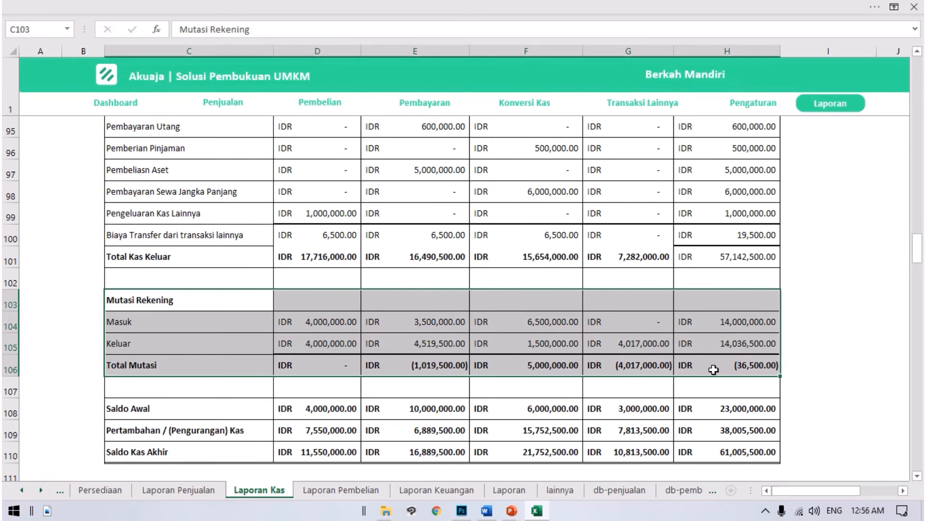
Step: Examine the Saldo Awal and Pertambahan / (Pengurangan) Kas rows of Laporan Arus Kas across all accounts and the total
scroll(551, 383, "down", 1)
scroll(551, 382, "down", 2)
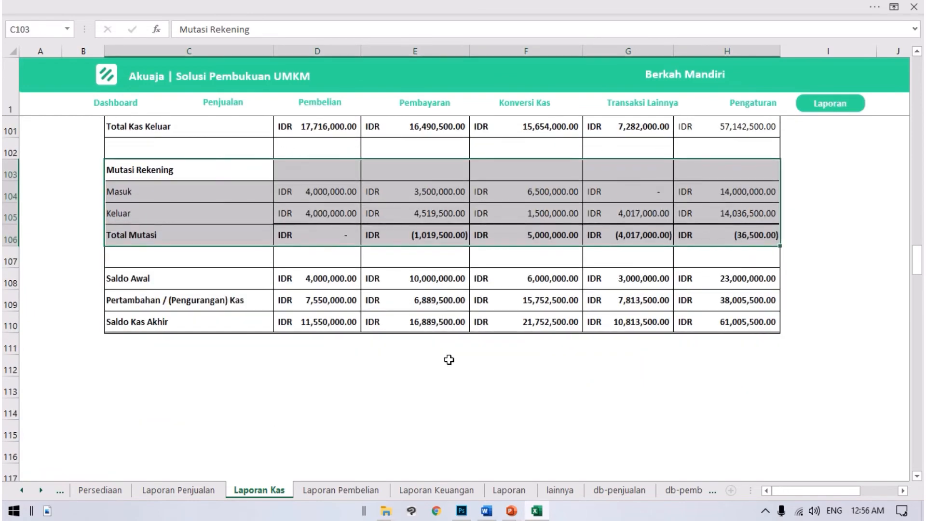
left_click_drag(414, 390, 414, 369)
left_click(130, 277)
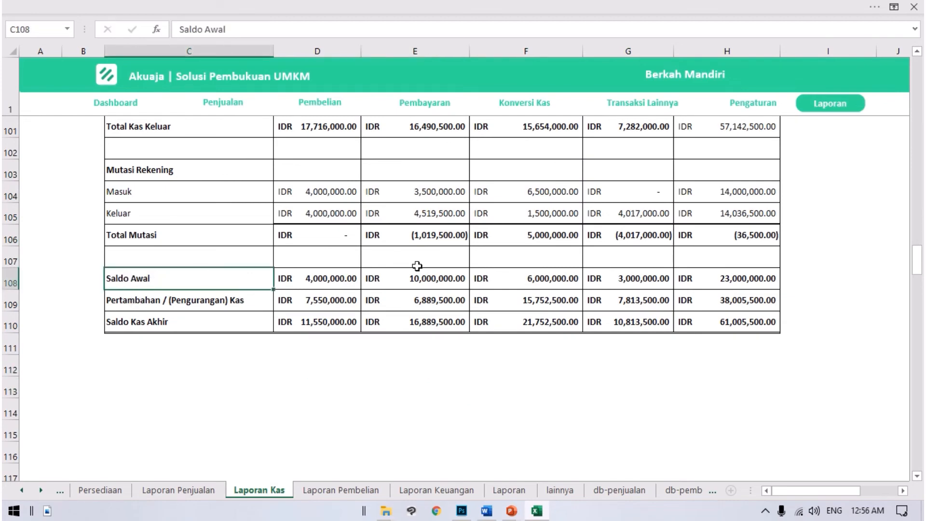
left_click_drag(314, 296, 727, 296)
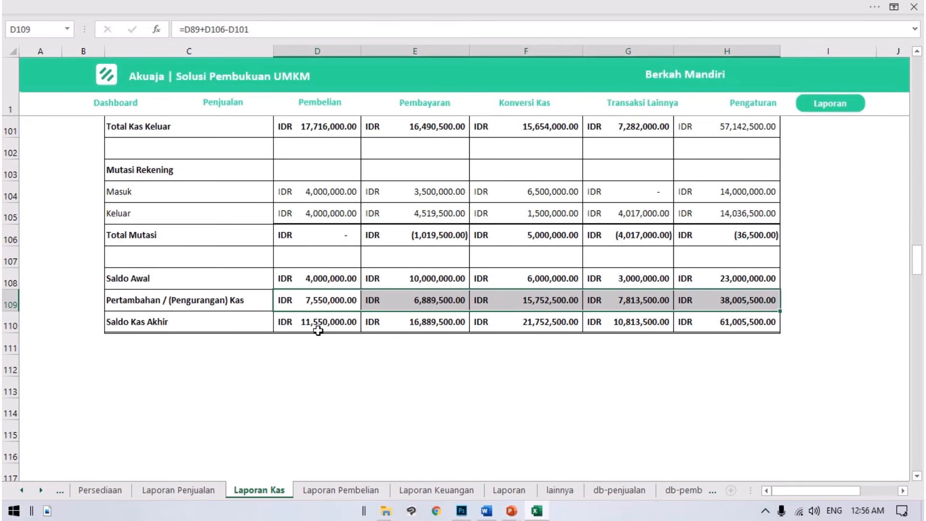
Step: Examine the Saldo Kas Akhir row of Laporan Arus Kas and its overall total
left_click(116, 324)
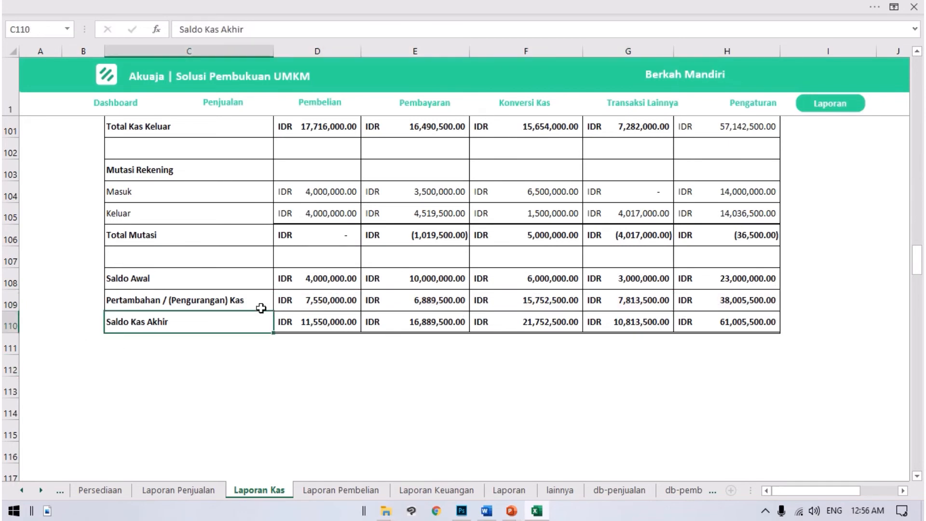
scroll(566, 298, "up", 10)
scroll(563, 296, "down", 7)
scroll(564, 295, "down", 5)
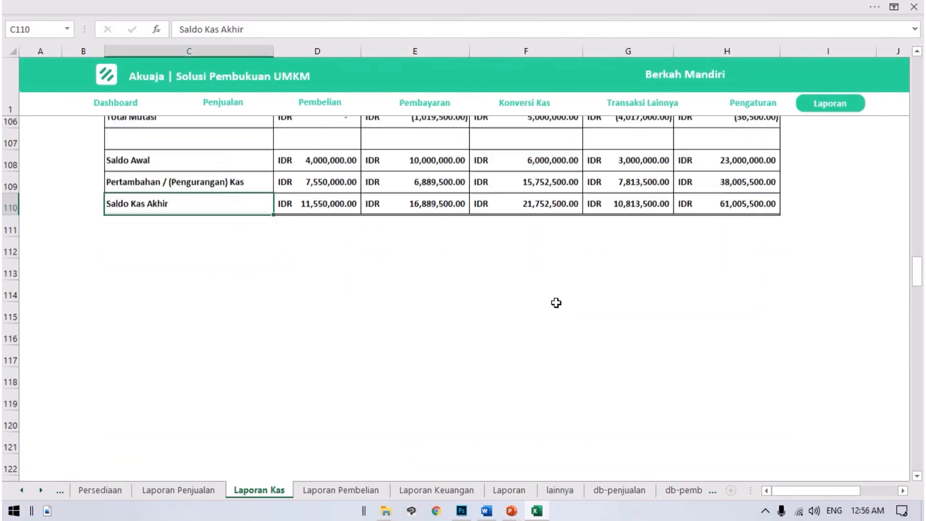
scroll(554, 304, "up", 2)
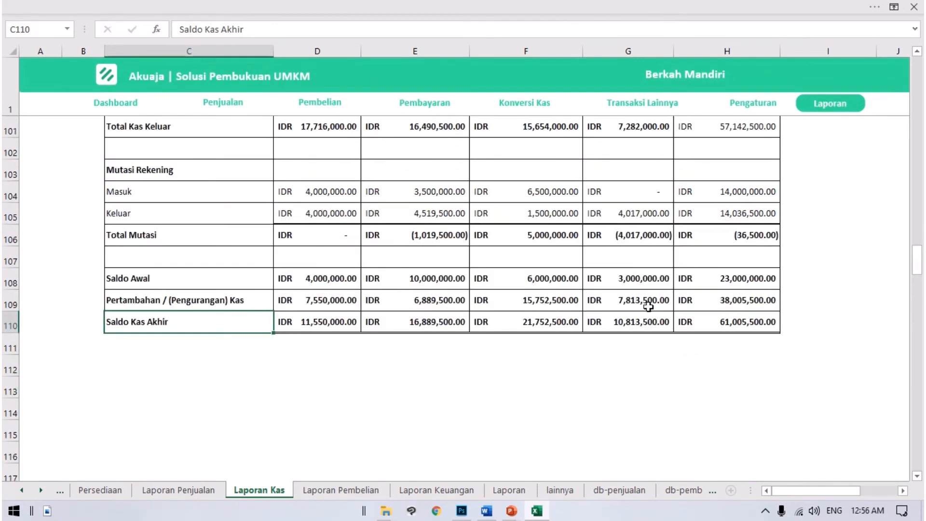
left_click(722, 322)
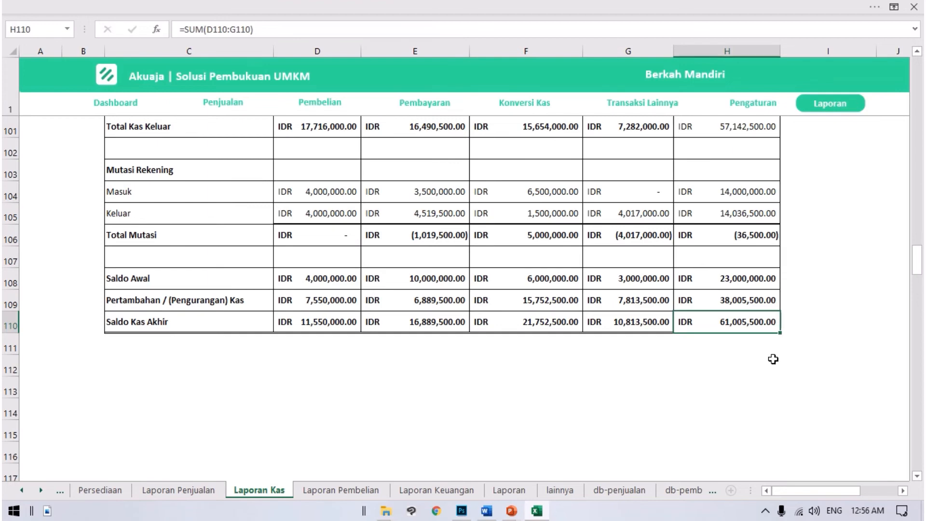
Step: Inspect the Saldo Kas Akhir individually for the Kas, Reking-BCA and Rekening-BRI accounts
scroll(327, 352, "up", 2)
scroll(327, 357, "up", 2)
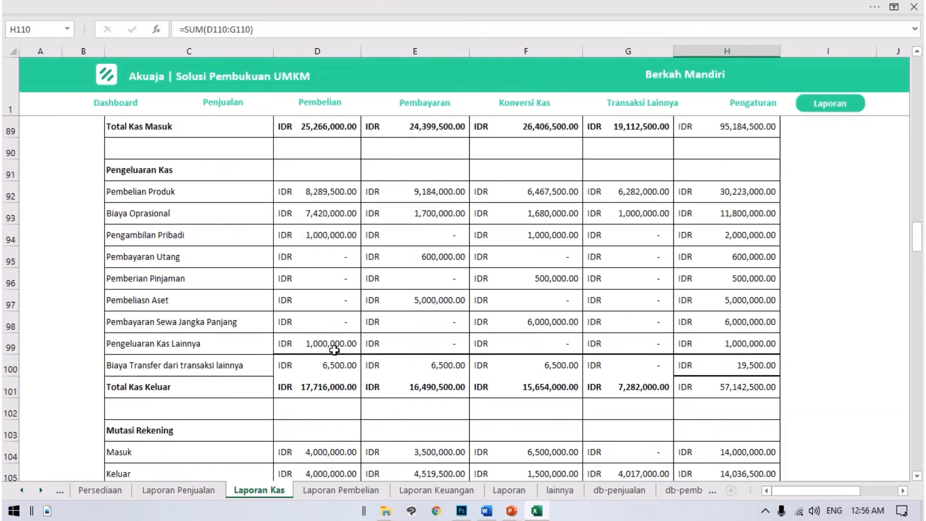
scroll(334, 350, "down", 4)
left_click(316, 320)
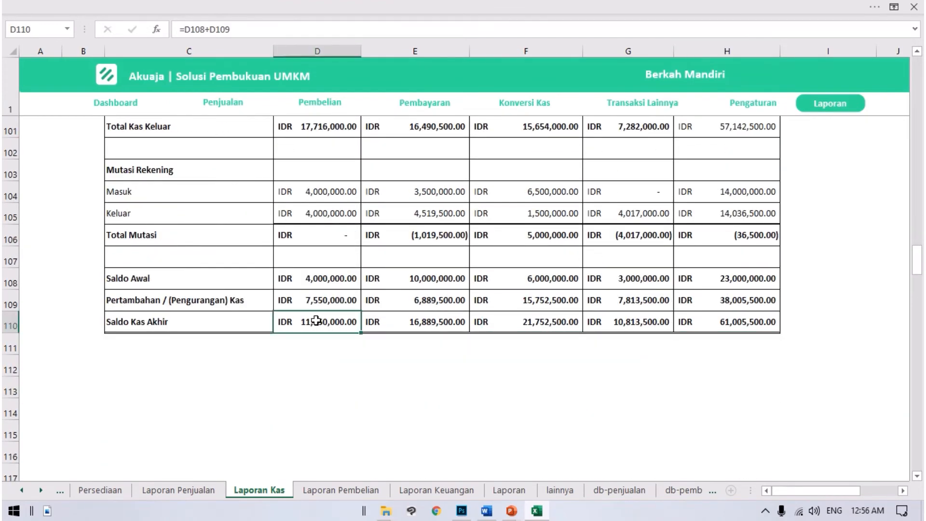
left_click(409, 327)
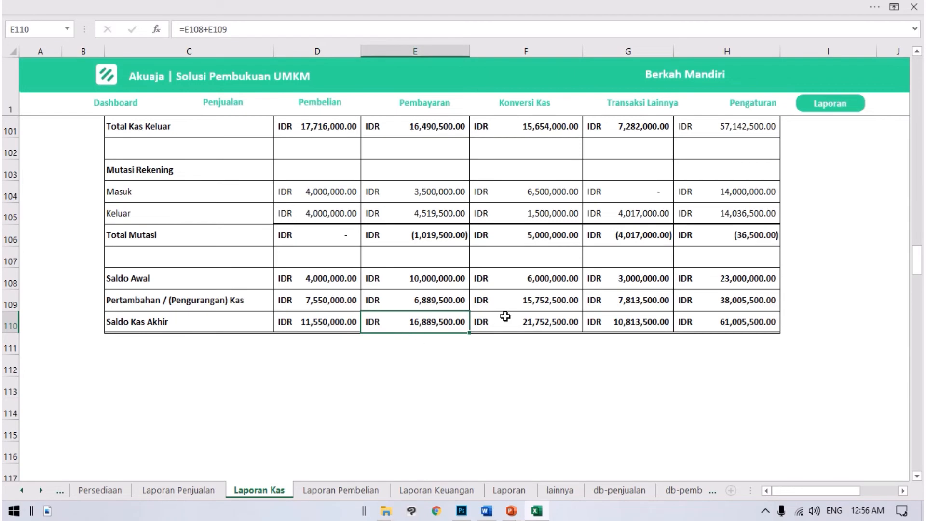
left_click(514, 322)
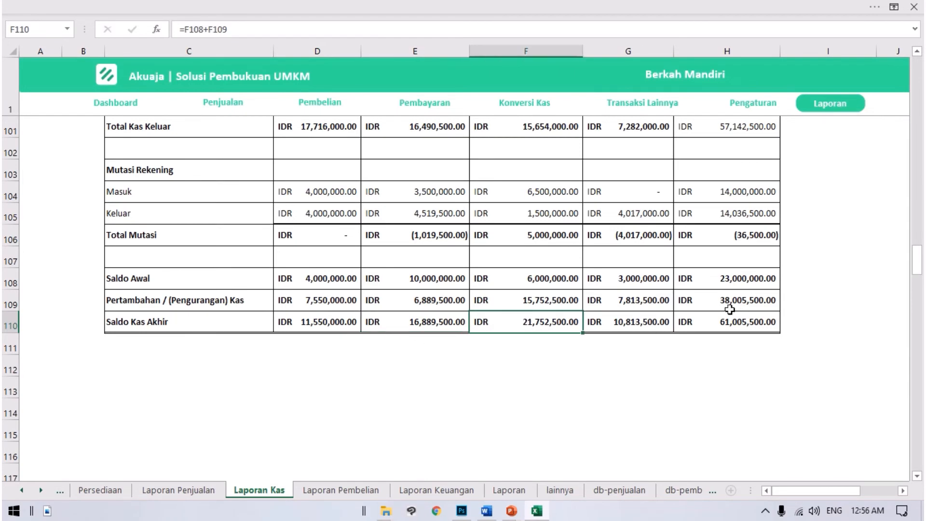
Step: Return from Laporan Kas to the report overview and open Laporan Keuangan
scroll(502, 290, "up", 14)
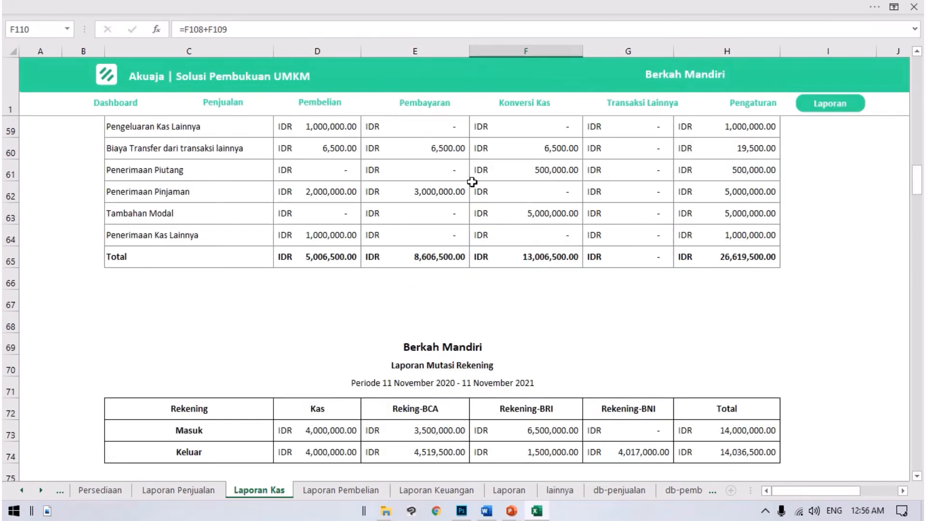
scroll(472, 182, "up", 19)
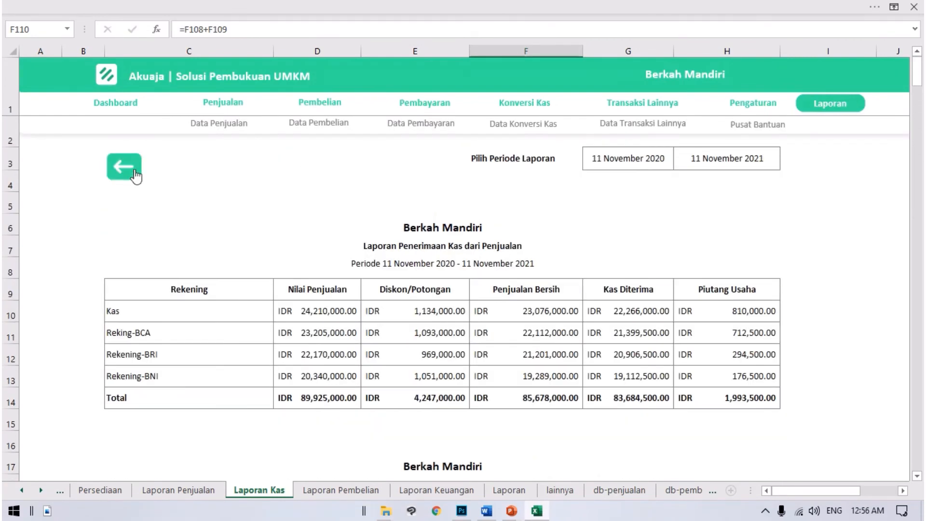
left_click(126, 169)
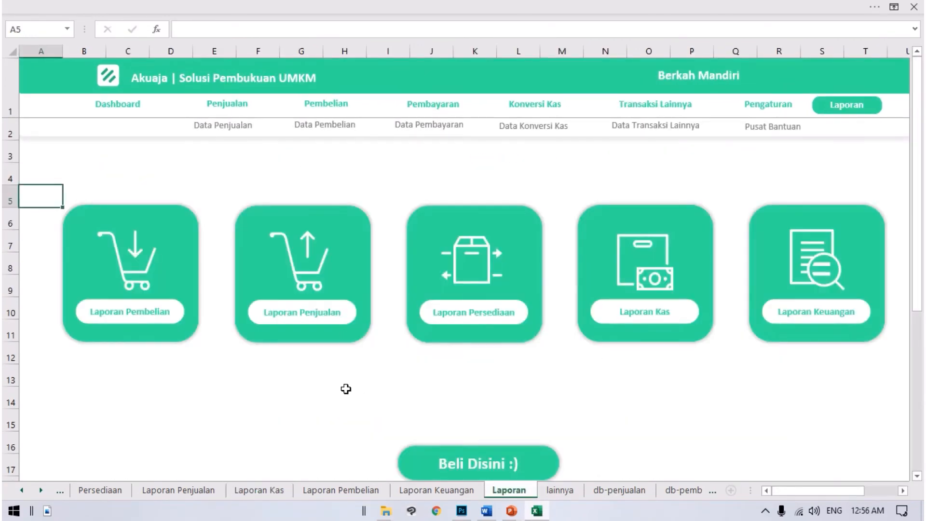
left_click(805, 274)
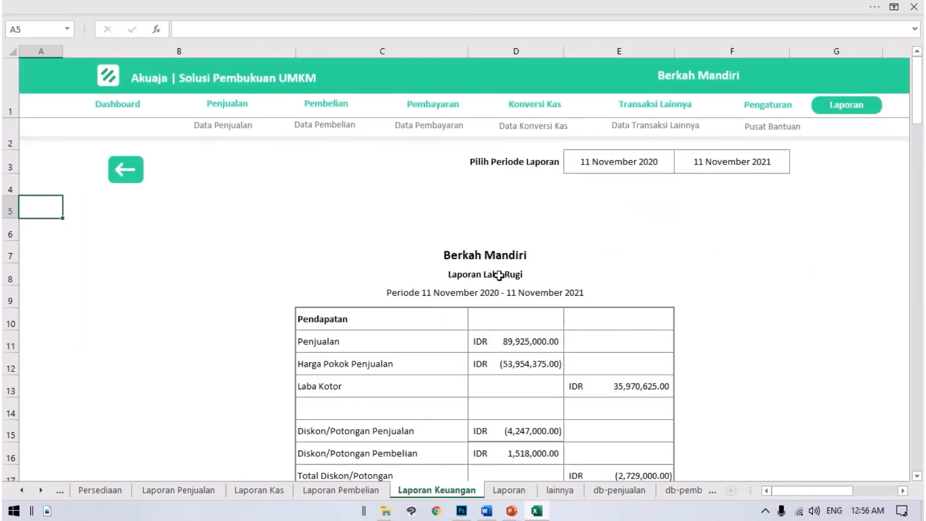
Step: Look through Laporan Keuangan from Laporan Laba Rugi and Laporan Perubahan Modal to the Kewajiban + Modal section of NERACA
scroll(498, 275, "down", 1)
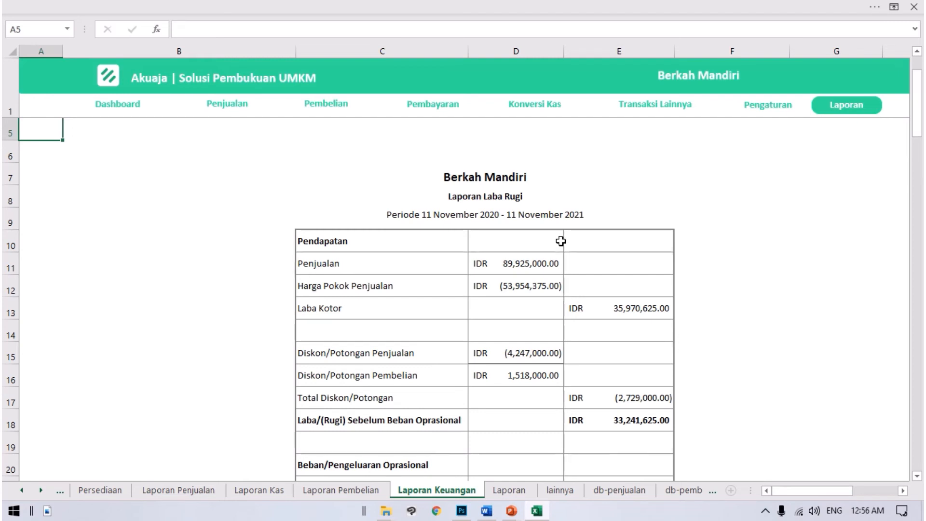
scroll(477, 209, "down", 3)
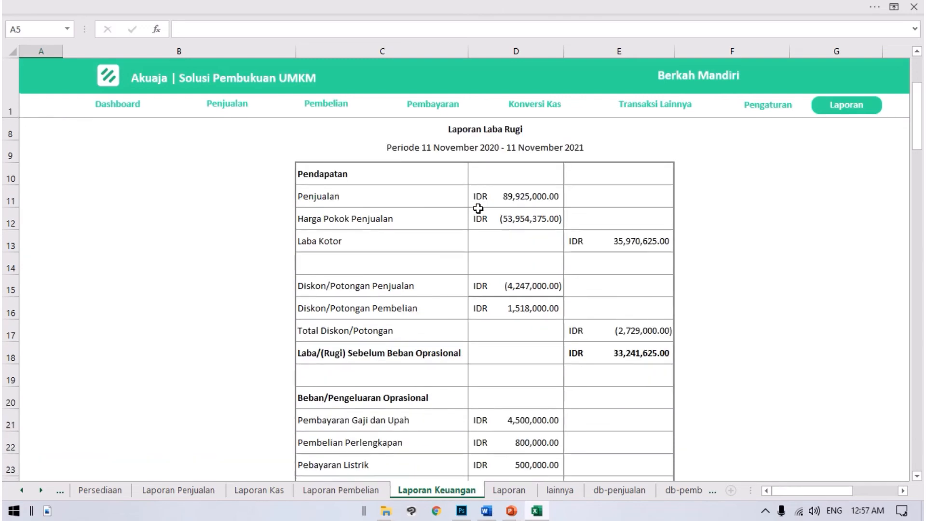
scroll(461, 232, "down", 8)
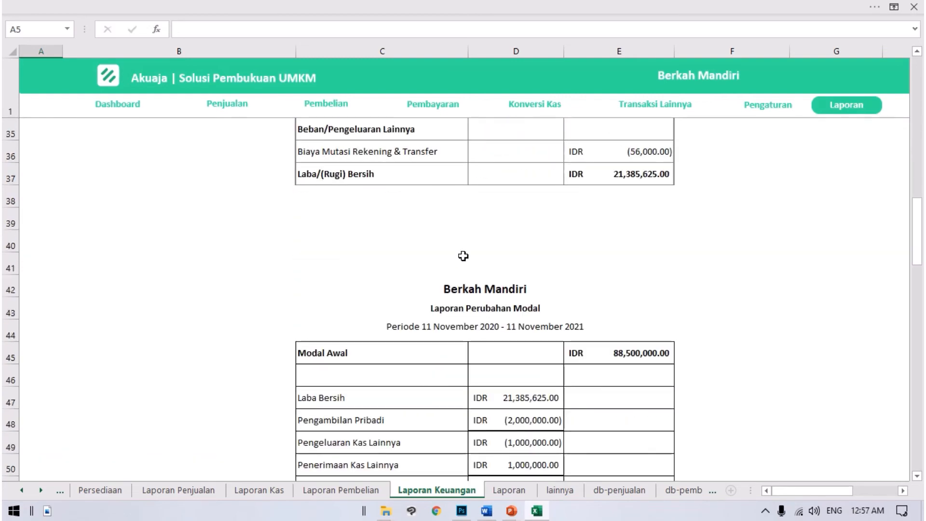
scroll(464, 265, "down", 1)
scroll(466, 274, "down", 5)
scroll(464, 308, "down", 1)
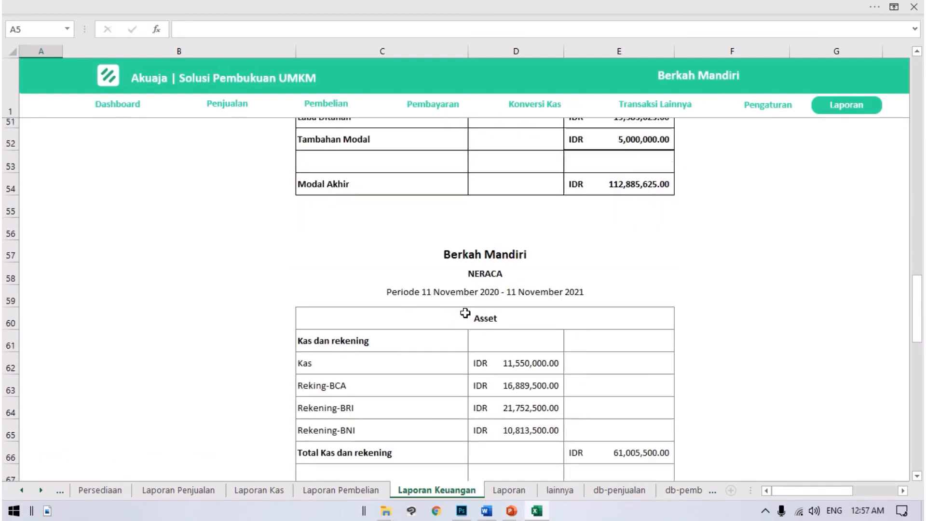
scroll(465, 309, "down", 2)
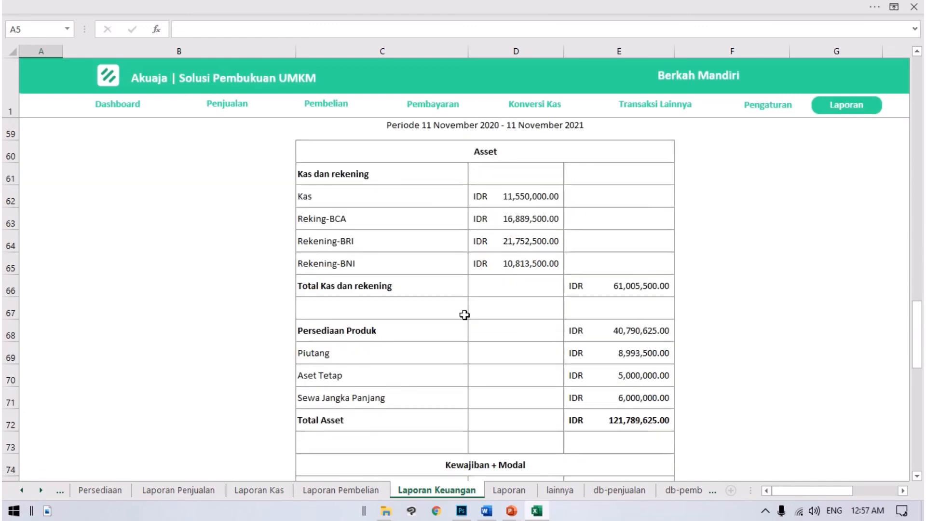
scroll(464, 307, "down", 3)
scroll(465, 307, "down", 2)
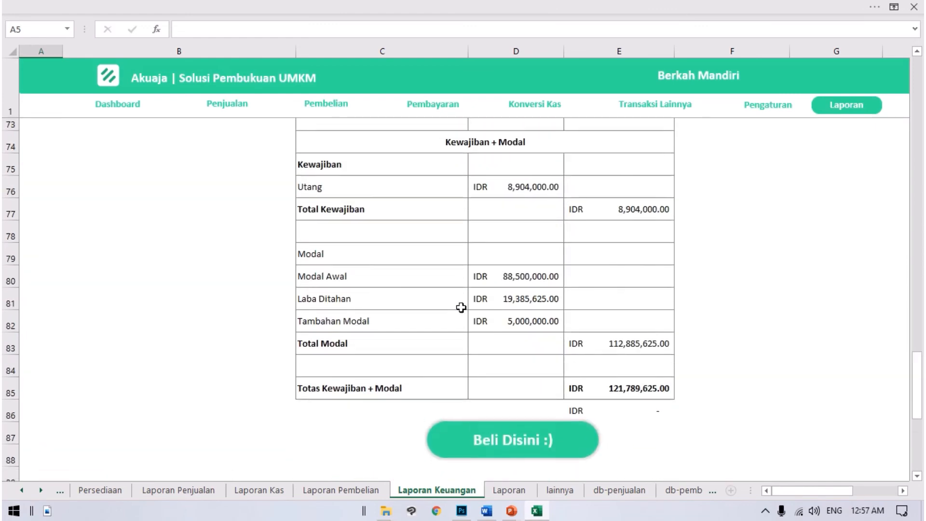
Step: Look back over the financial statements from NERACA up to the report period above Laporan Laba Rugi
scroll(462, 307, "up", 1)
scroll(462, 307, "up", 7)
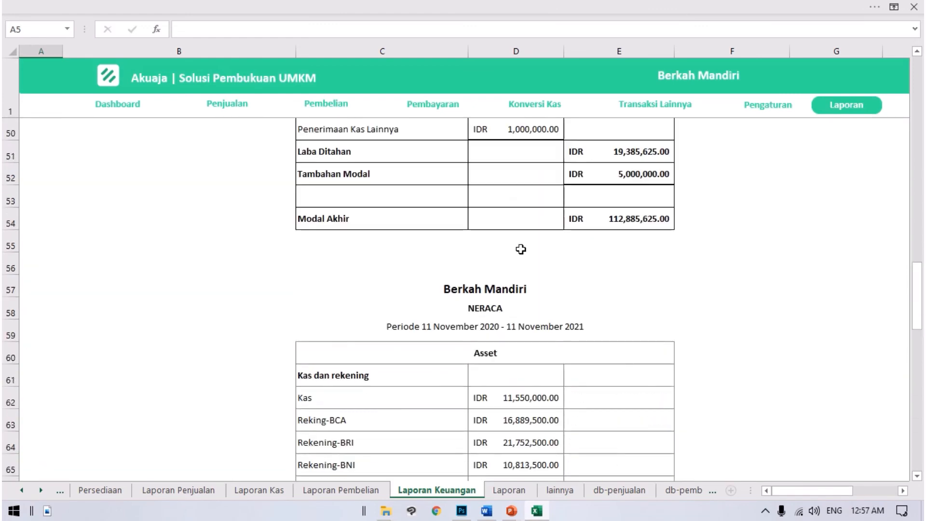
scroll(521, 238, "up", 1)
scroll(530, 263, "up", 4)
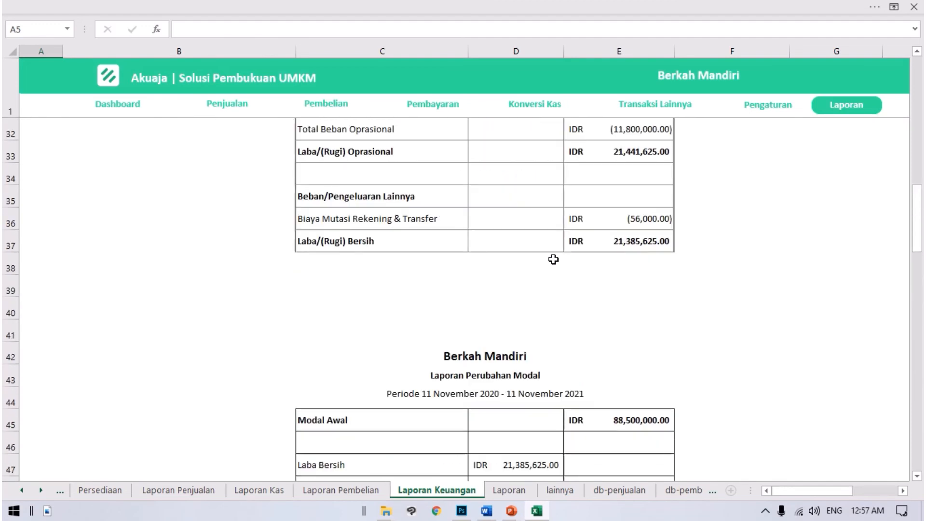
scroll(636, 262, "up", 8)
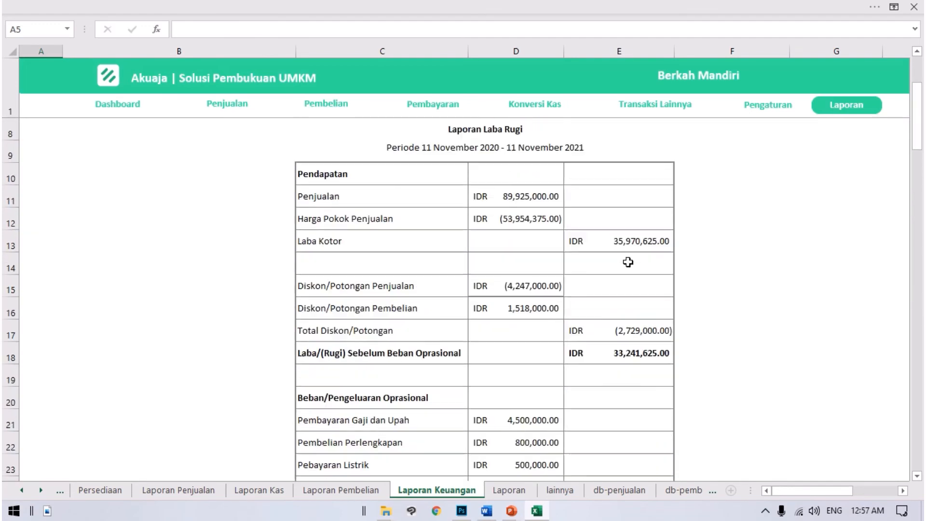
scroll(617, 268, "up", 2)
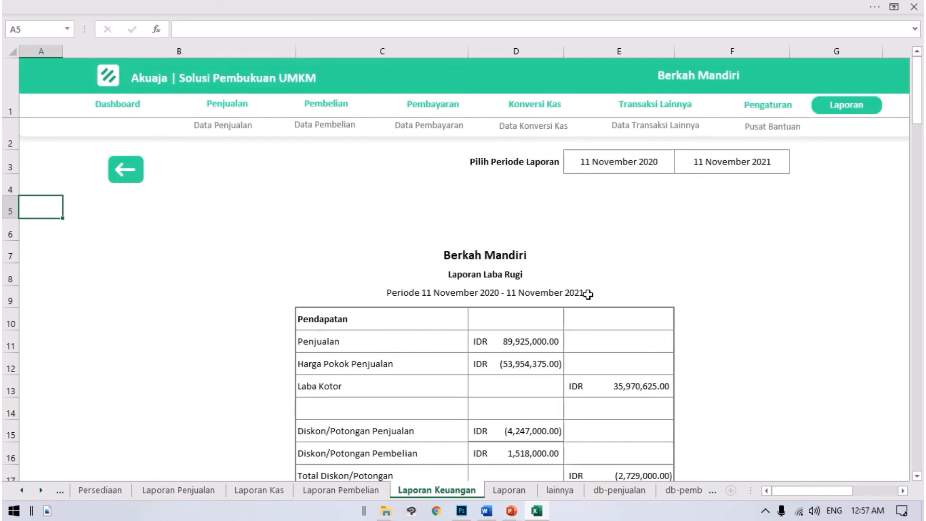
Step: Examine the period line of Laporan Laba Rugi and the Penjualan and Harga Pokok Penjualan amounts under Pendapatan
scroll(587, 291, "down", 1)
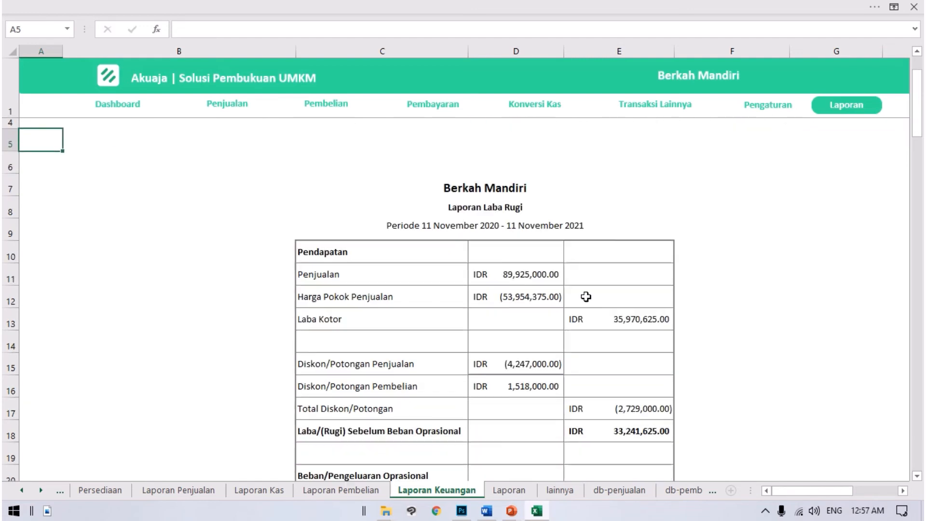
left_click(447, 287)
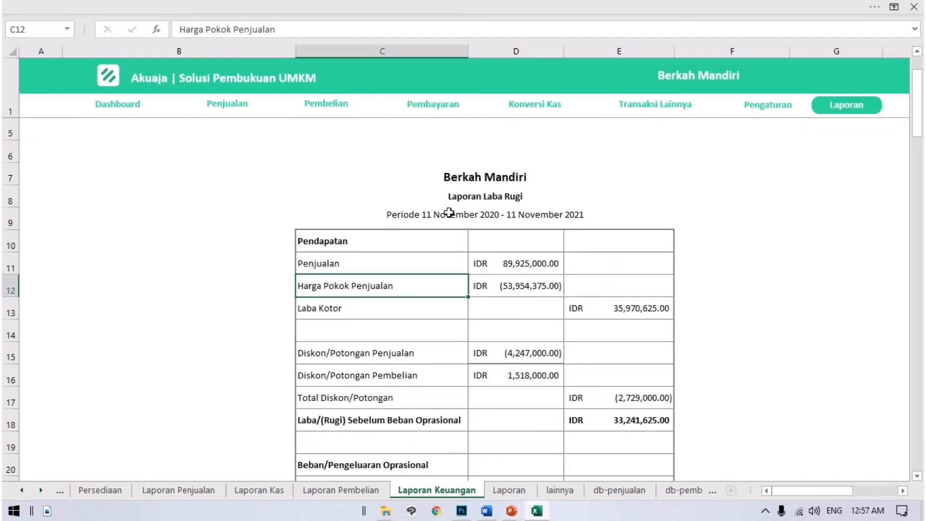
scroll(510, 258, "down", 1)
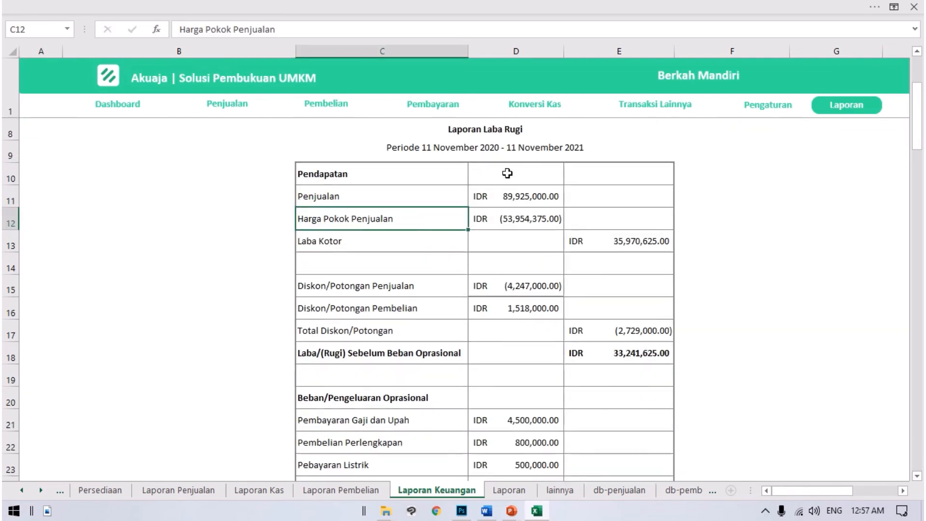
left_click(454, 146)
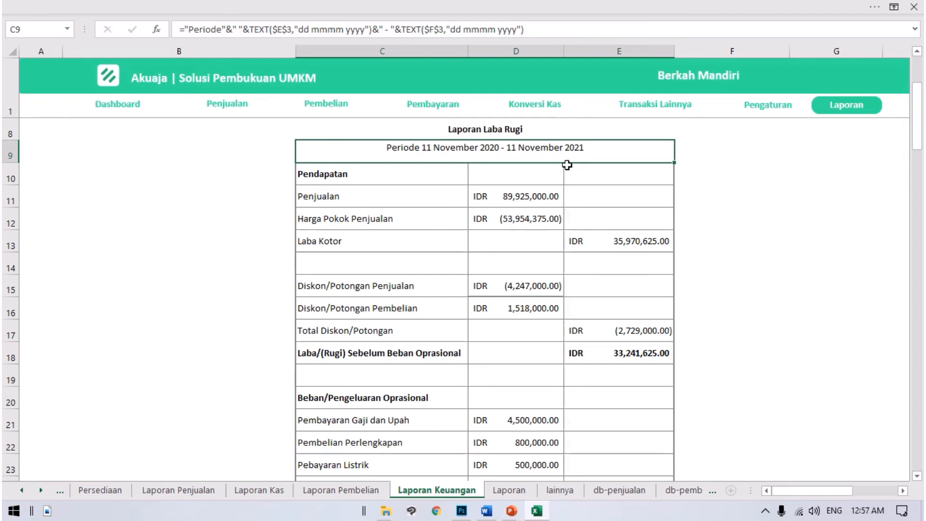
left_click(528, 195)
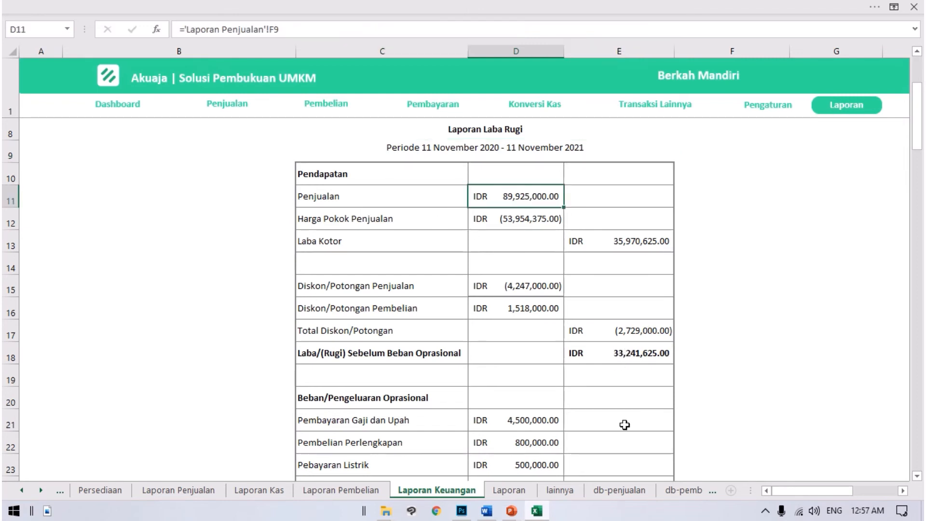
left_click(482, 214)
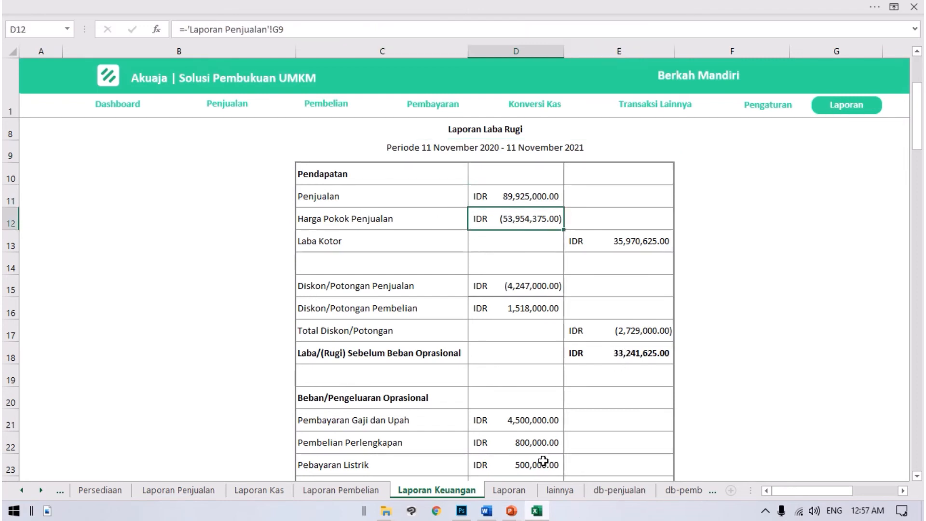
Step: Examine Laba Kotor, the sales and purchase discount rows, and Laba/(Rugi) Sebelum Beban Oprasional in Laporan Laba Rugi
left_click(616, 243)
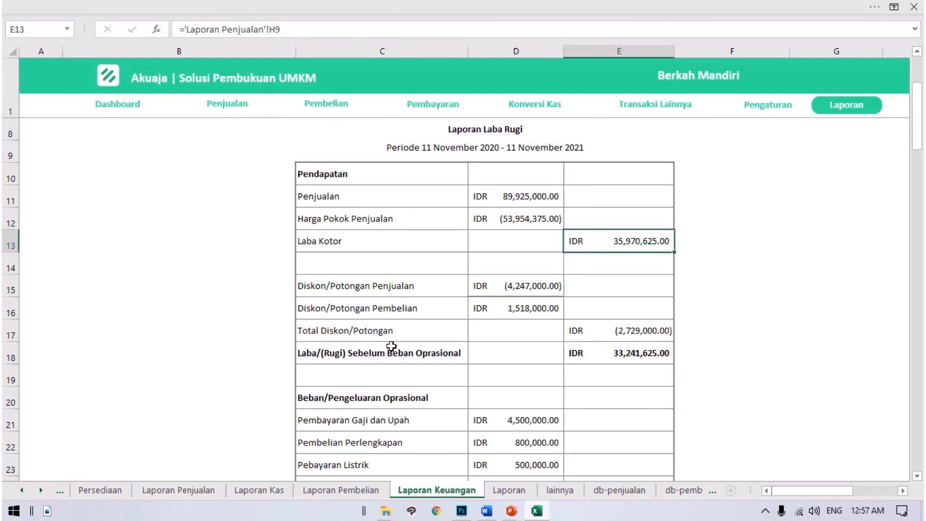
scroll(651, 287, "down", 1)
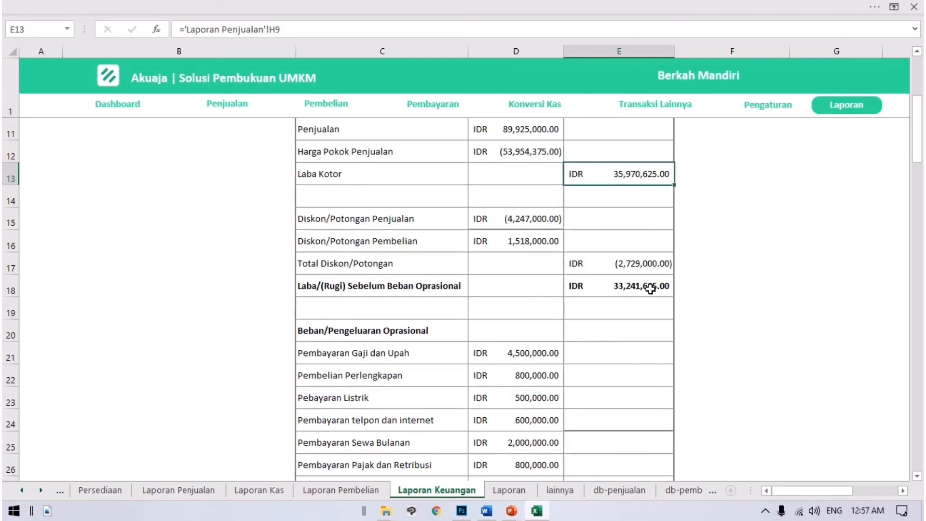
left_click(504, 241)
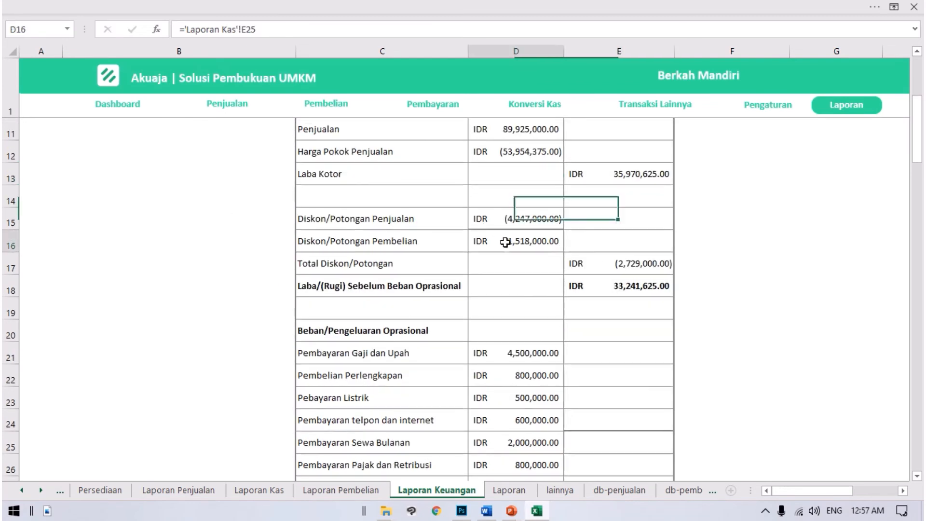
left_click_drag(333, 288, 479, 285)
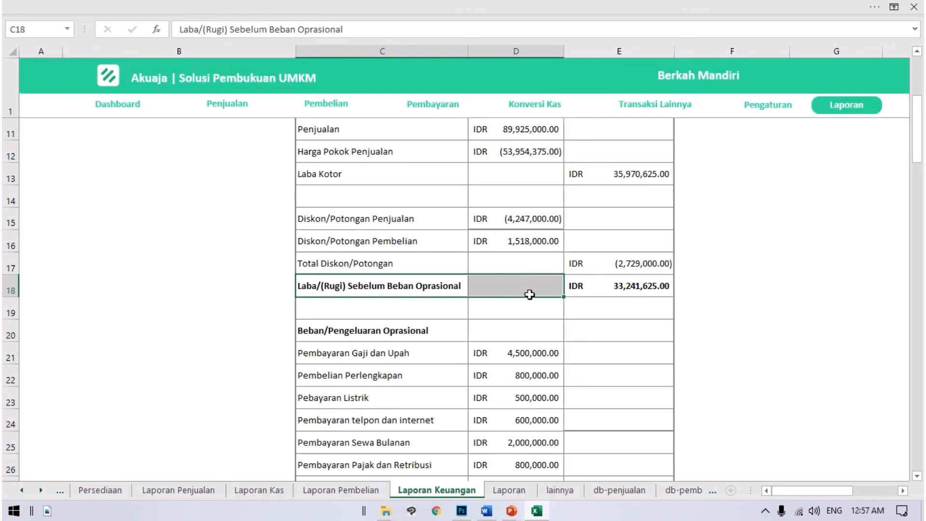
left_click(627, 292)
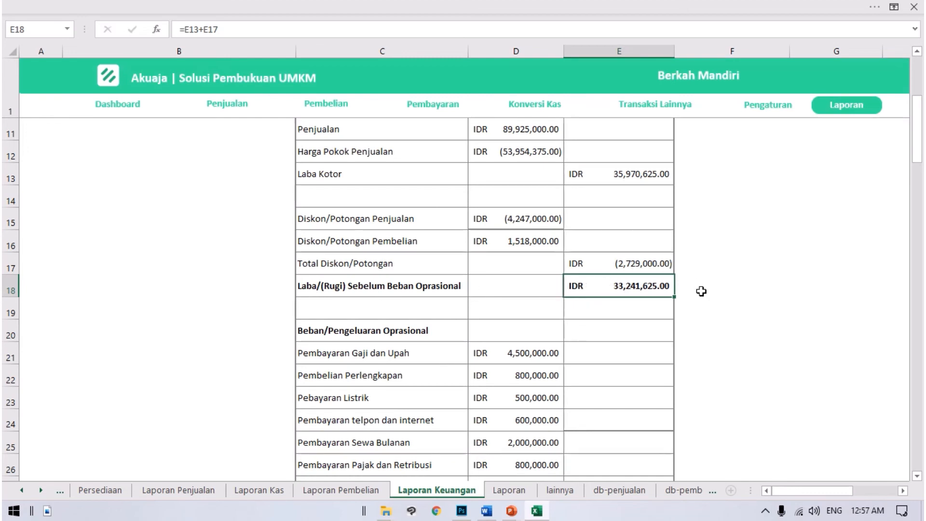
Step: Review the Beban/Pengeluaran Oprasional items from Pembayaran Gaji dan Upah to Pembayaran lainnya, and inspect Total Beban Oprasional
scroll(707, 292, "down", 2)
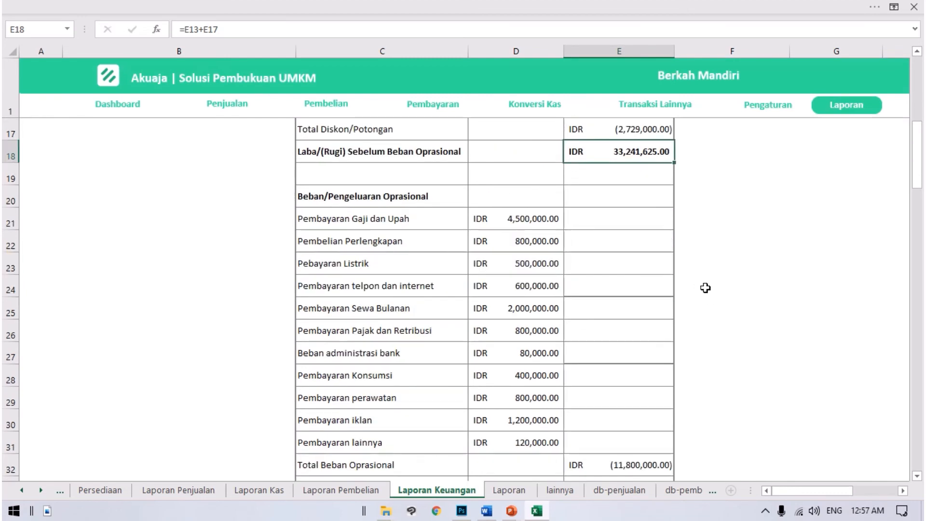
scroll(704, 218, "up", 1)
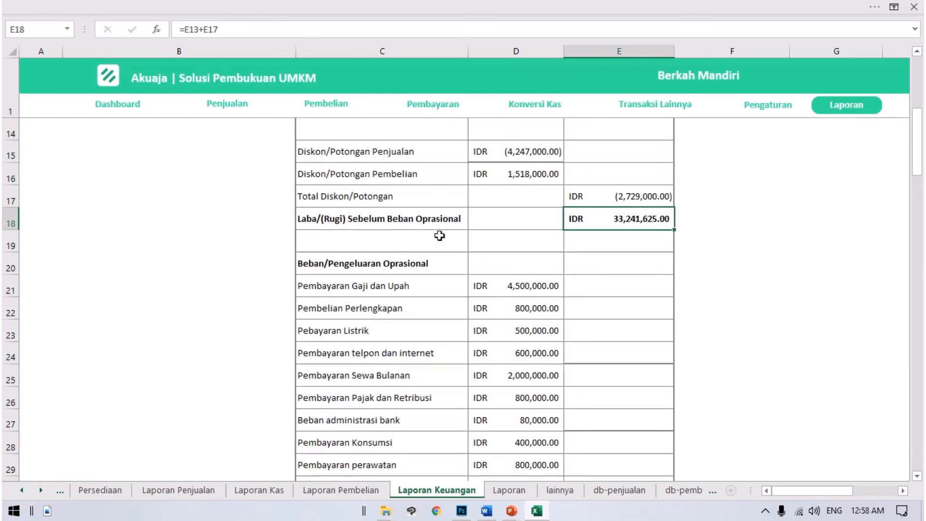
scroll(713, 227, "down", 1)
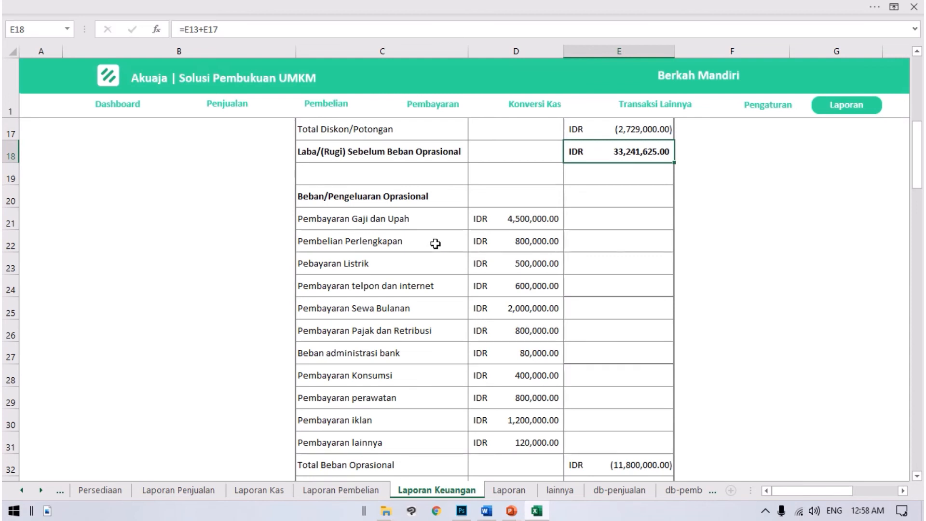
scroll(434, 245, "down", 1)
scroll(438, 243, "up", 1)
left_click_drag(356, 222, 497, 440)
scroll(494, 439, "down", 1)
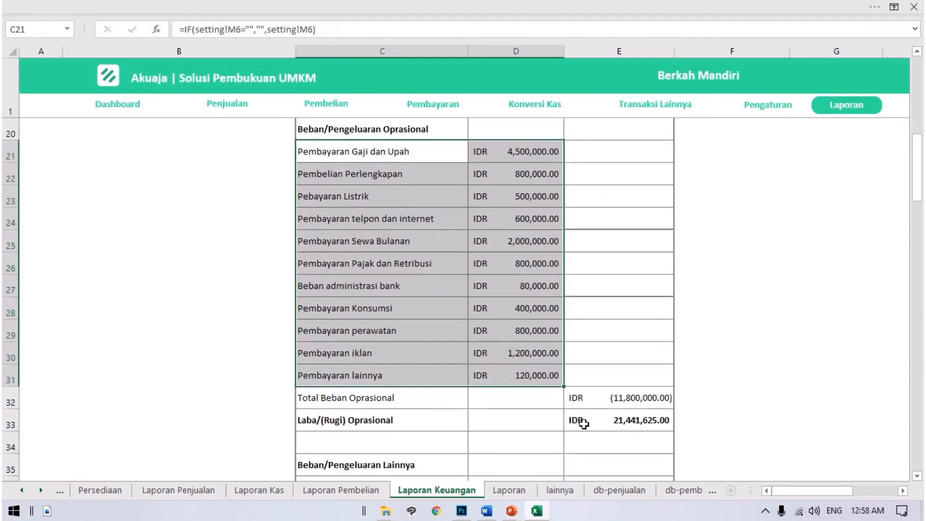
left_click(588, 407)
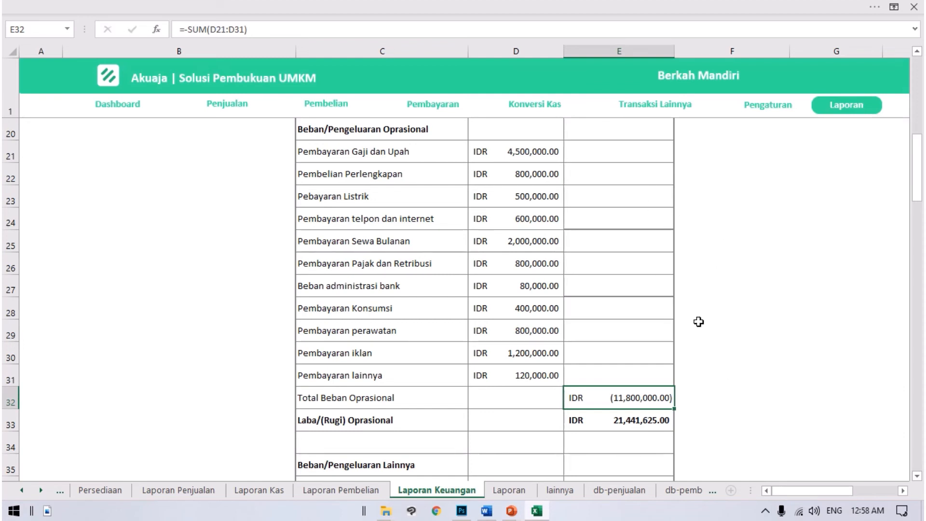
Step: Trace Laba/(Rugi) Oprasional back to Laba/(Rugi) Sebelum Beban Oprasional and Total Beban Oprasional
scroll(682, 307, "down", 1)
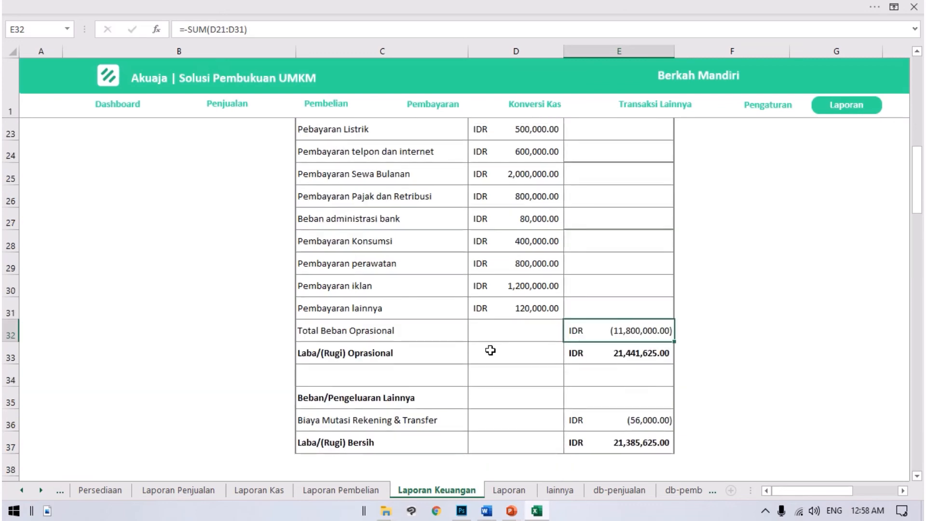
left_click(419, 343)
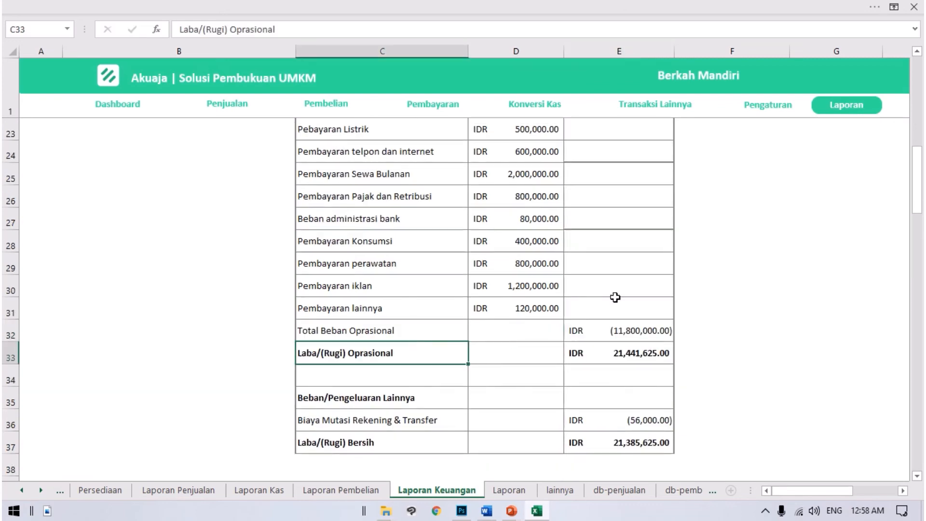
scroll(615, 296, "up", 4)
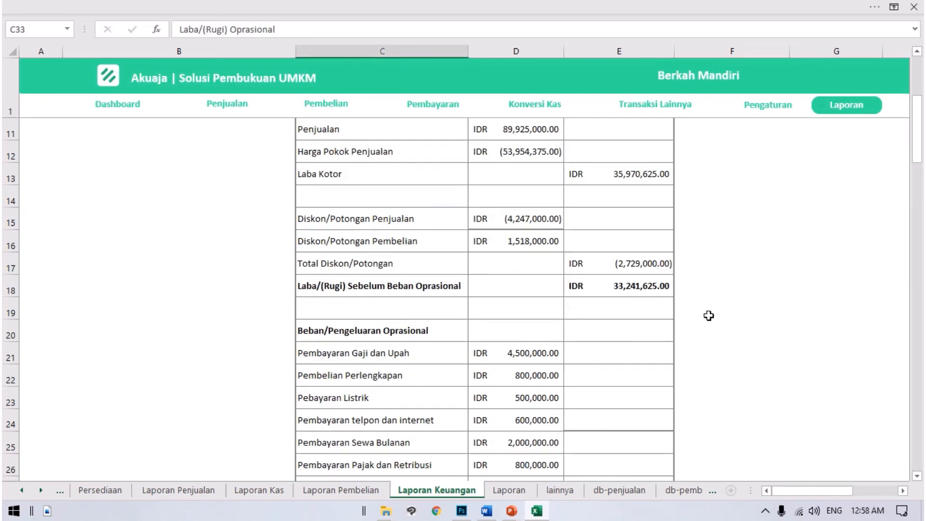
left_click(654, 291)
scroll(720, 293, "down", 4)
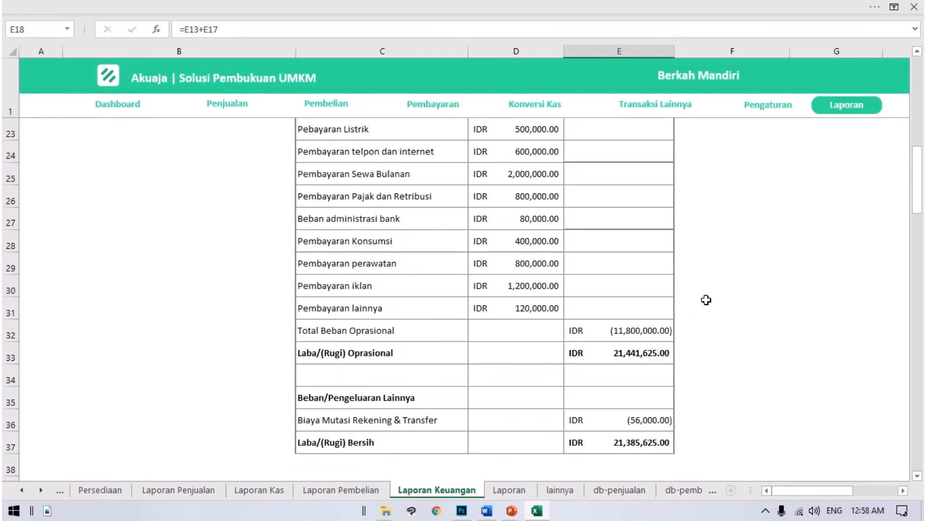
left_click(639, 323)
left_click(654, 356)
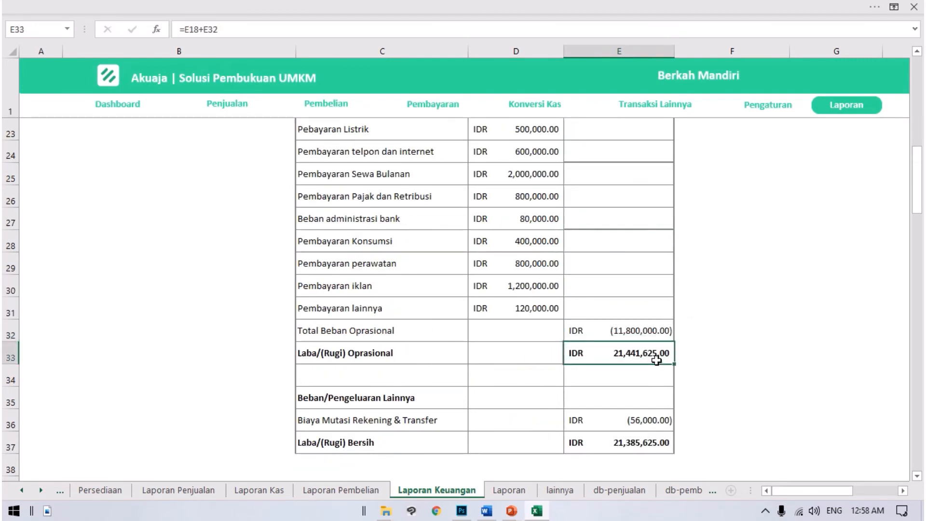
Step: Examine Biaya Mutasi Rekening & Transfer under Beban/Pengeluaran Lainnya and the Laba/(Rugi) Bersih amount
scroll(680, 361, "down", 1)
left_click(316, 336)
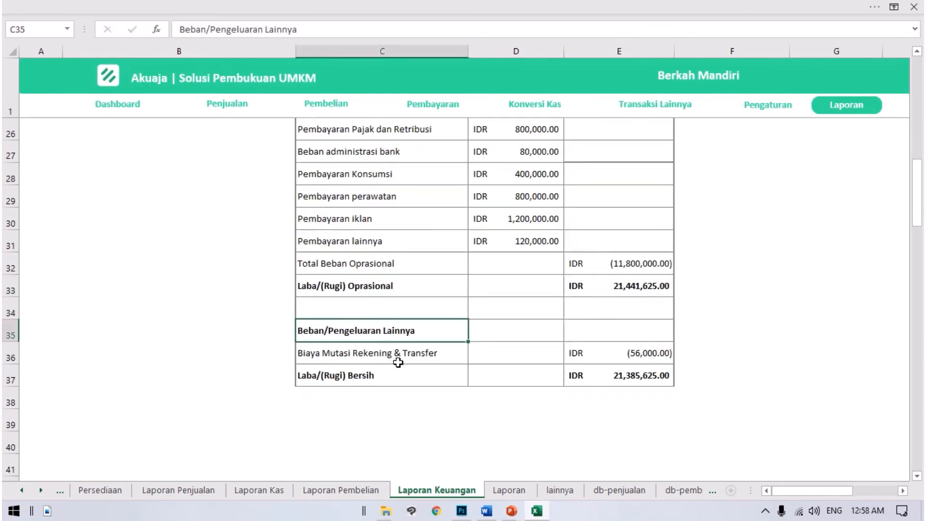
left_click(436, 356)
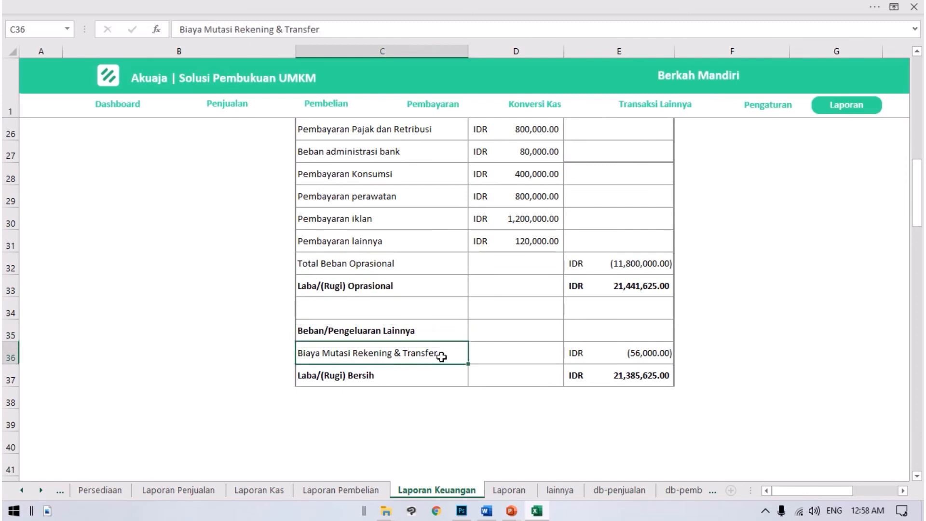
left_click(636, 355)
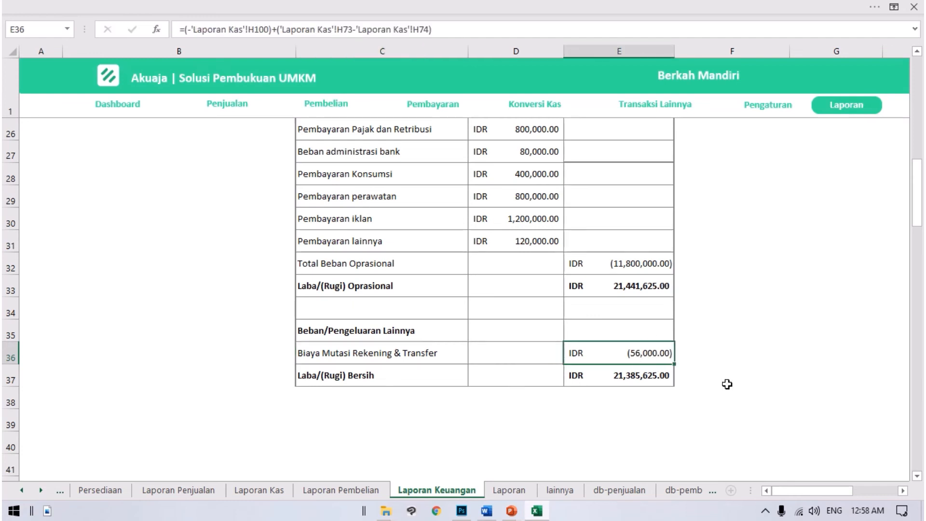
scroll(647, 300, "down", 1)
left_click_drag(327, 314, 627, 309)
left_click(721, 344)
left_click(629, 313)
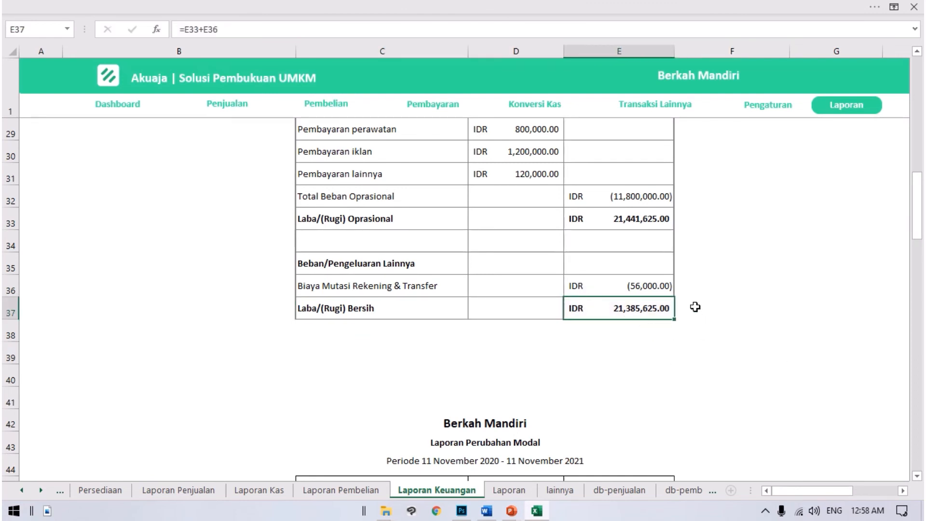
Step: Go on to Laporan Perubahan Modal and inspect its period line
scroll(694, 305, "down", 3)
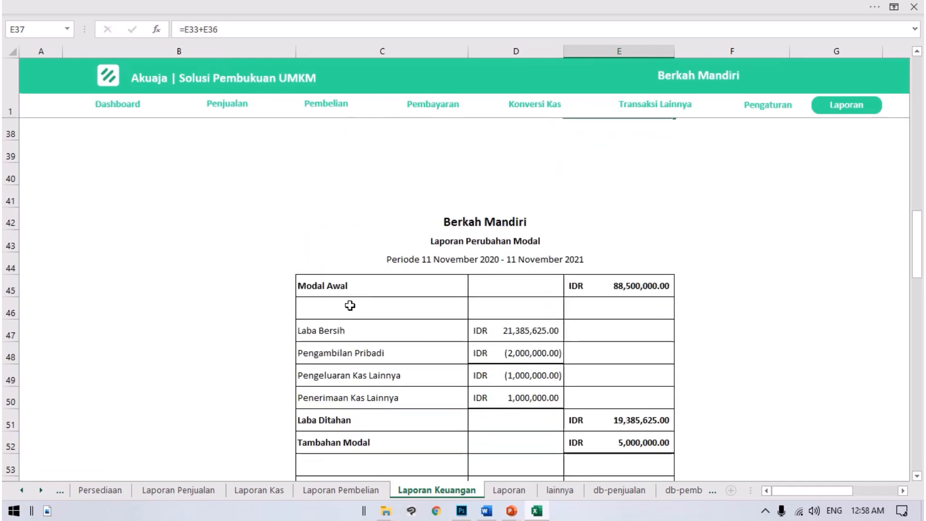
scroll(612, 289, "down", 1)
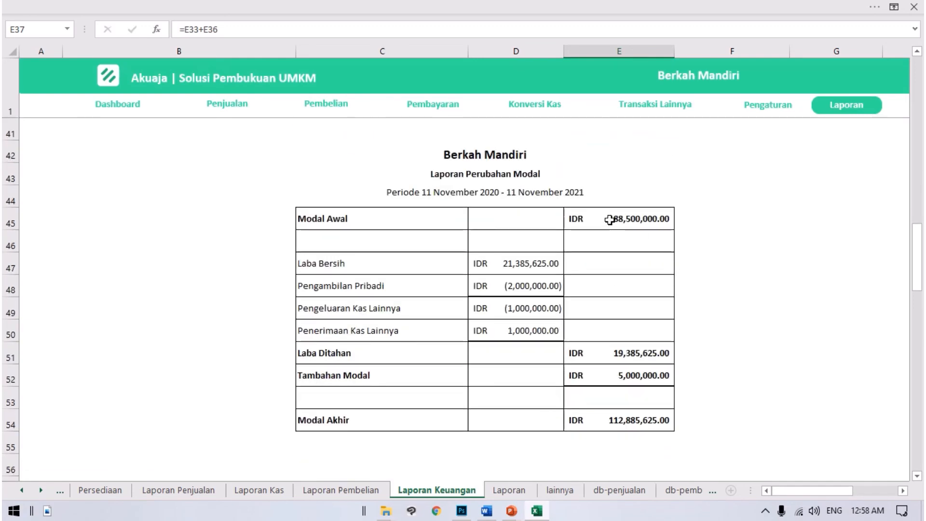
left_click(424, 198)
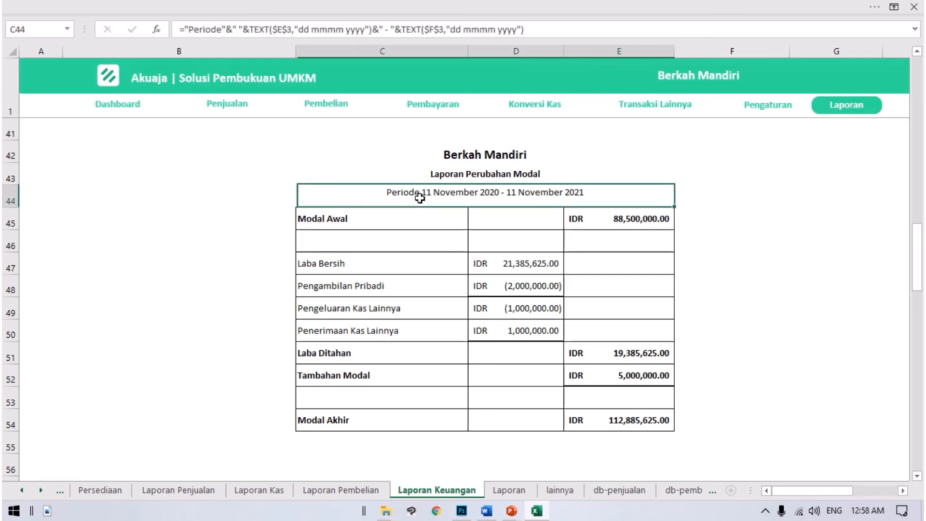
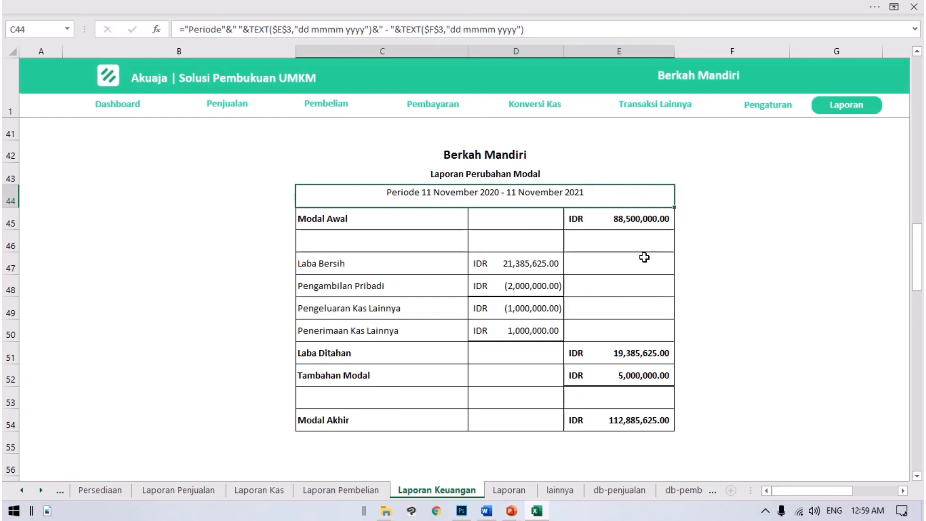
Step: Compare the Modal Awal and Modal Akhir amounts in Laporan Perubahan Modal
scroll(742, 335, "down", 1)
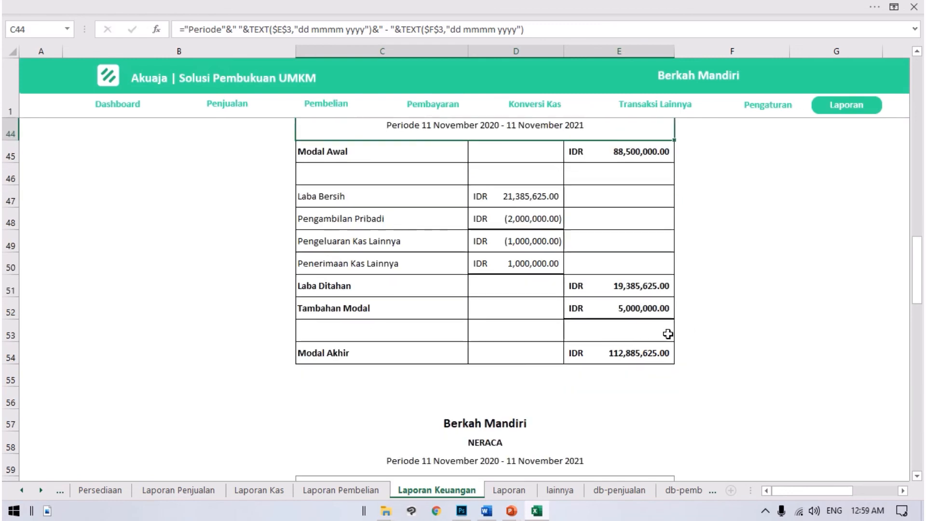
left_click(625, 158)
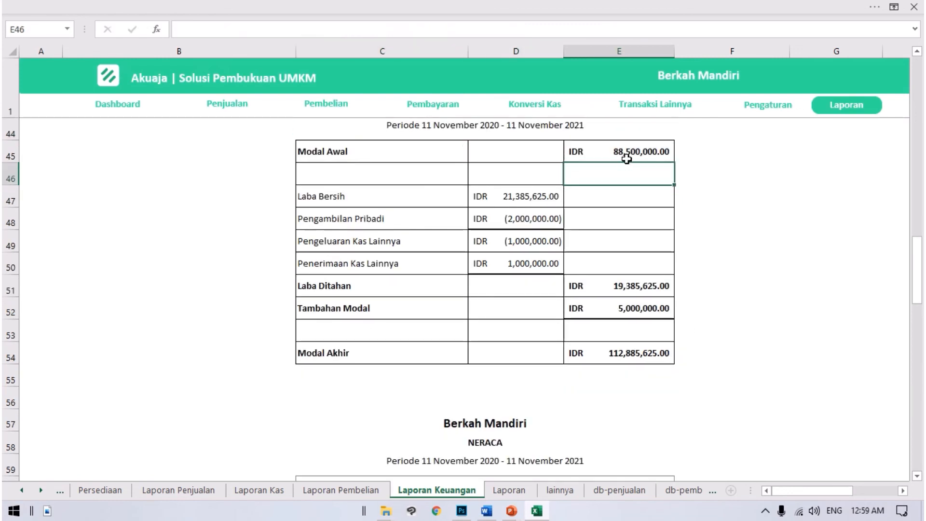
left_click(628, 353)
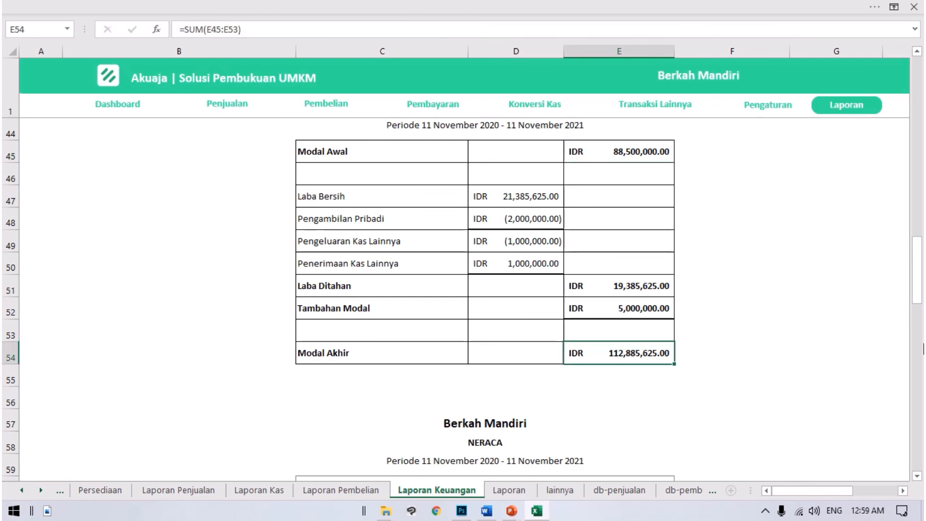
Step: Go on to the Neraca report and examine its period and the Kas item under Asset
scroll(660, 345, "down", 1)
scroll(660, 345, "down", 1)
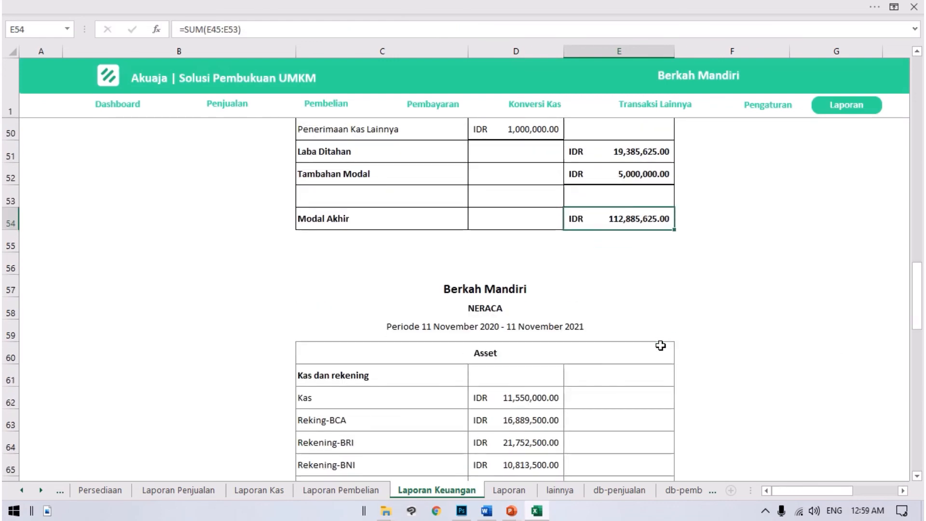
scroll(655, 345, "down", 2)
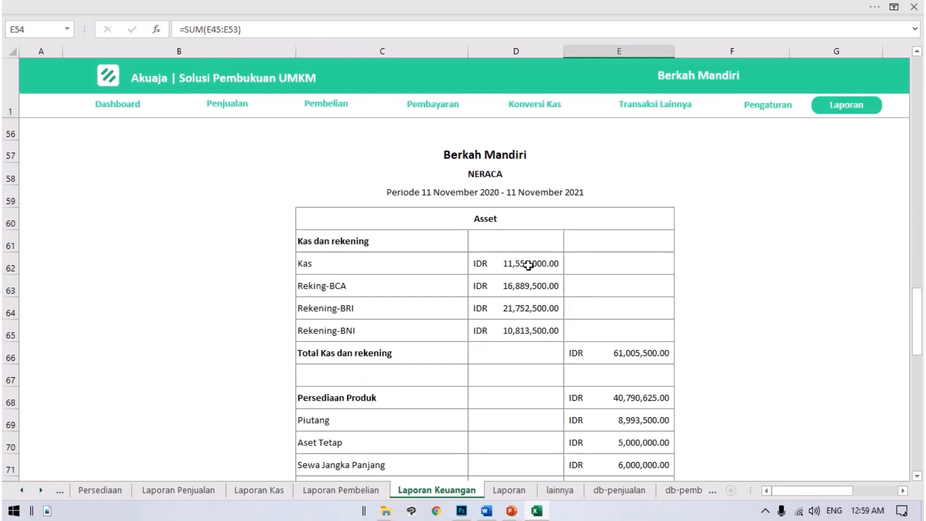
scroll(521, 274, "down", 1)
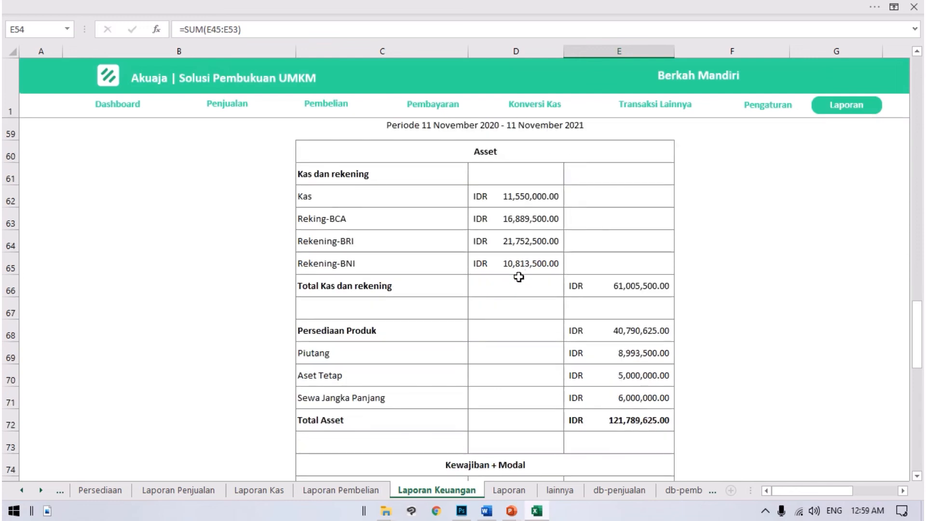
left_click(320, 191)
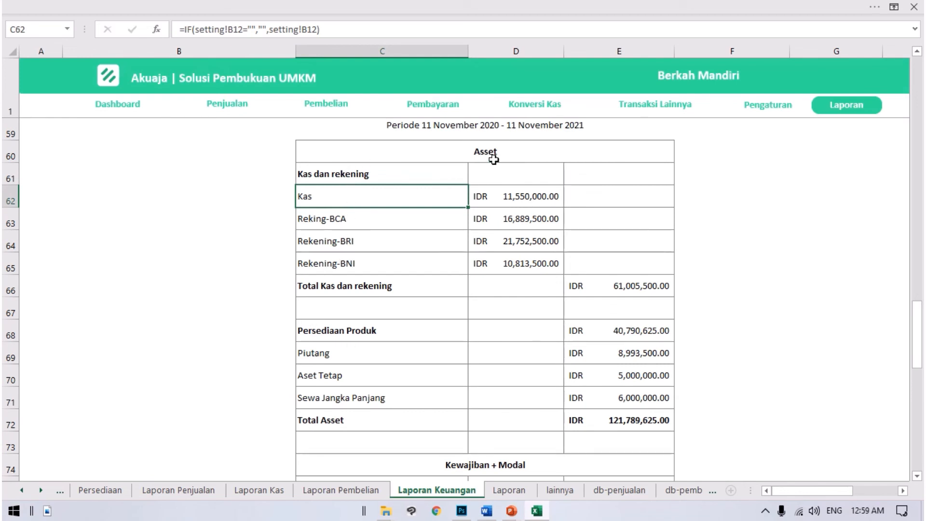
scroll(503, 192, "up", 1)
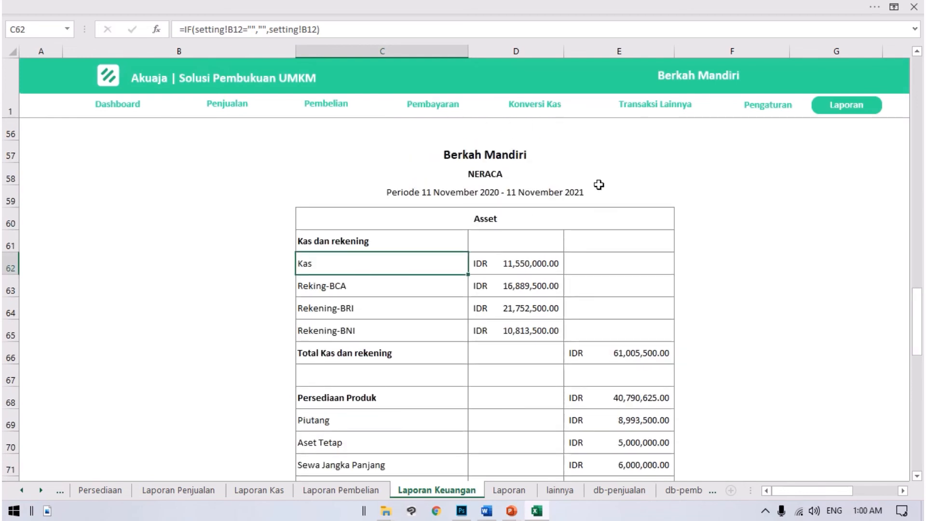
scroll(599, 185, "down", 1)
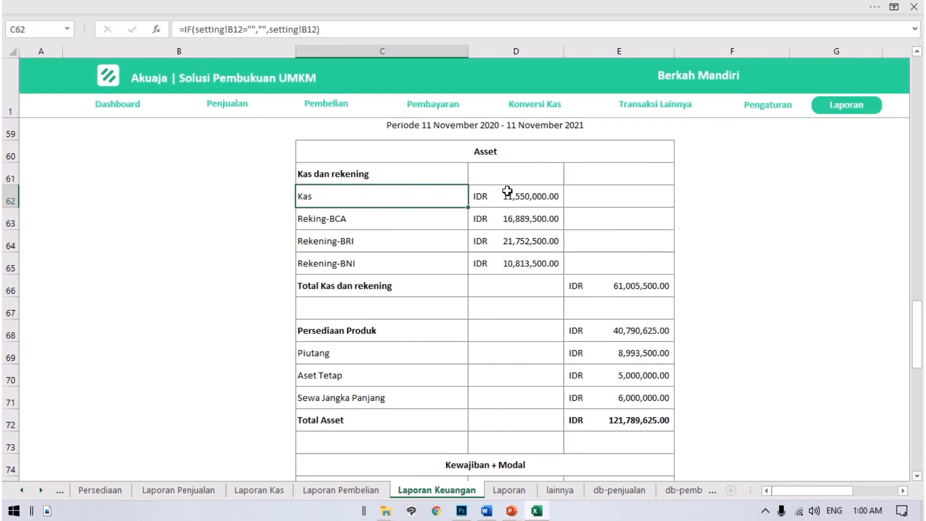
Step: Inspect the Kas, Reking-BCA, Rekening-BRI and Rekening-BNI balances and Total Kas dan rekening in the Neraca
left_click(506, 191)
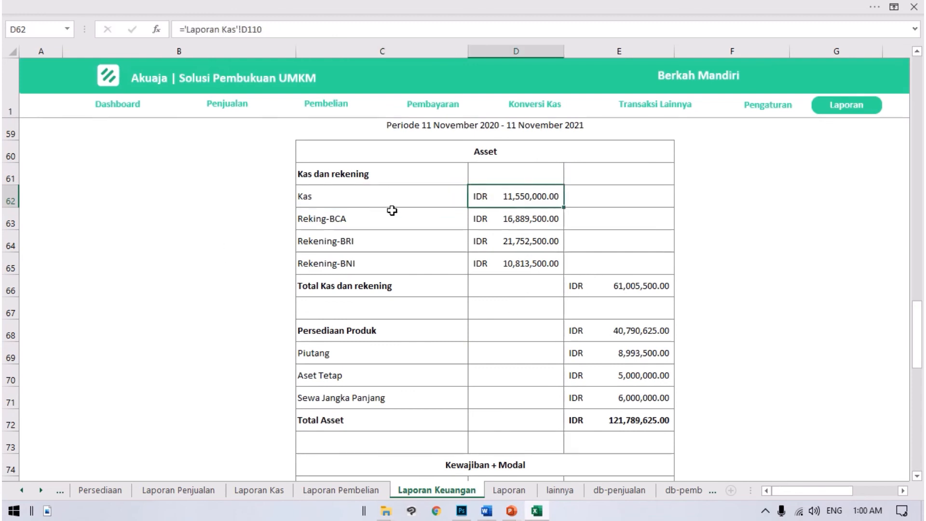
left_click(519, 226)
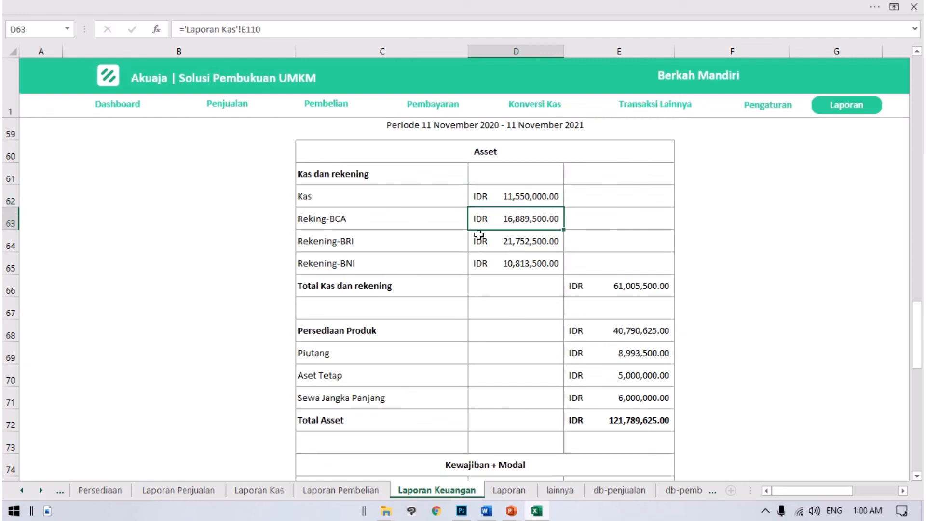
left_click(527, 239)
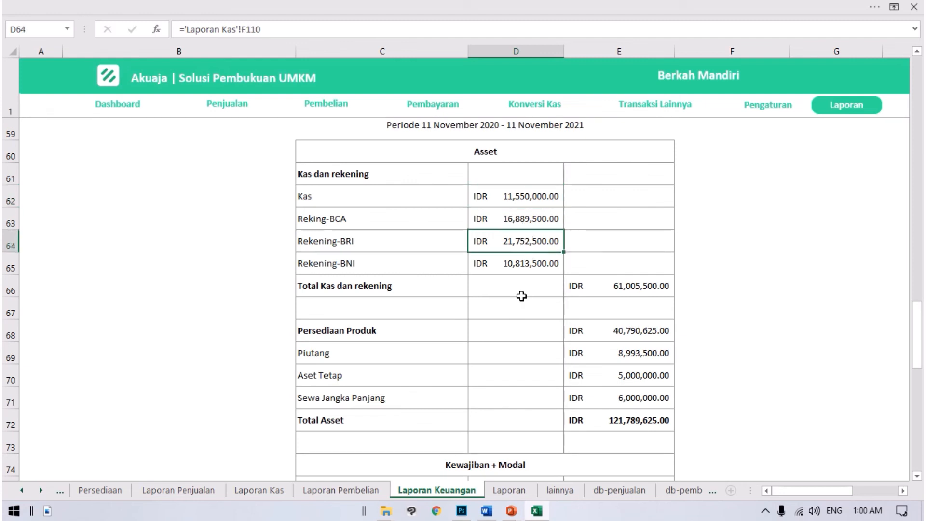
left_click(500, 258)
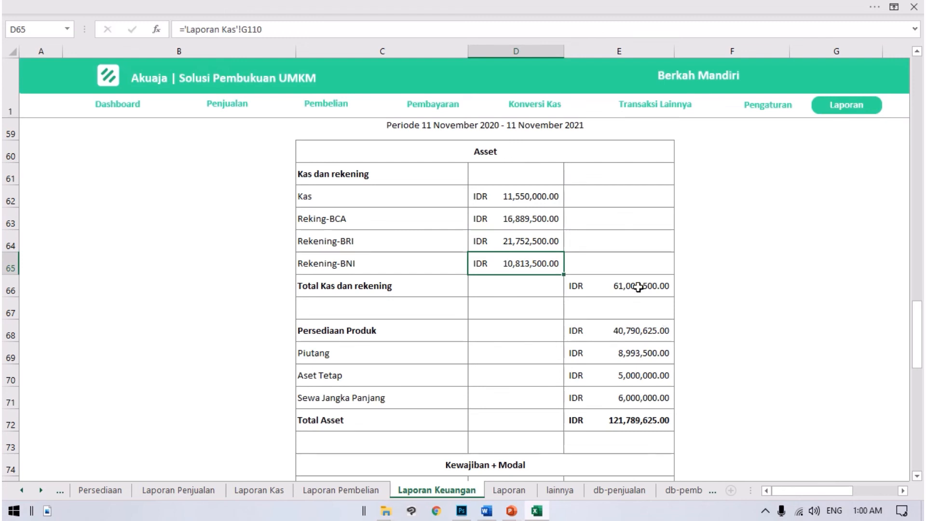
left_click(636, 287)
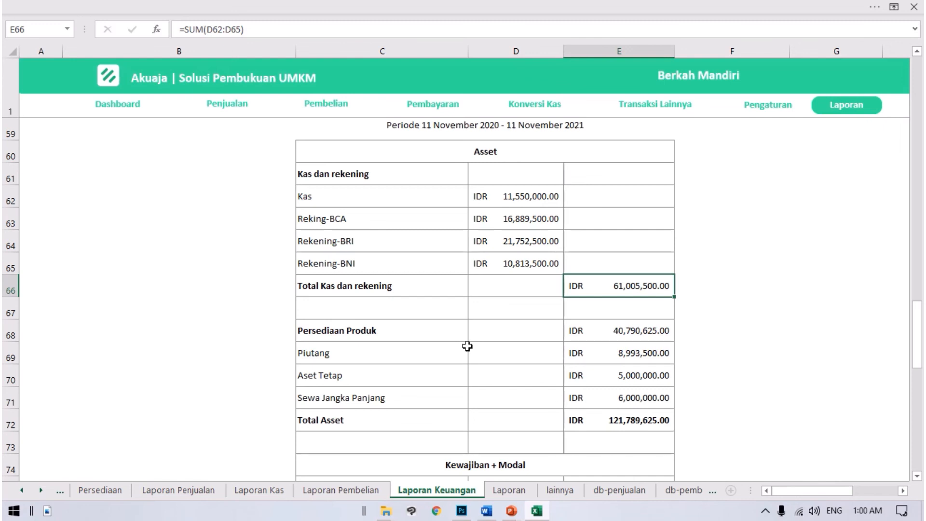
Step: Examine where the Persediaan Produk and Piutang amounts in the Asset section come from
left_click(446, 334)
left_click(636, 340)
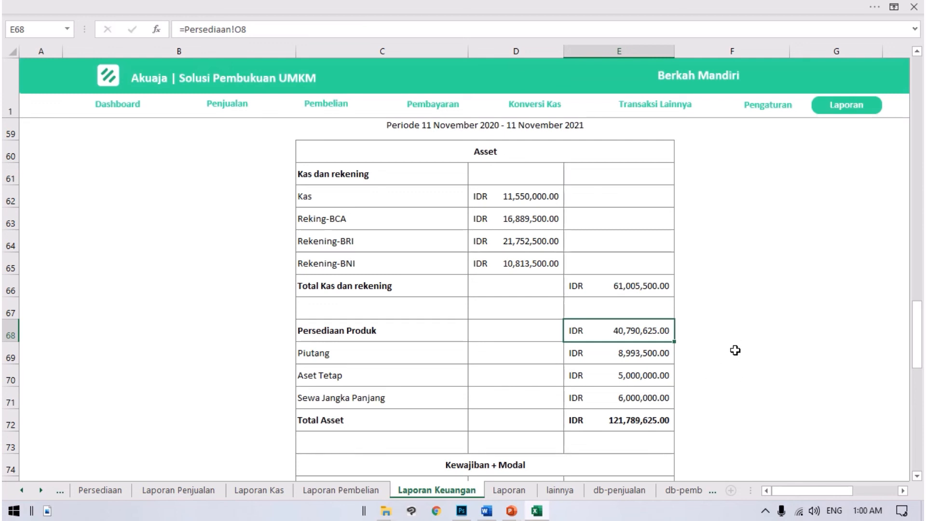
scroll(735, 350, "down", 1)
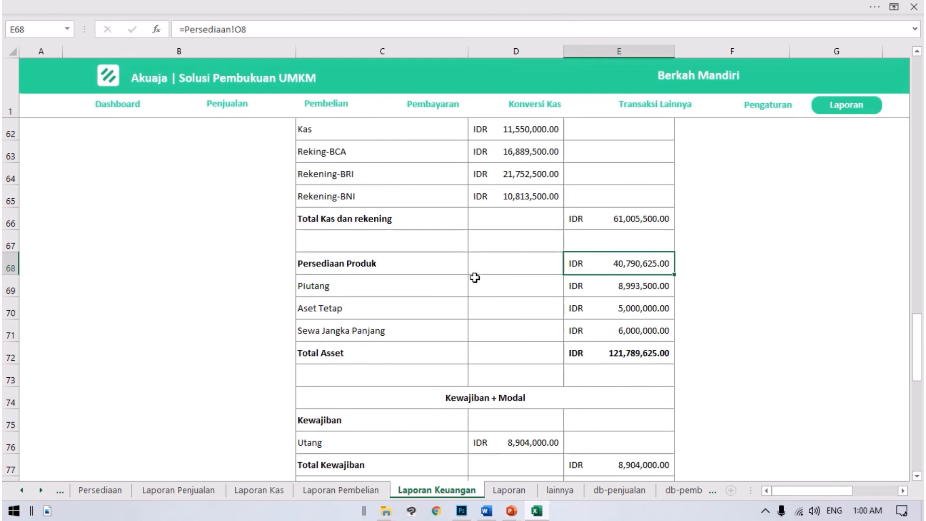
left_click(475, 279)
left_click(619, 290)
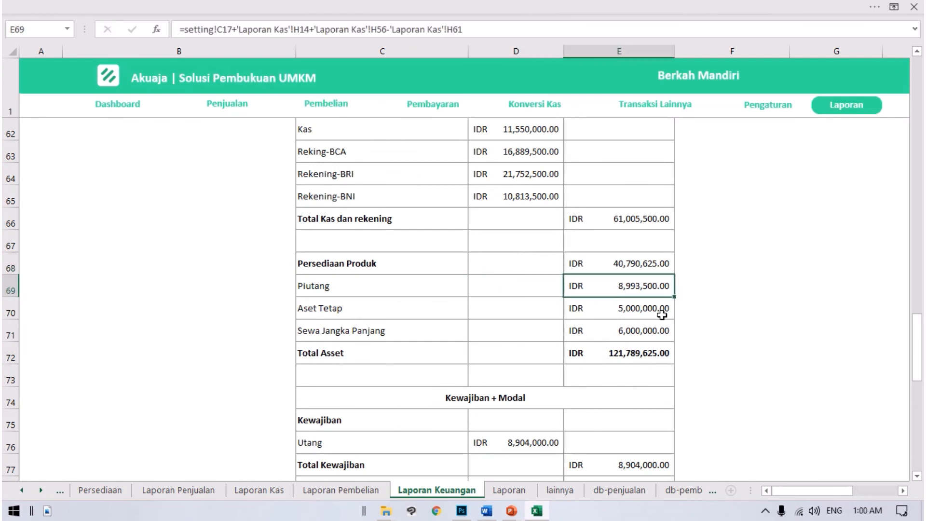
Step: Examine the Aset Tetap and Sewa Jangka Panjang items and their source references in the Asset section
left_click(422, 308)
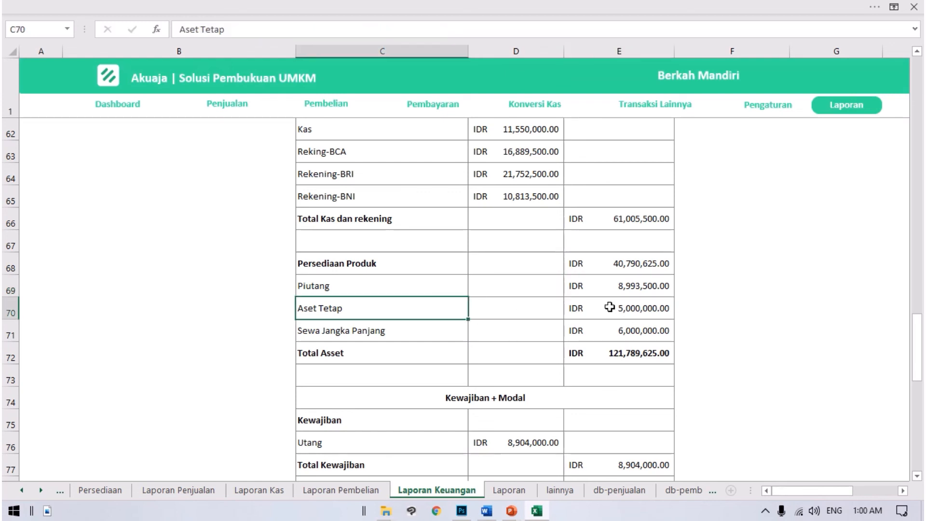
left_click(640, 306)
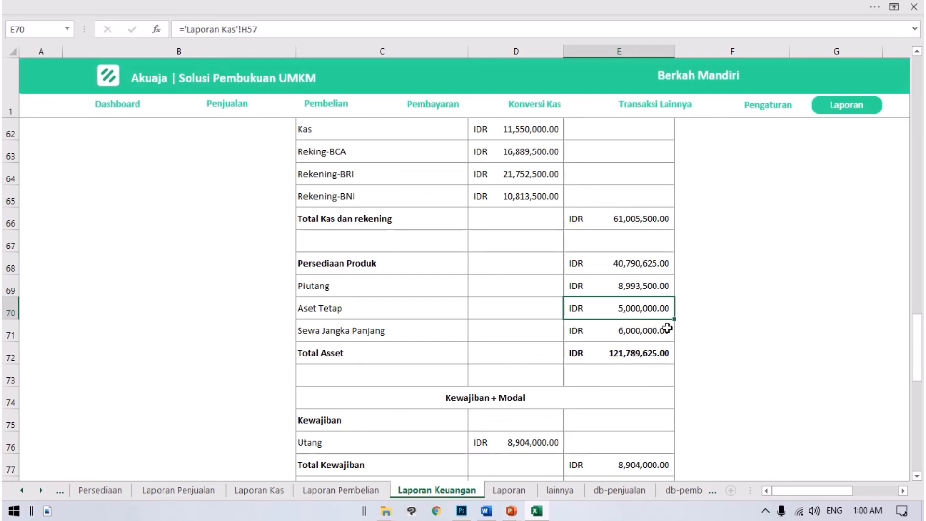
left_click(737, 312)
left_click(644, 312)
left_click(392, 333)
left_click(543, 326)
left_click(638, 330)
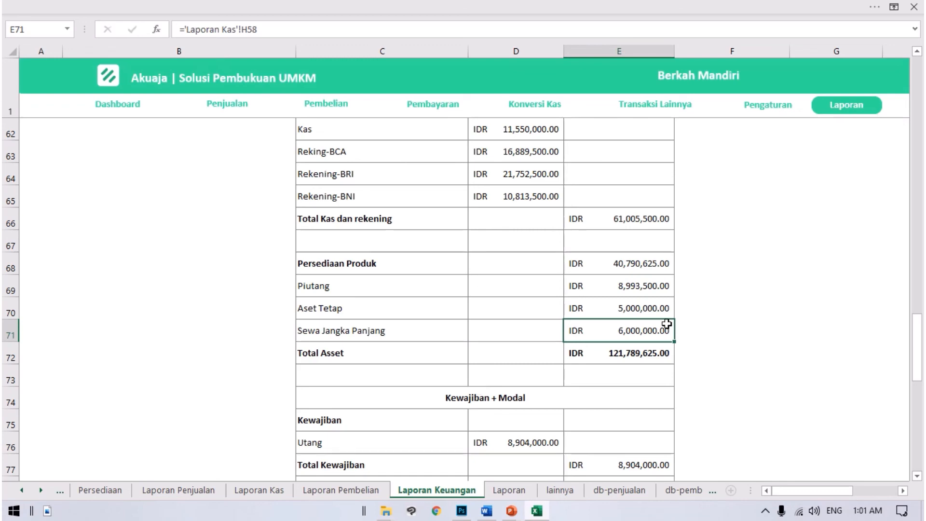
Step: Review the Asset section as a whole and highlight its Total Asset row
scroll(651, 333, "down", 2)
scroll(450, 262, "up", 3)
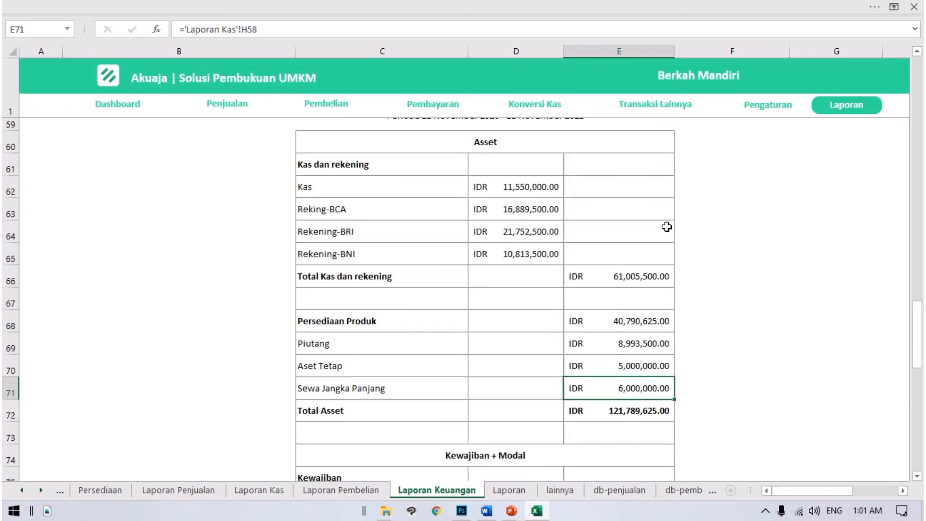
scroll(612, 338, "down", 2)
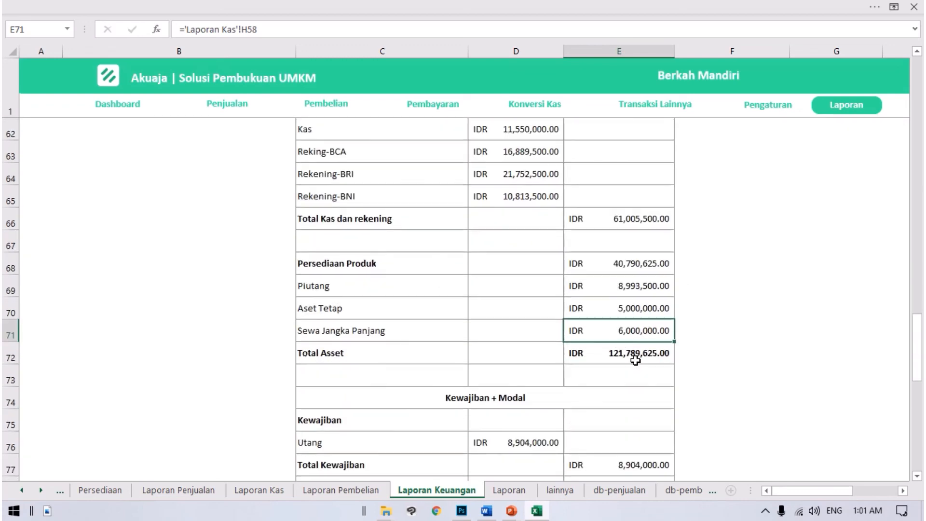
scroll(642, 358, "down", 1)
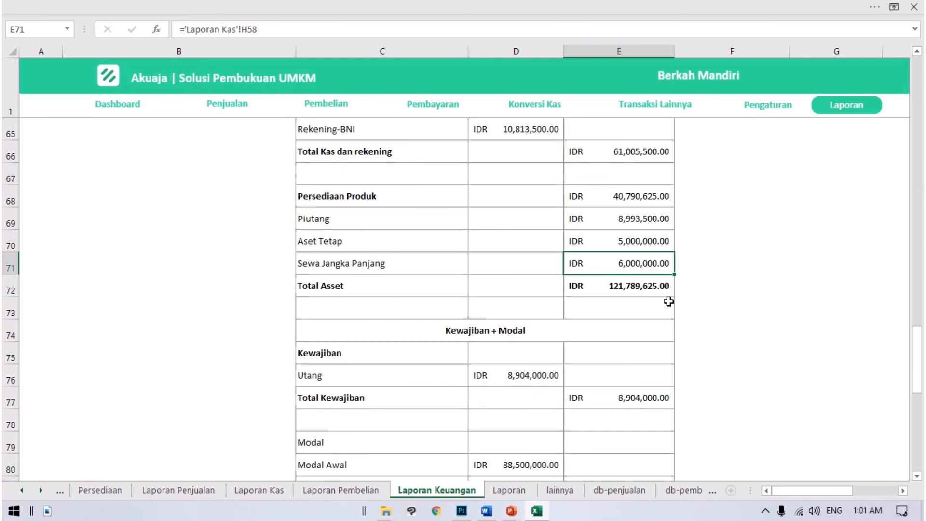
left_click_drag(299, 289, 650, 288)
Step: Inspect the Utang and Total Kewajiban amounts in the Kewajiban + Modal section
scroll(740, 320, "down", 1)
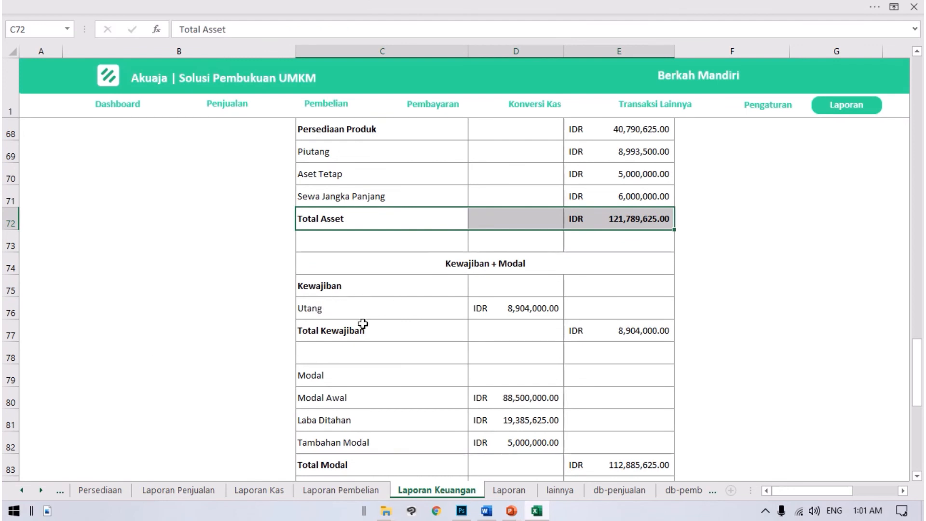
left_click(307, 304)
left_click(504, 309)
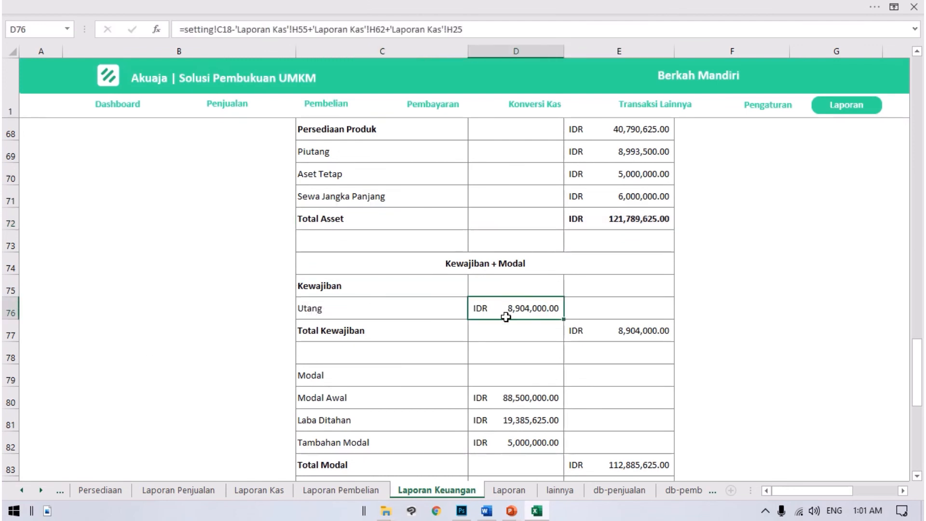
left_click(384, 316)
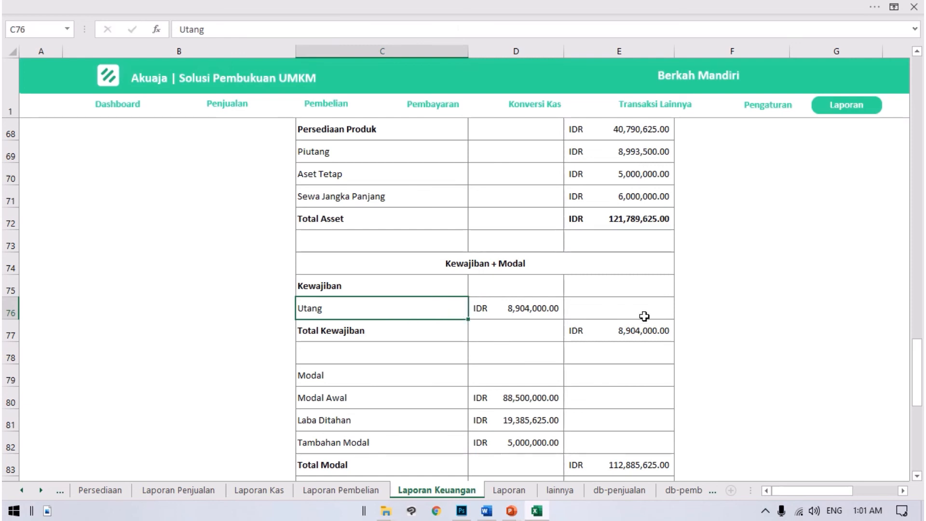
left_click(372, 329)
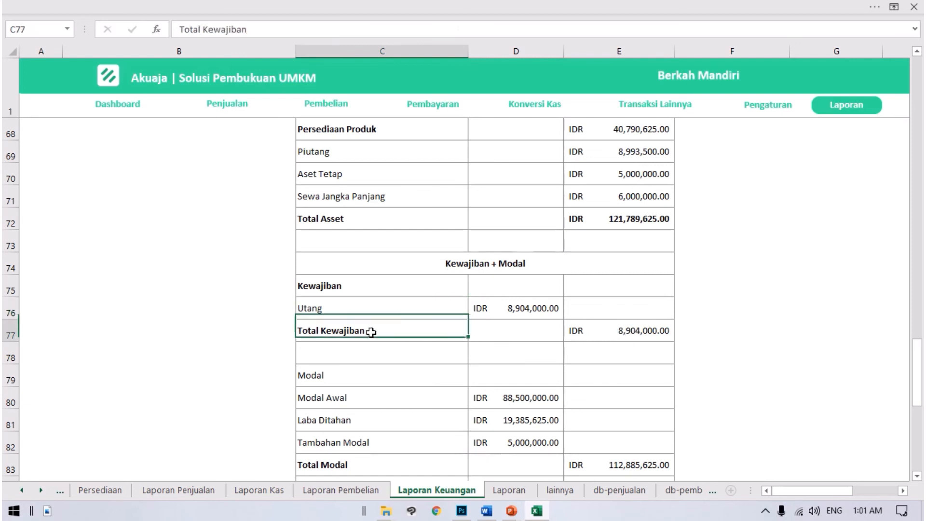
left_click(665, 332)
Step: Review the Modal Awal, Laba Ditahan and Tambahan Modal entries under Modal in the Neraca
scroll(666, 333, "down", 1)
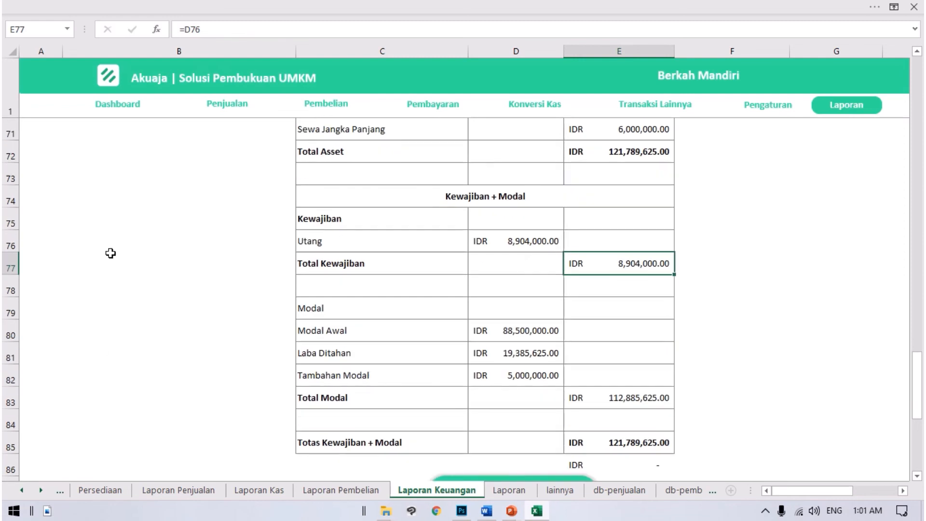
left_click_drag(244, 338, 566, 424)
left_click(472, 398)
left_click(381, 352)
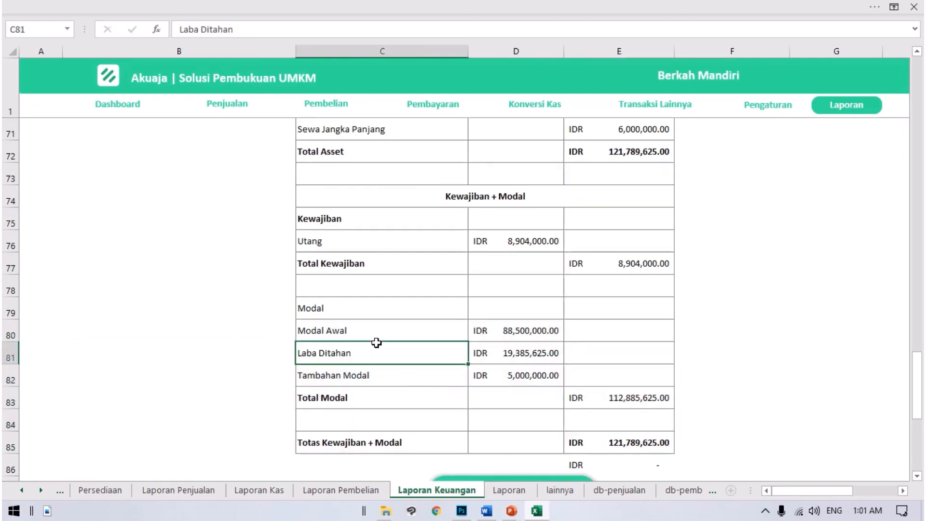
left_click(529, 330)
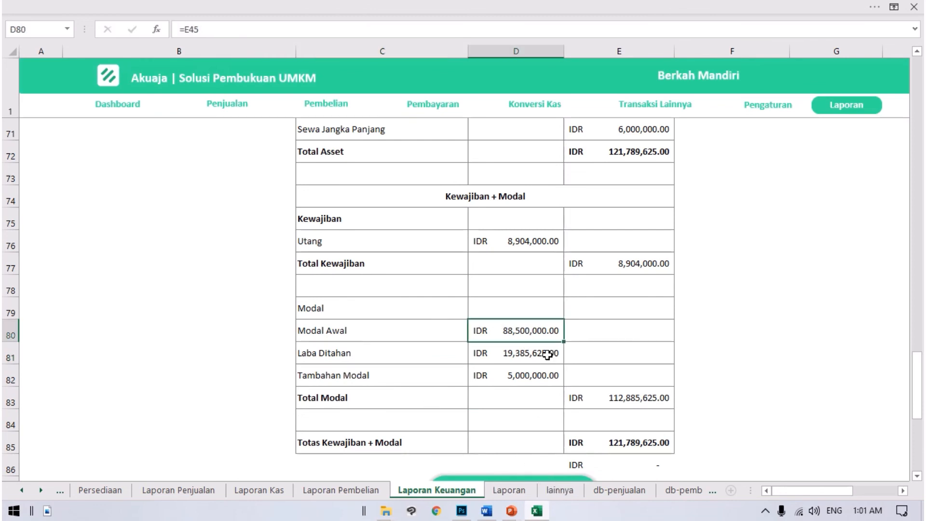
left_click(530, 357)
left_click(554, 375)
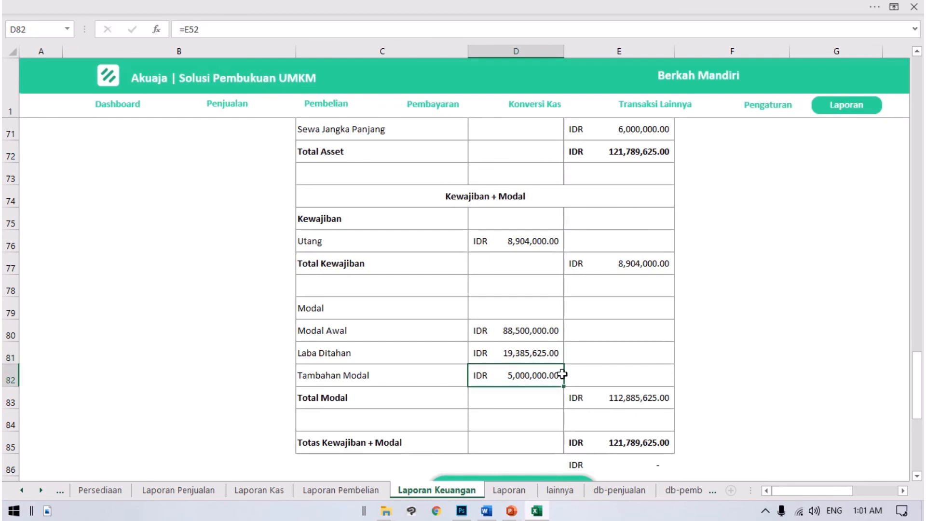
Step: Inspect the Total Modal and Total Kewajiban amounts and the cells that Totas Kewajiban + Modal adds together
scroll(684, 393, "down", 1)
scroll(684, 394, "down", 2)
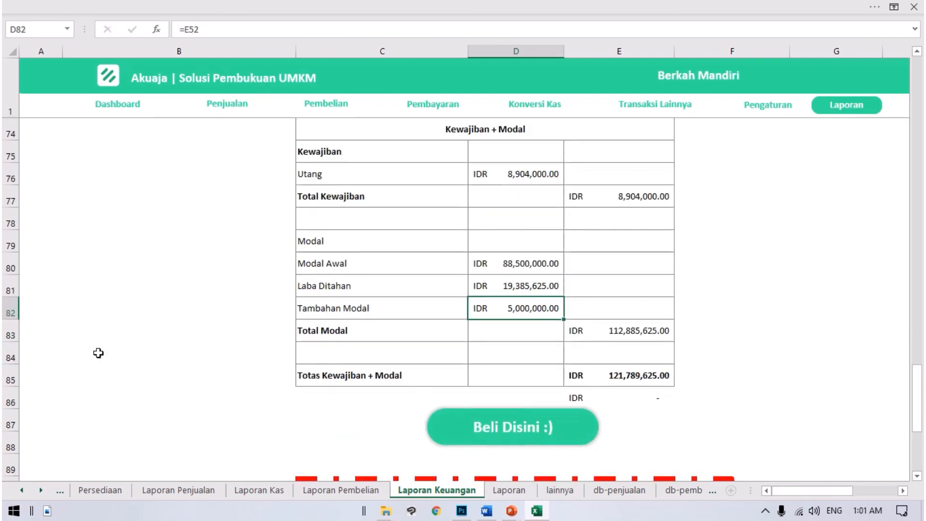
left_click(600, 331)
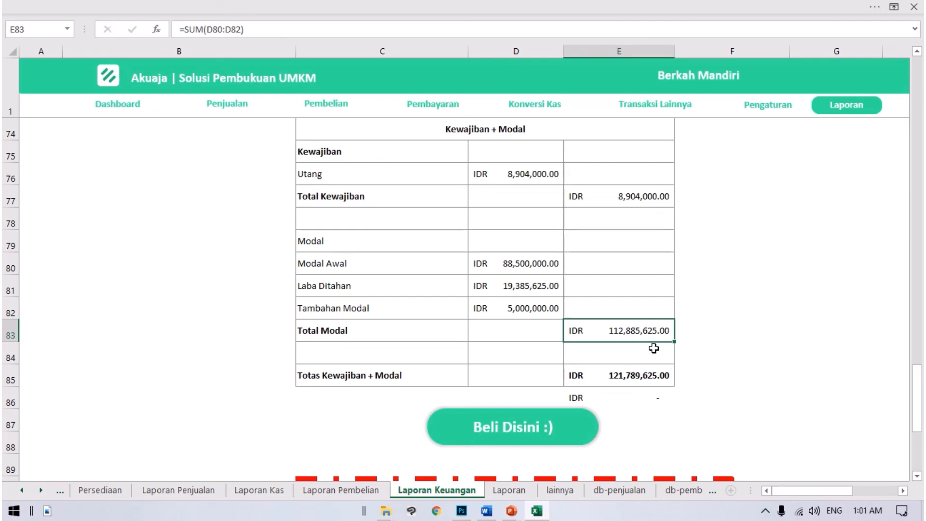
scroll(684, 318, "up", 1)
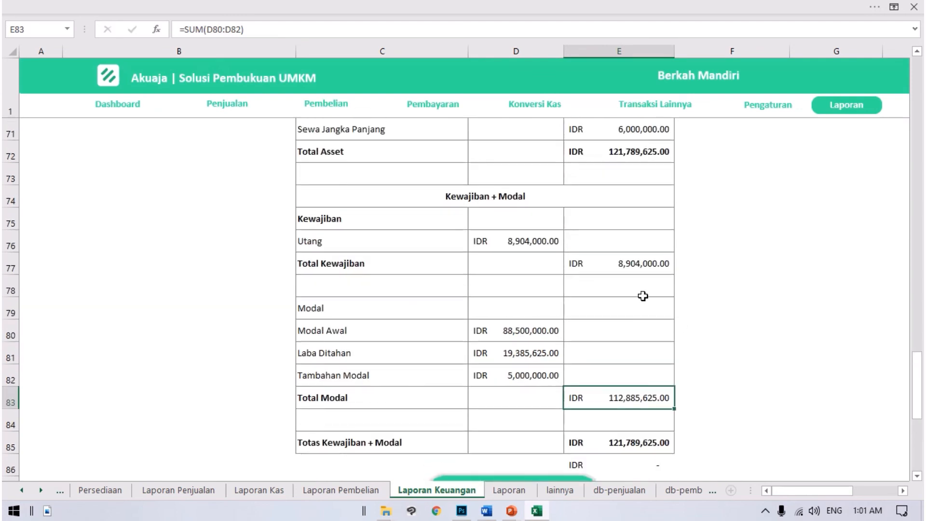
left_click(626, 263)
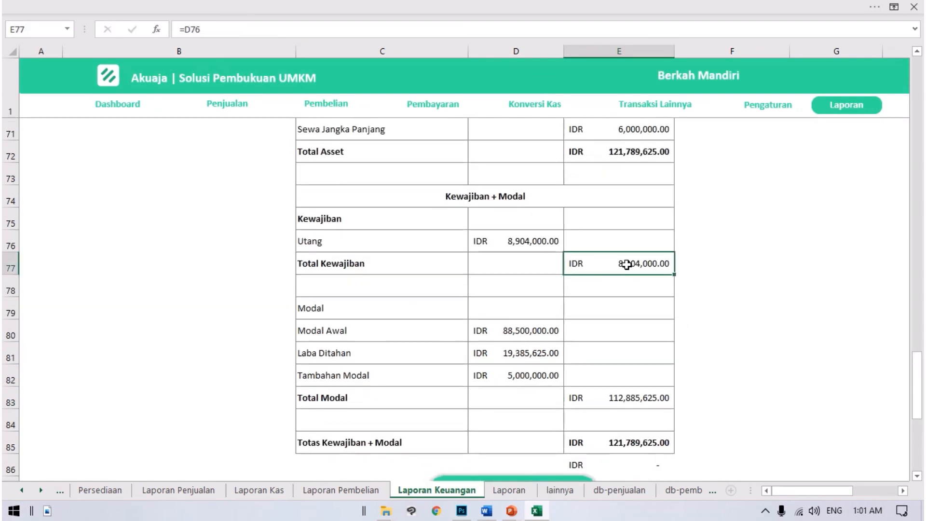
left_click(638, 403)
double_click(651, 443)
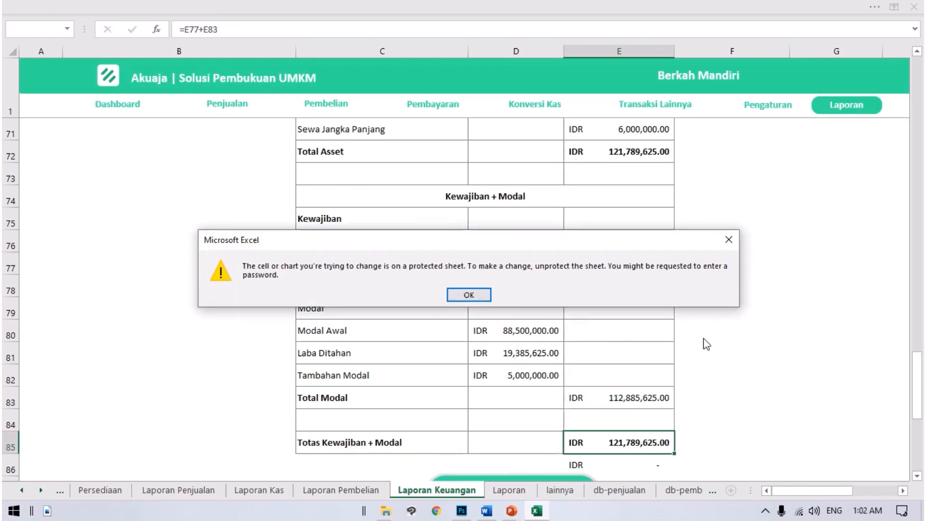
left_click(730, 239)
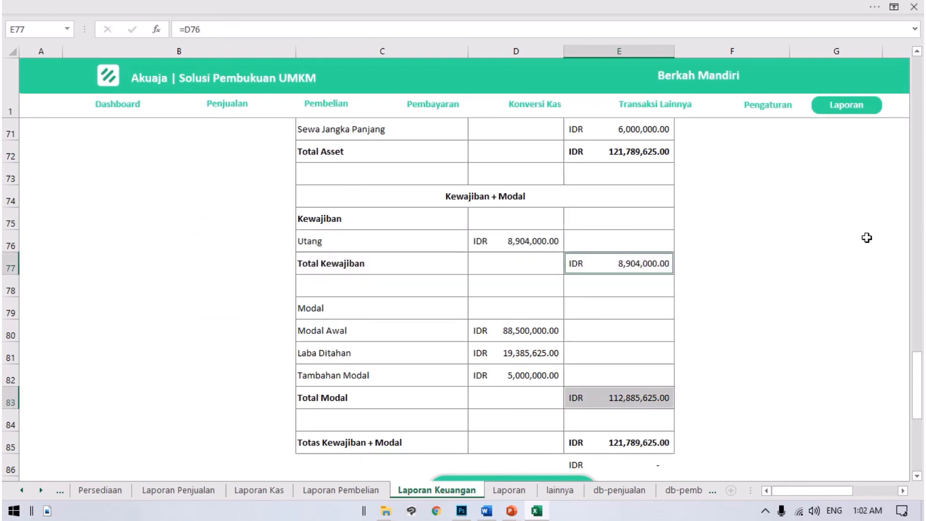
Step: Review the Laporan Keuangan sheet from the end of the Neraca back up to the Laporan Laba Rugi
scroll(764, 246, "down", 2)
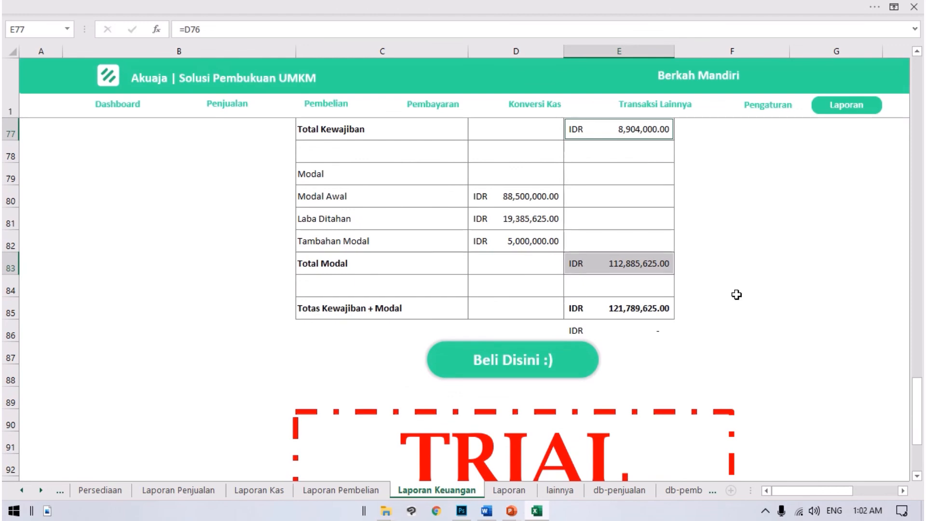
scroll(737, 294, "up", 3)
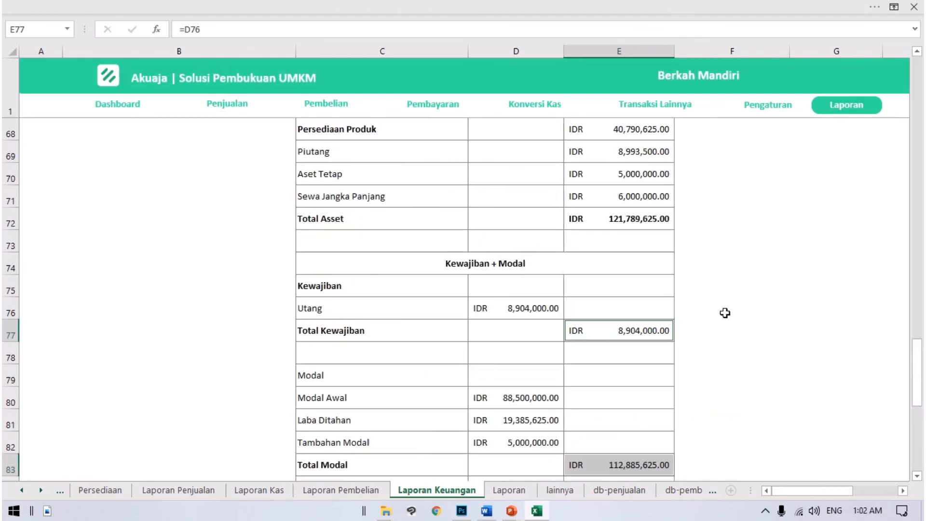
scroll(718, 311, "up", 4)
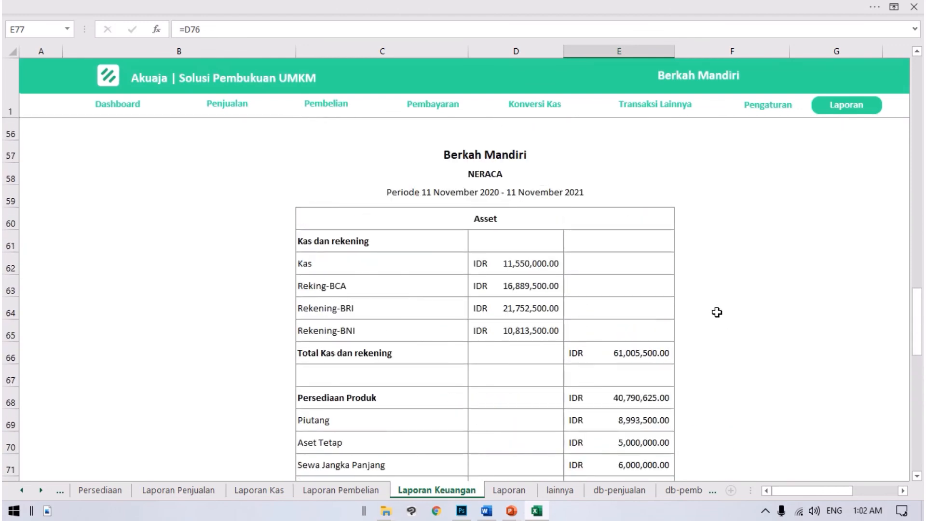
scroll(716, 318, "up", 3)
scroll(715, 327, "up", 10)
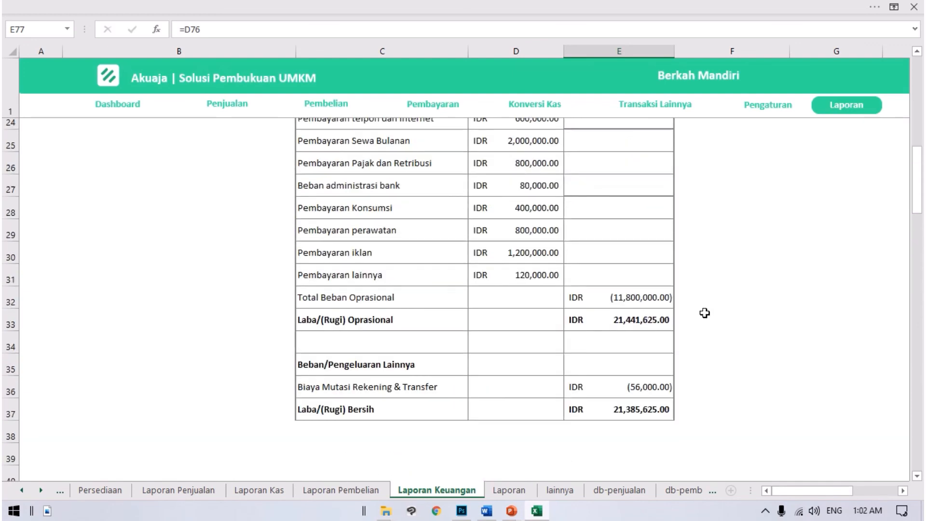
scroll(648, 225, "up", 3)
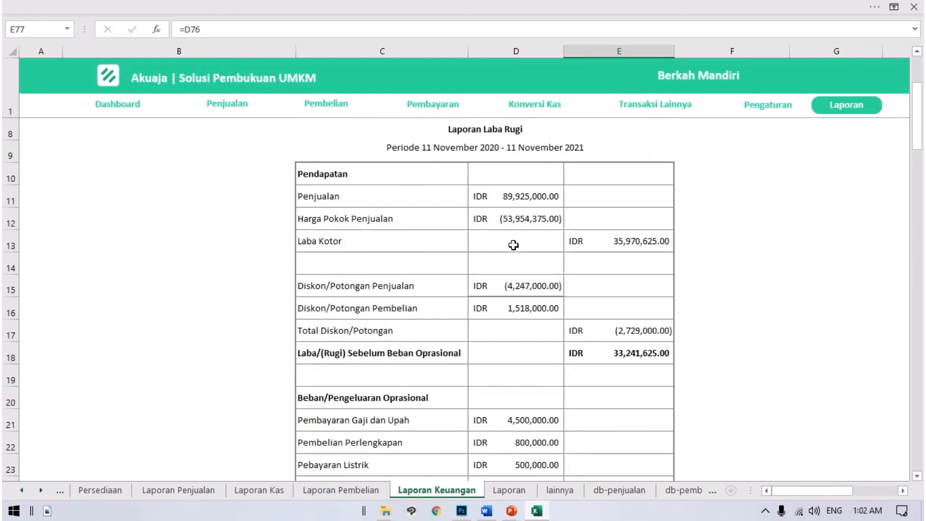
Step: Visit the Pengaturan, Penjualan, Pembelian, Pembayaran, Konversi Kas and Transaksi Lainnya pages in turn
left_click(786, 107)
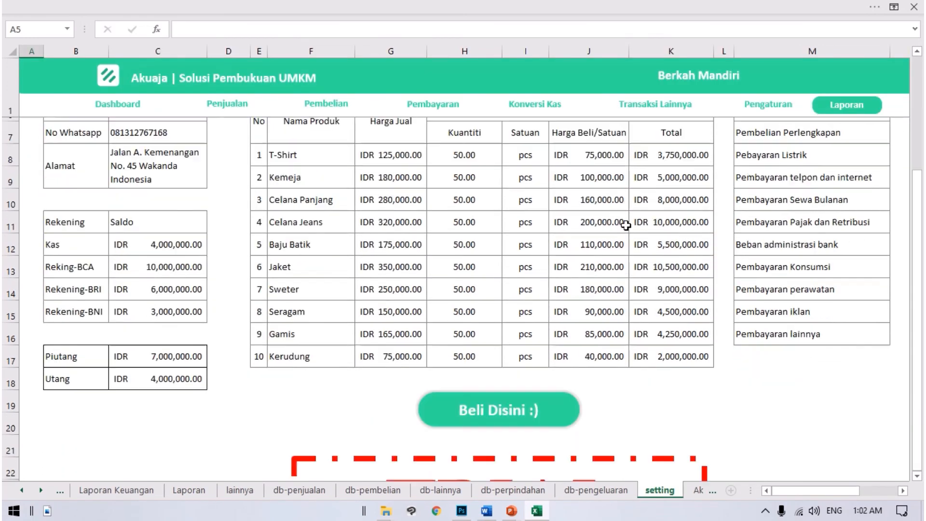
left_click(221, 99)
left_click(316, 99)
left_click(422, 100)
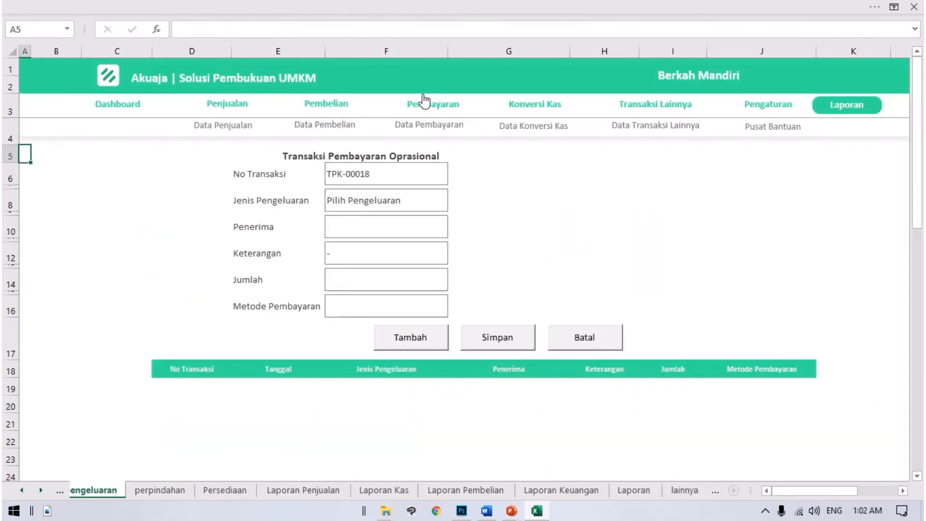
left_click(542, 108)
left_click(627, 101)
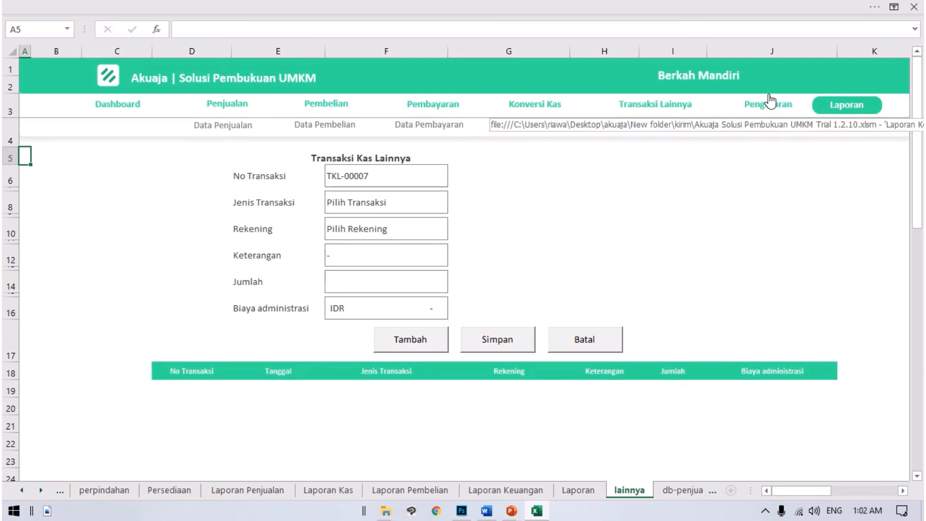
left_click(652, 172)
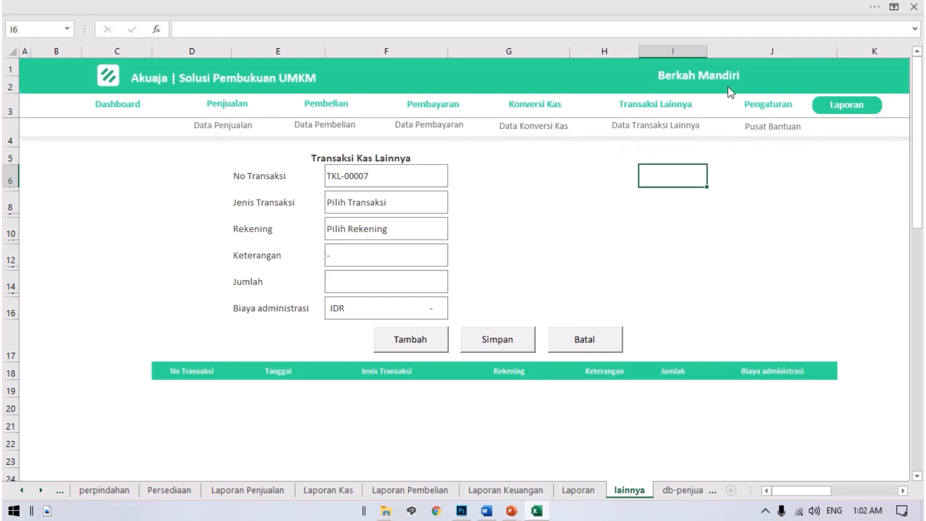
Step: Open Pusat Bantuan and look over its WhatsApp, YouTube, Telegram, Facebook, Instagram and Grup Facebook contact links
left_click(774, 130)
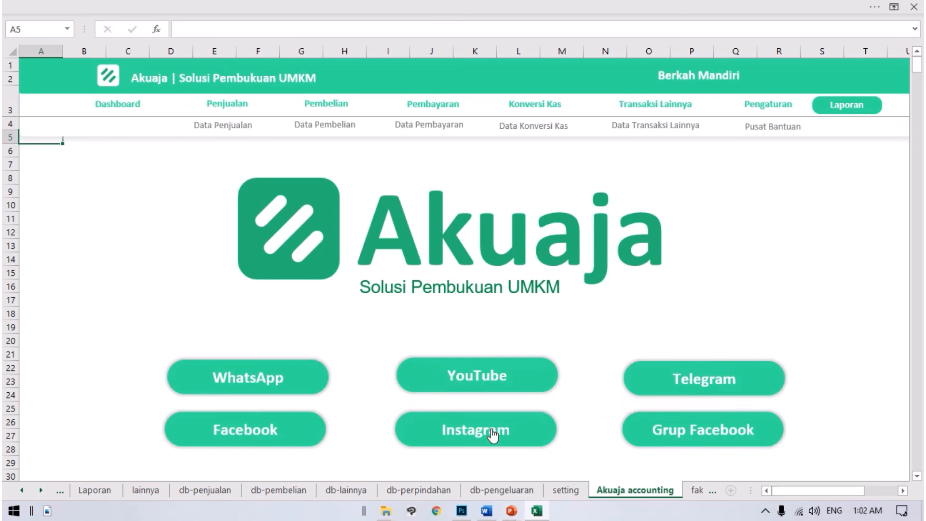
scroll(713, 343, "down", 1)
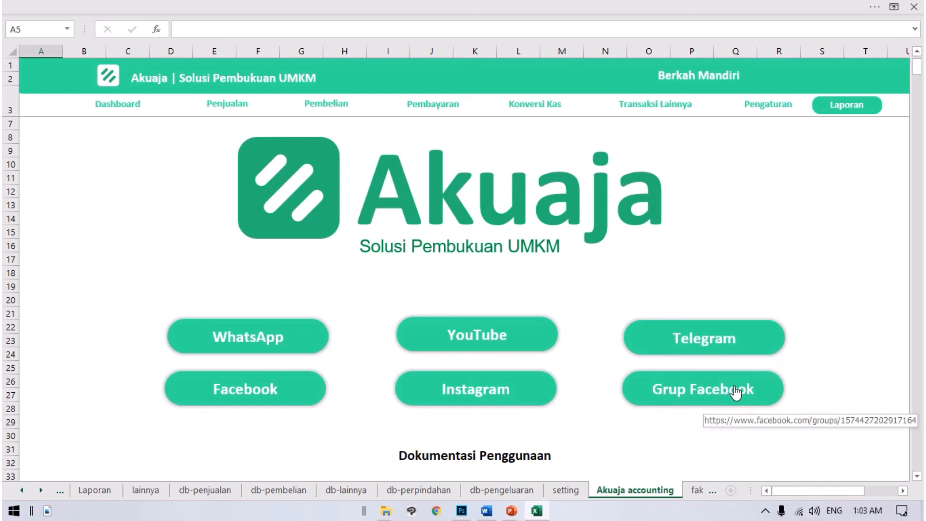
scroll(293, 392, "down", 1)
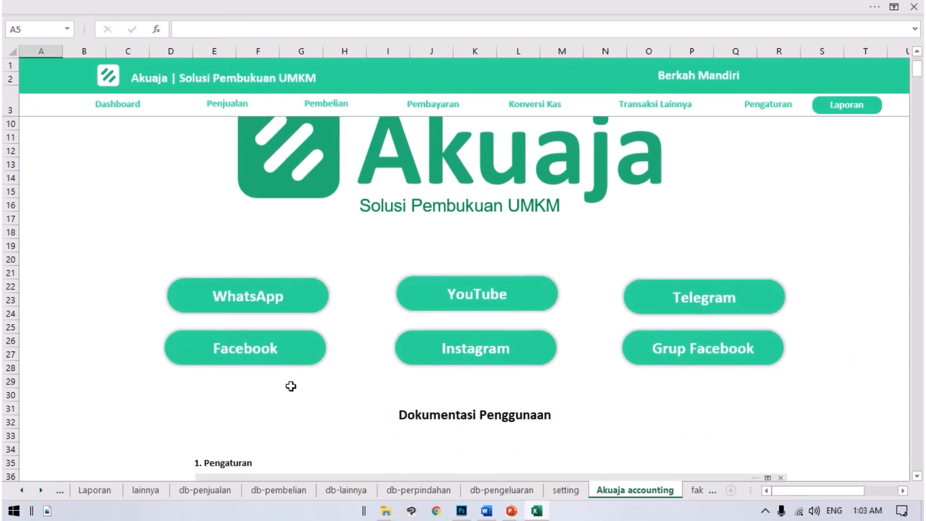
scroll(493, 403, "up", 1)
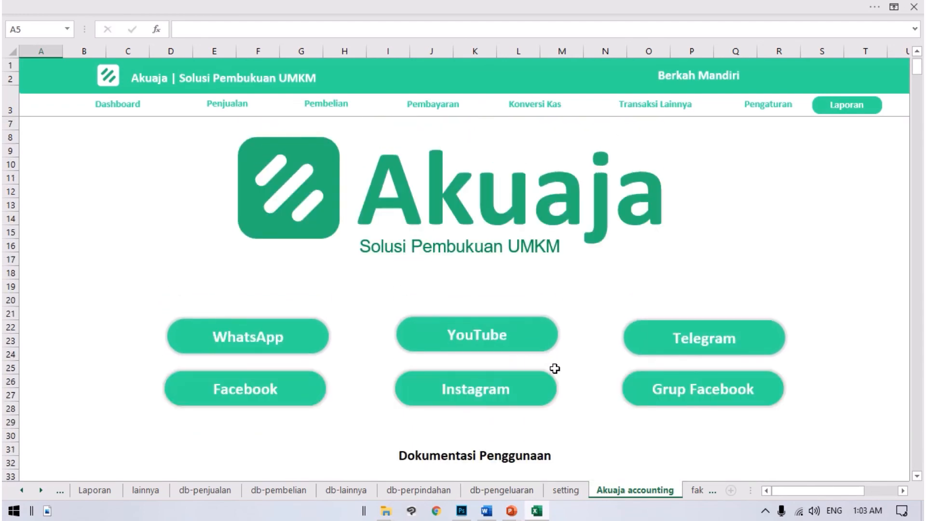
Step: Read the Pengaturan guide in Dokumentasi Penggunaan, covering the general, product and operational expense settings
scroll(548, 407, "down", 3)
scroll(565, 298, "down", 2)
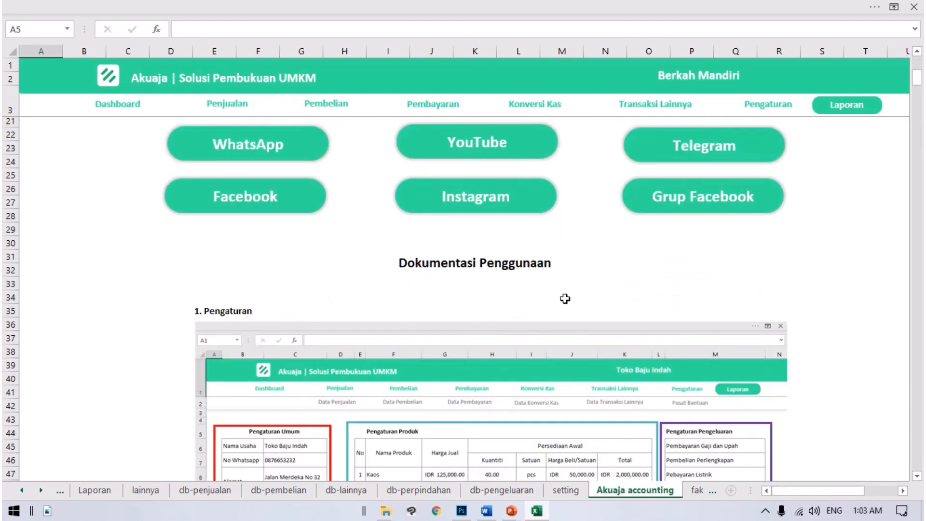
scroll(463, 264, "down", 7)
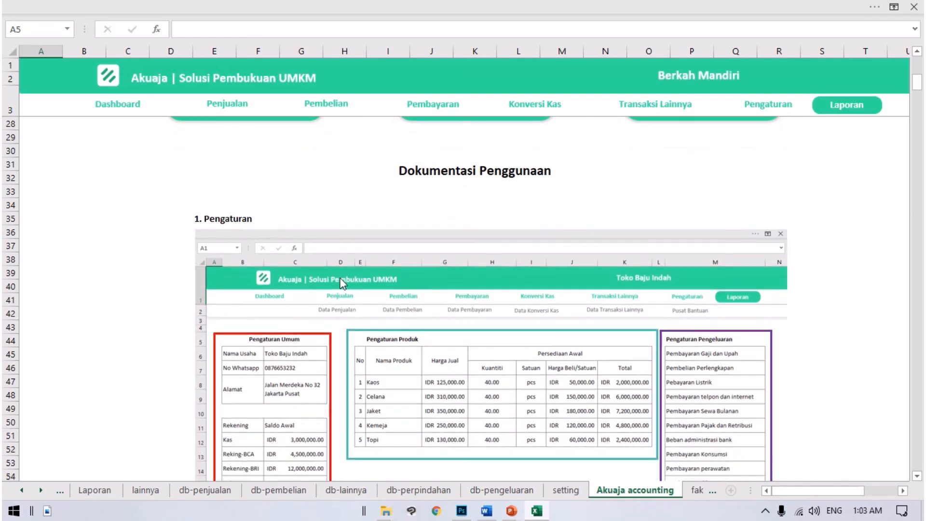
scroll(444, 337, "down", 4)
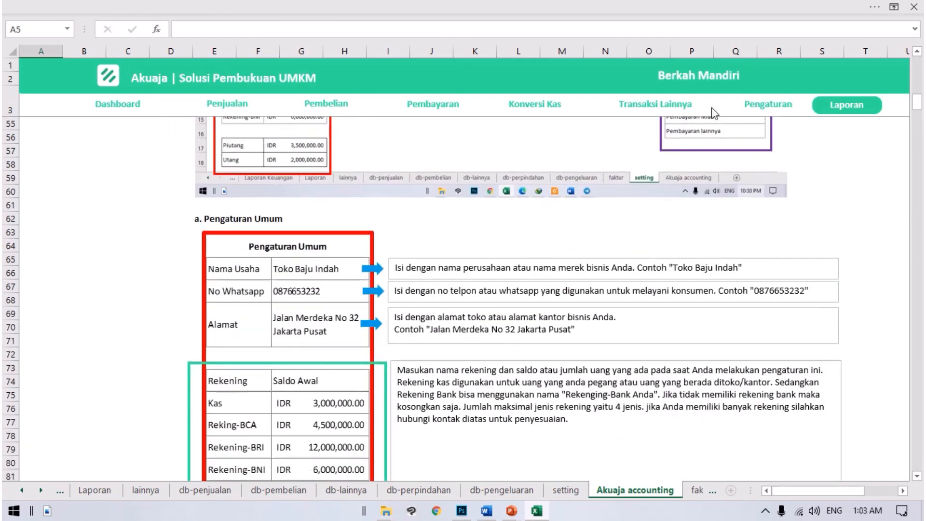
scroll(680, 239, "down", 4)
scroll(696, 293, "down", 8)
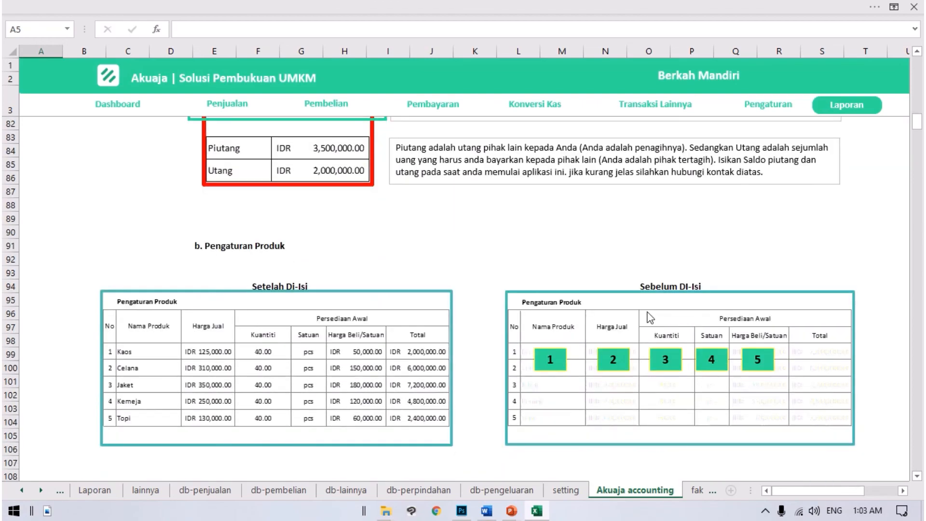
scroll(506, 344, "down", 12)
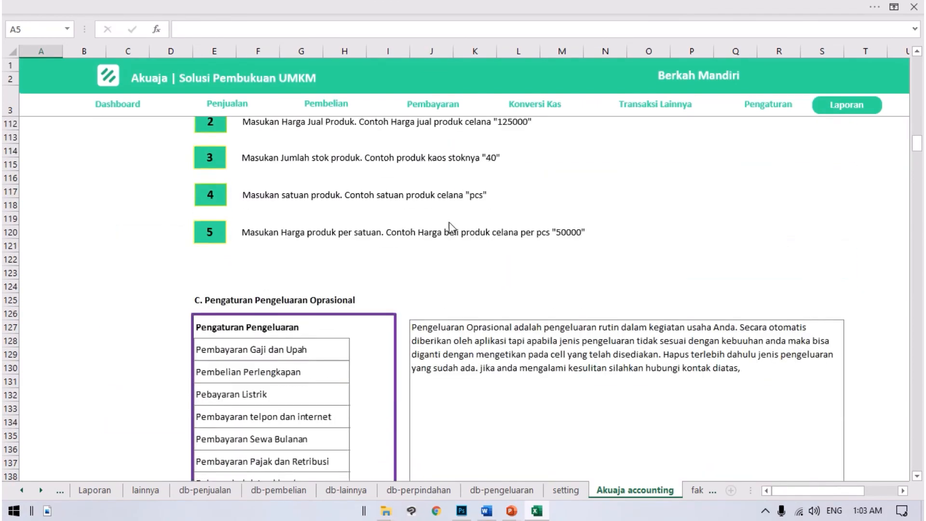
Step: Browse the documentation for sales, product purchase, operational payment, cash transfer and other cash transactions
scroll(496, 256, "down", 9)
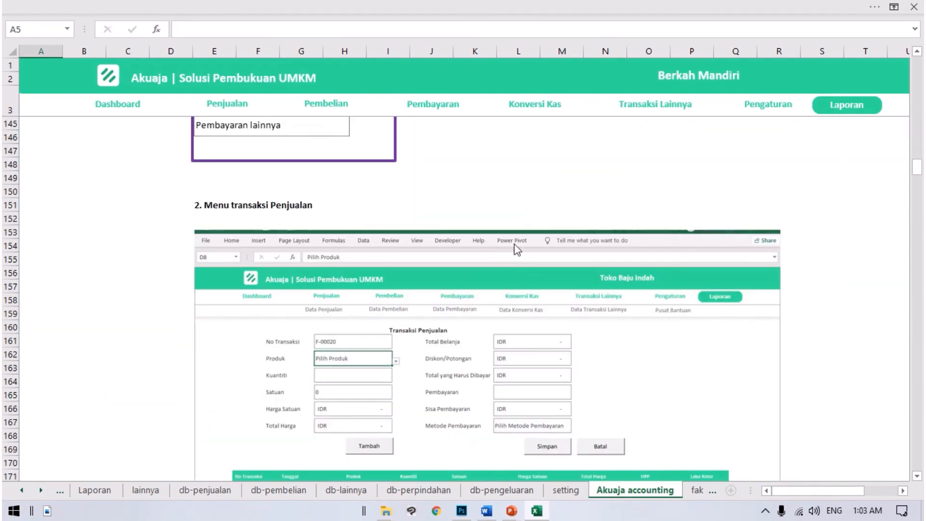
scroll(531, 275, "down", 15)
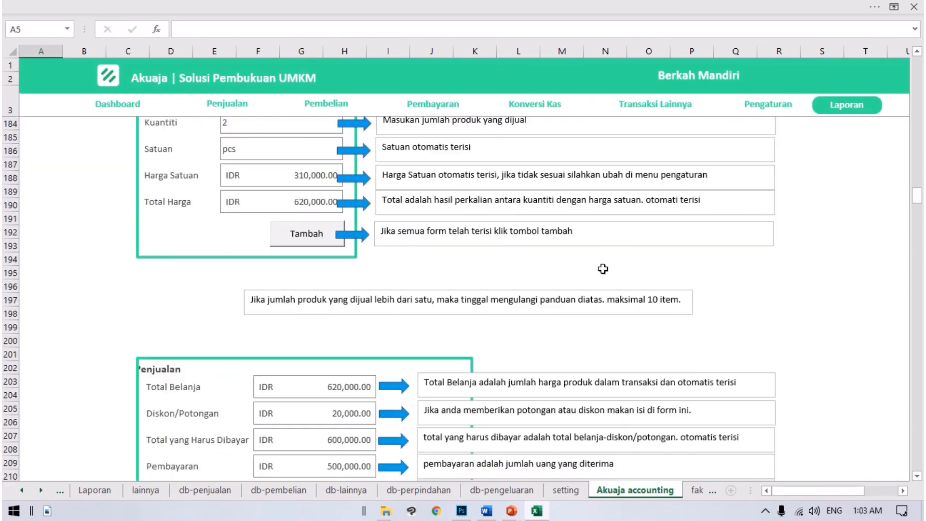
scroll(603, 284, "down", 15)
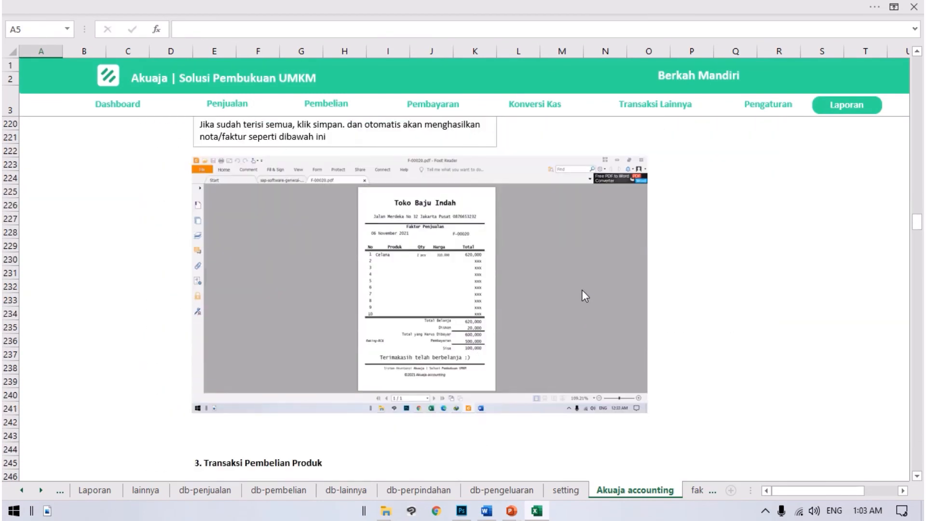
scroll(541, 300, "down", 19)
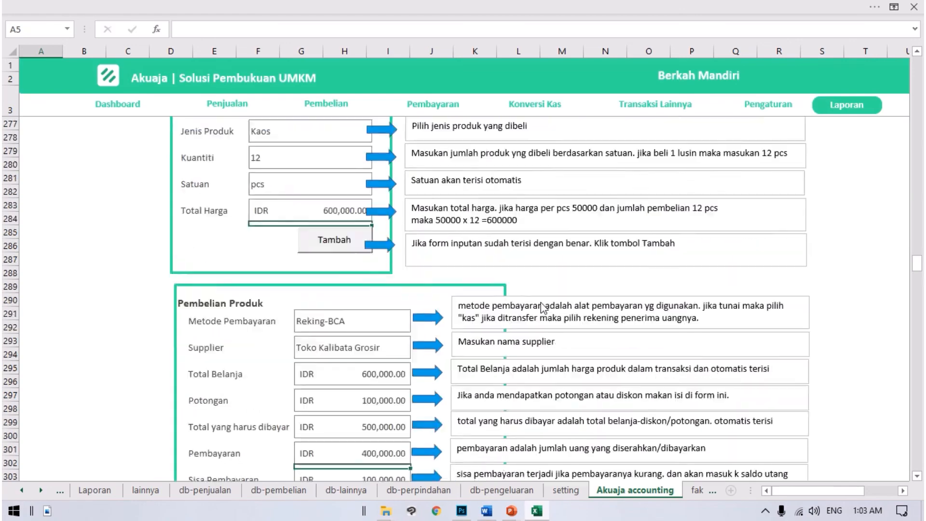
scroll(630, 285, "down", 20)
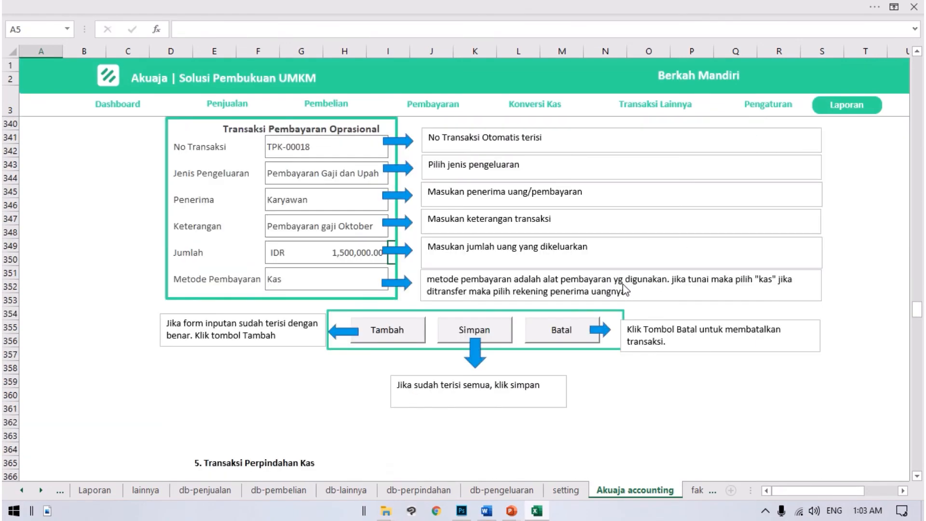
scroll(569, 297, "down", 20)
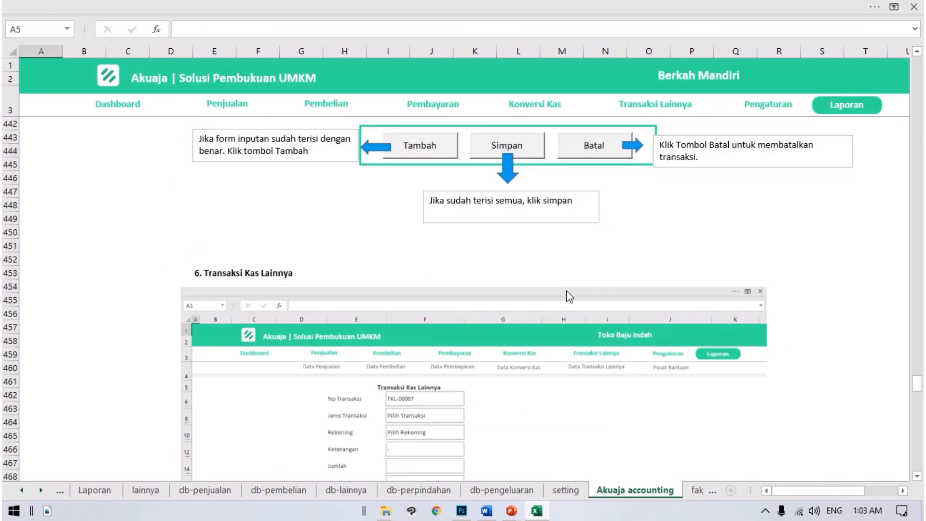
Step: Go to the Data Pembelian form in the documentation and point out its Nama Pembeli and Alamat fields
scroll(568, 300, "down", 16)
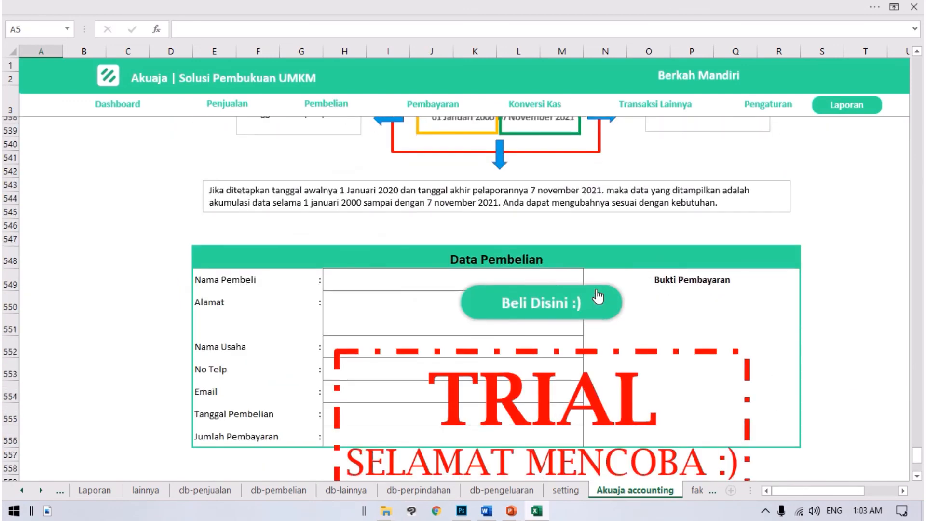
scroll(596, 288, "up", 1)
scroll(596, 288, "down", 2)
left_click(231, 266)
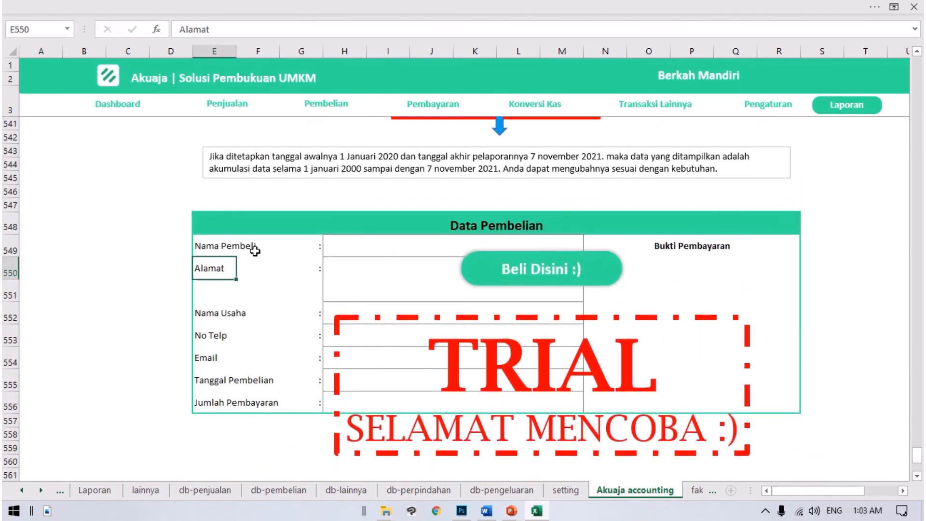
left_click(418, 253)
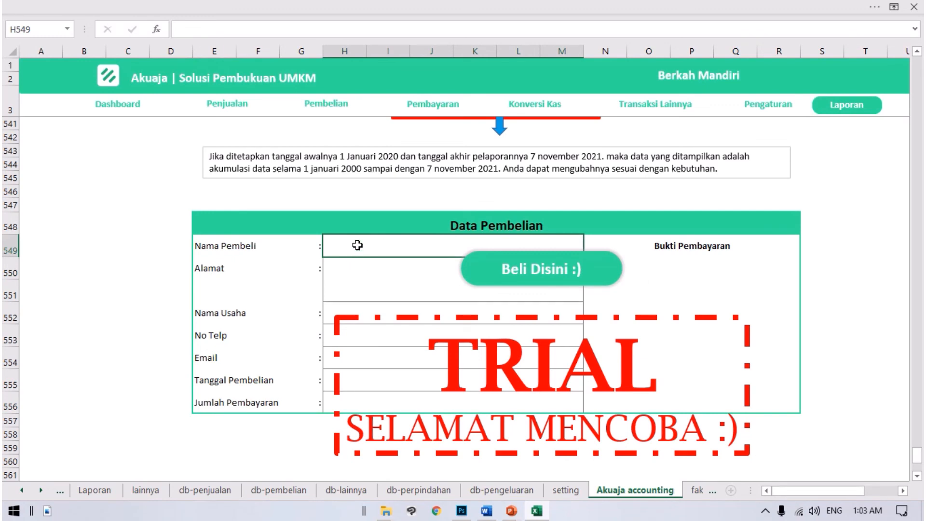
left_click(349, 271)
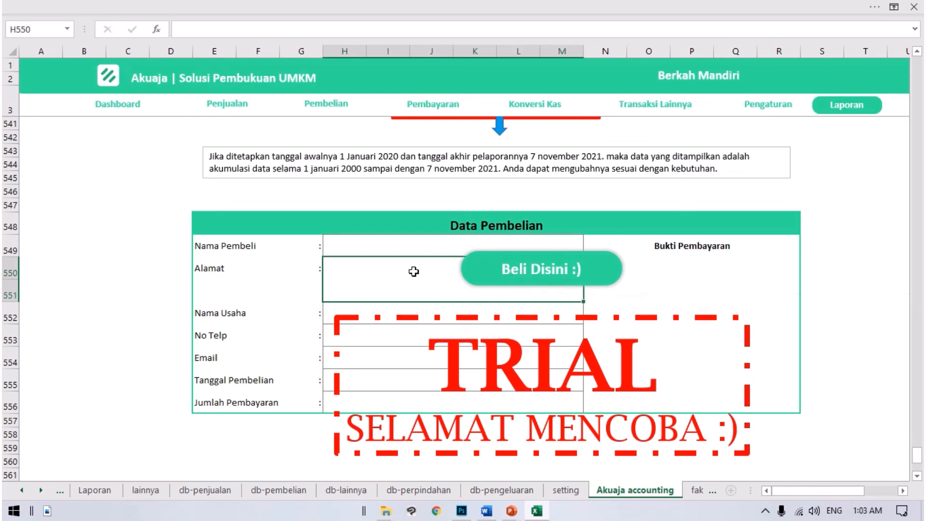
Step: Try to edit the Alamat and Bukti Pembayaran fields of the Data Pembelian form
double_click(369, 272)
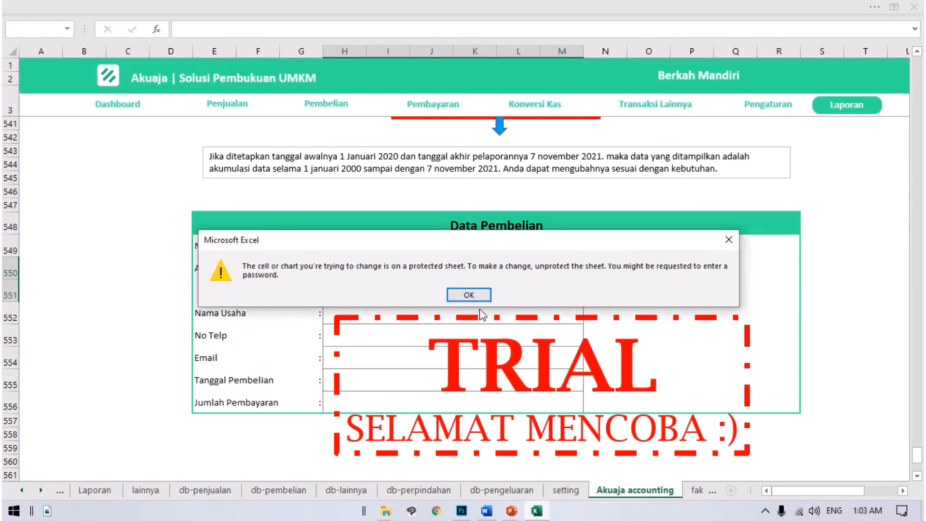
left_click(470, 293)
left_click(744, 307)
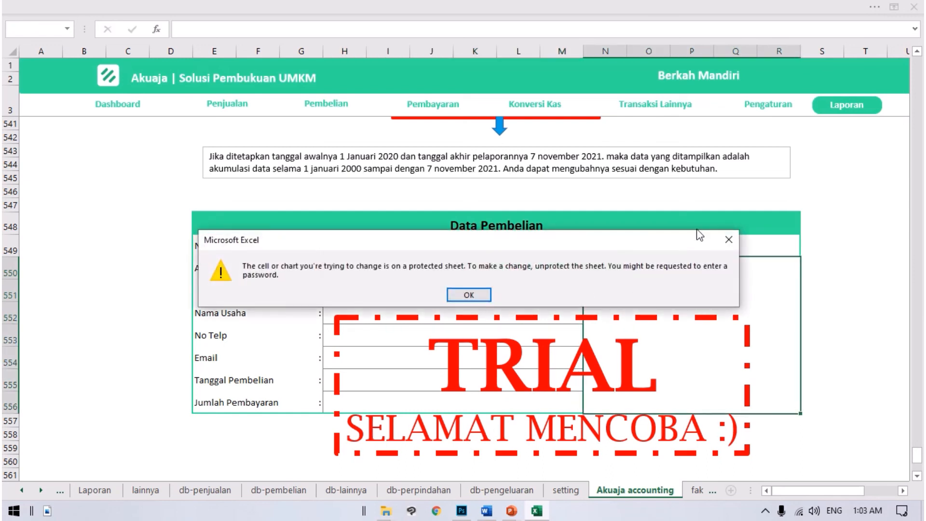
left_click(729, 239)
Step: Review the Beli Disini purchase link and read the Lisensi notice below the Data Pembelian form
scroll(561, 265, "down", 1)
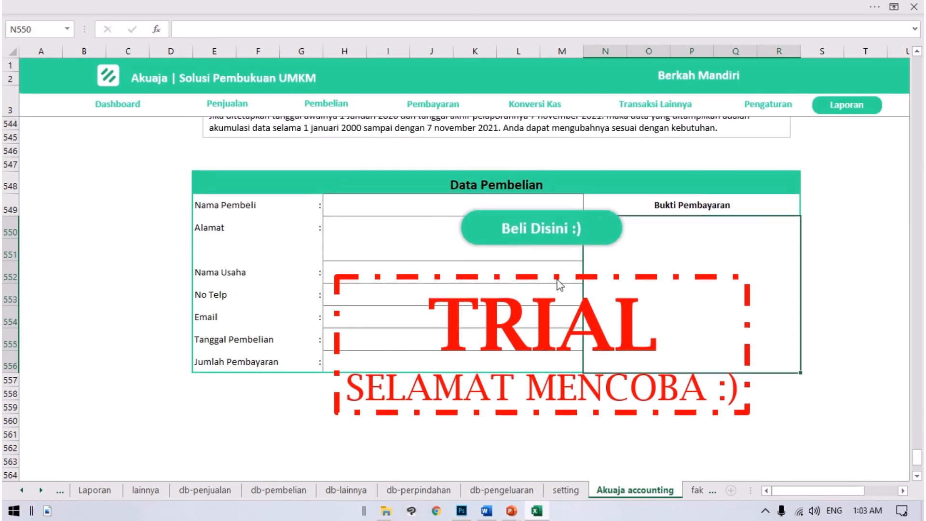
scroll(688, 353, "down", 1)
scroll(899, 329, "up", 2)
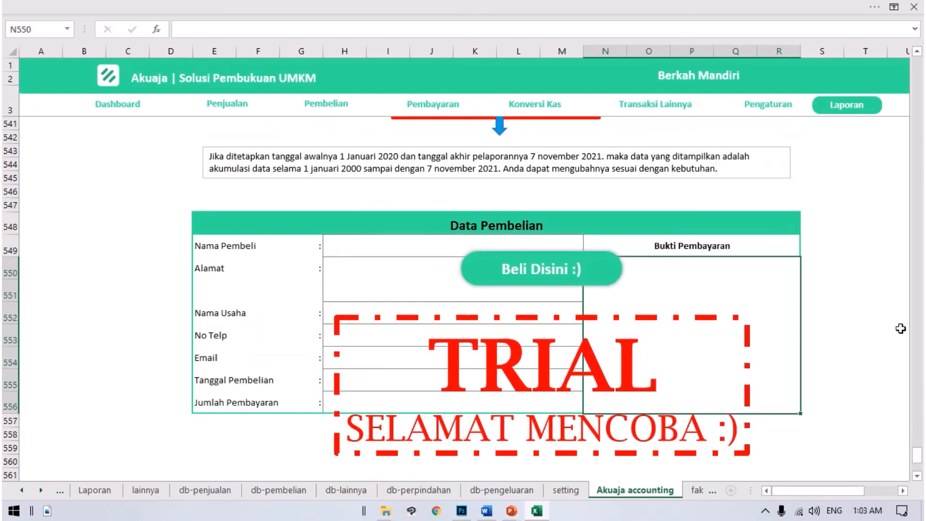
scroll(565, 276, "down", 1)
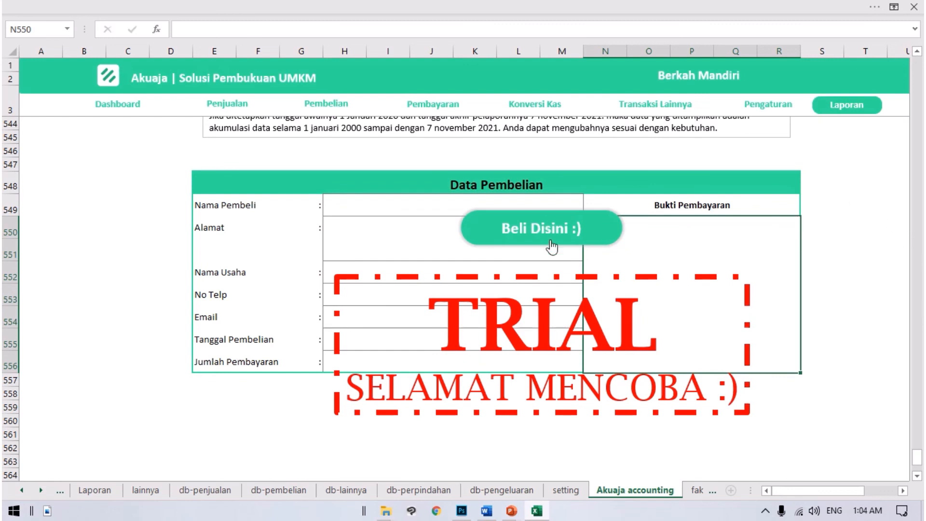
scroll(544, 239, "down", 5)
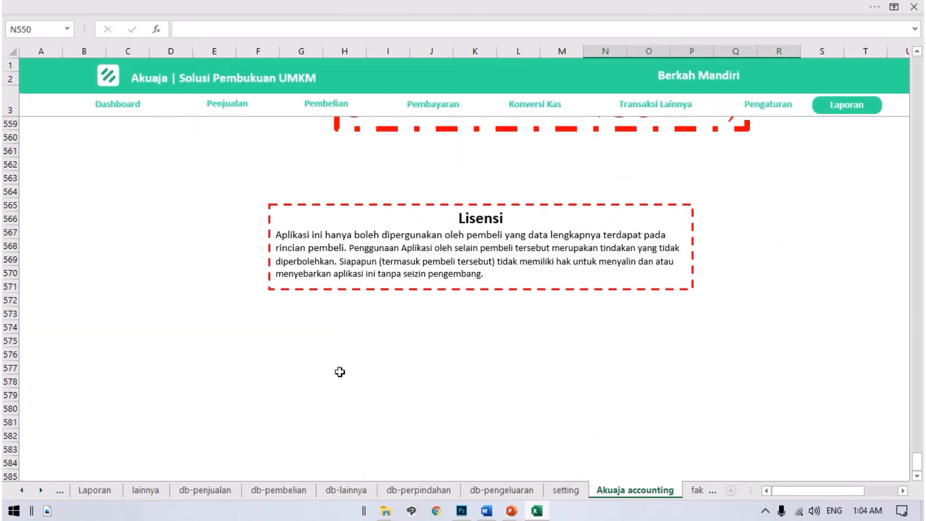
scroll(720, 274, "up", 3)
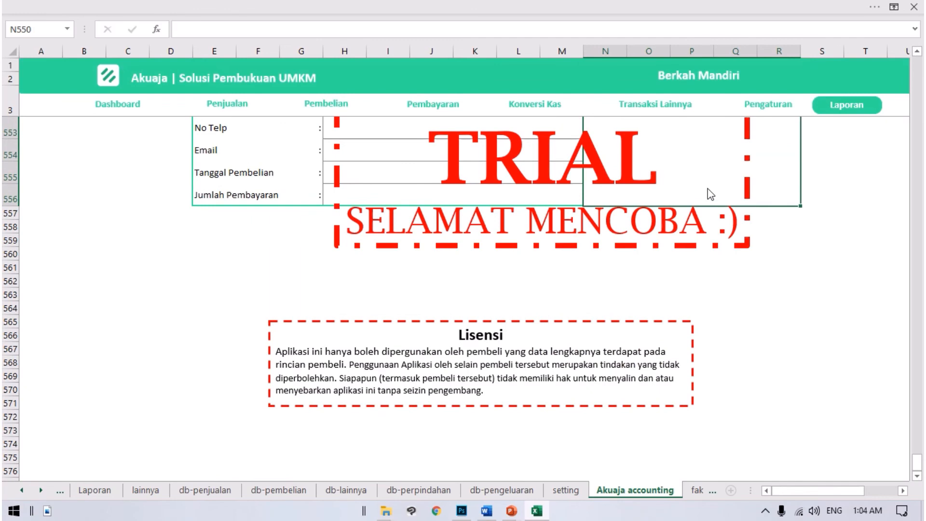
scroll(477, 311, "up", 6)
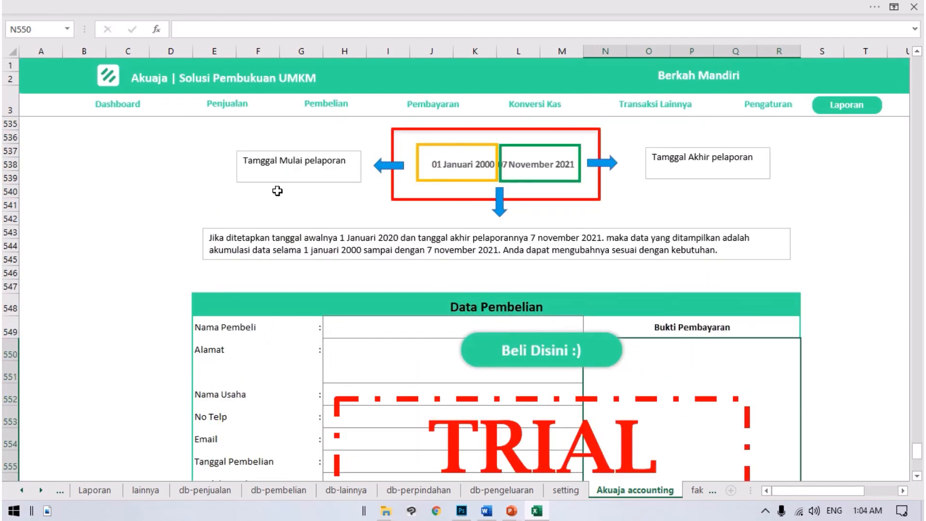
Step: Return to the Dashboard and look over its account balances and sales charts
left_click(128, 118)
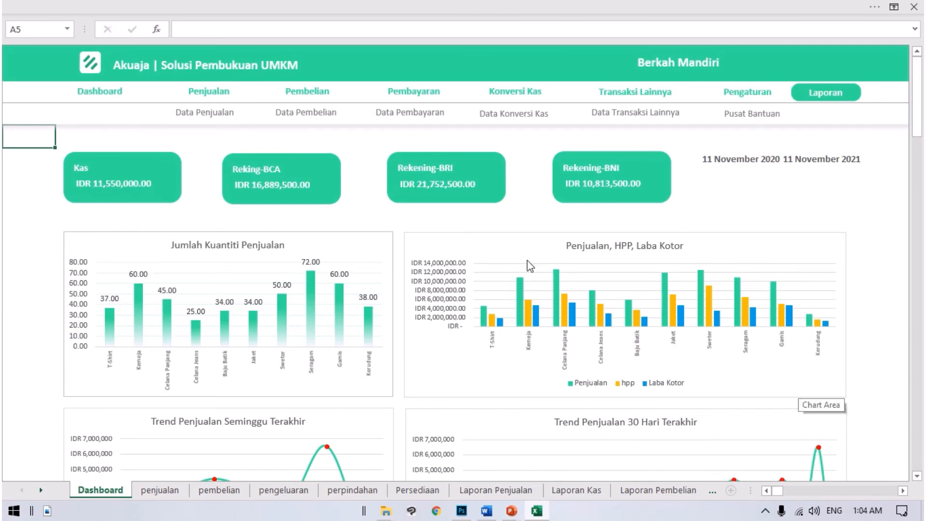
scroll(800, 392, "down", 5)
scroll(821, 412, "up", 5)
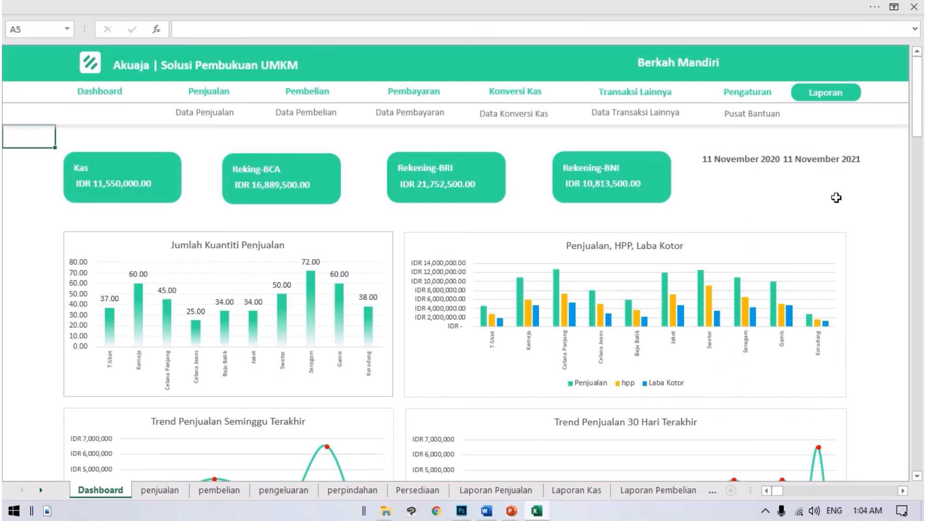
Step: Show the ribbon with its tabs and commands, and set it back to auto-hide
left_click(893, 7)
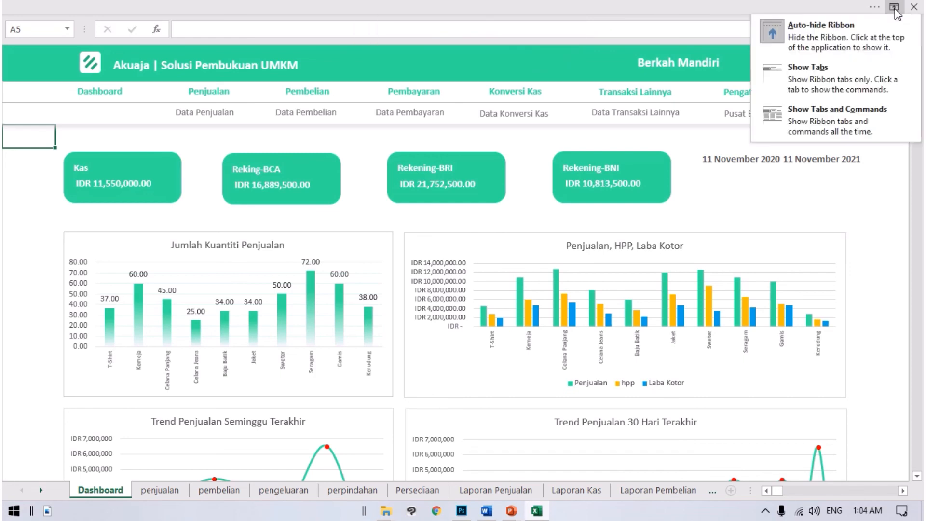
left_click(843, 107)
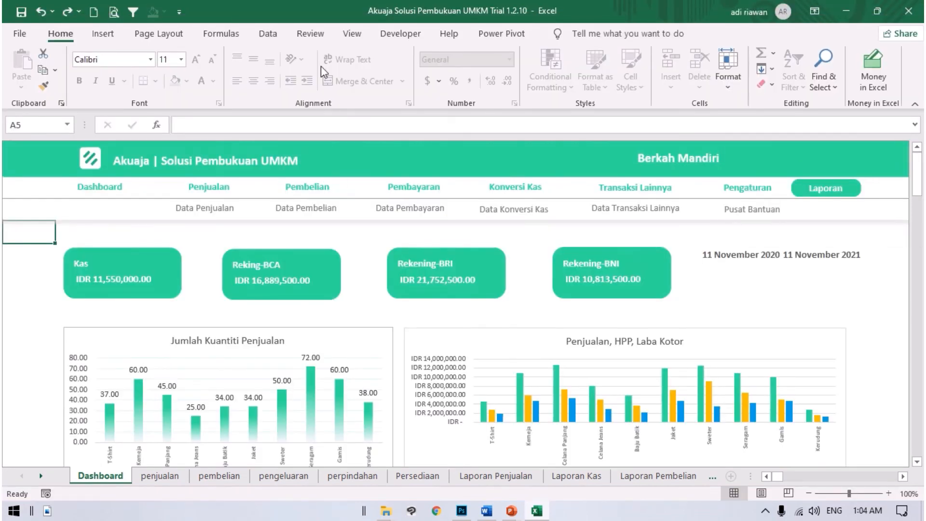
left_click(814, 12)
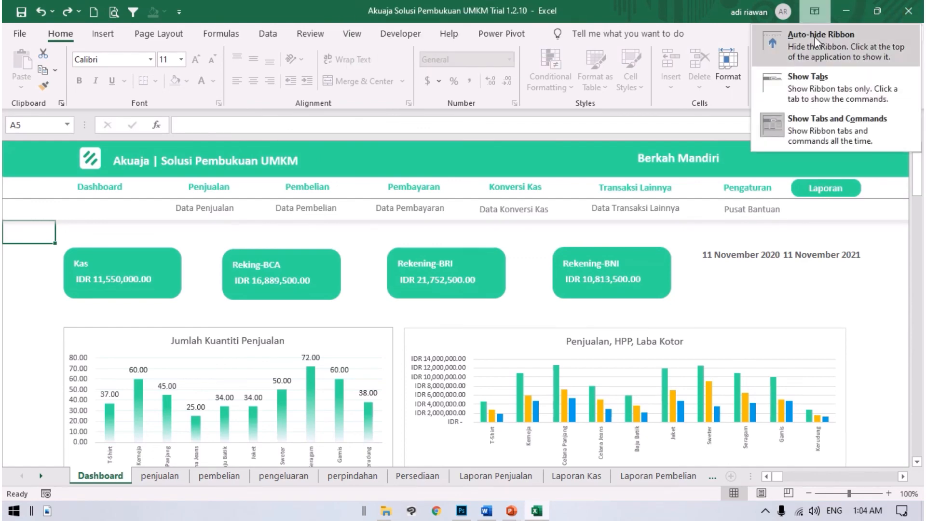
left_click(815, 40)
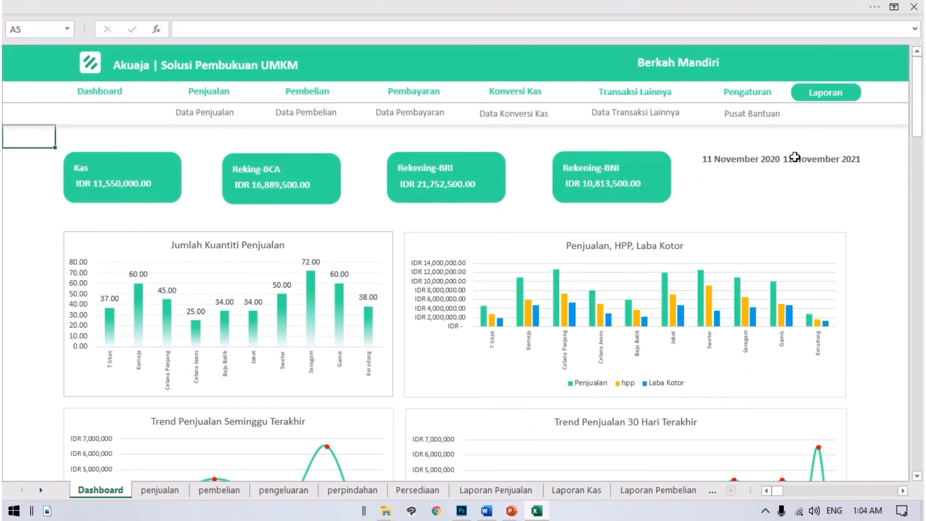
Step: Display the ribbon with tabs and commands permanently and view the Dashboard charts with it shown
left_click(893, 6)
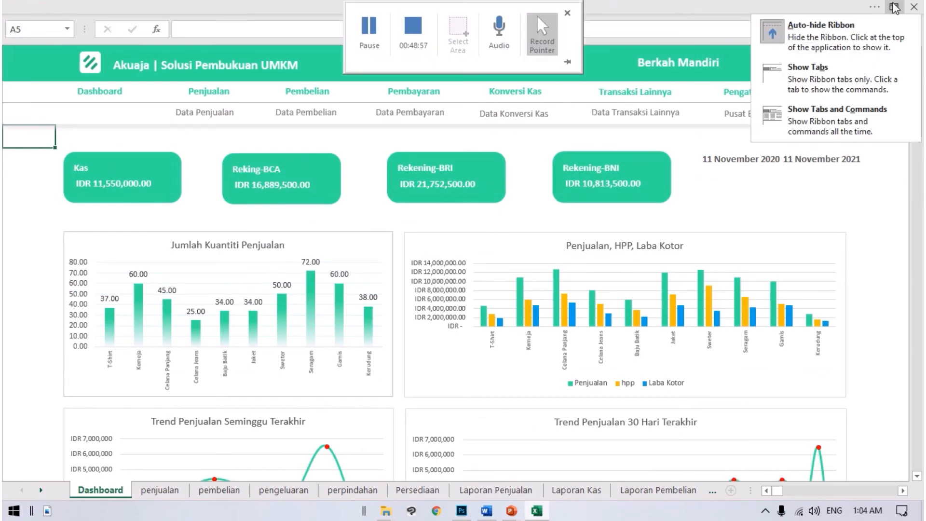
left_click(834, 120)
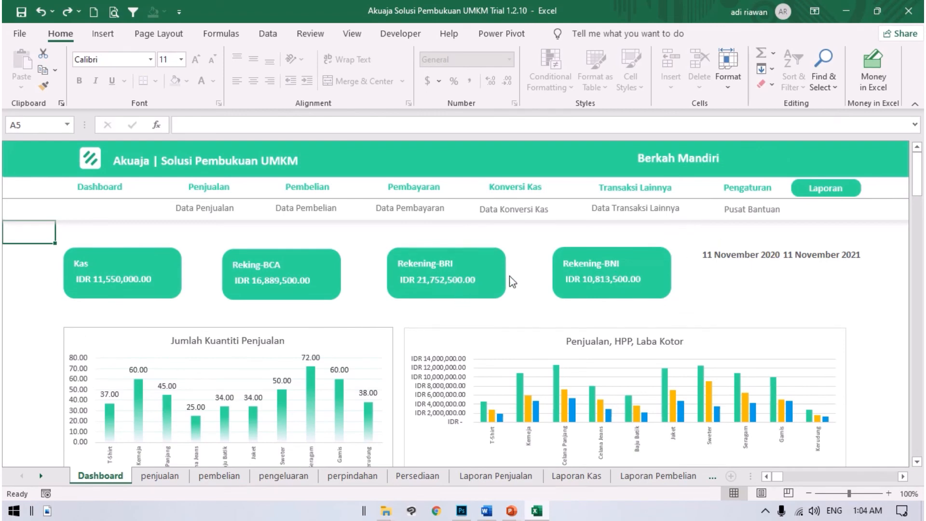
scroll(509, 285, "down", 5)
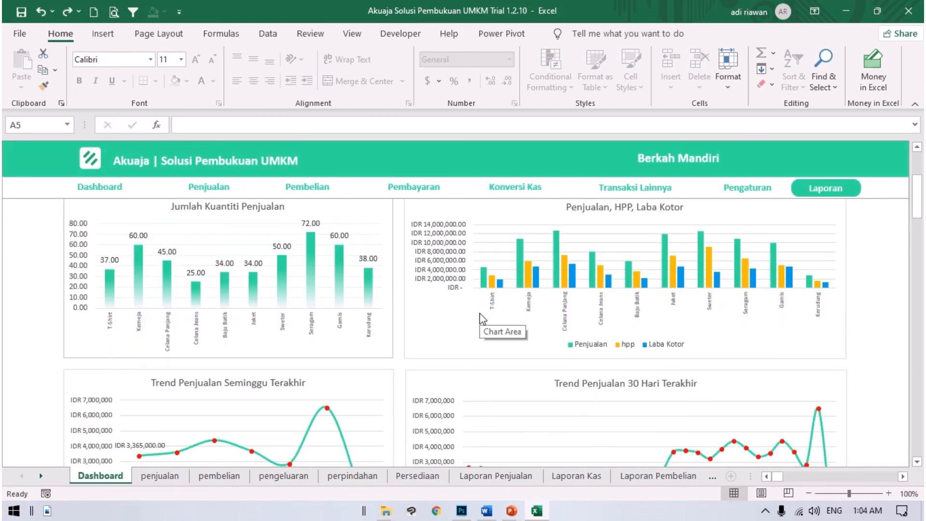